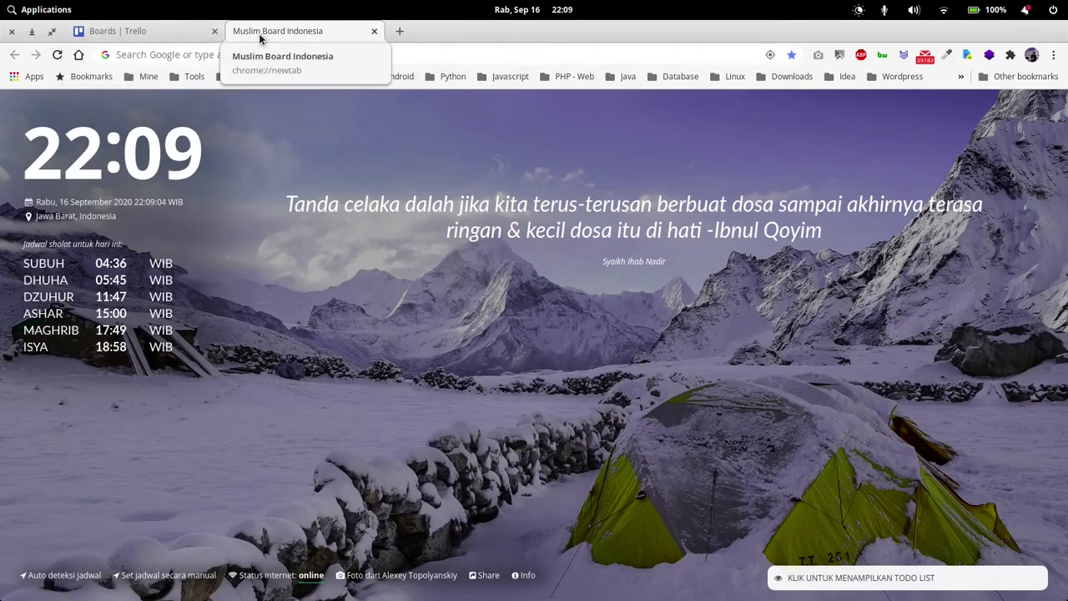
Return to the Boards page and scroll through the starred, recent, personal and team boards
left_click(162, 35)
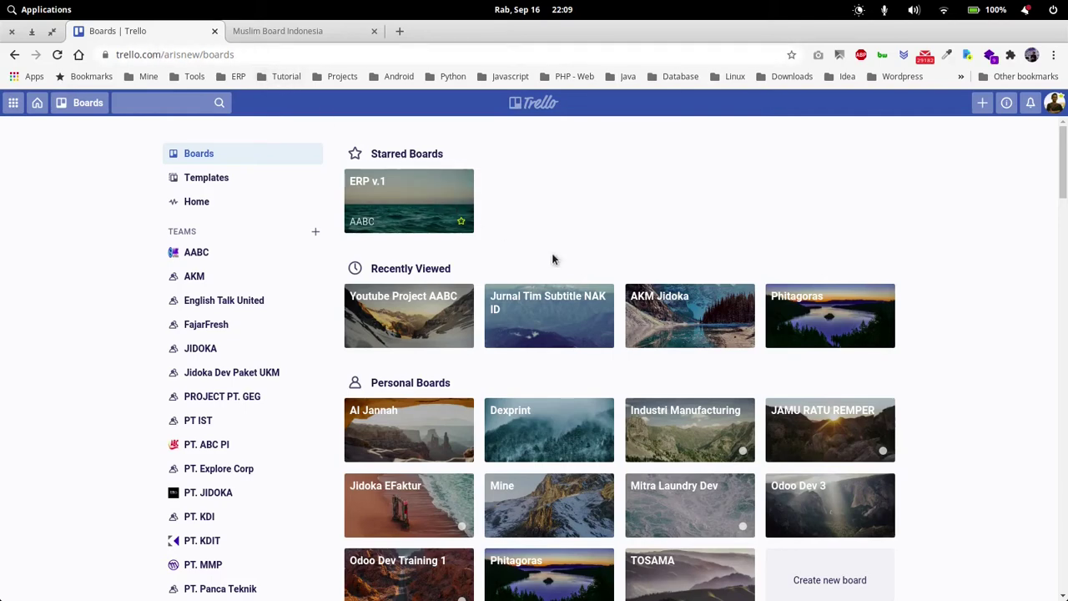
scroll(552, 258, "down", 7)
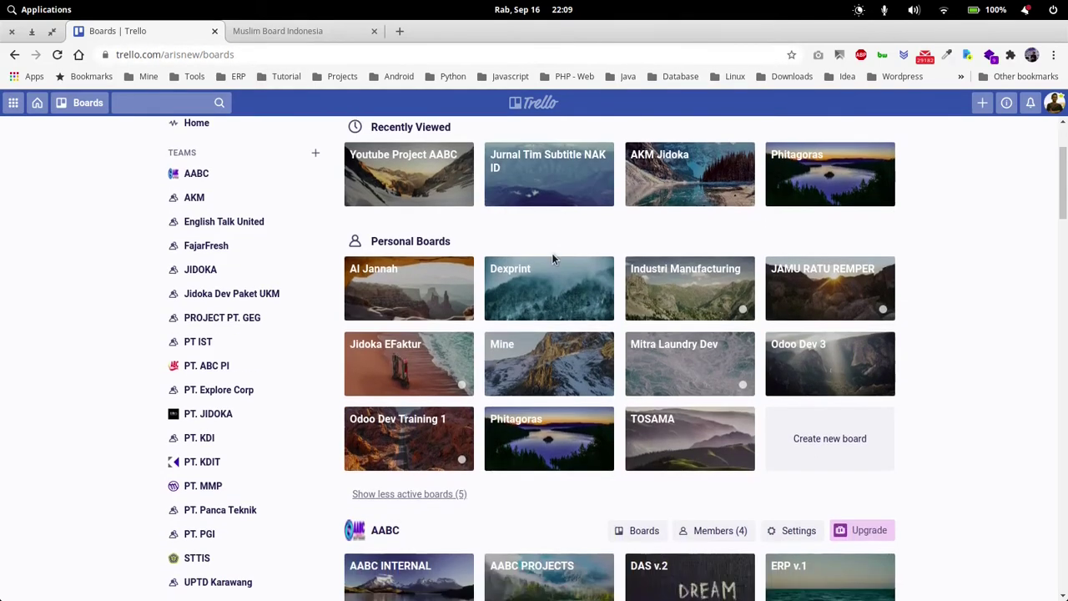
scroll(551, 258, "down", 4)
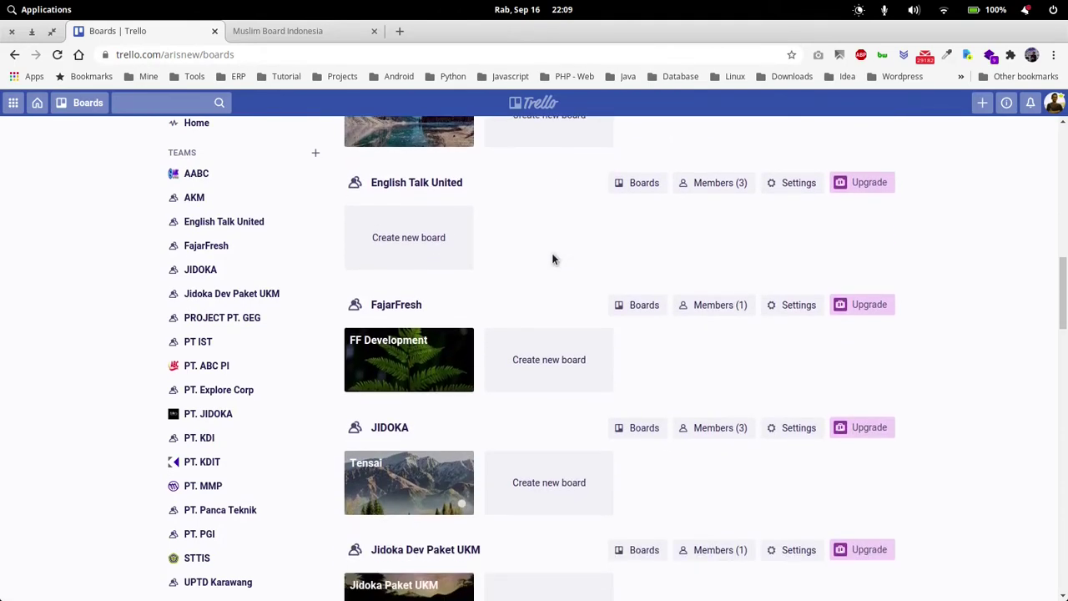
scroll(552, 258, "down", 2)
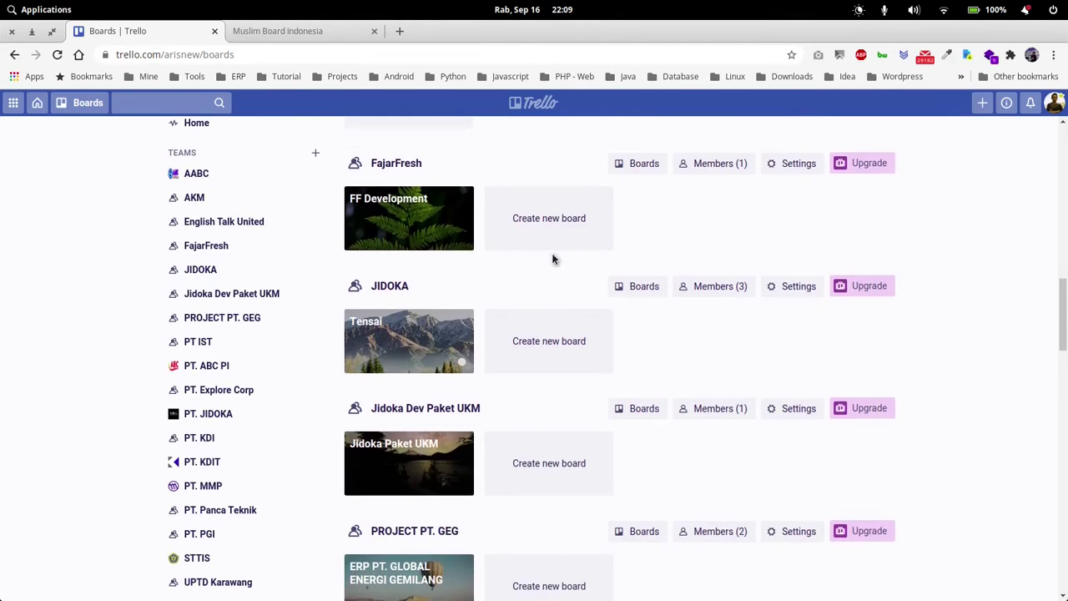
scroll(551, 258, "down", 5)
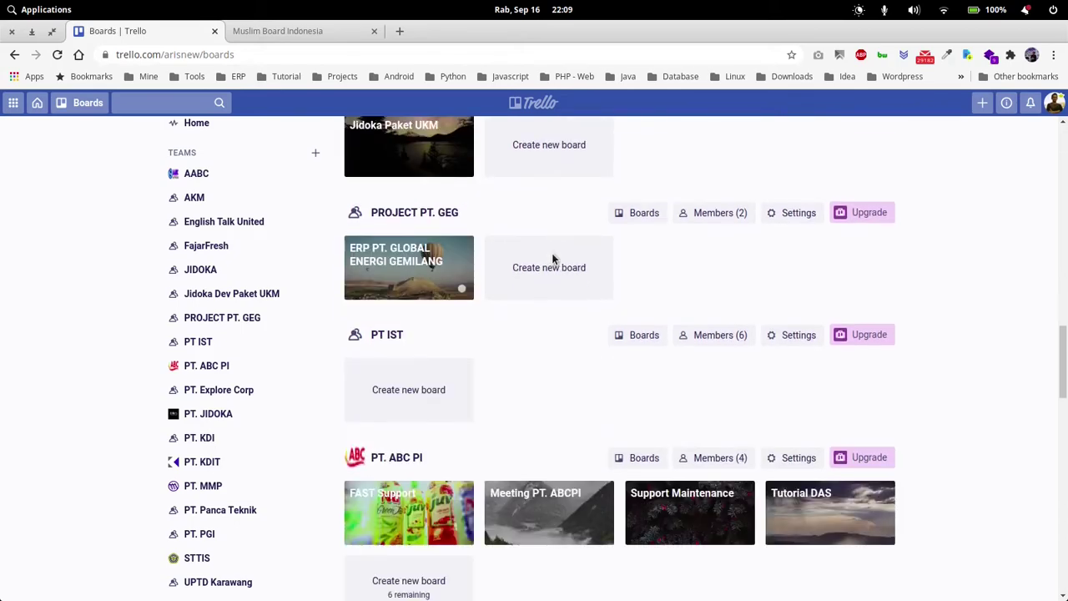
scroll(553, 257, "down", 2)
scroll(555, 254, "up", 12)
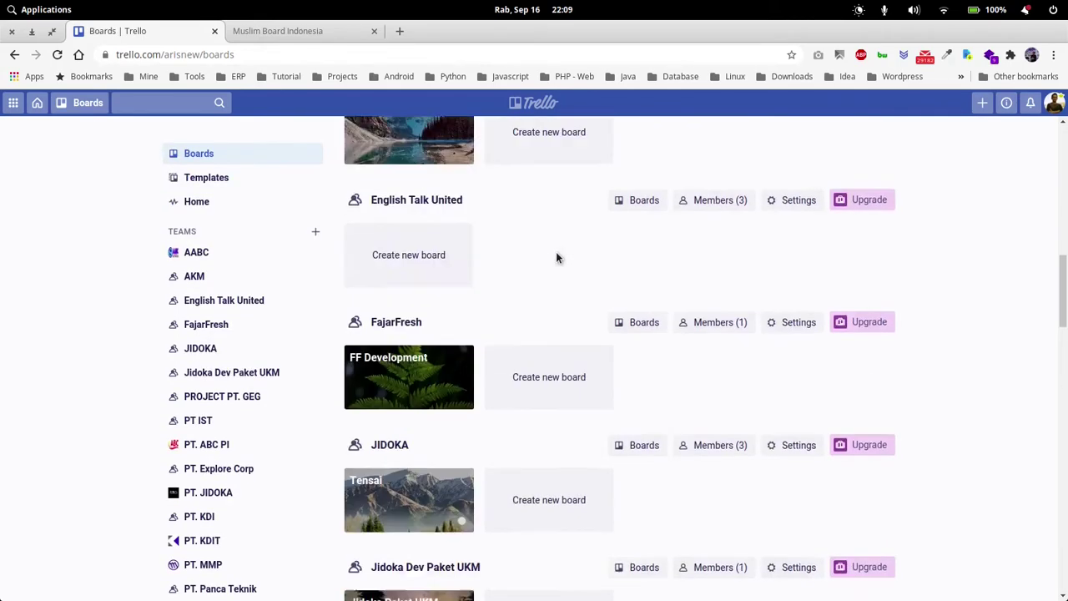
scroll(557, 255, "up", 6)
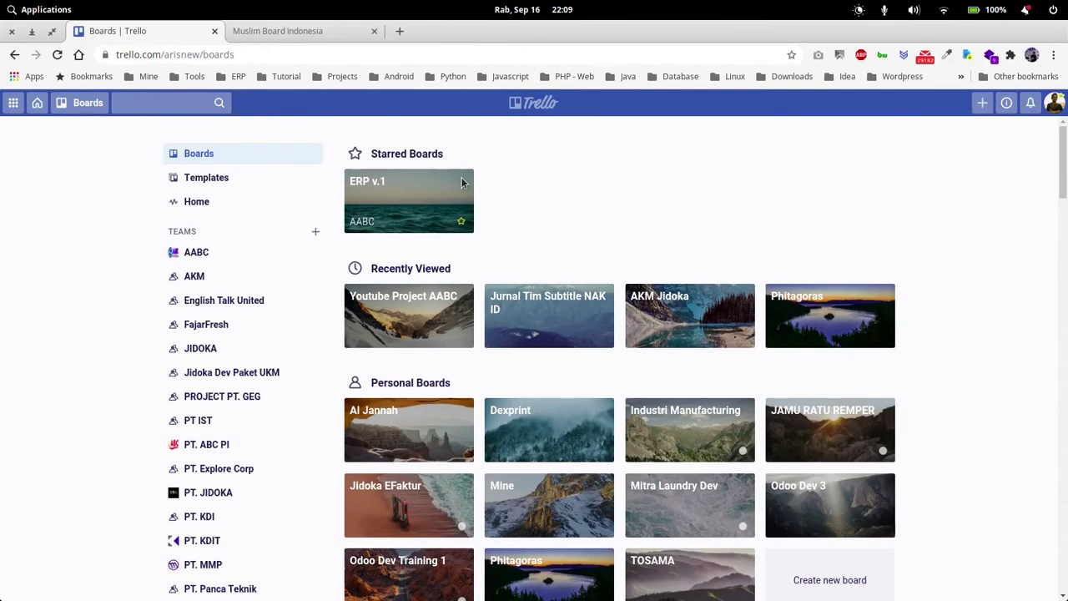
Open the Youtube Project AABC board and read the Tutorial Penggunaan Trello card's tutorial outline
left_click(429, 322)
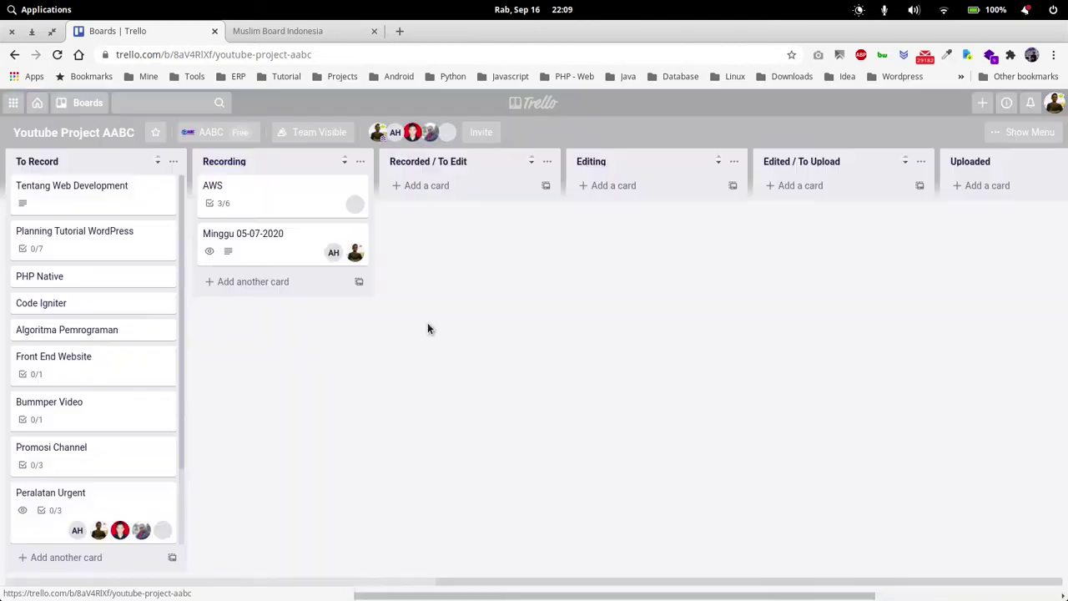
scroll(77, 414, "down", 2)
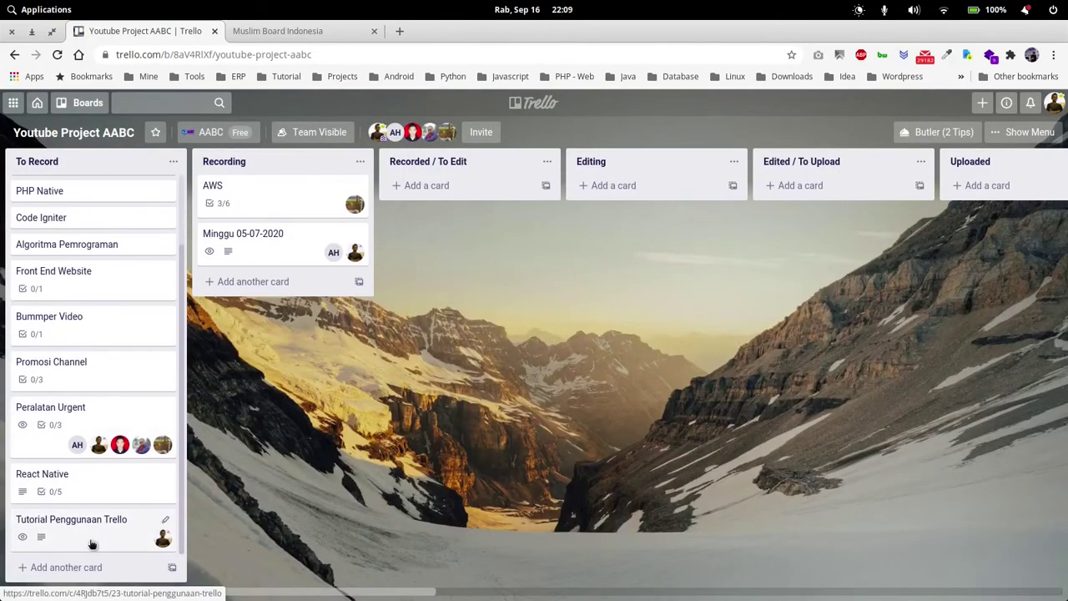
left_click(93, 540)
scroll(405, 317, "down", 1)
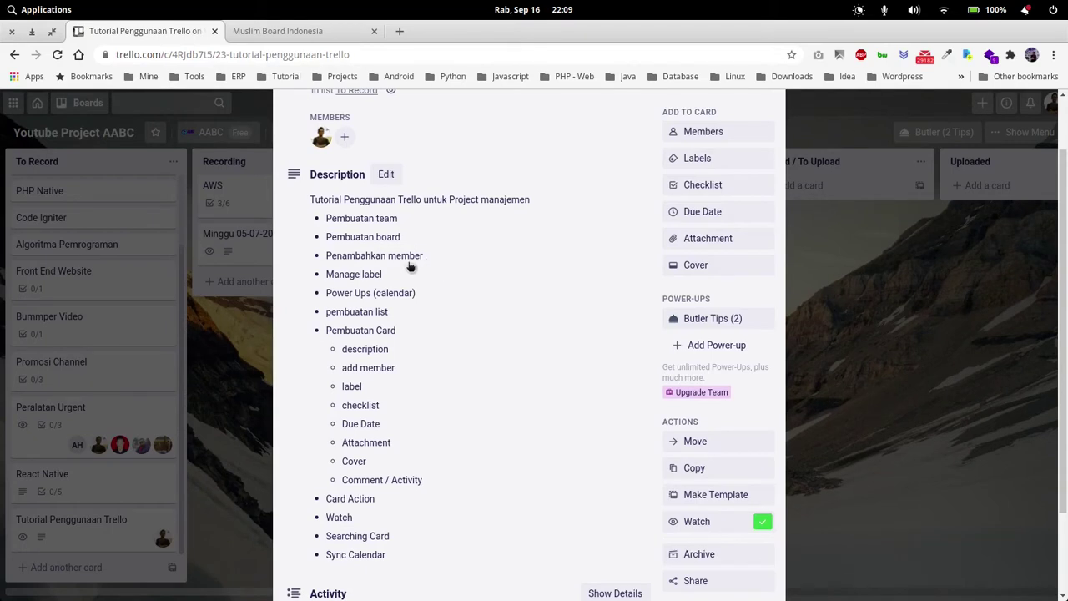
scroll(468, 342, "down", 3)
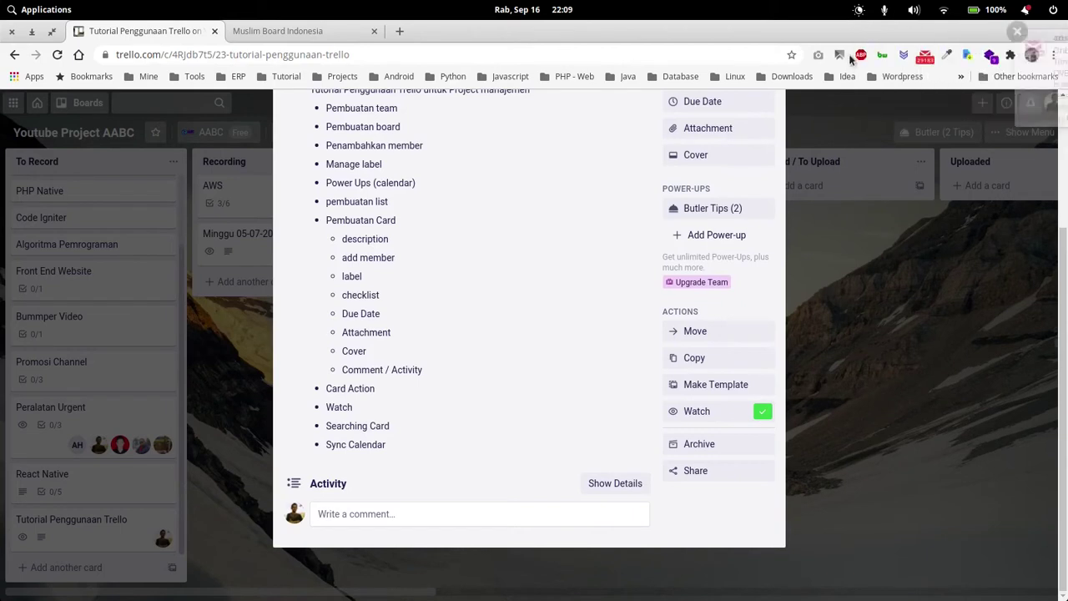
scroll(409, 357, "up", 5)
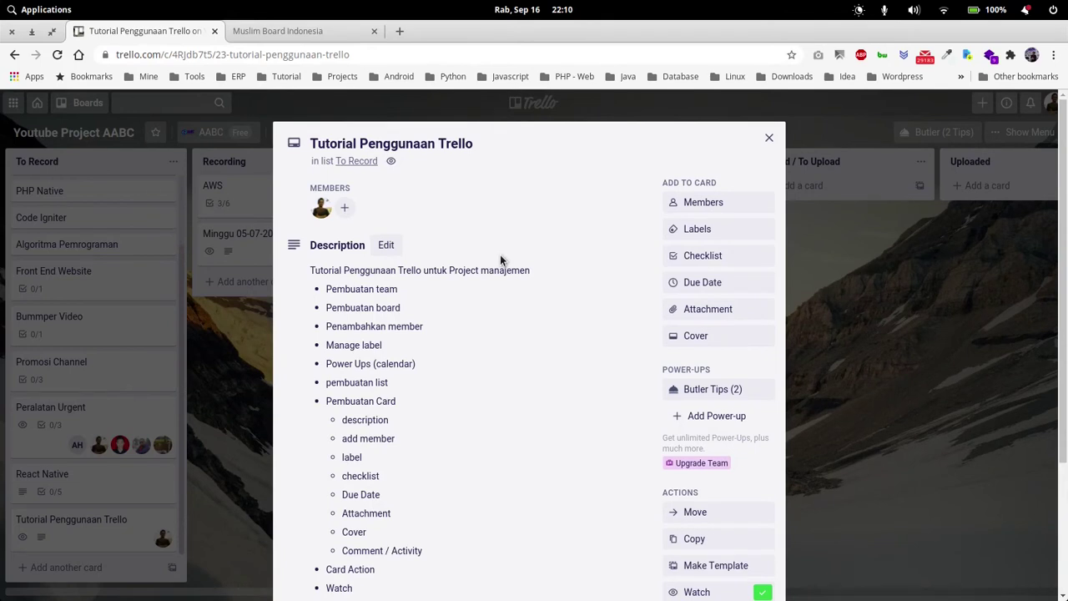
mouse_move(579, 596)
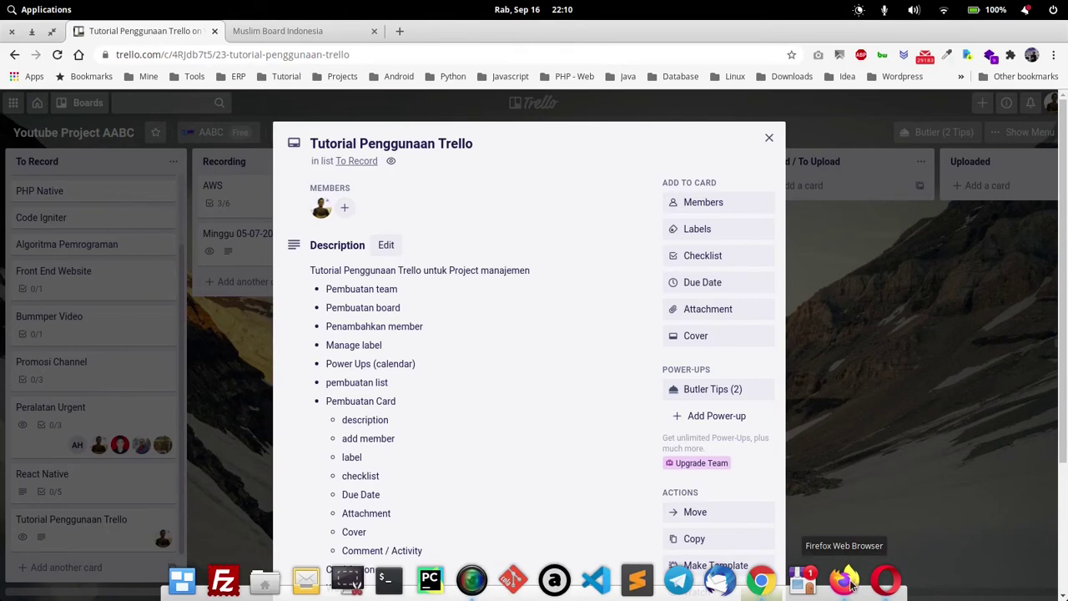
Launch Firefox, go to trello.com and scroll through the landing page
left_click(849, 584)
left_click(289, 55)
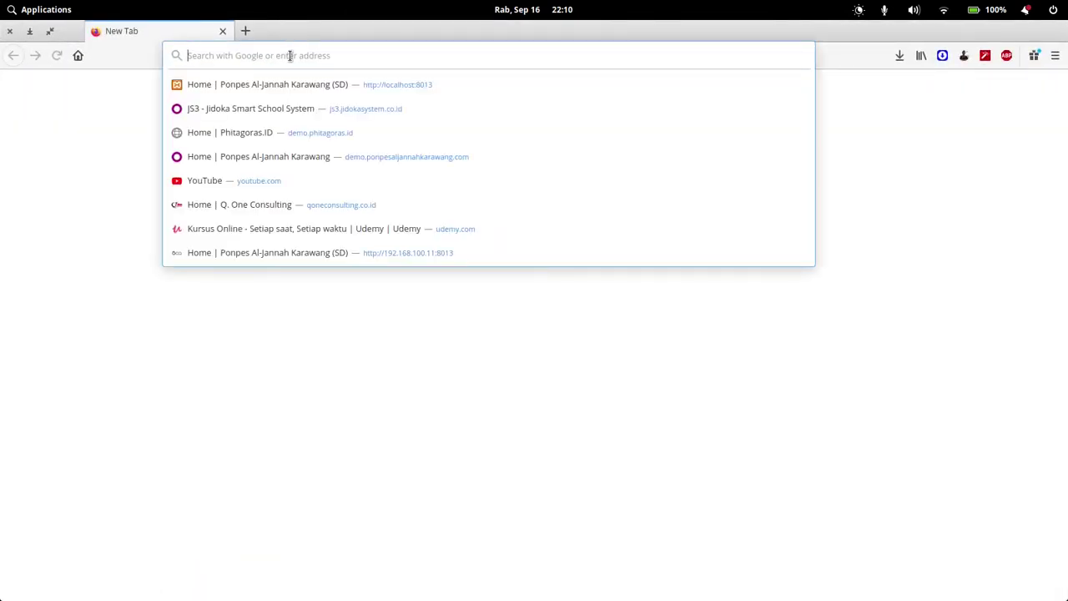
type("tre")
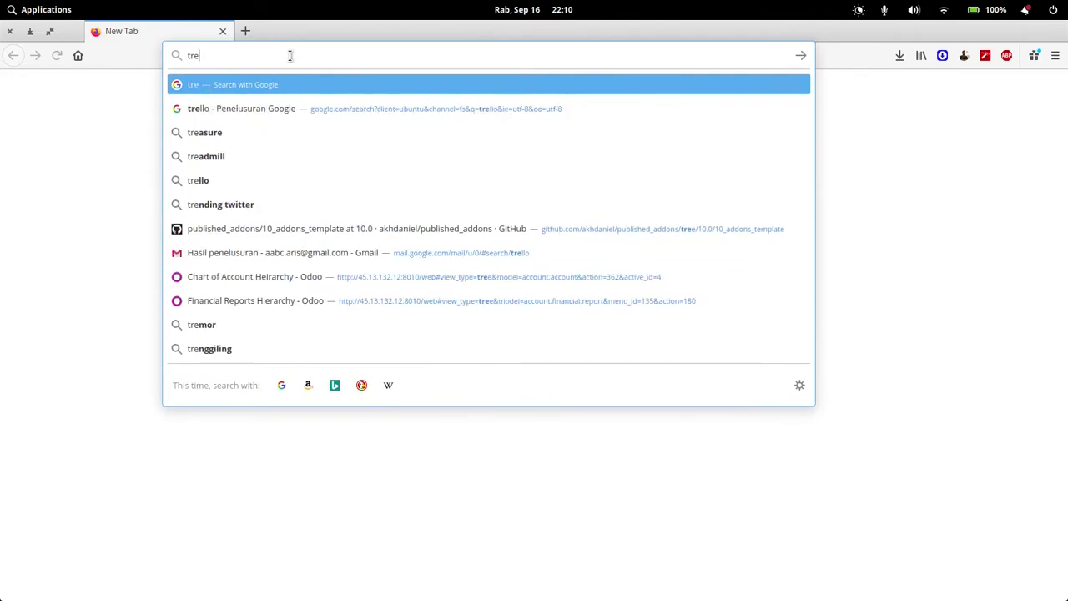
type("llo")
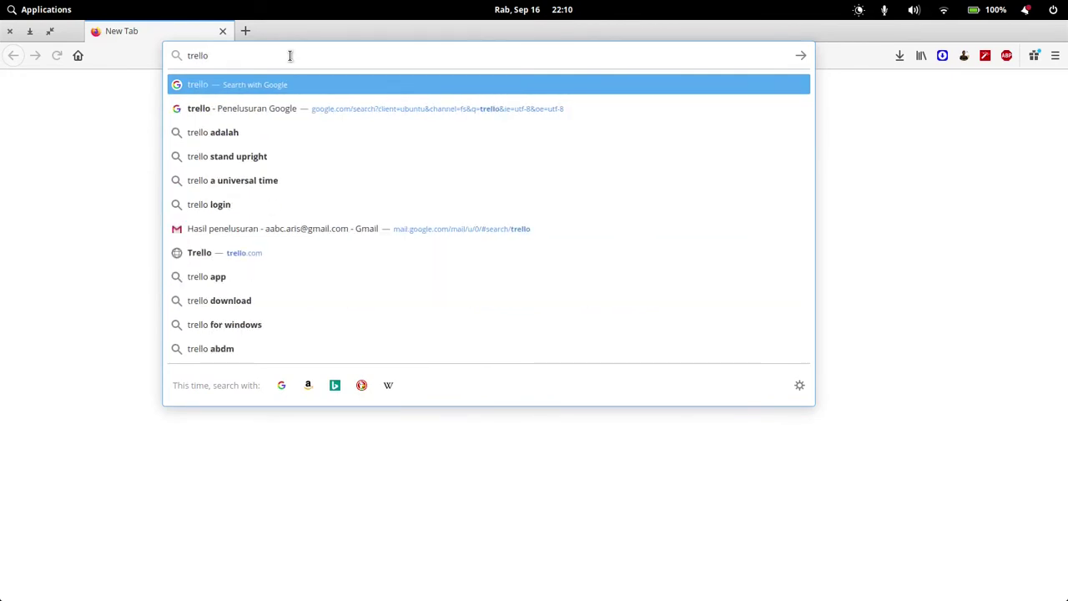
type(".com")
key("Return")
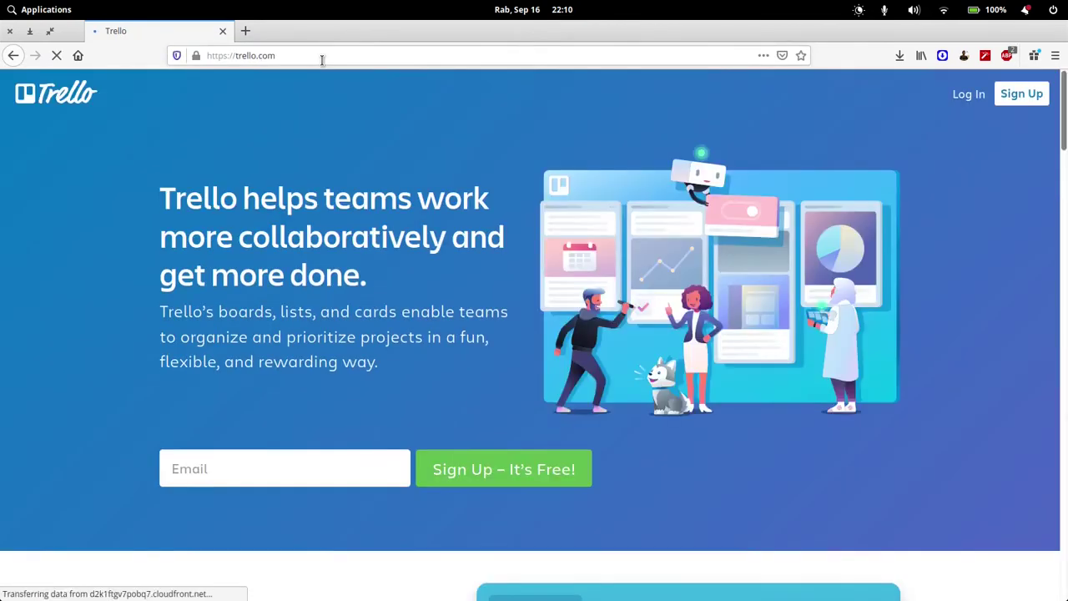
scroll(370, 187, "down", 2)
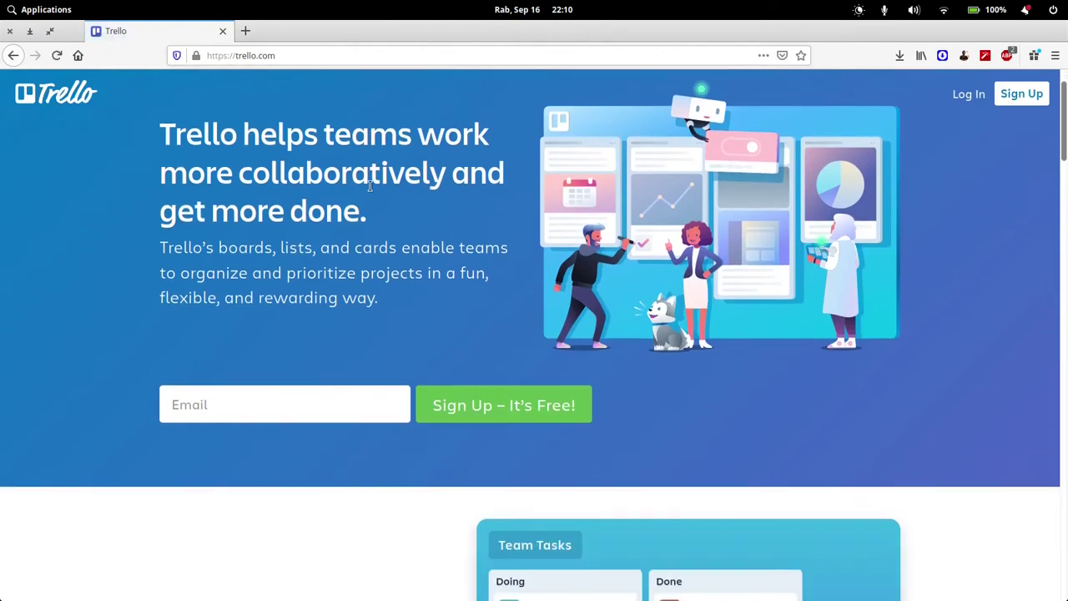
scroll(369, 187, "up", 1)
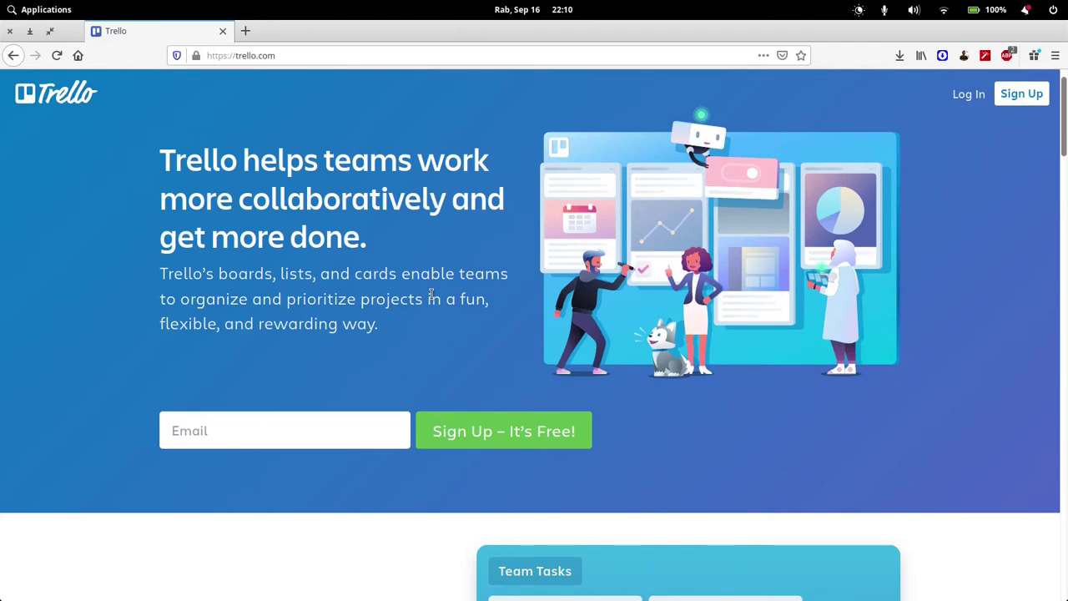
scroll(431, 292, "down", 3)
scroll(431, 288, "up", 3)
scroll(439, 290, "down", 3)
scroll(439, 296, "down", 5)
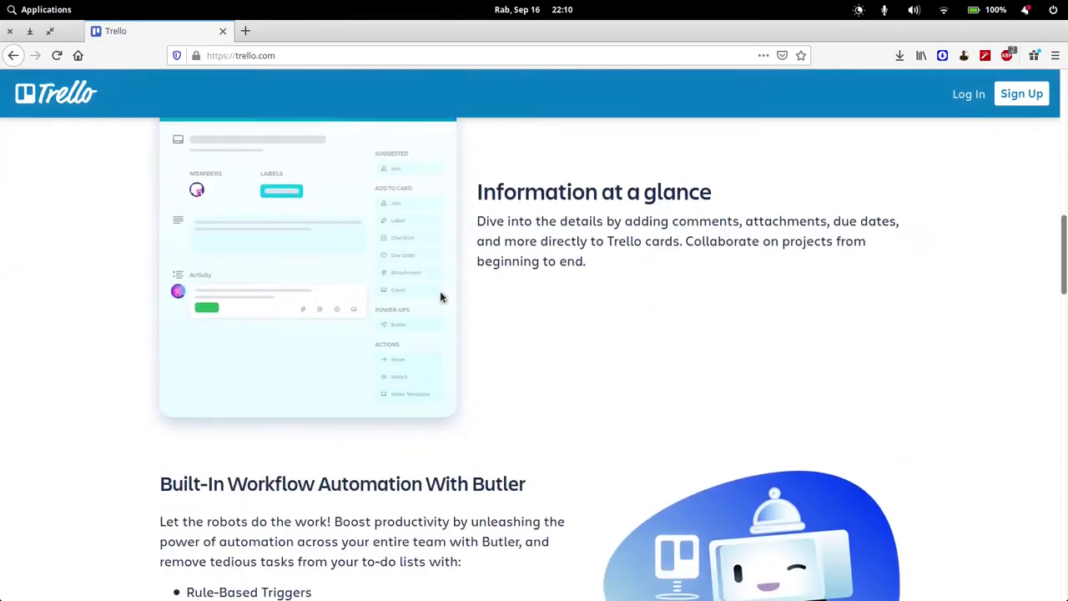
scroll(450, 267, "up", 8)
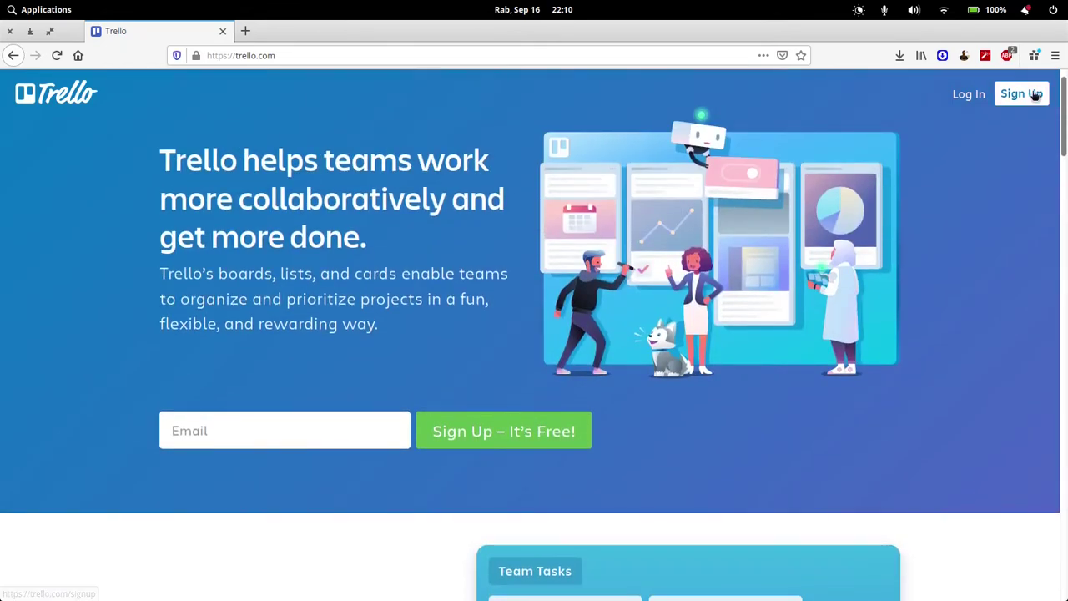
From Sign Up, enter an e-mail, then the full name and a password, and submit
left_click(1028, 94)
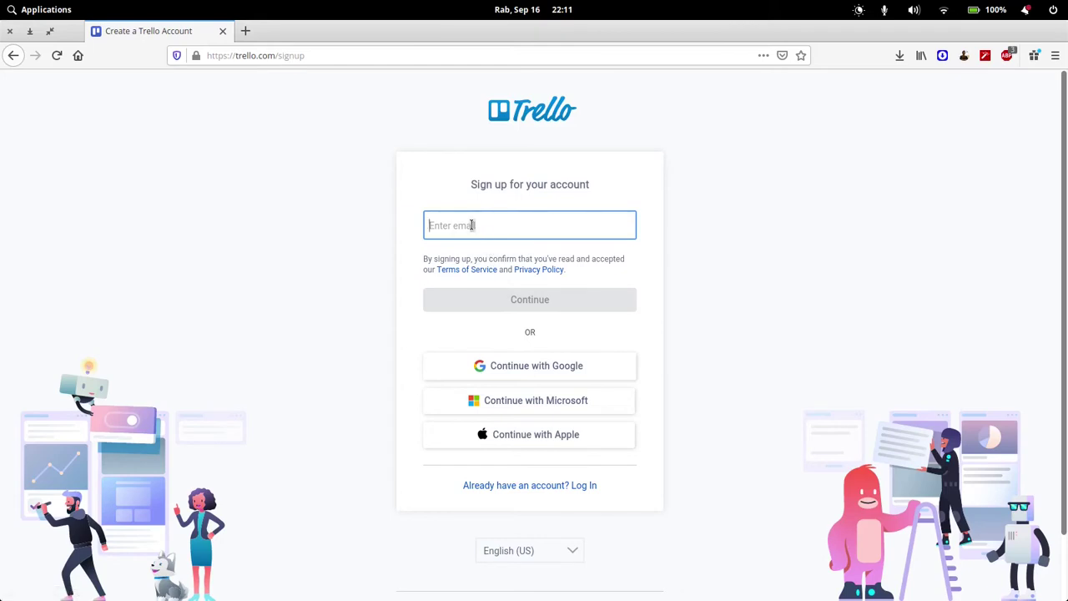
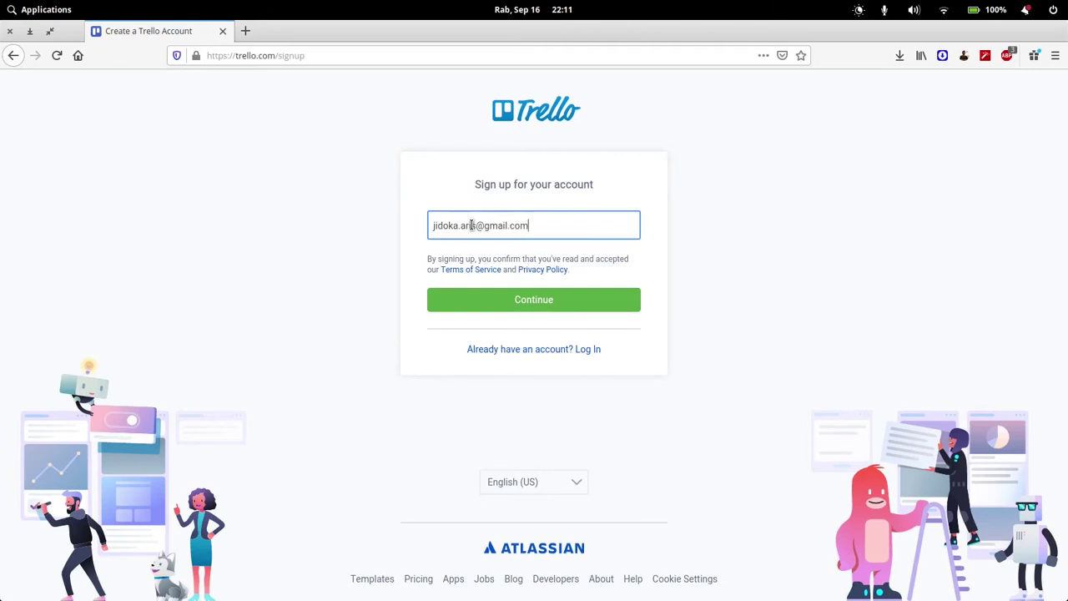
left_click(534, 300)
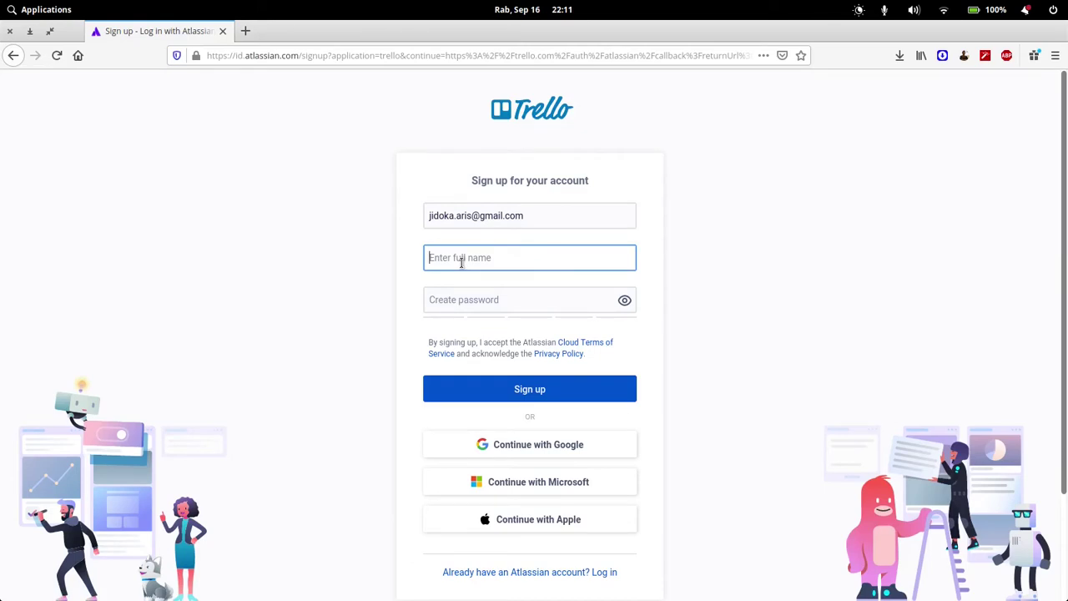
type("A")
type("Jidoka")
left_click(472, 302)
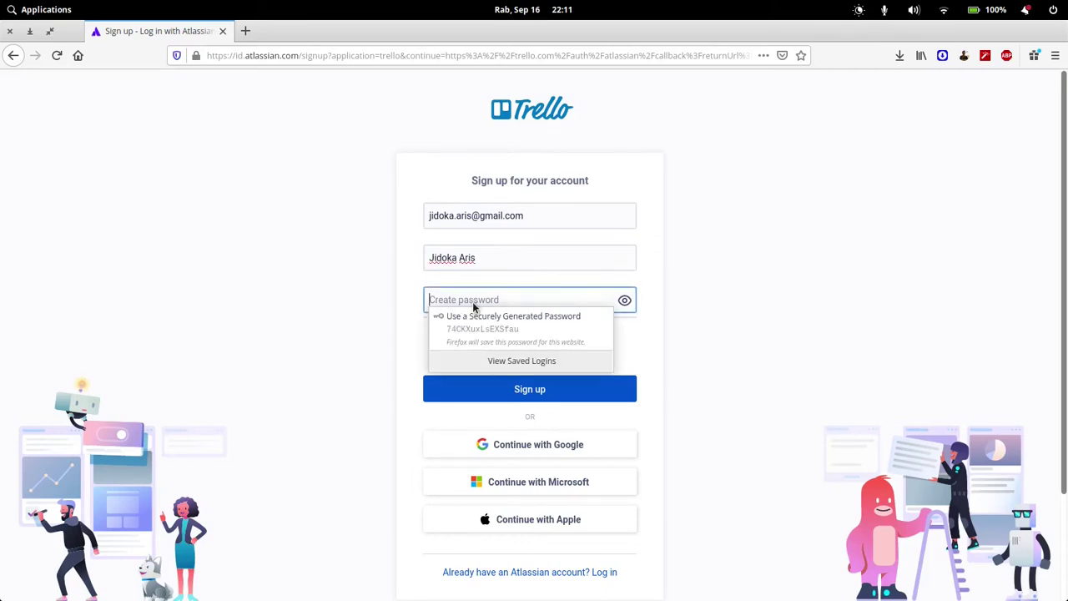
type("•••••••")
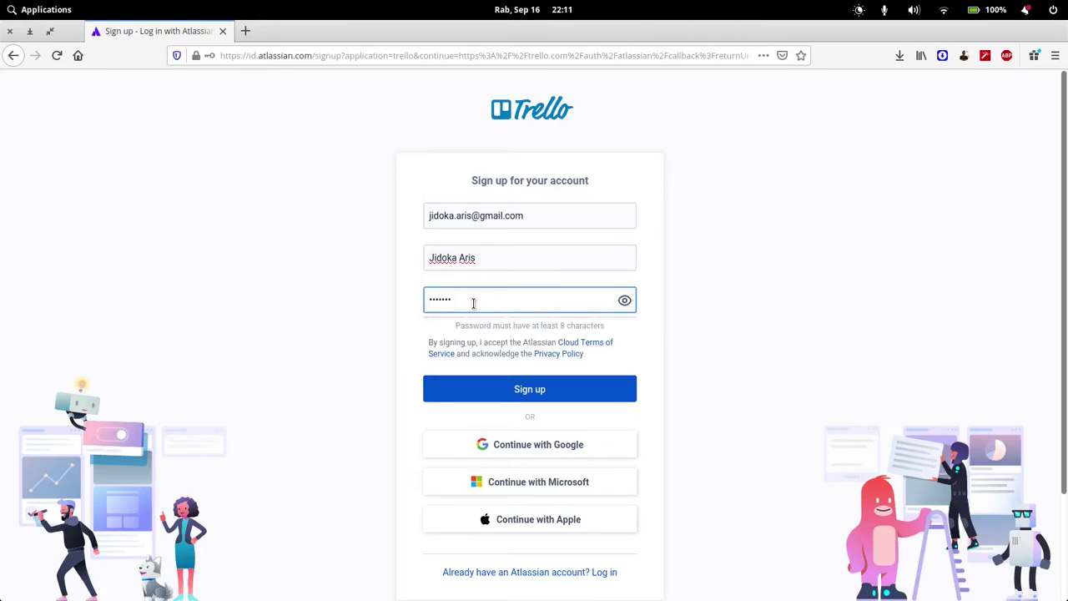
type("••")
left_click(554, 389)
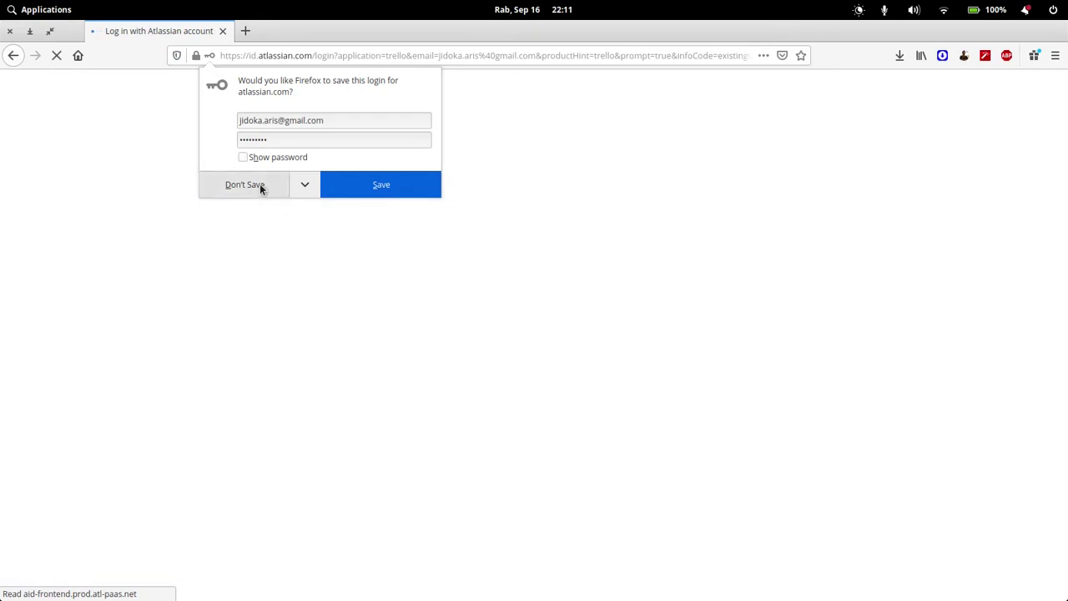
Log in with the account password, declining the browser's offers to save the login
left_click(259, 184)
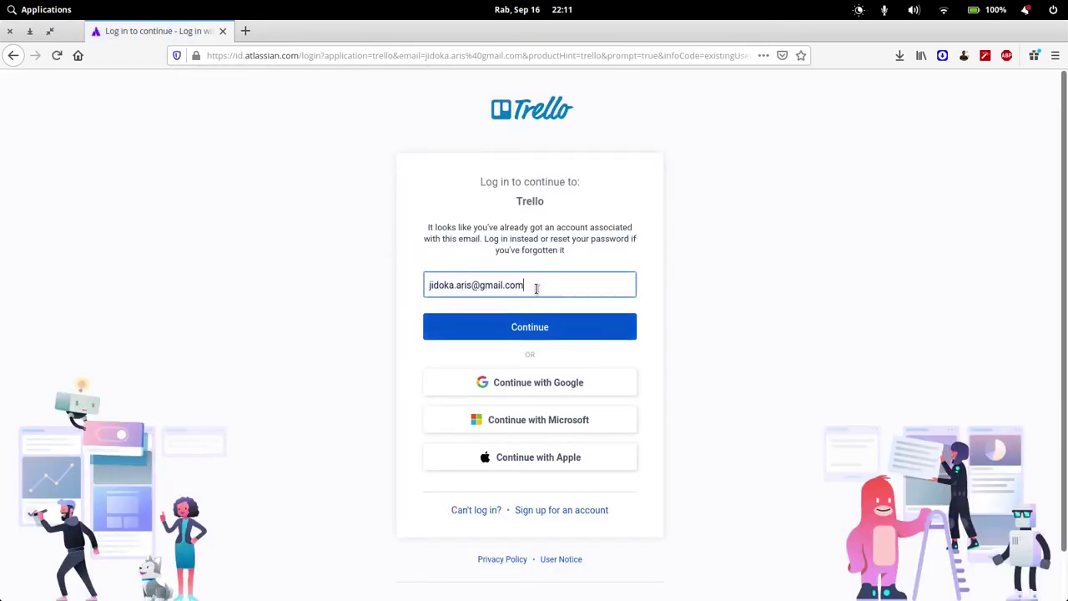
left_click(541, 332)
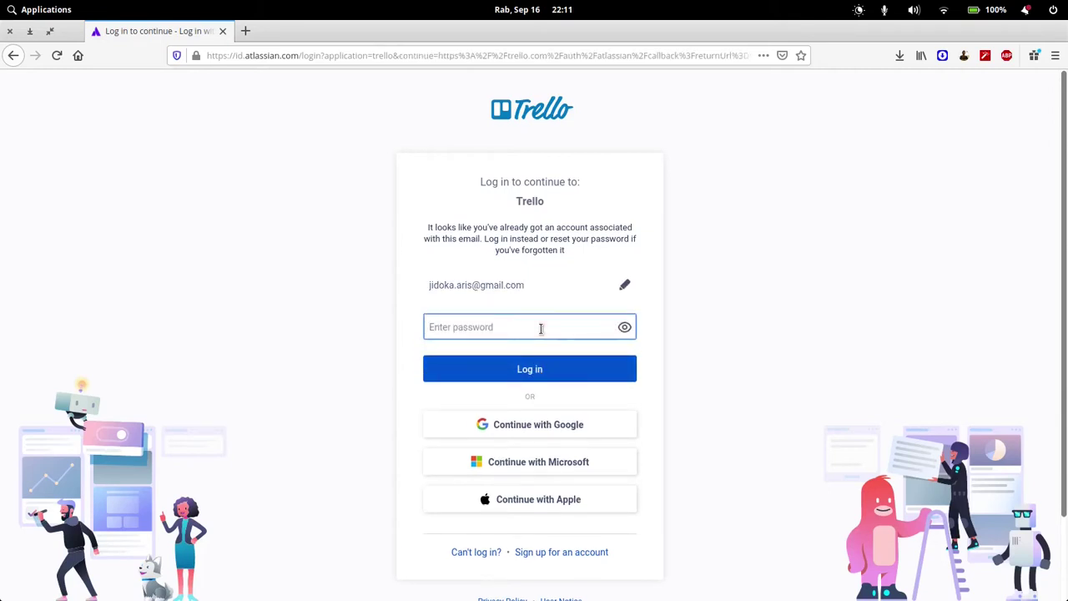
type("•••••")
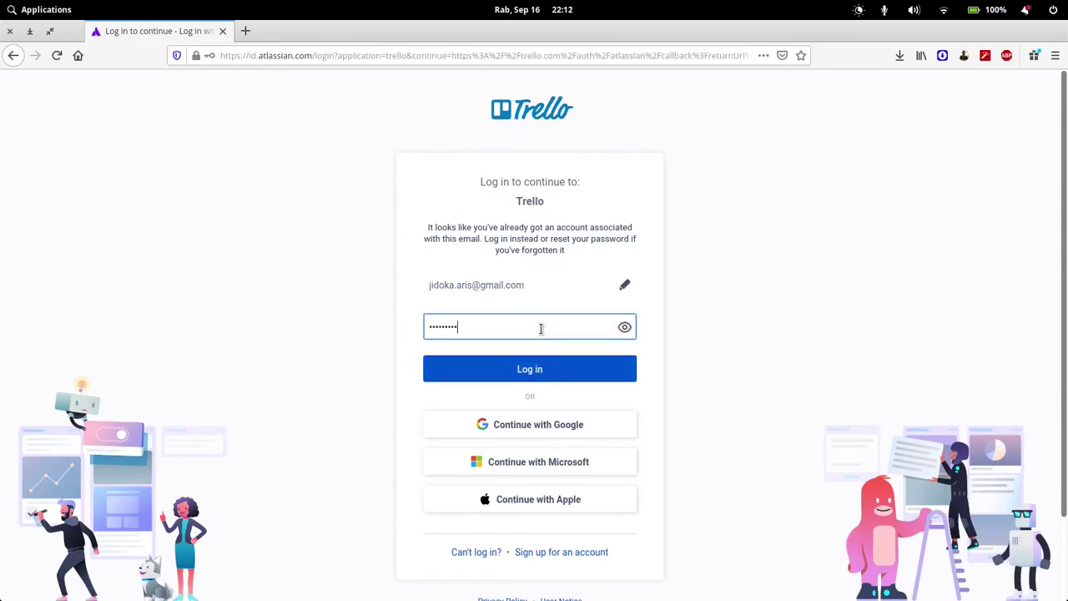
key("Return")
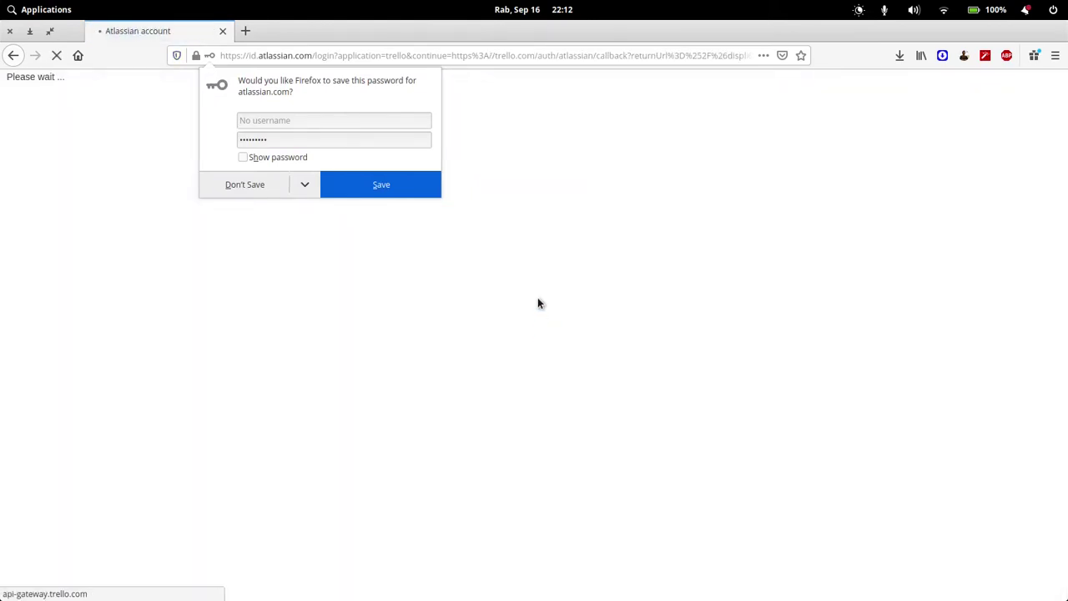
left_click(372, 188)
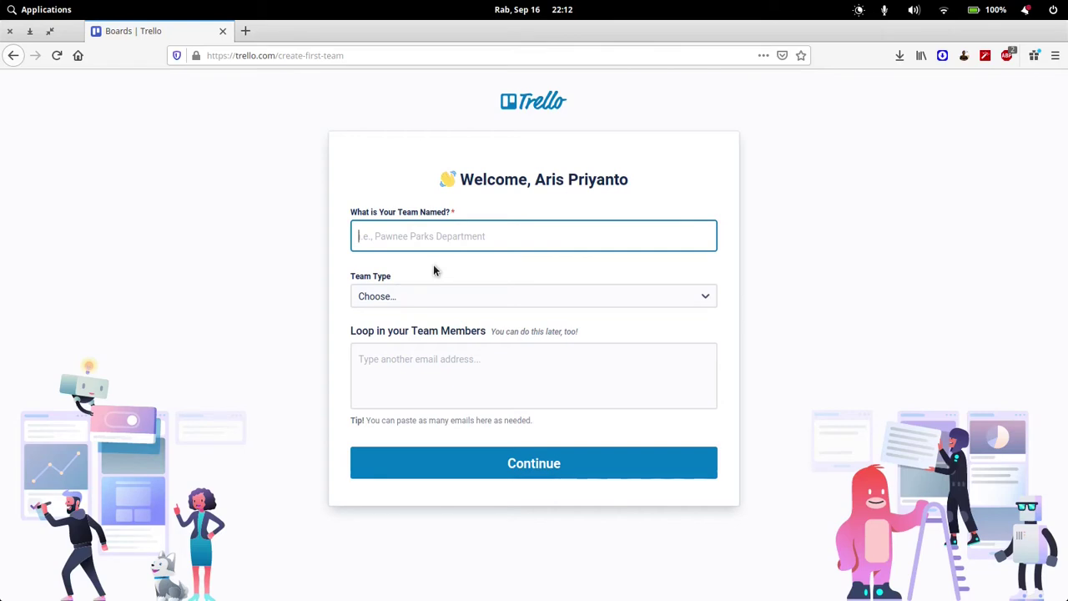
Name the team DEVELOPER, set its type to Engineering-IT, leave members empty and continue
type("DEVELO")
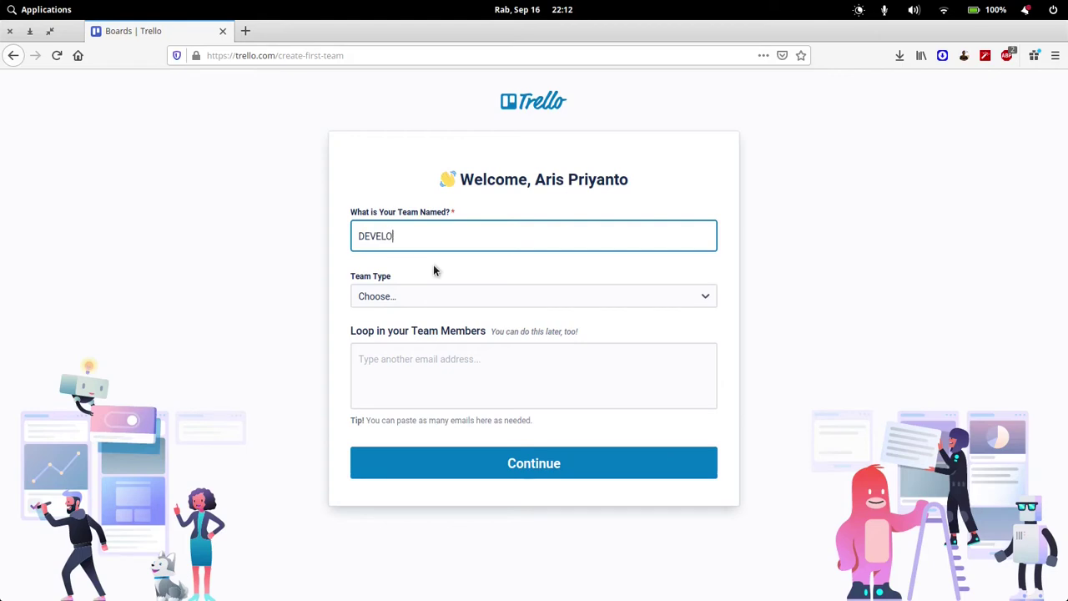
type("PER")
left_click_drag(441, 238, 332, 230)
left_click(412, 240)
left_click(401, 299)
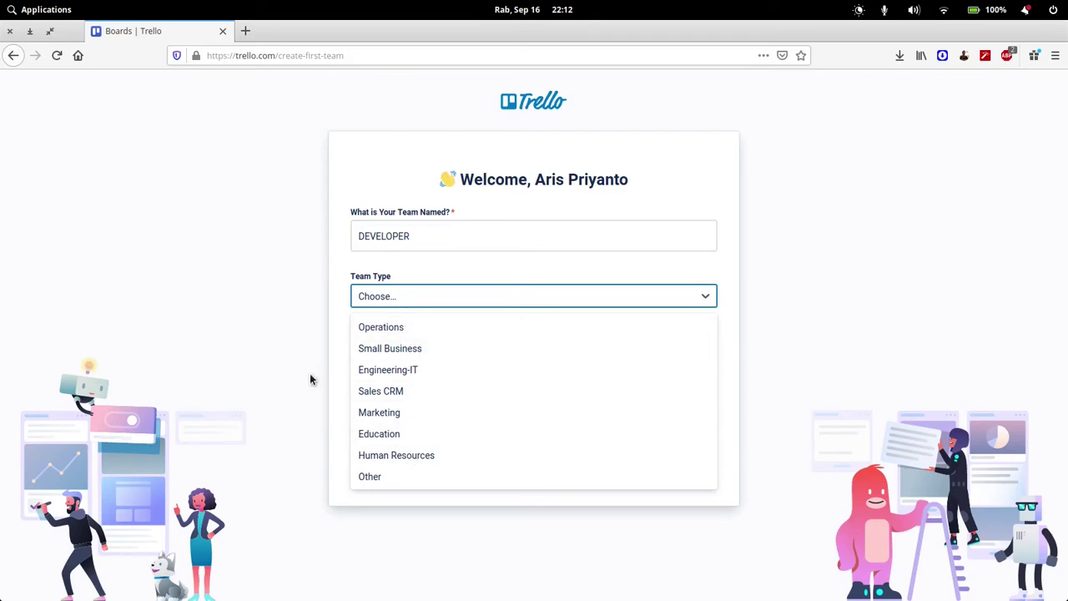
left_click(400, 375)
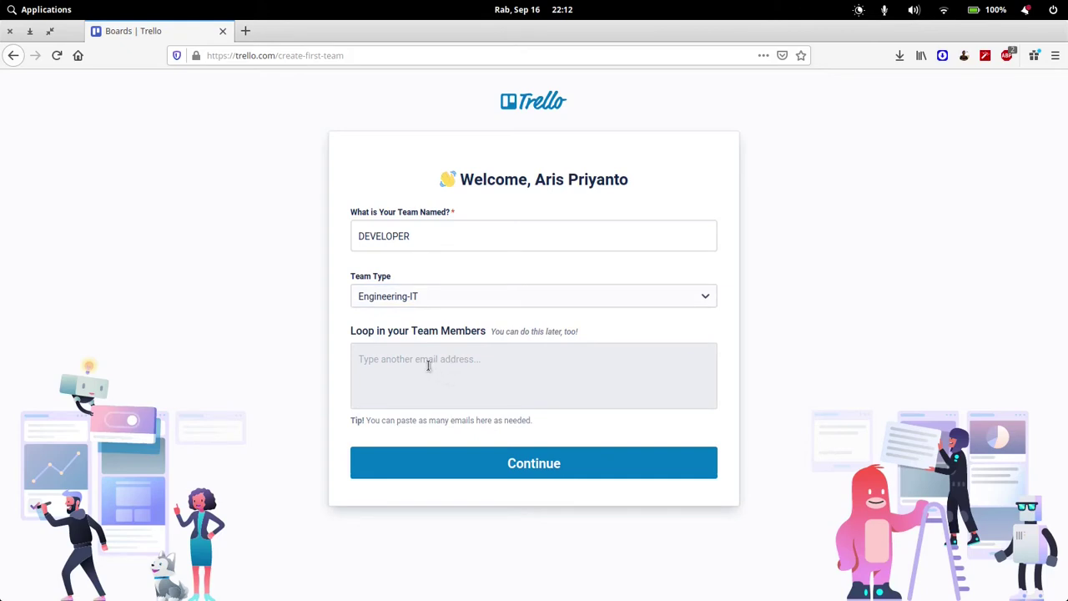
left_click(411, 362)
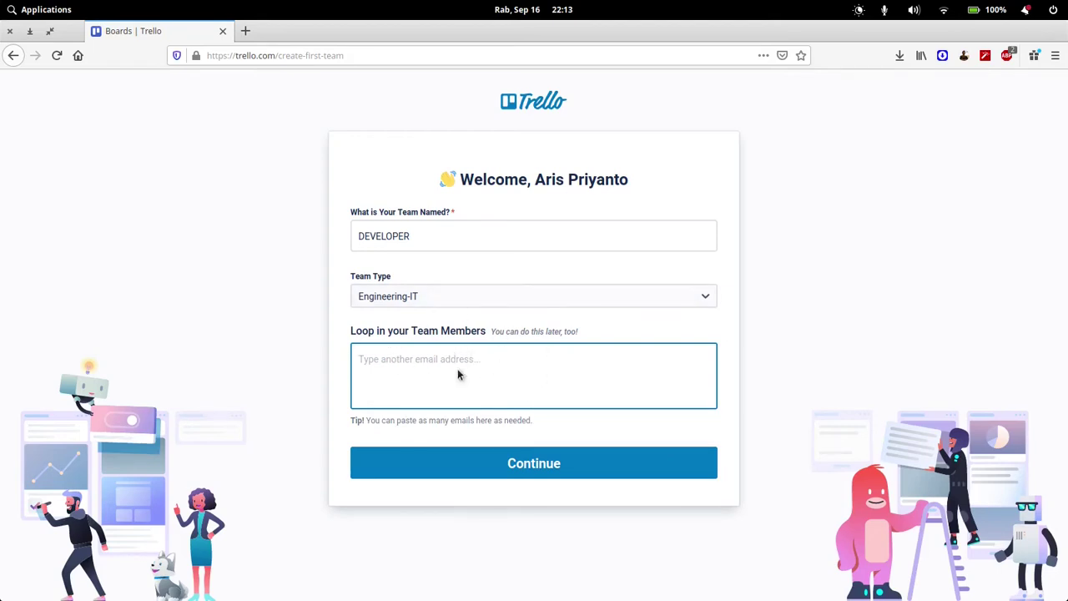
left_click(532, 467)
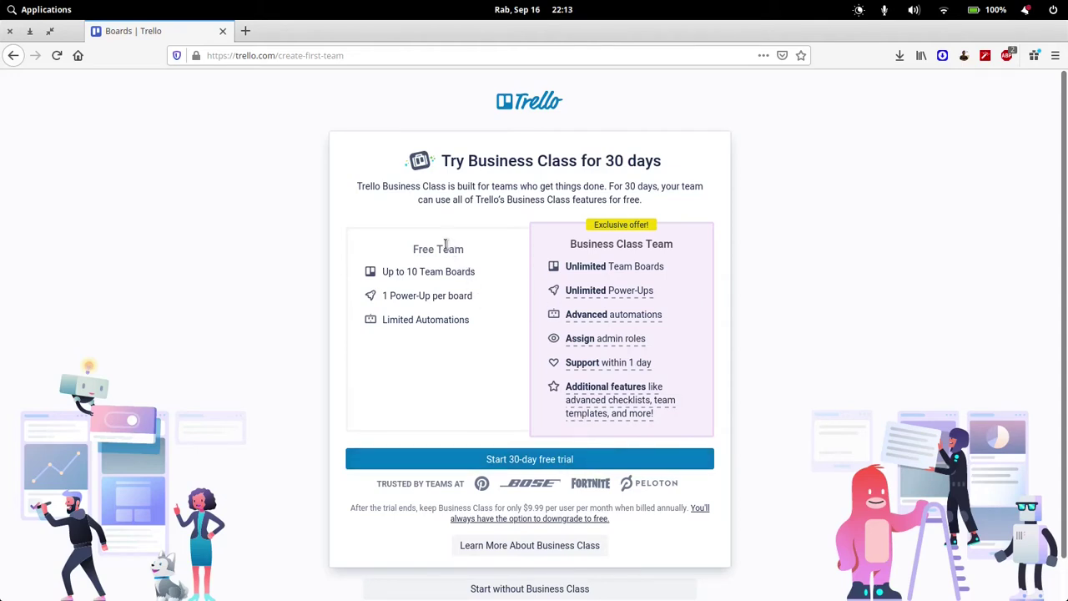
Decline the Business Class trial and continue to the DEVELOPER team's page
scroll(490, 329, "down", 1)
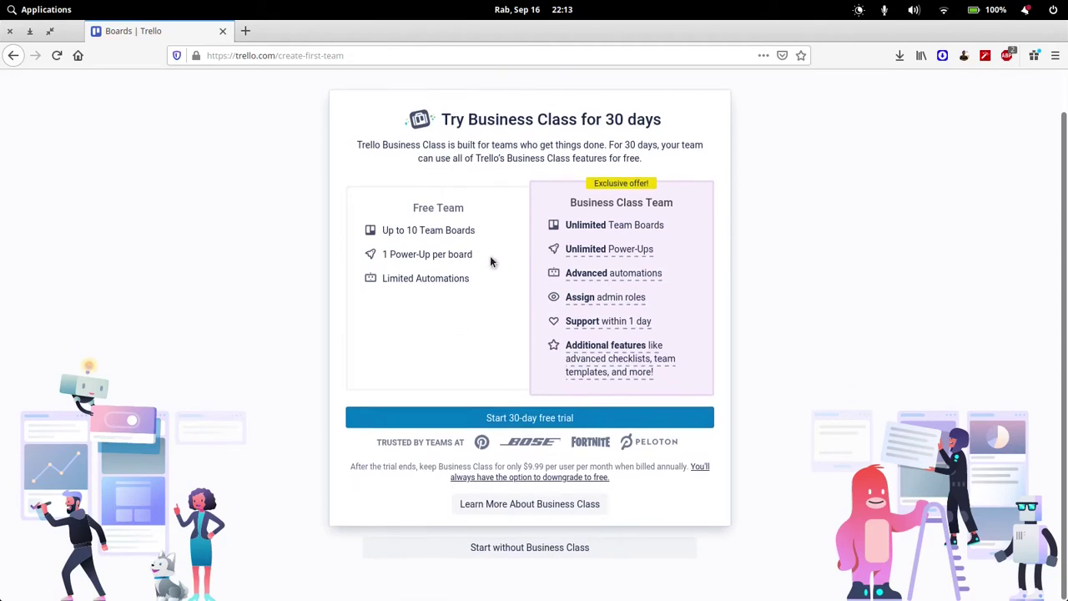
left_click(575, 548)
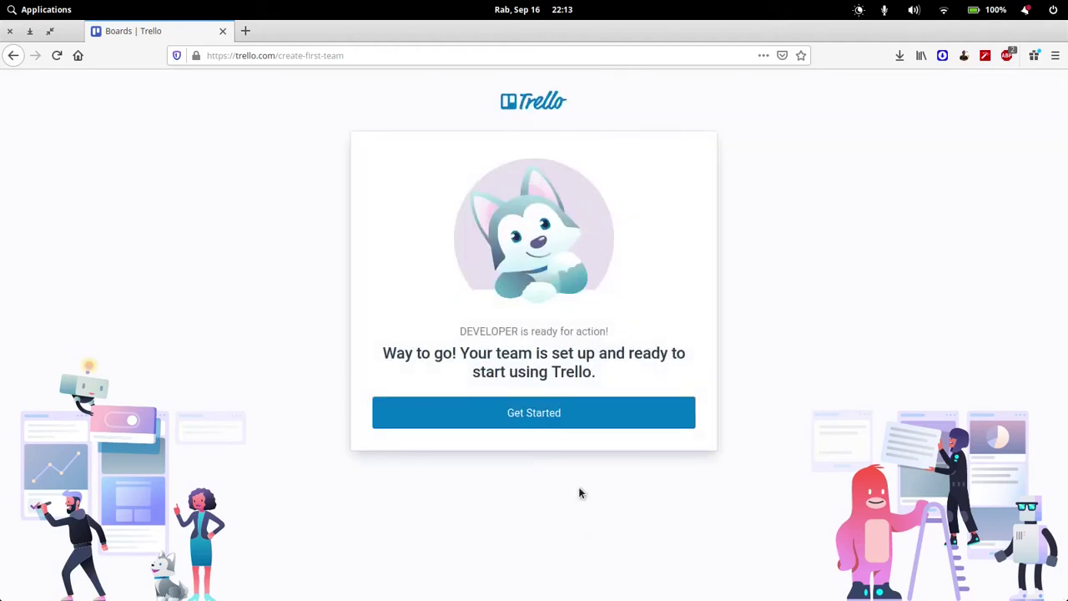
left_click(541, 422)
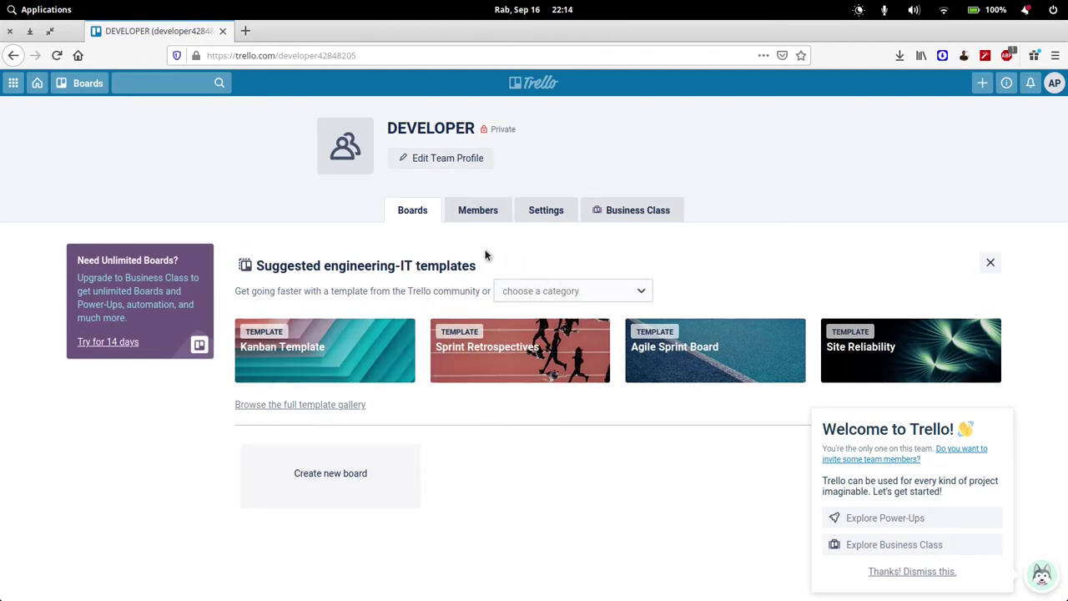
Look over the team's Members and Settings pages, then start a new board from Boards
left_click(479, 213)
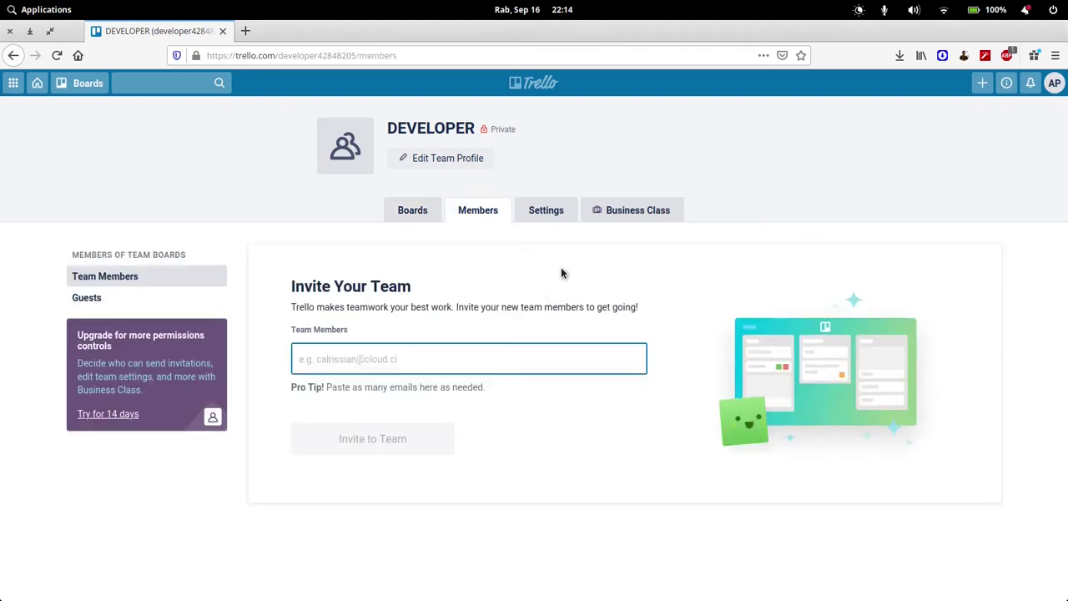
left_click(544, 212)
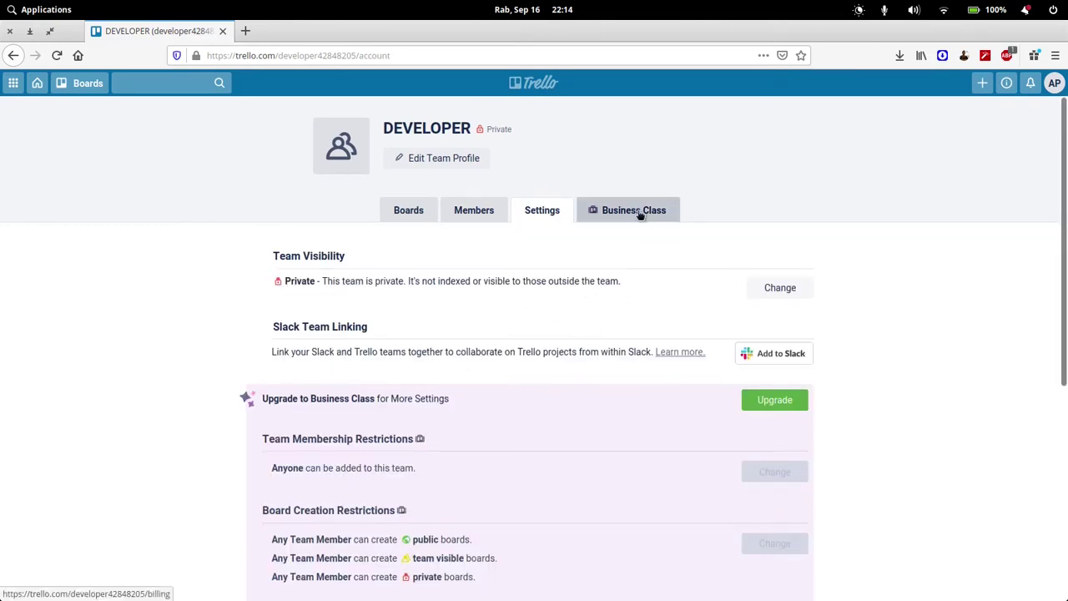
left_click(429, 220)
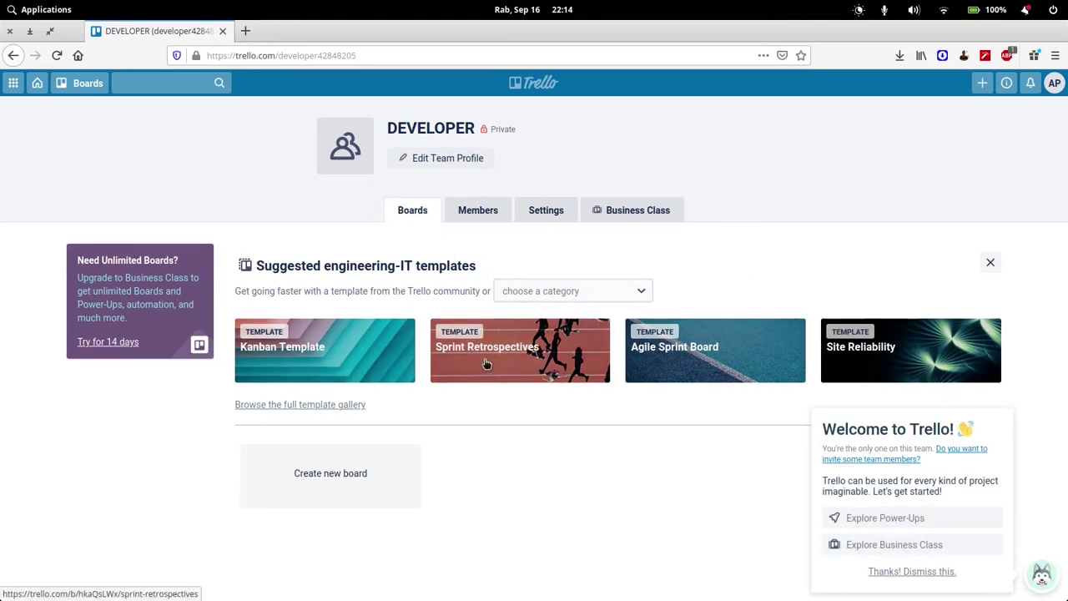
left_click(354, 485)
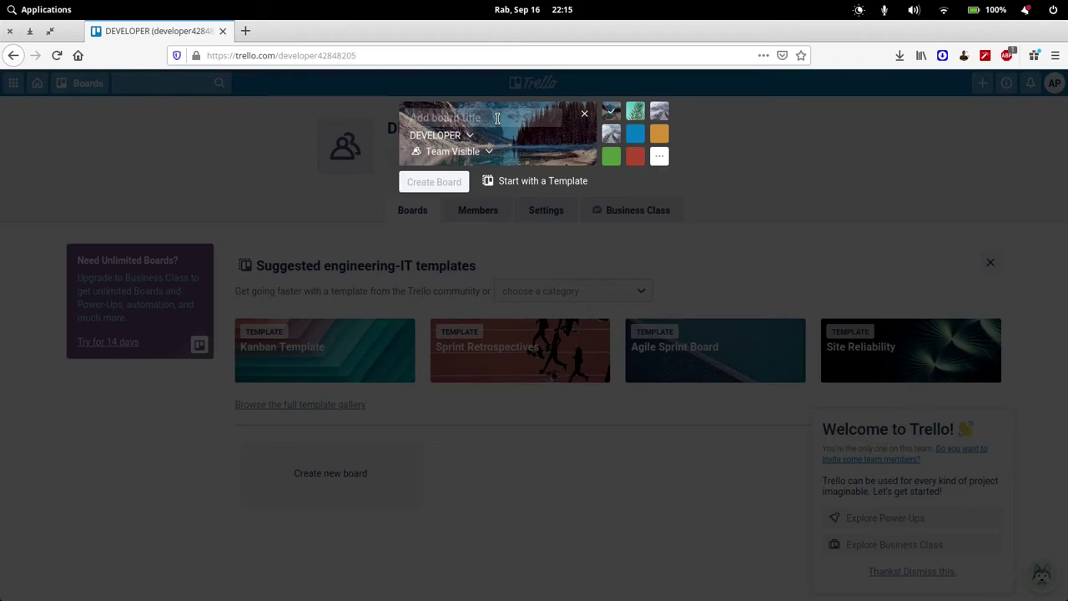
Title the board 'Website CP Project', choose the misty mountain photo background, and create it
type("Website CP Proje")
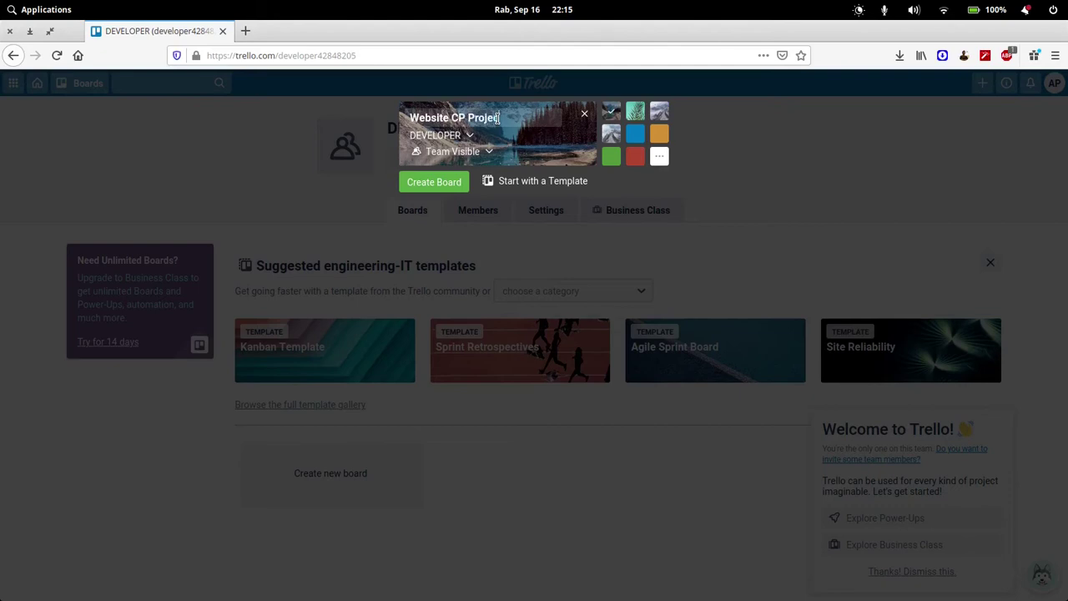
type("ct")
left_click(655, 114)
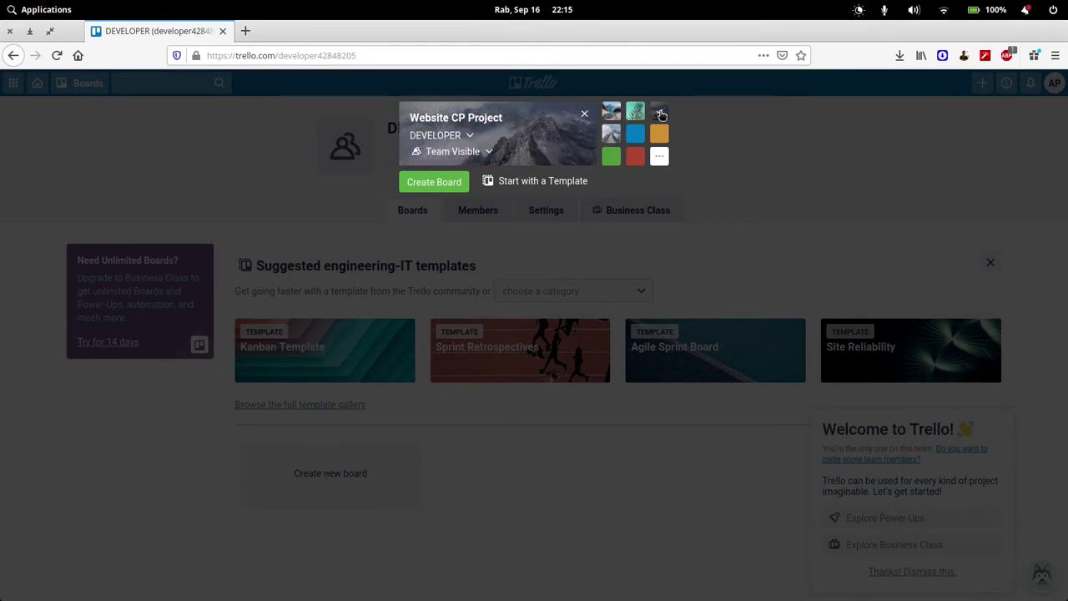
left_click(612, 136)
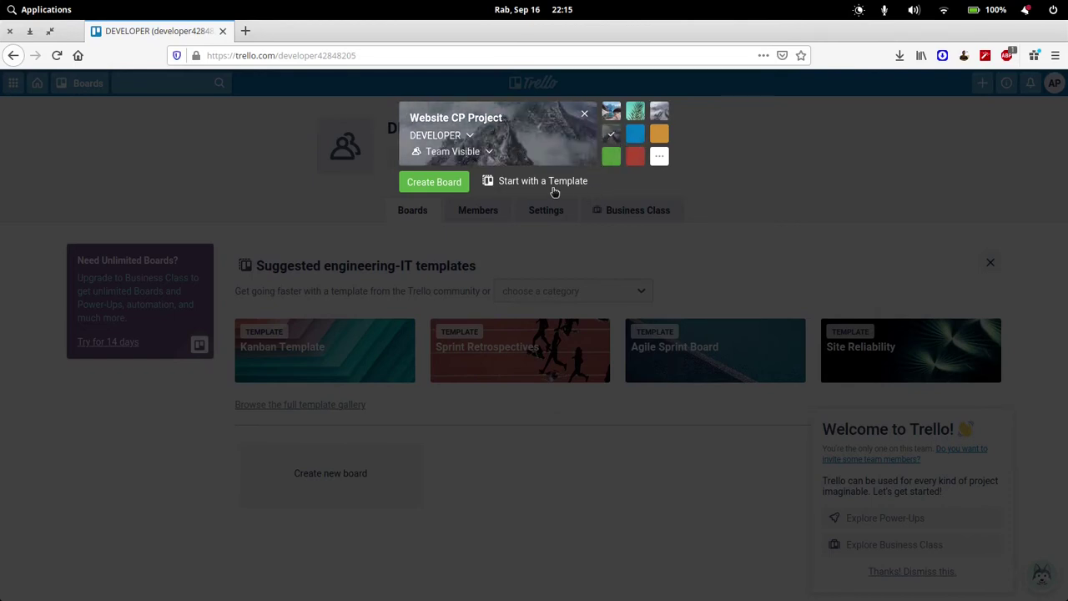
left_click(443, 184)
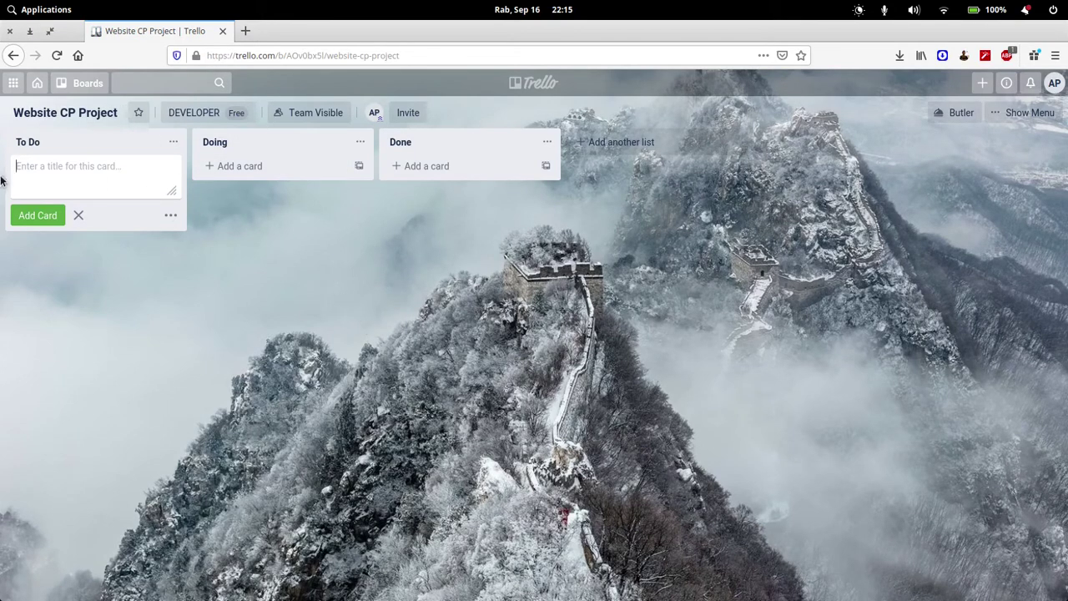
left_click(271, 247)
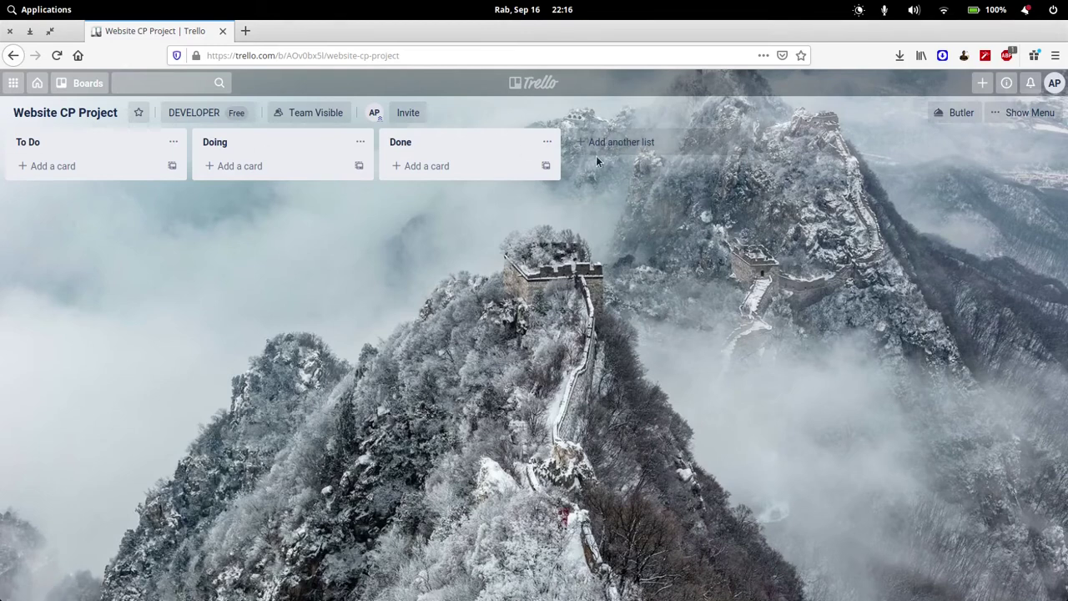
Add a Review list and drag it between the Doing and Done lists
left_click(644, 142)
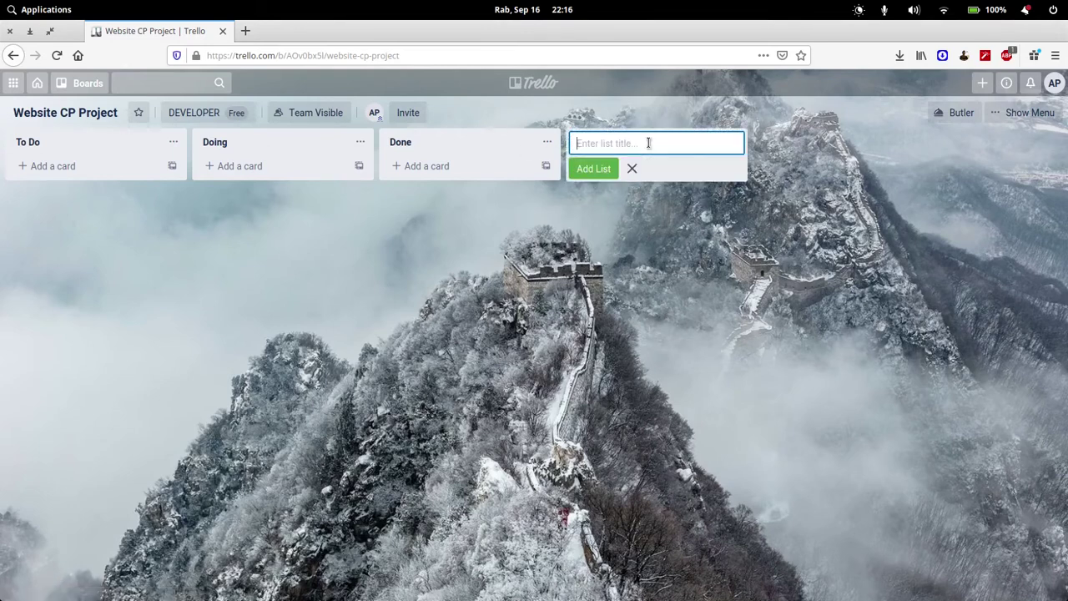
type("Review")
key("Return")
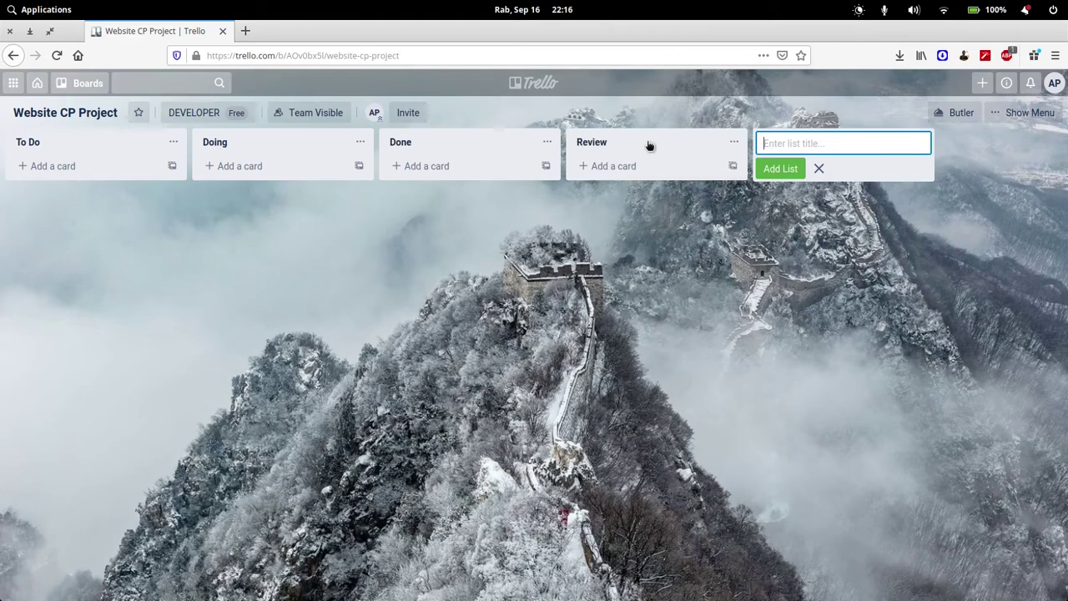
left_click(515, 185)
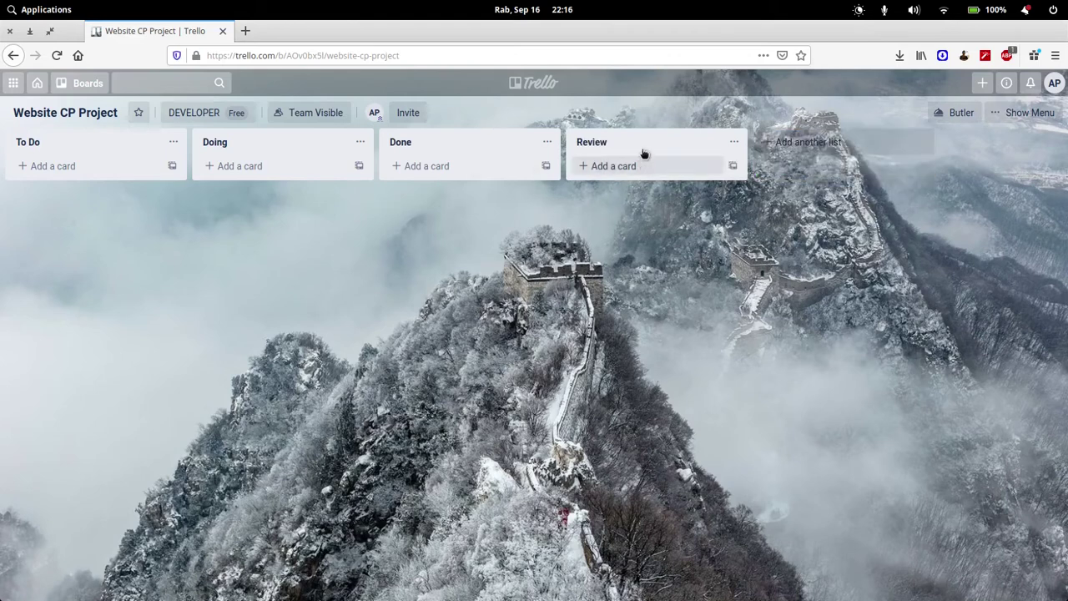
left_click_drag(641, 153, 532, 162)
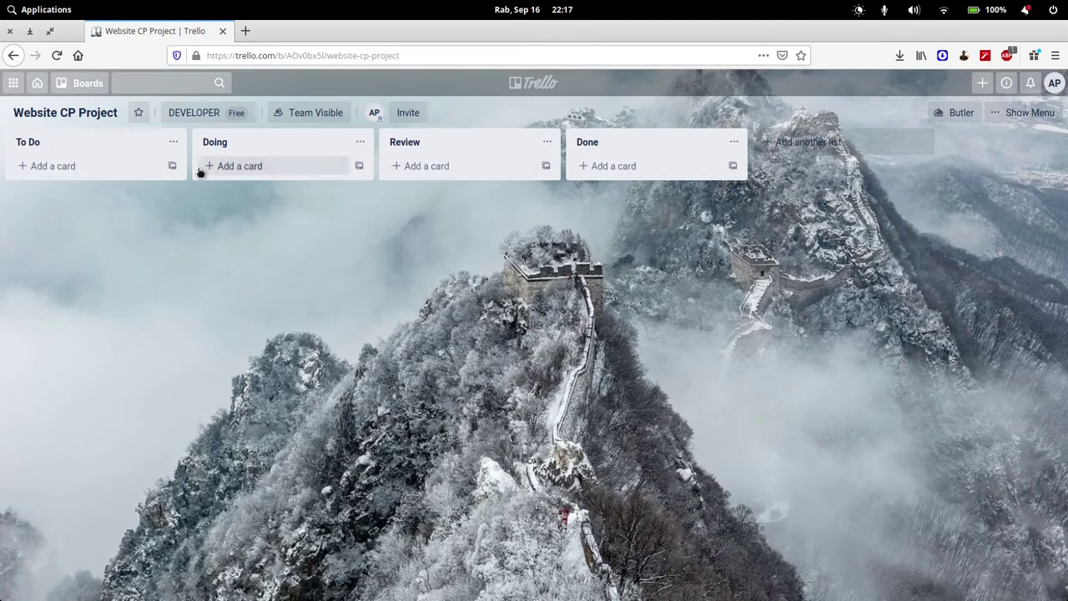
left_click(124, 166)
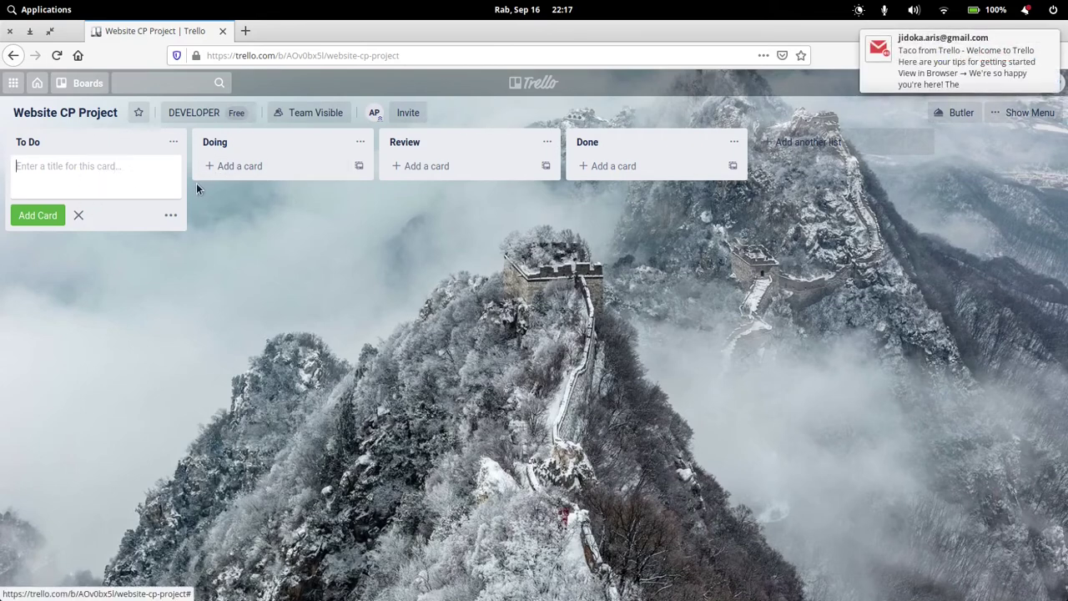
Add the cards 'Requirement' and 'Design DB' to the To Do list and close the composer
left_click(867, 32)
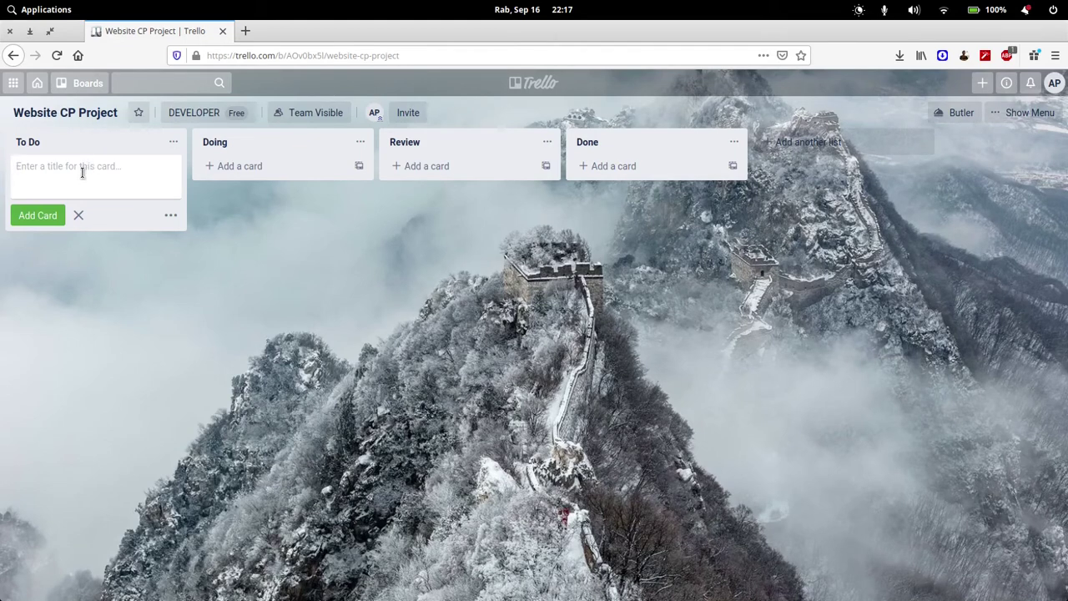
type("Requirement")
key("Return")
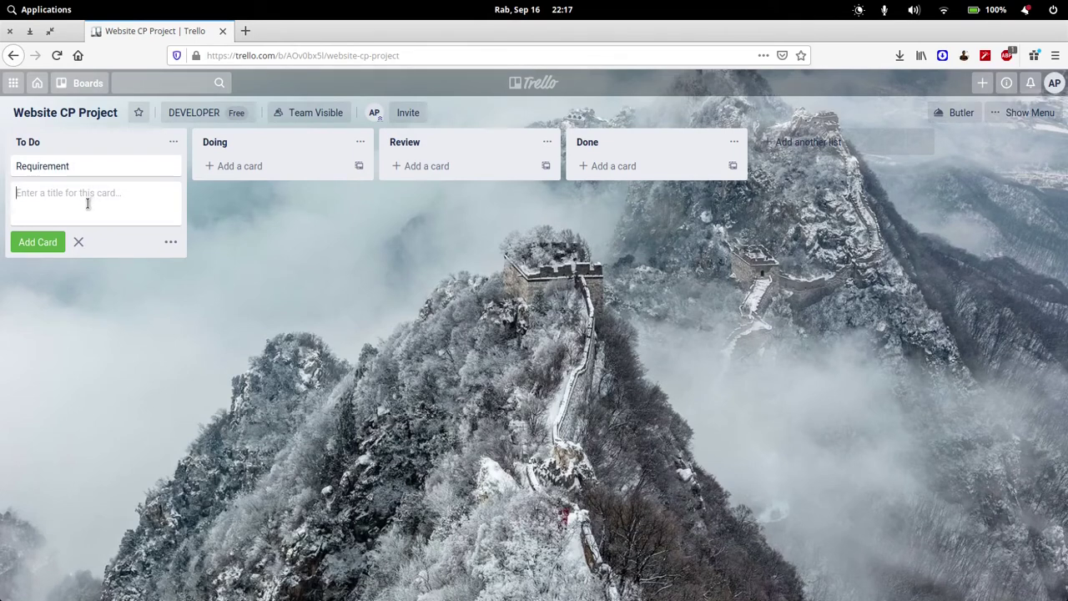
type("Design DB")
key("Return")
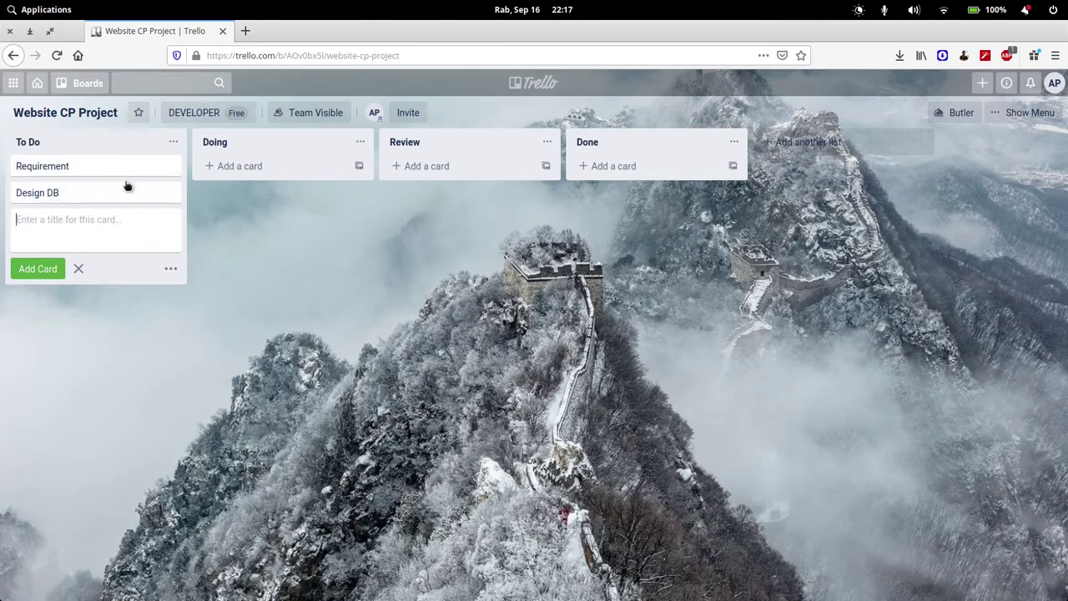
mouse_move(106, 171)
left_mouse_down()
mouse_move(189, 160)
mouse_move(91, 174)
mouse_move(100, 171)
left_mouse_up()
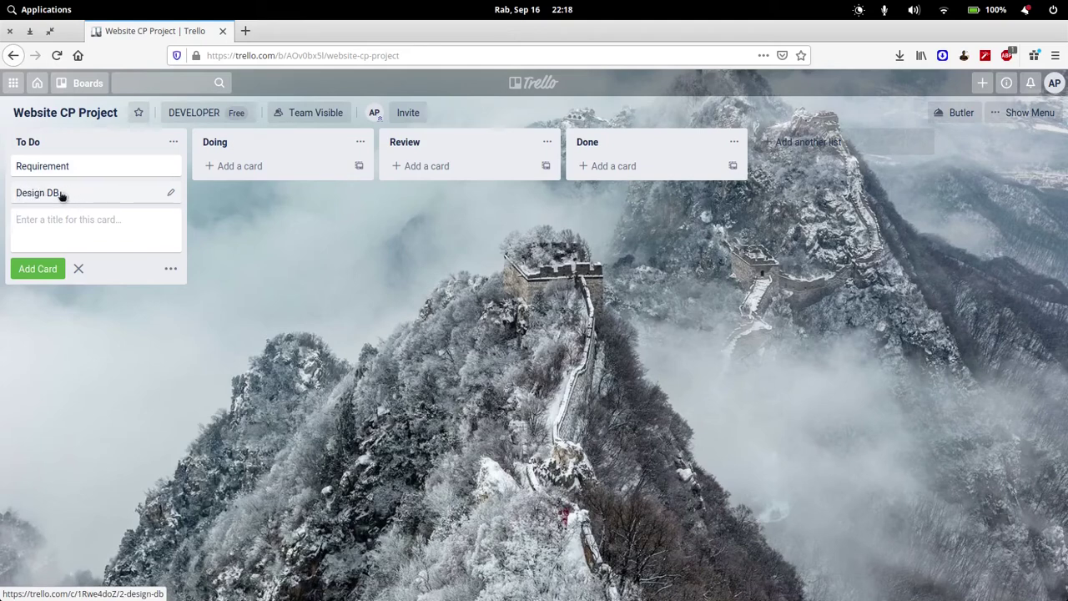
left_click(237, 224)
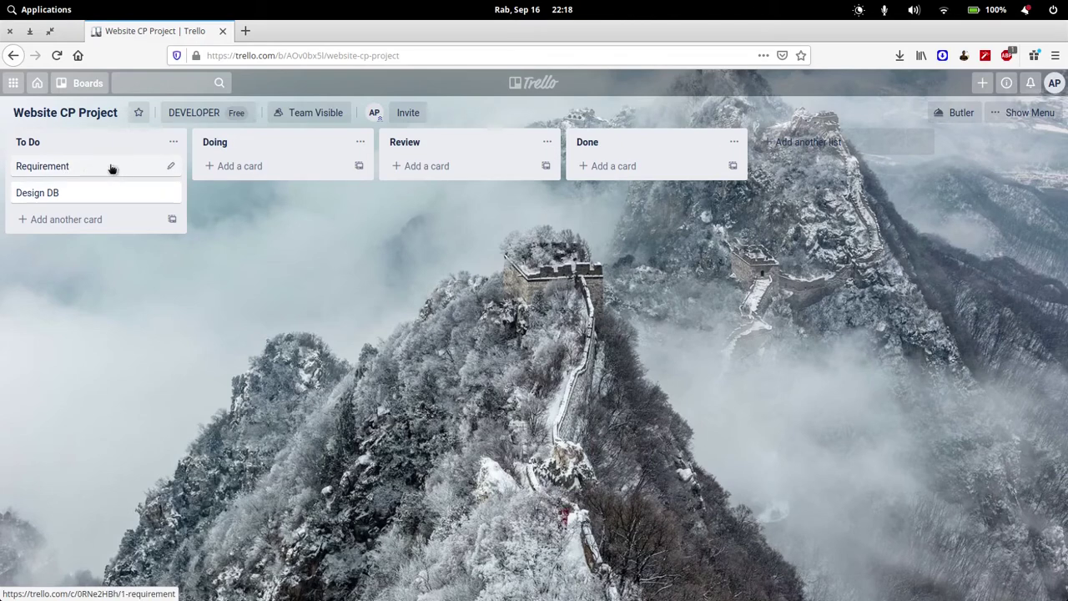
Open the Requirement card's full detail window instead of its quick editor
left_click(171, 166)
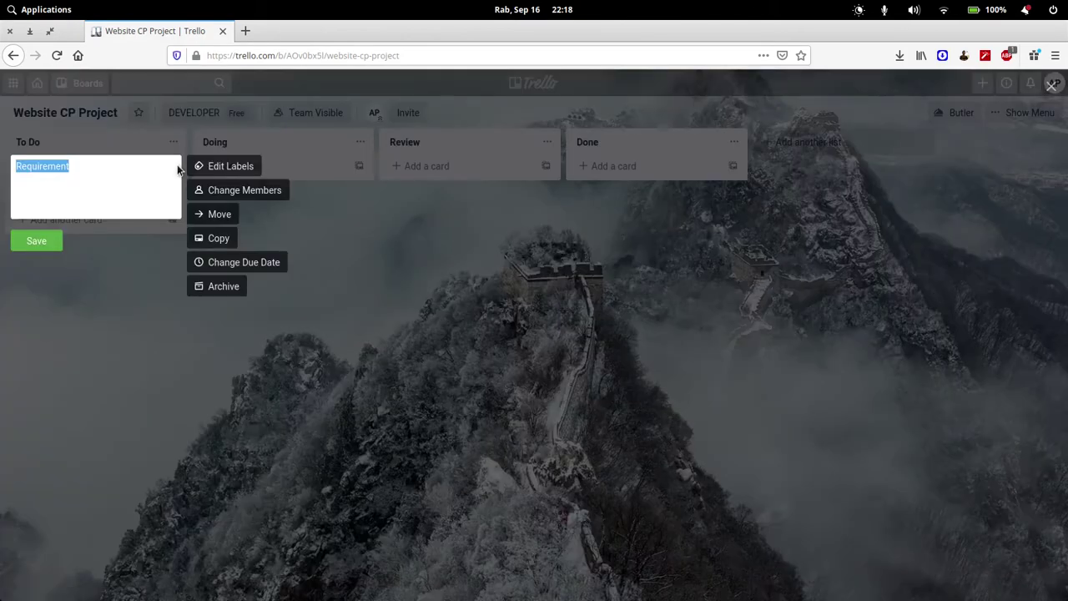
left_click(134, 263)
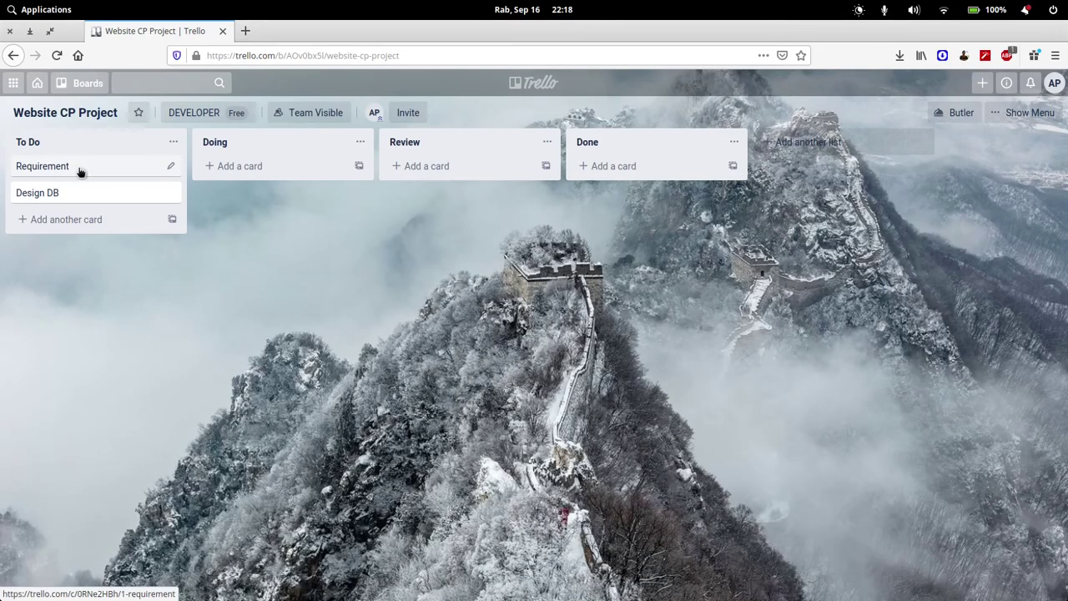
left_click(78, 167)
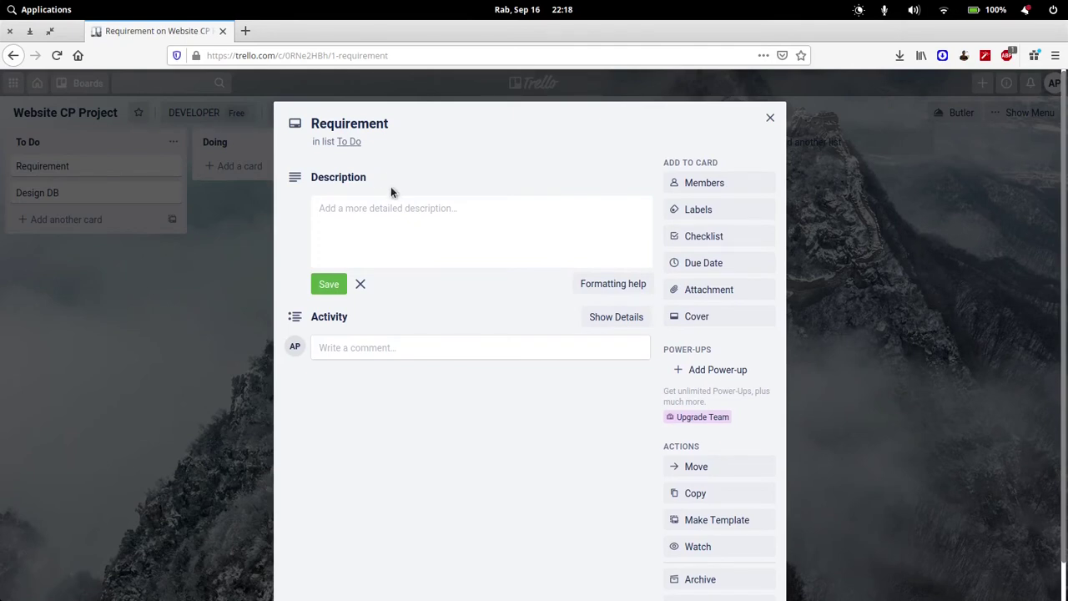
Rename the Requirement card to 'Meeting Requirement'
left_click(370, 213)
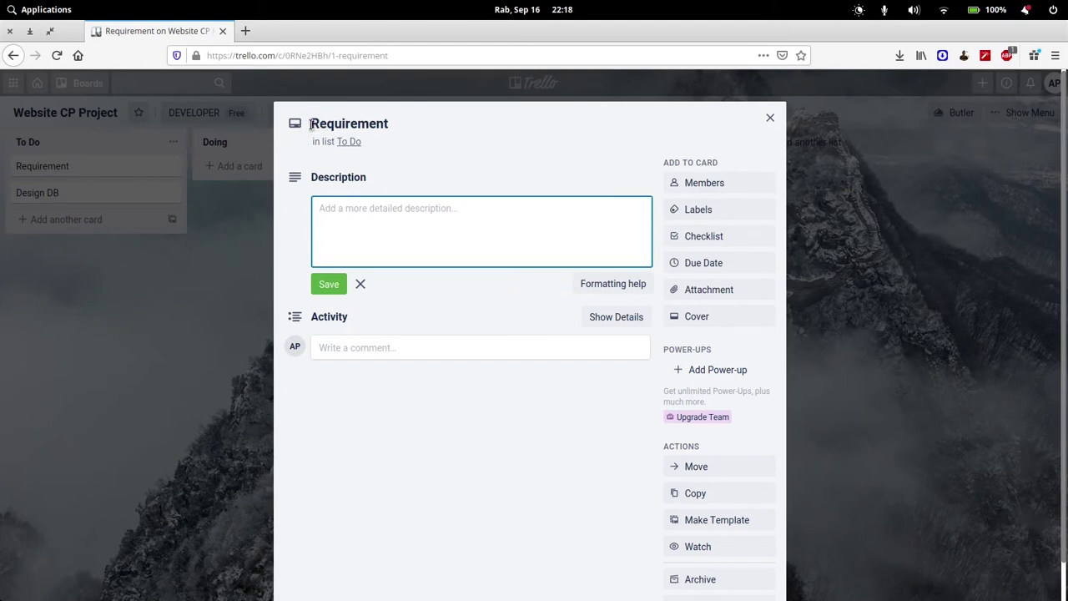
left_click(311, 123)
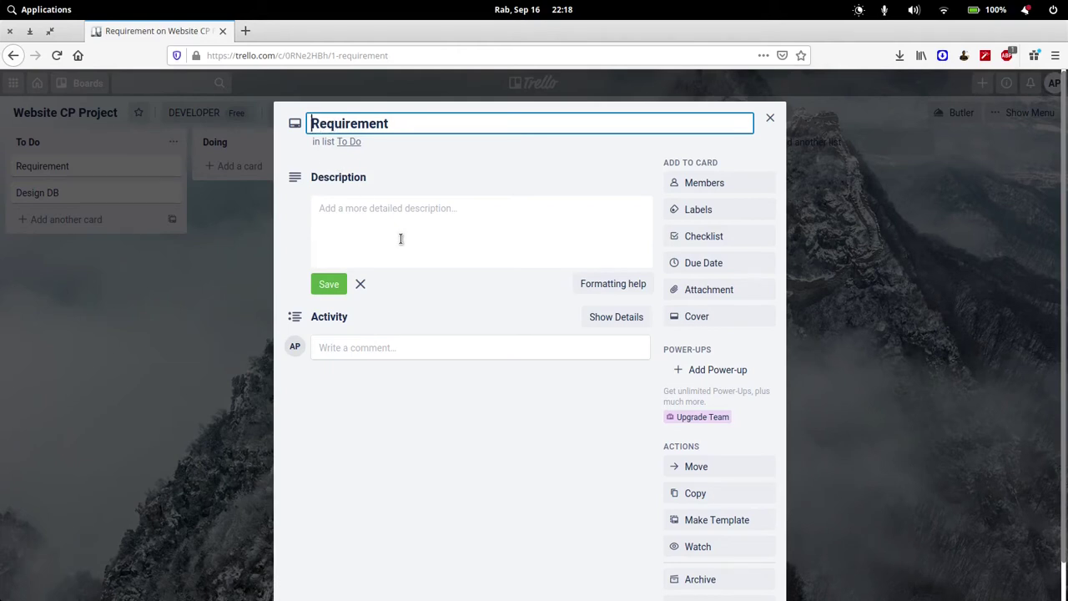
type("Meeting")
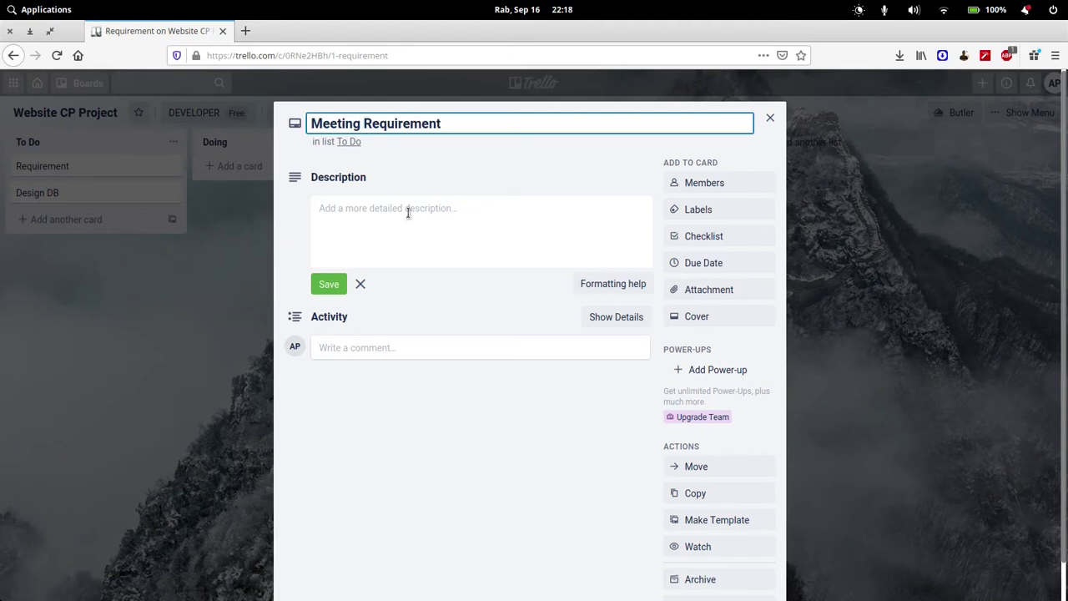
Give the card the description 'Agenda meeting dengan client terkait Requirement', save it, and close the card
left_click(398, 214)
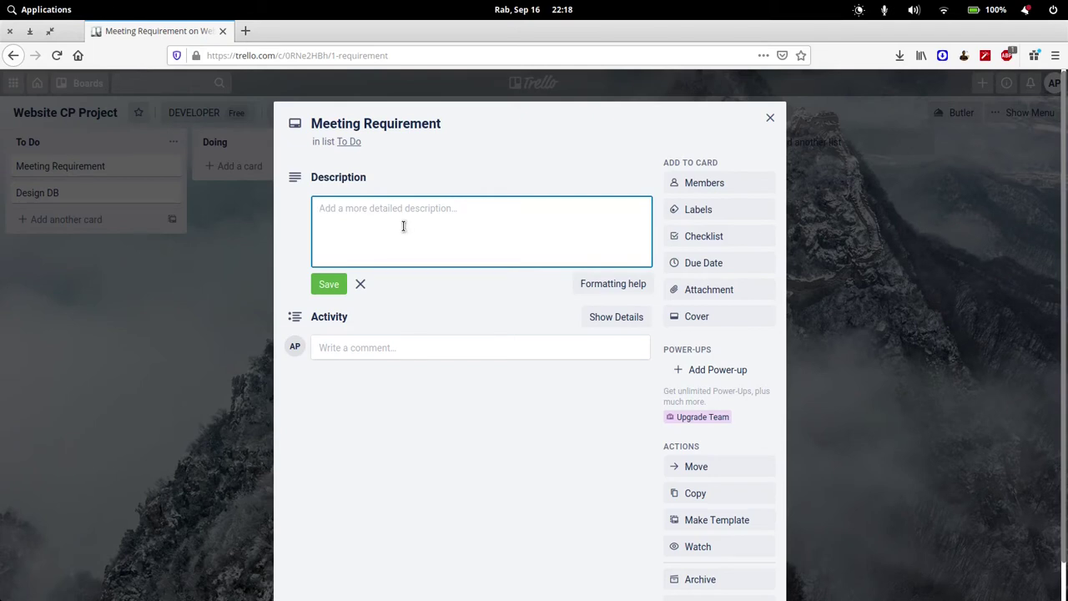
type("Agenda meeting dengan client terkait Requirement")
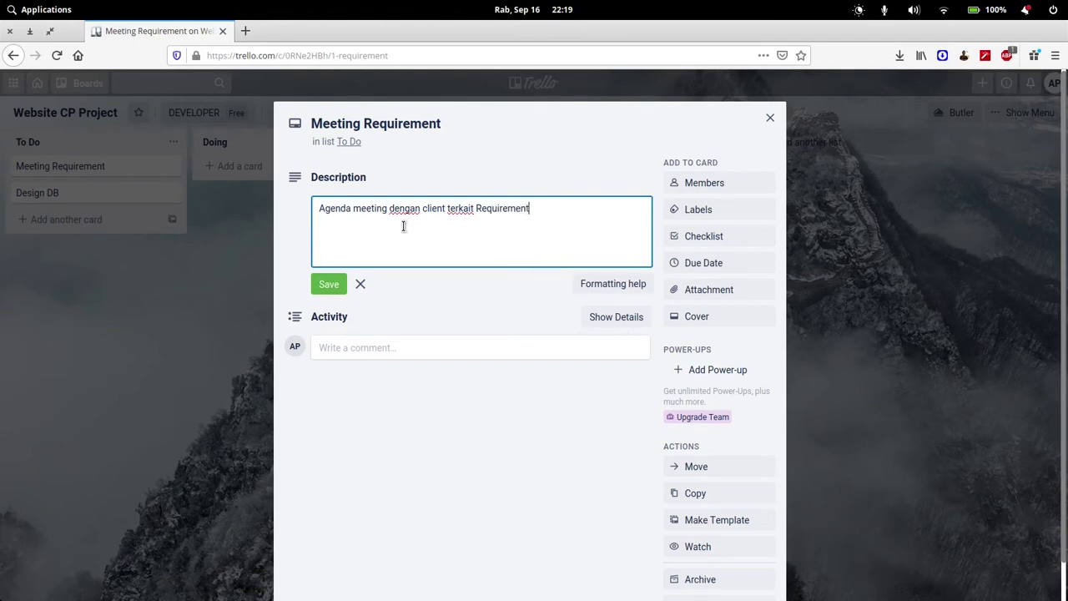
left_click(330, 285)
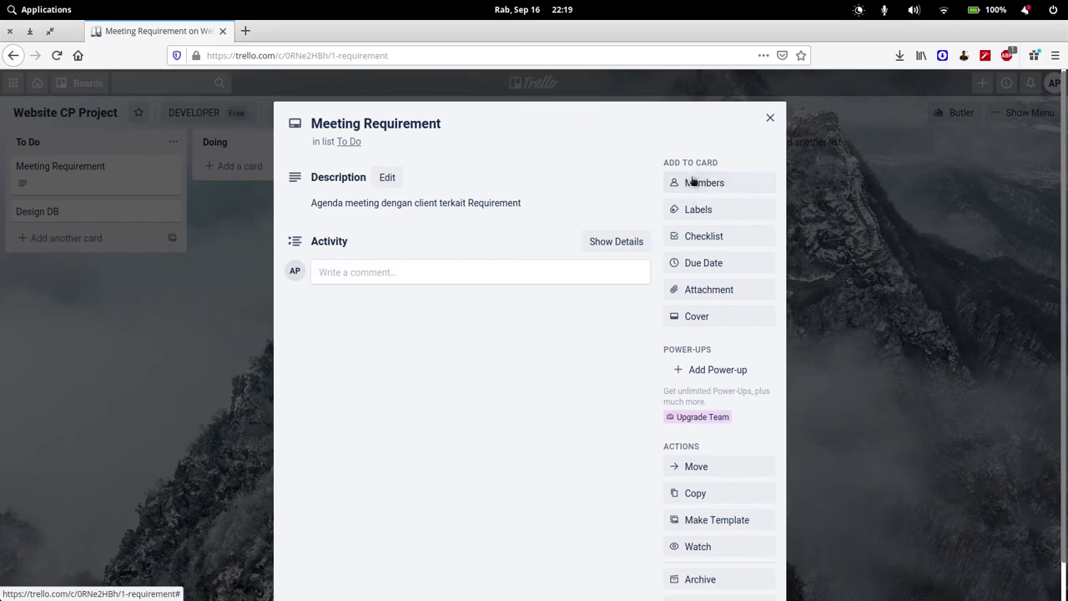
left_click(769, 118)
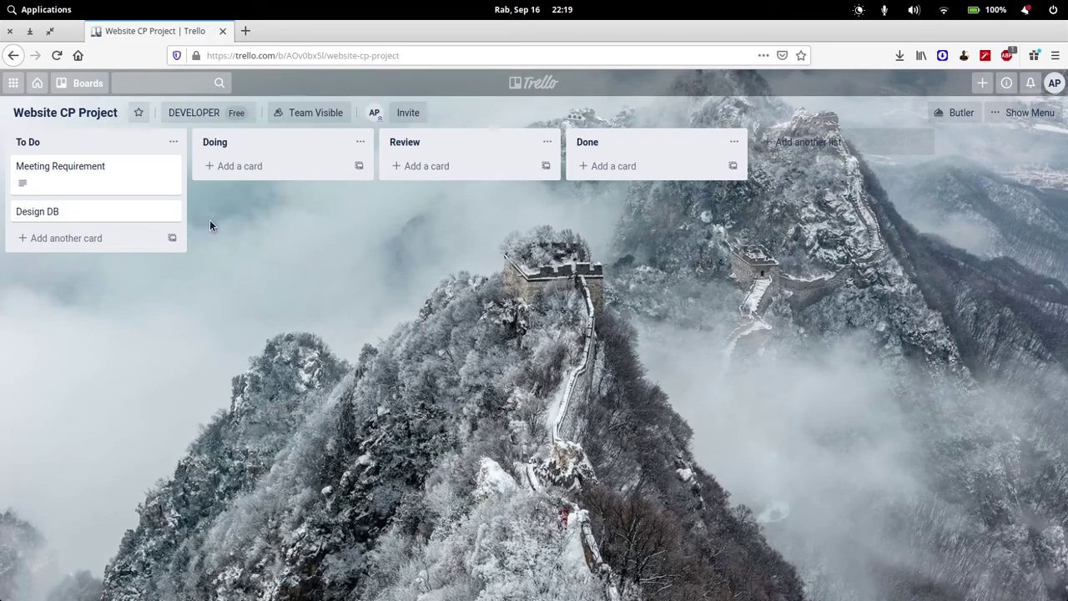
Invite one collaborator found by name and another person by typed e-mail address
left_click(409, 115)
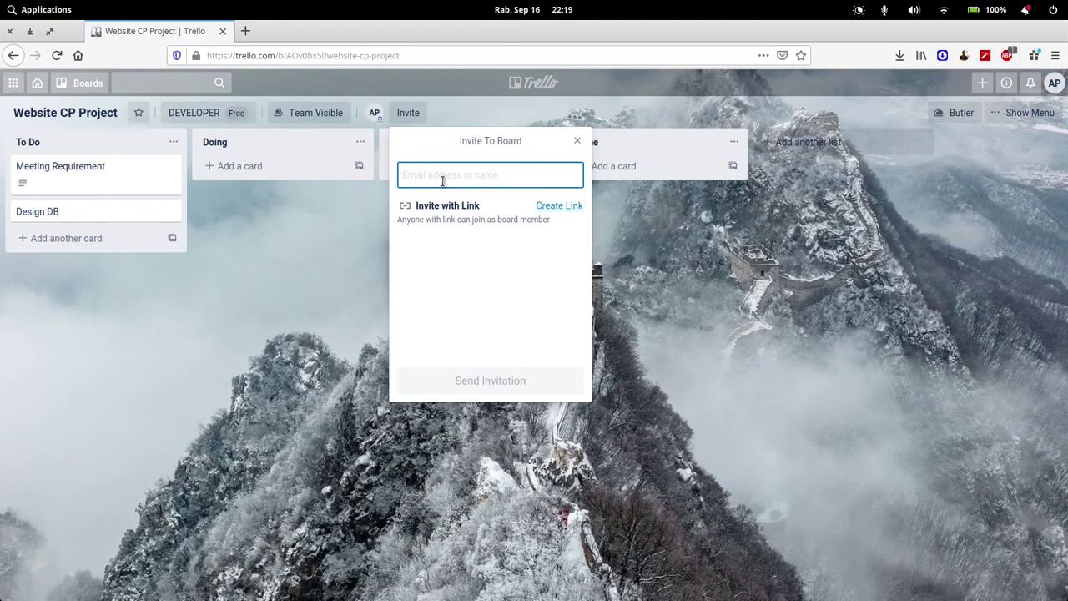
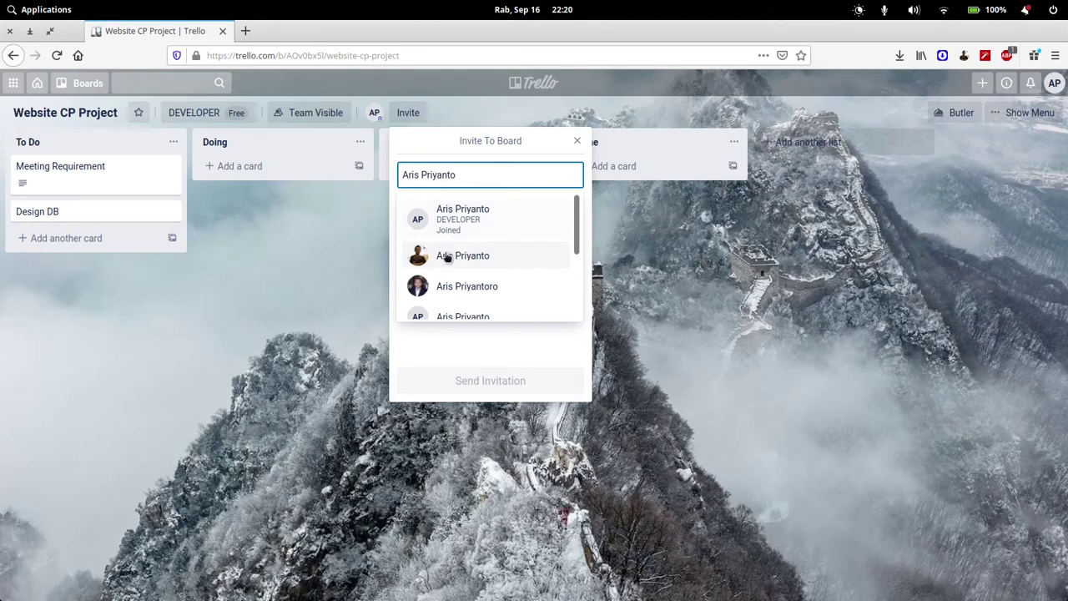
left_click(451, 256)
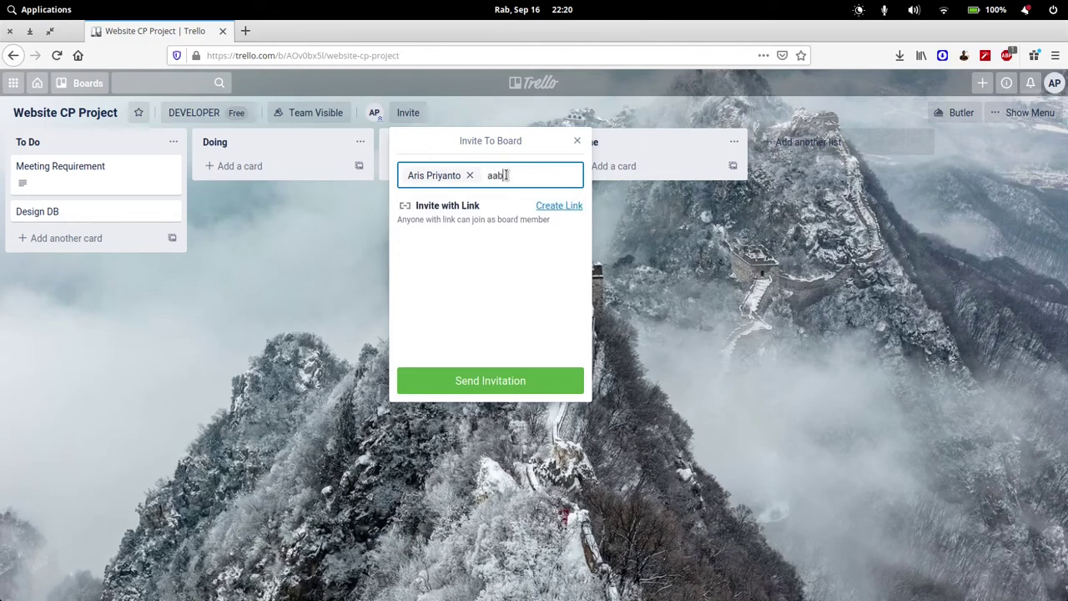
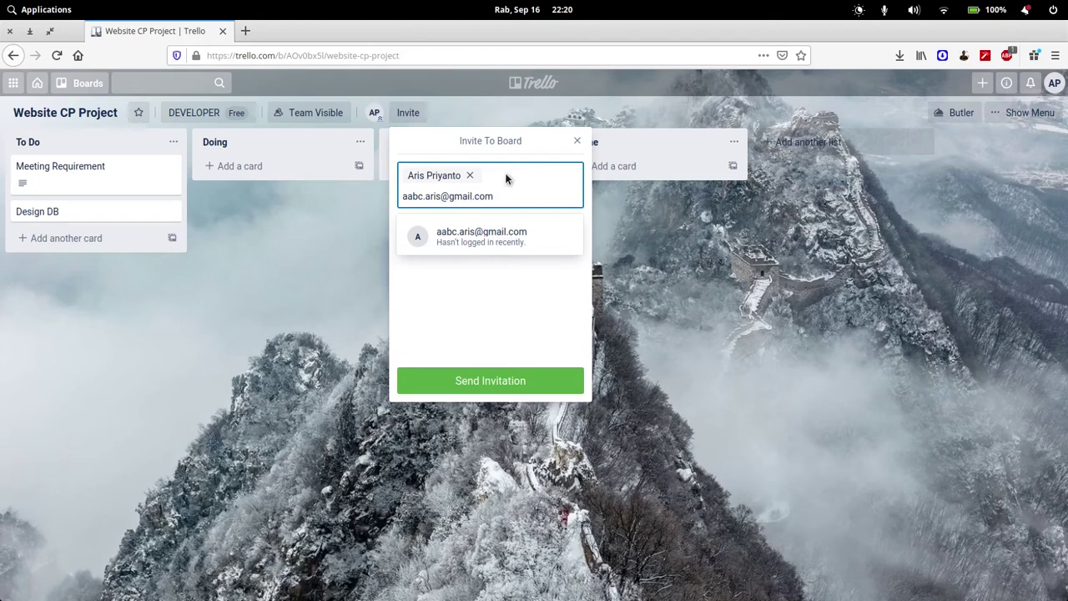
left_click(493, 237)
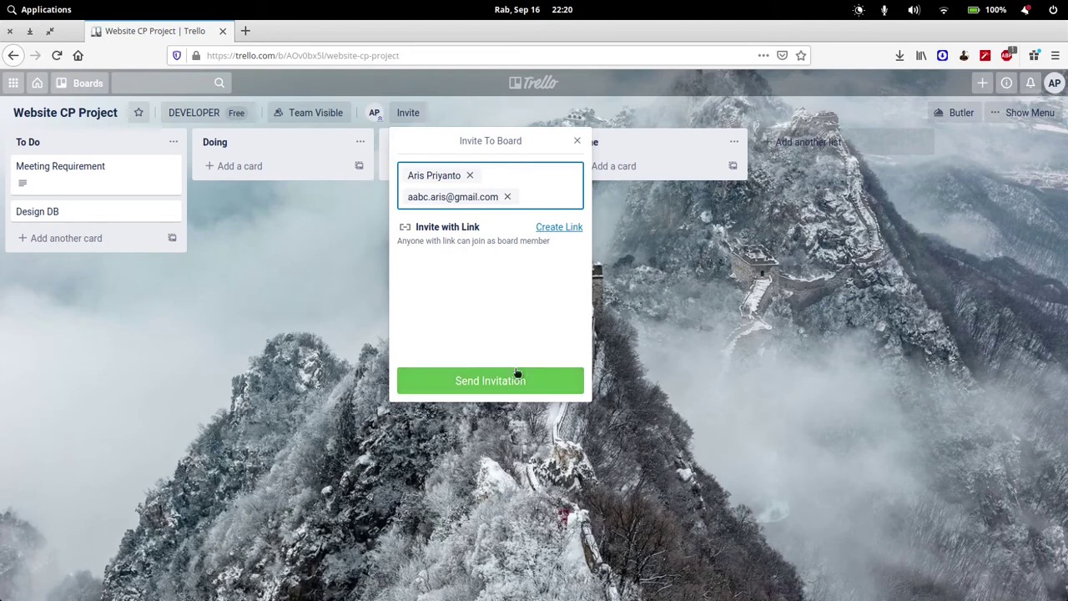
left_click(494, 380)
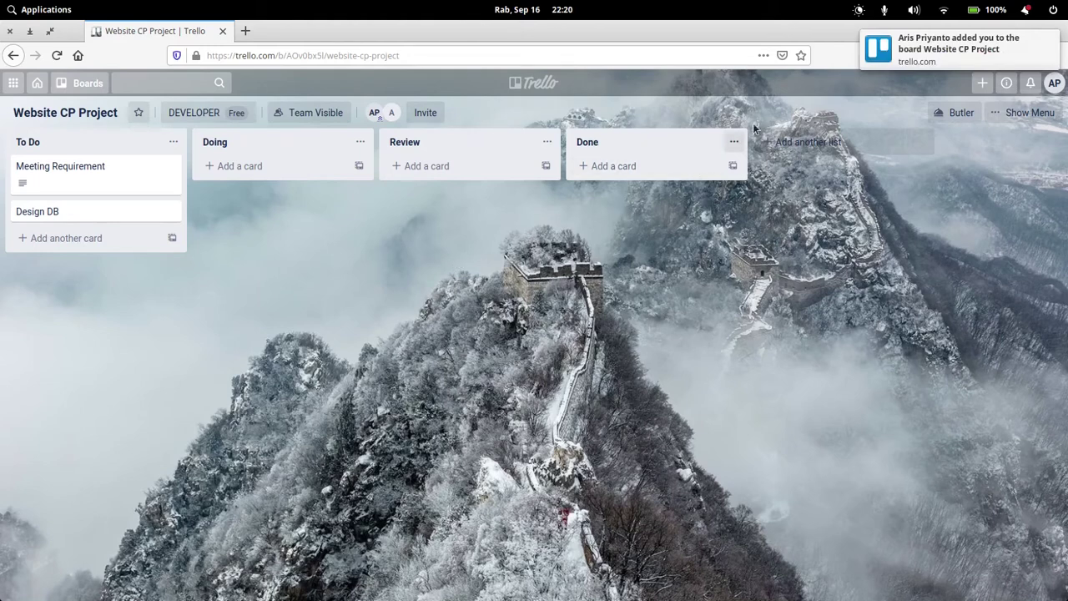
Load Gmail and view the Promotions category with Trello's welcome e-mail
left_click(861, 33)
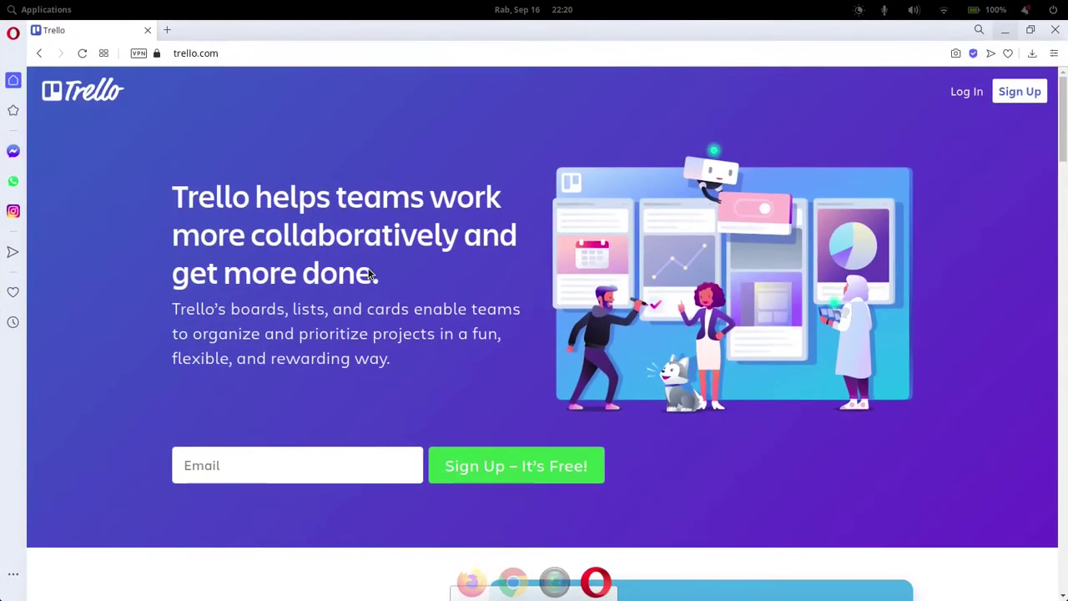
left_click(246, 52)
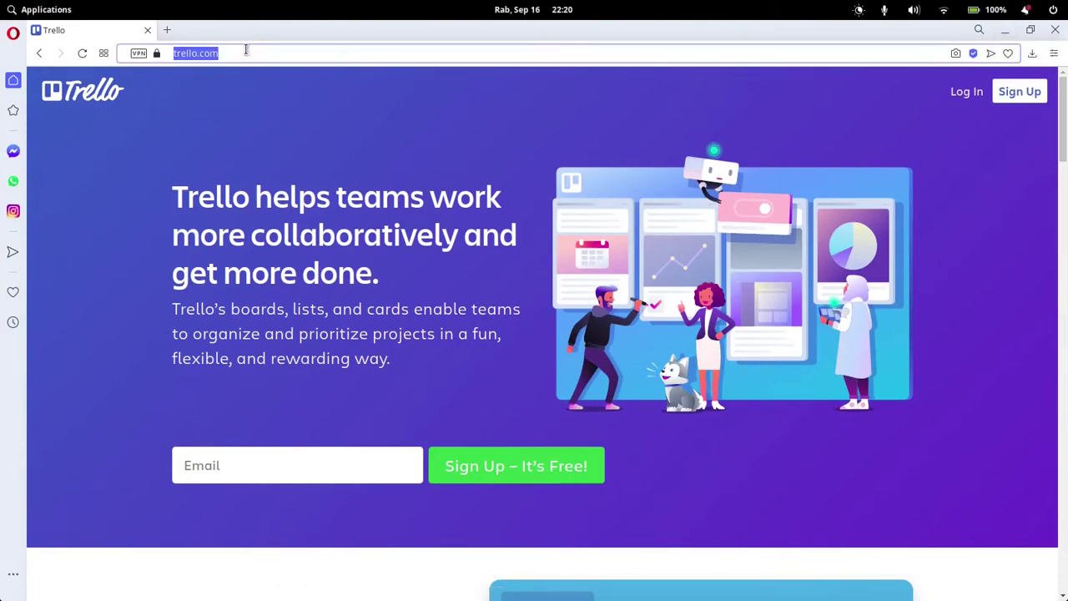
type("gmai")
key("Return")
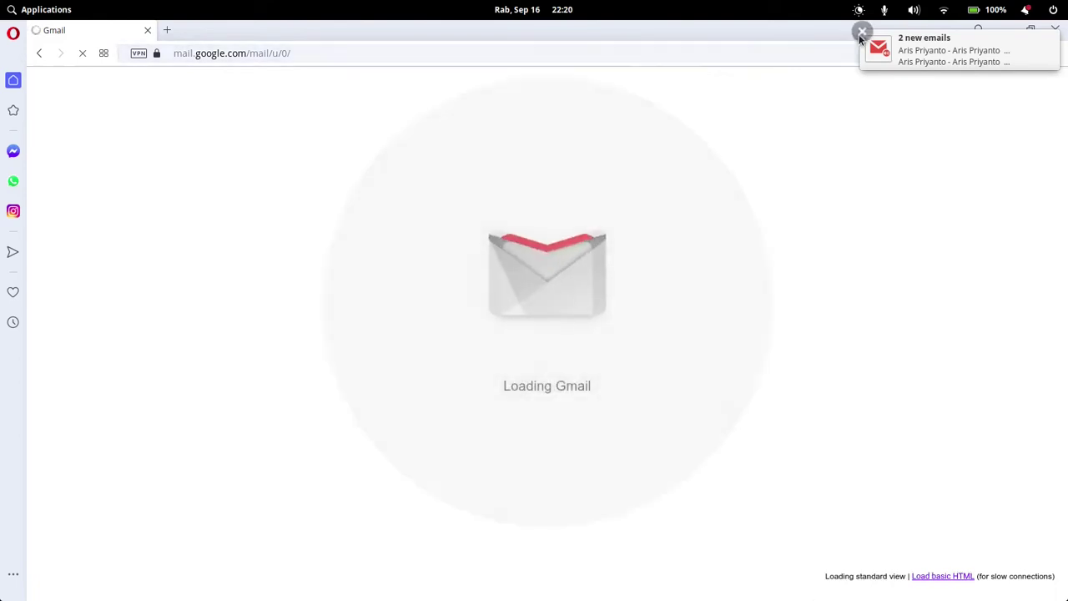
left_click(860, 31)
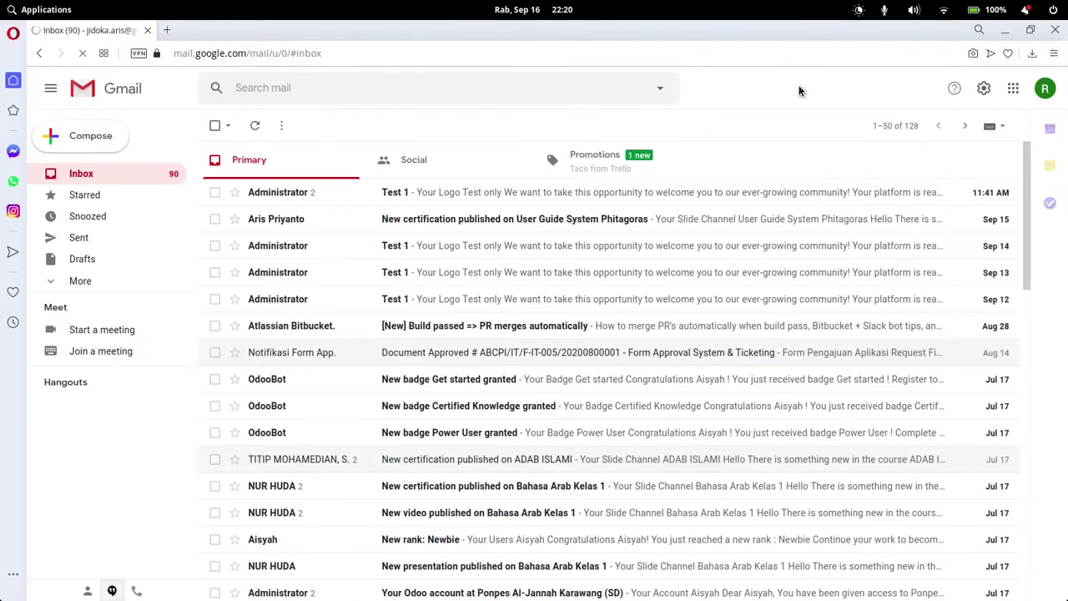
left_click(584, 160)
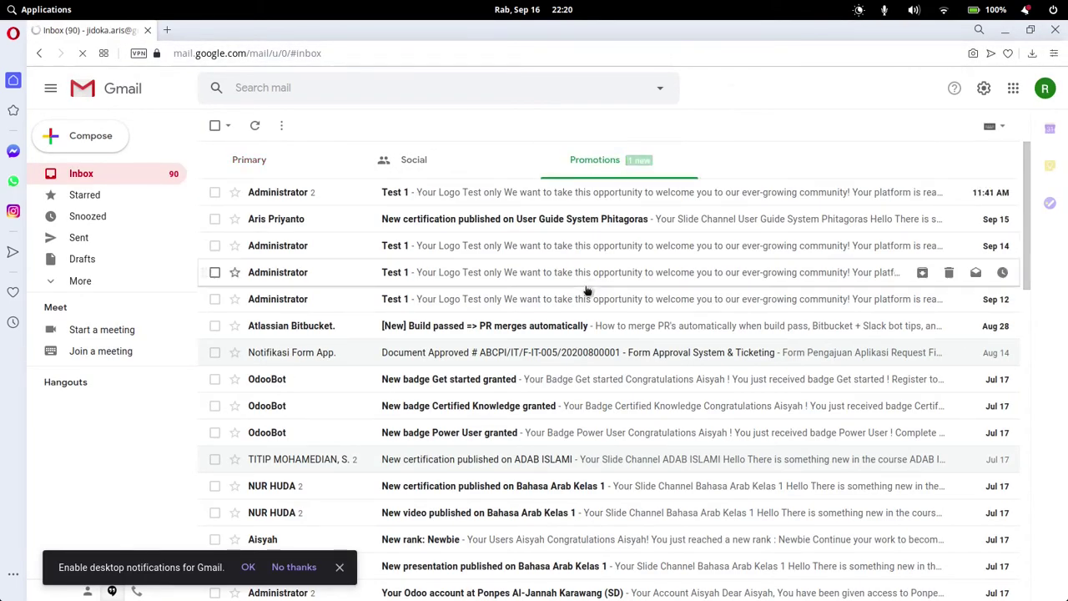
Switch to the Firefox window showing the Trello board and open a new empty tab
left_click(1044, 89)
left_click(775, 78)
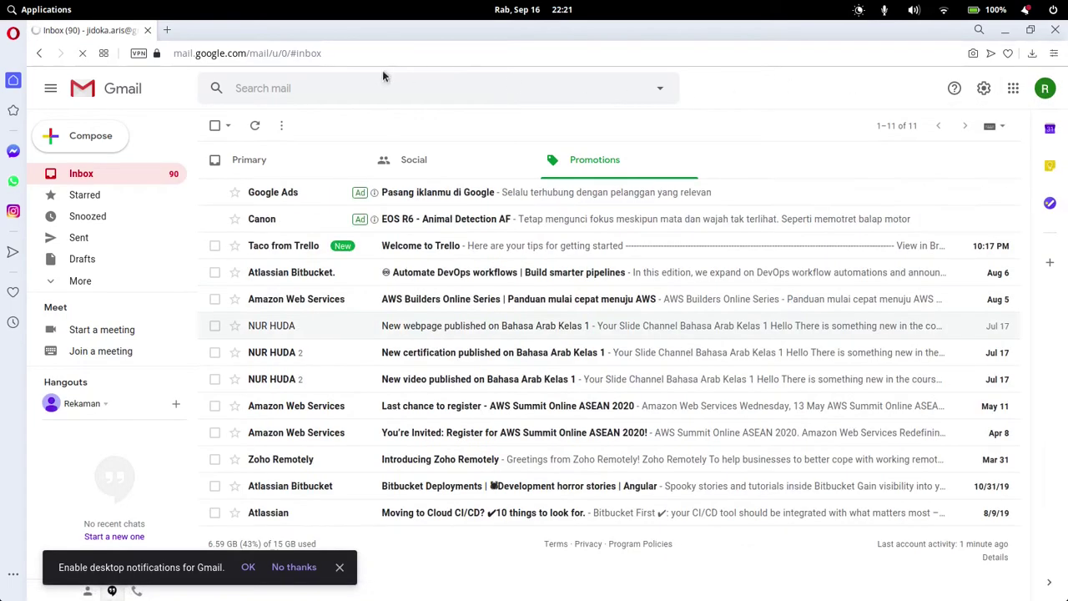
key("alt+Tab")
left_click(245, 31)
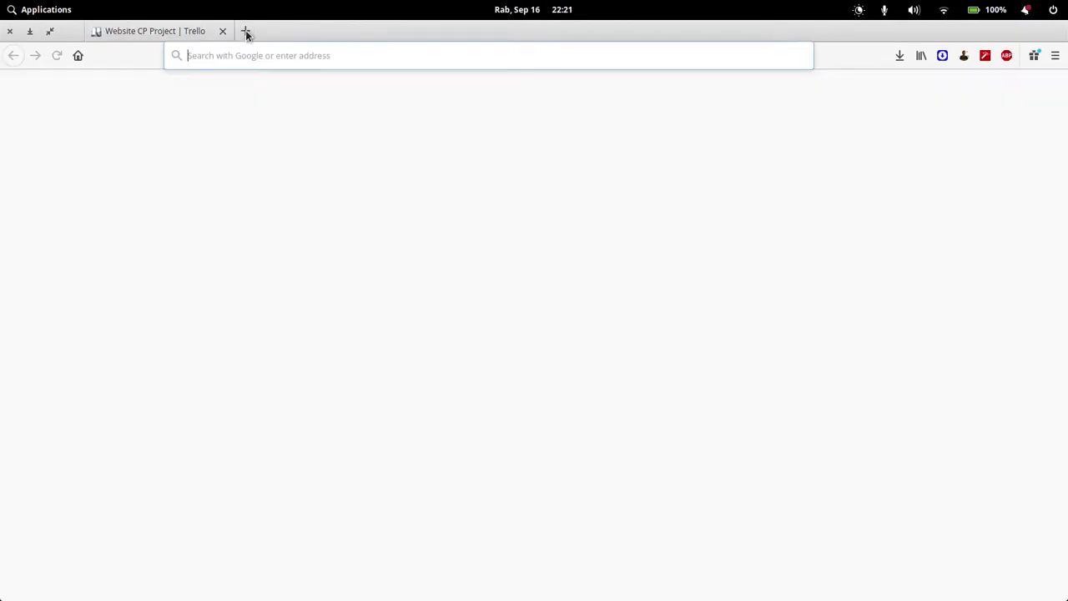
Load Gmail in the new tab and follow the invitation e-mail's Go To Board link
type("gma")
key("Return")
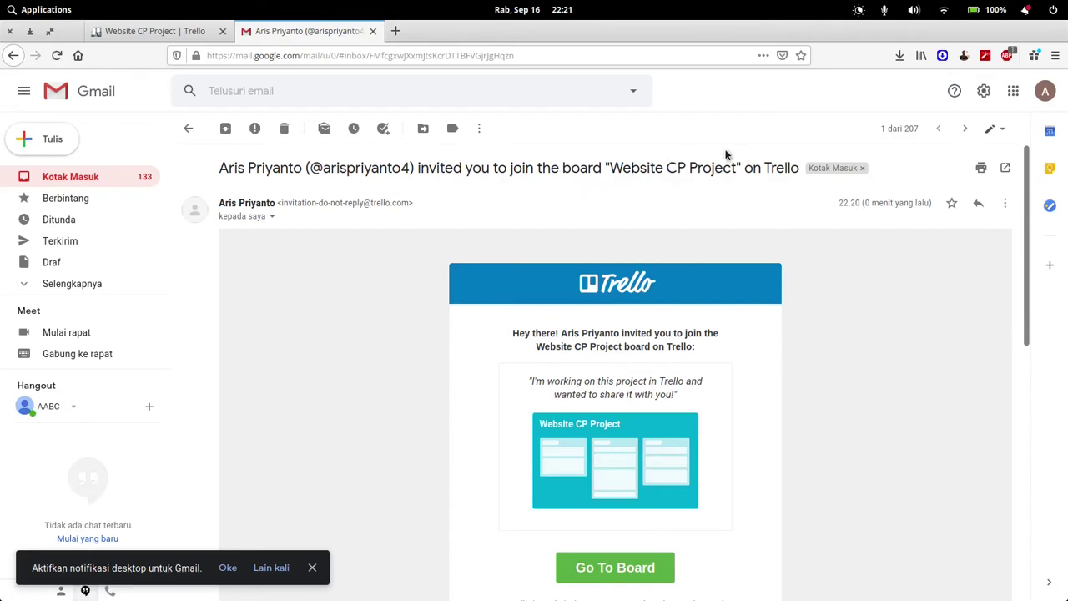
scroll(736, 384, "down", 6)
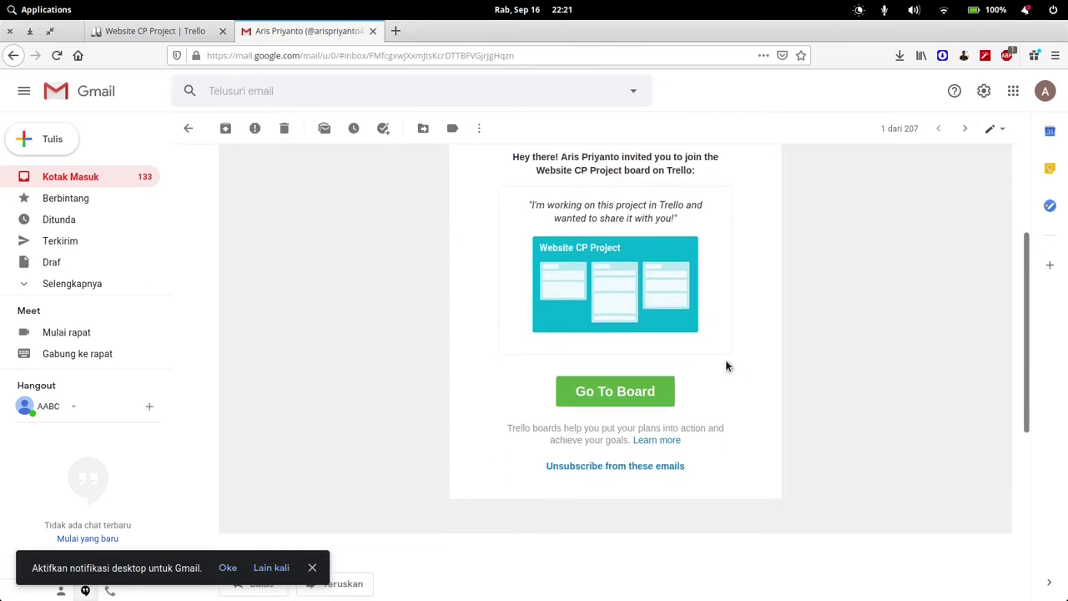
scroll(555, 239, "up", 7)
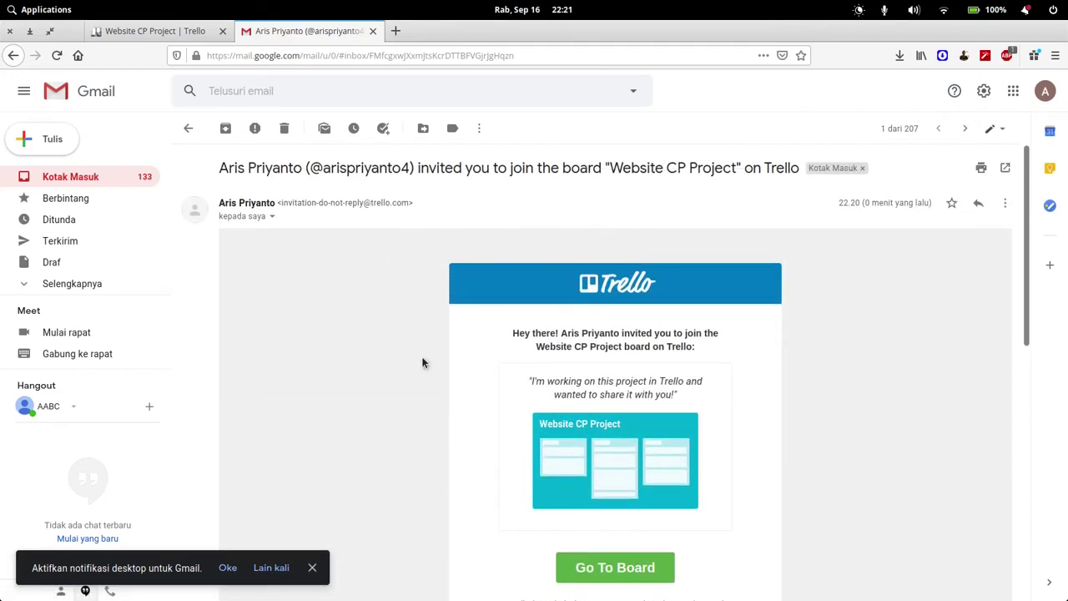
scroll(620, 358, "down", 7)
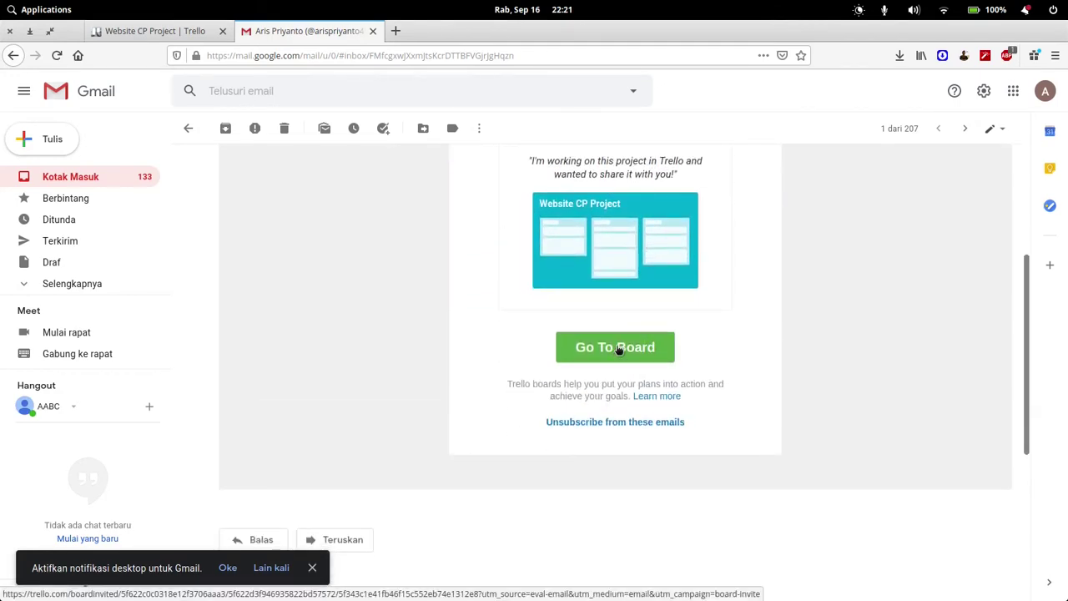
left_click(618, 350)
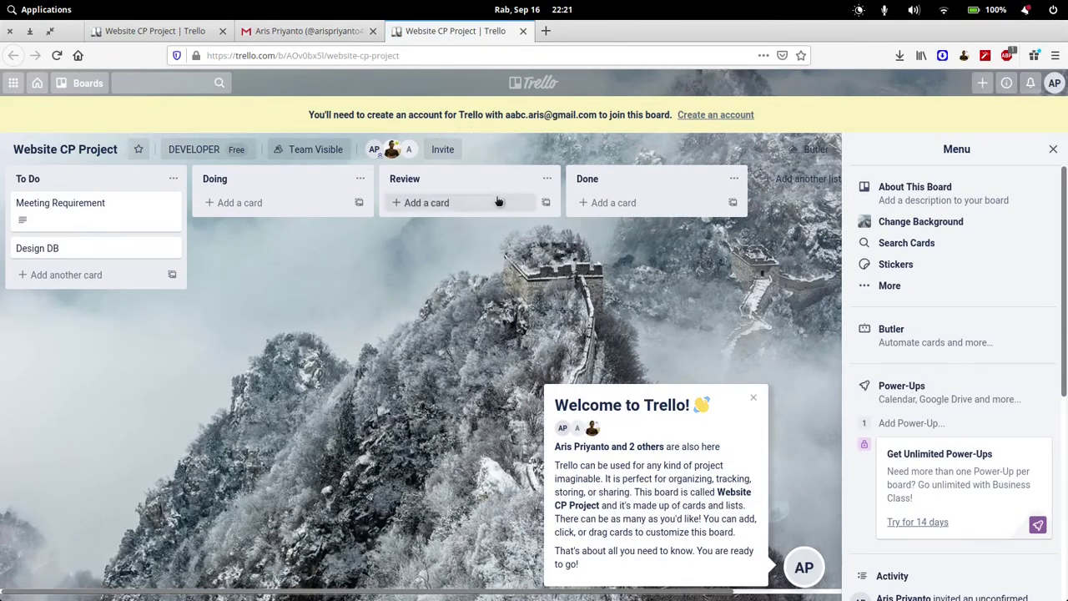
Paste the board URL into a new Opera tab, which shows 'Board not found', then start signing up
left_click(424, 54)
key("ctrl+c")
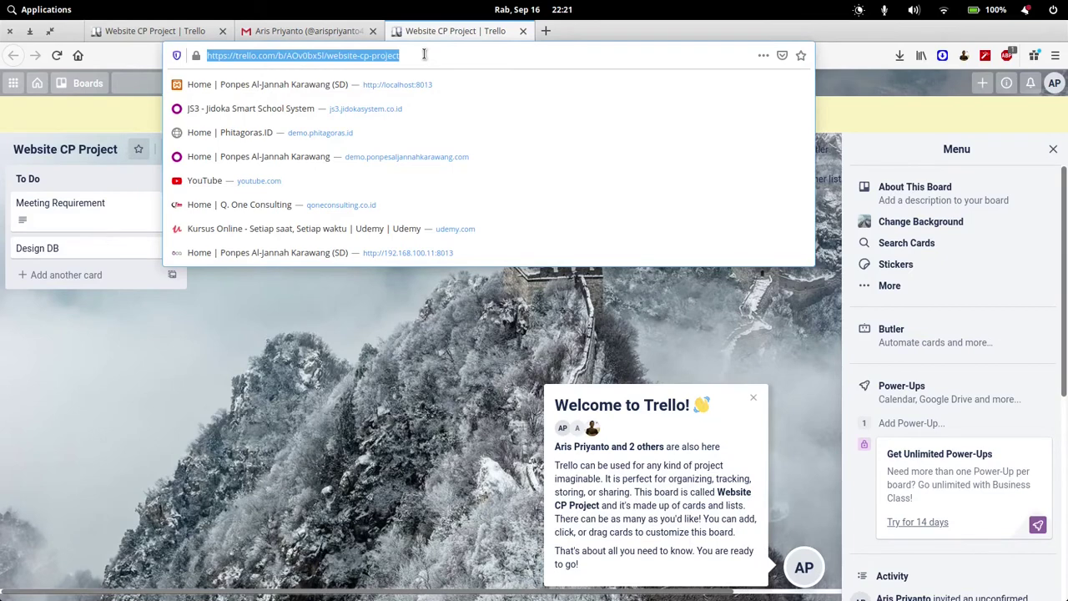
left_click(523, 31)
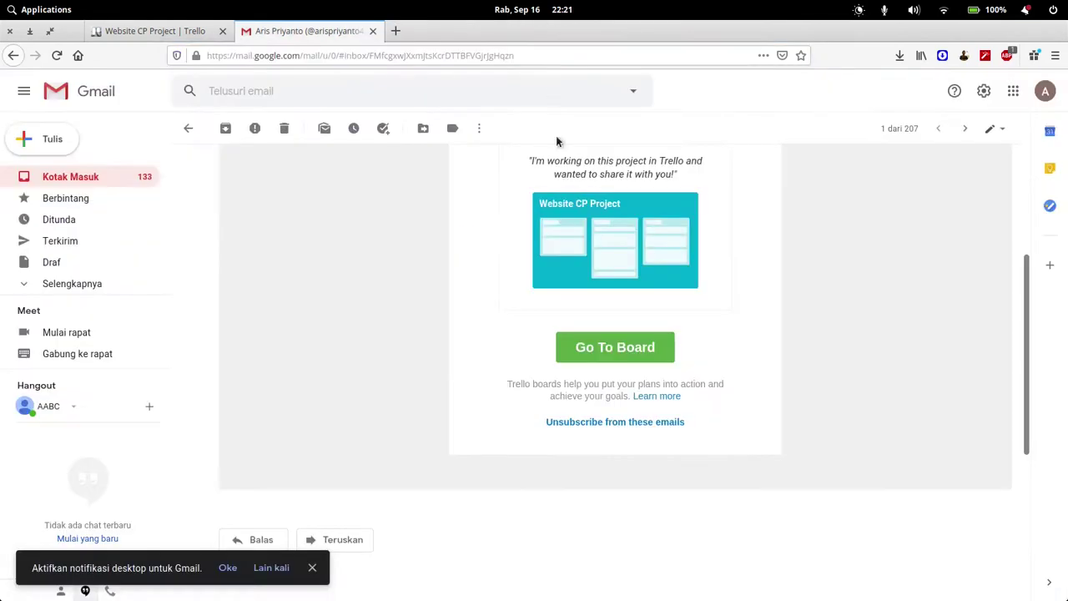
key("alt+Tab")
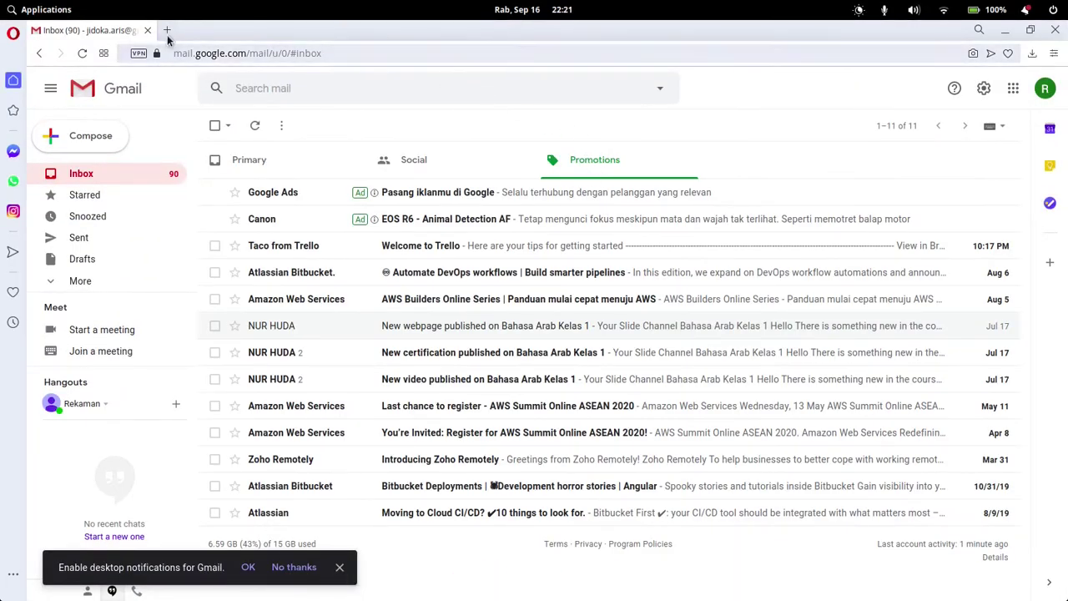
left_click(167, 30)
key("ctrl+v")
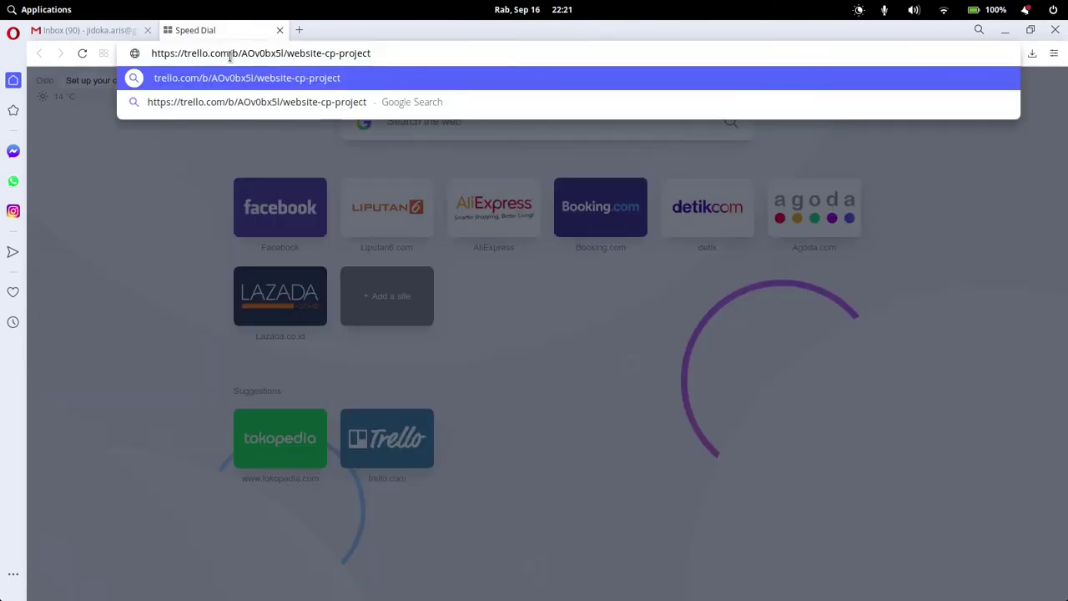
key("Return")
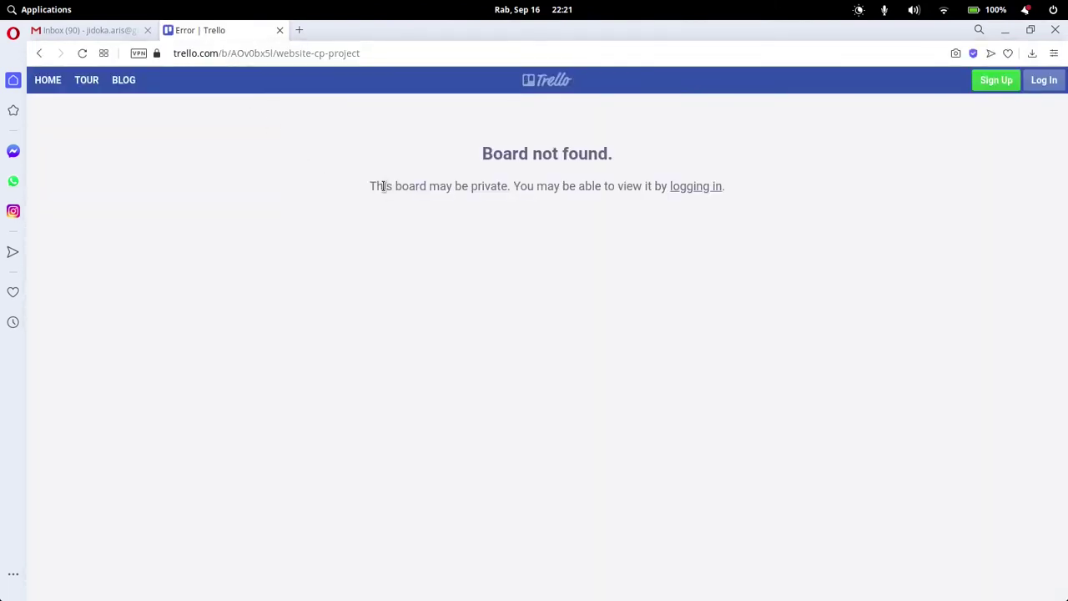
left_click(995, 80)
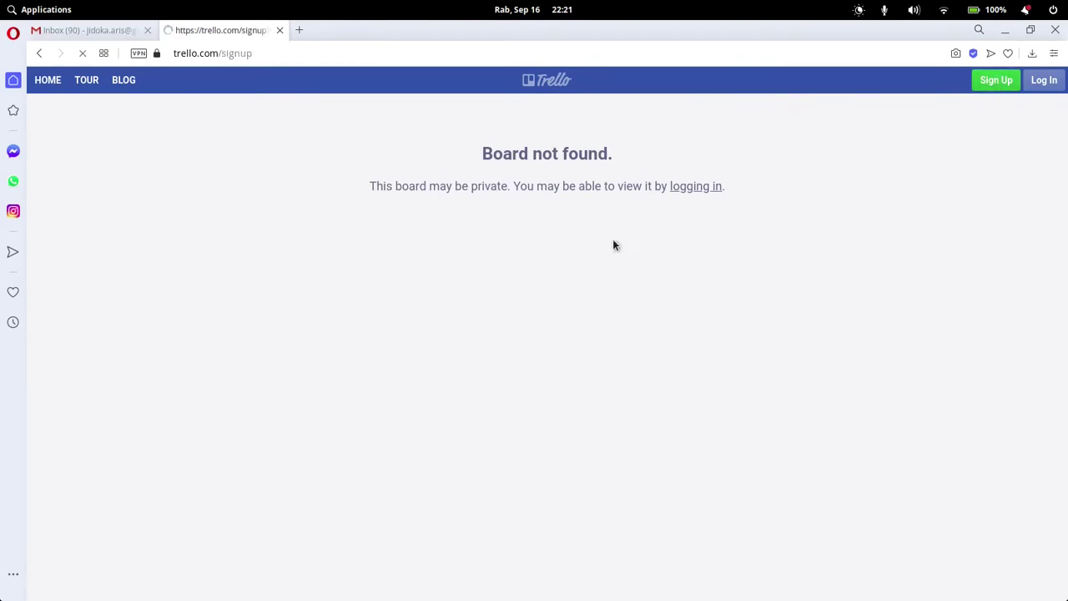
Sign up for Trello with the invitee's e-mail, a full name and a password
left_click(493, 222)
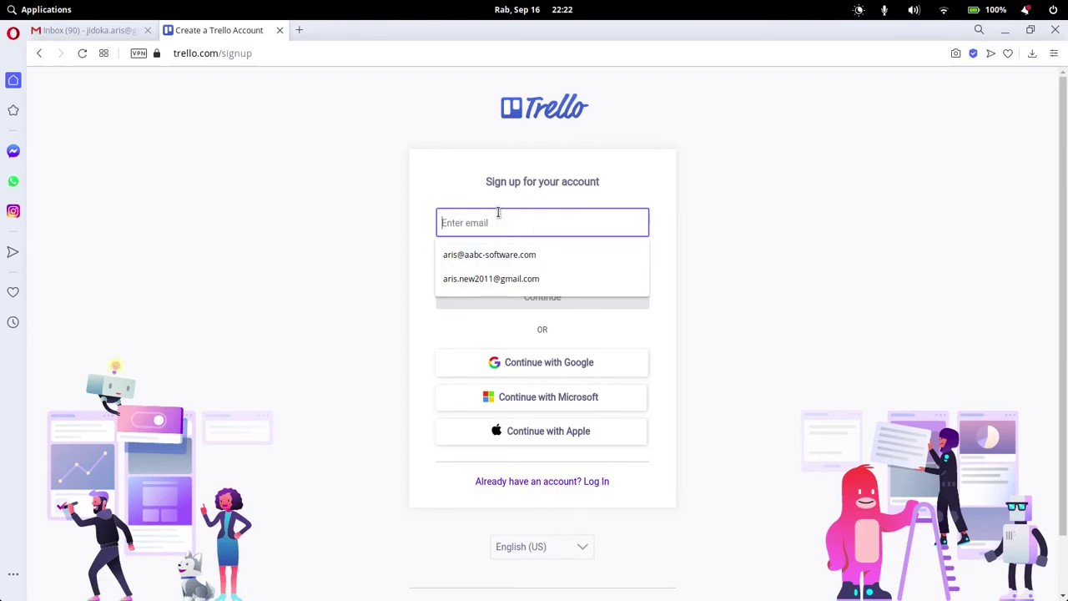
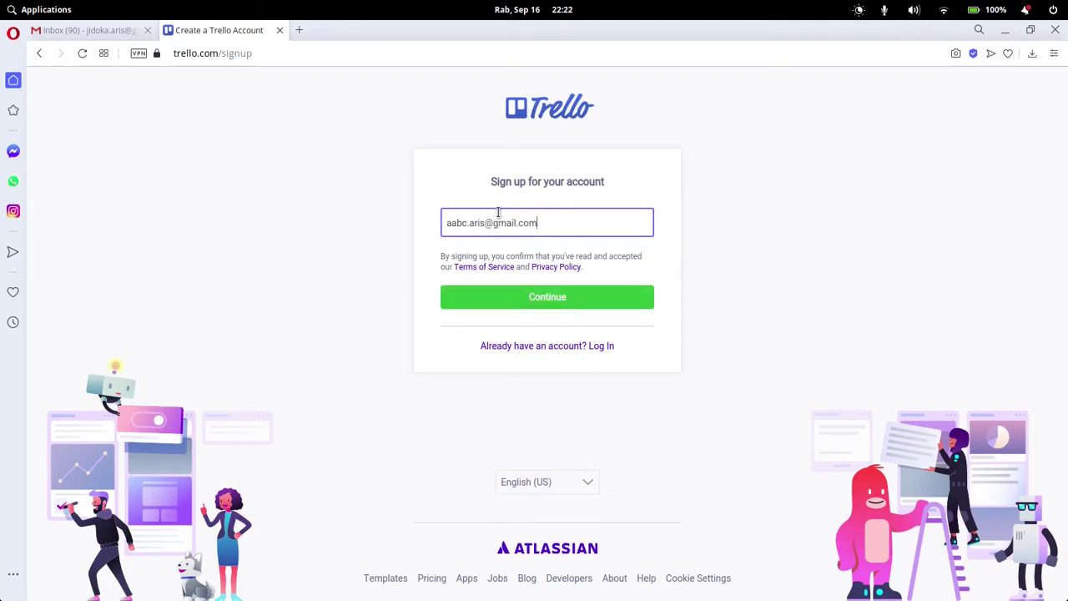
key("Return")
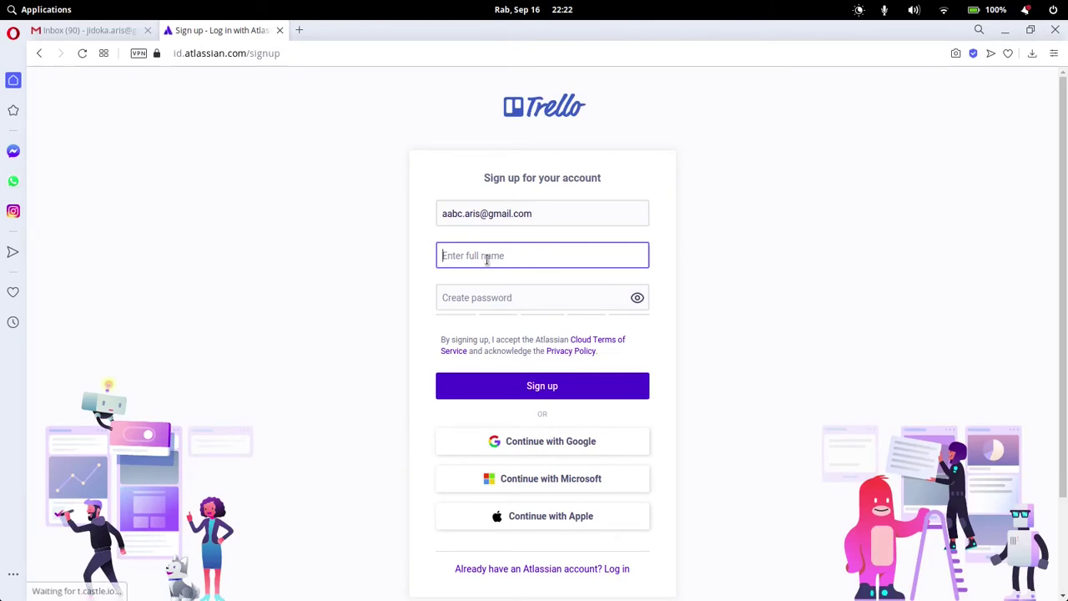
type("Aris")
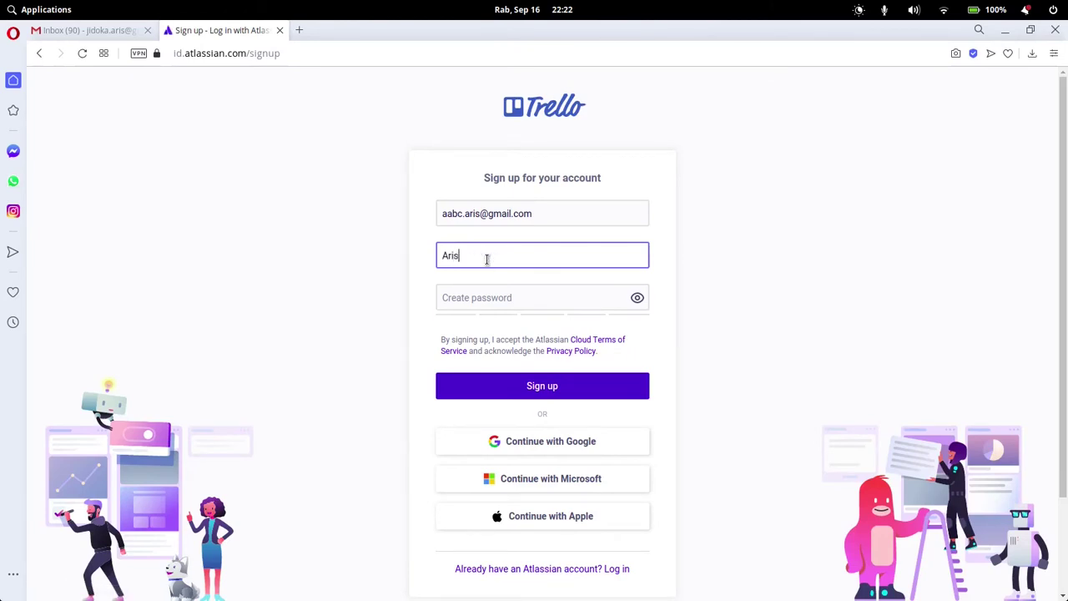
type("AABC")
left_click(516, 295)
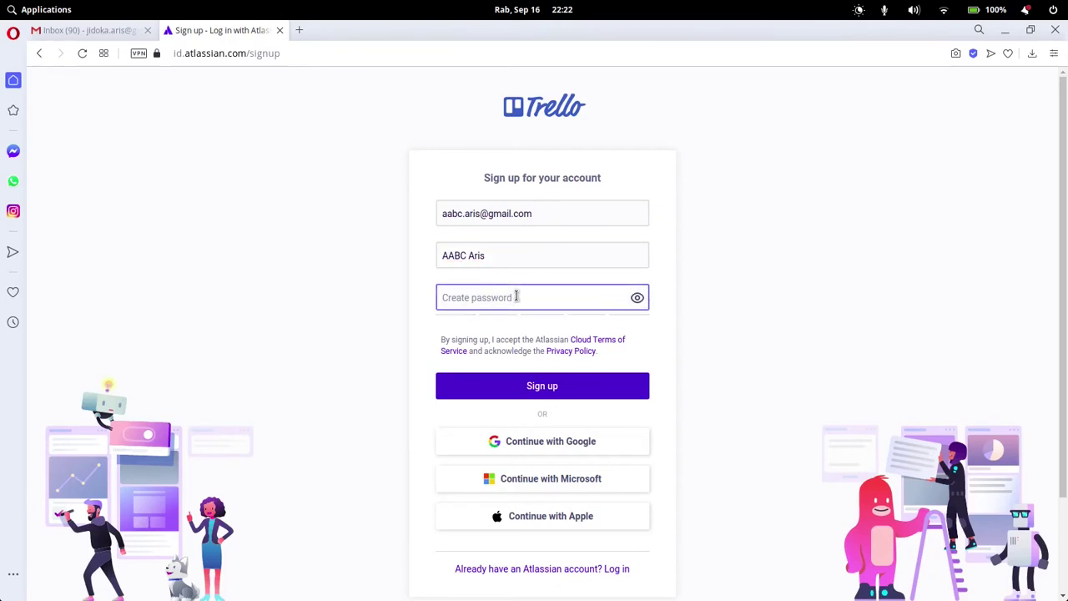
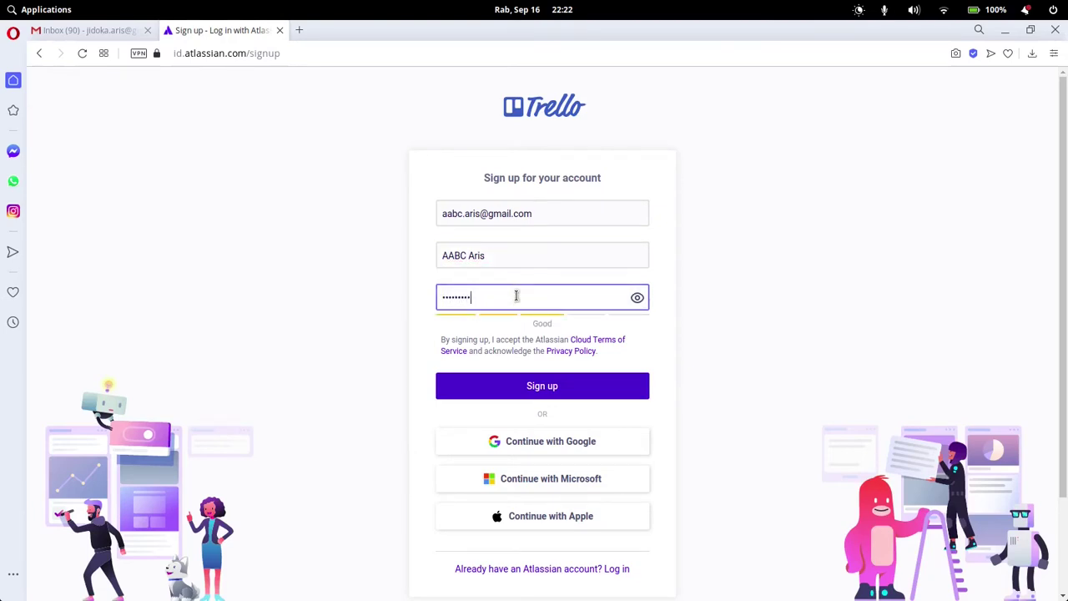
key("Return")
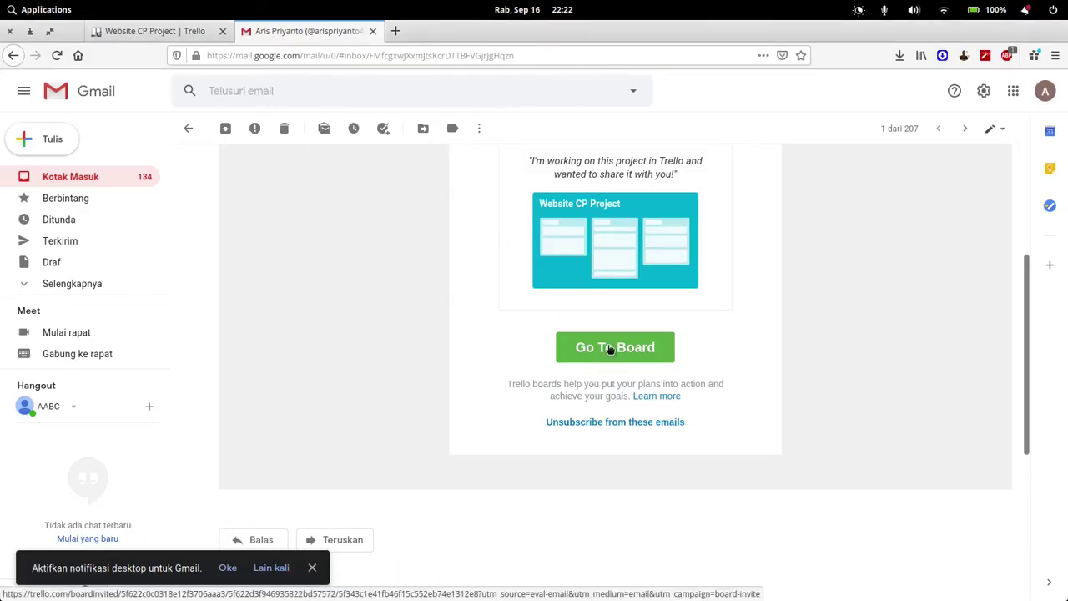
Copy the Go To Board link, load it in Opera, then return to the Gmail window
right_click(610, 350)
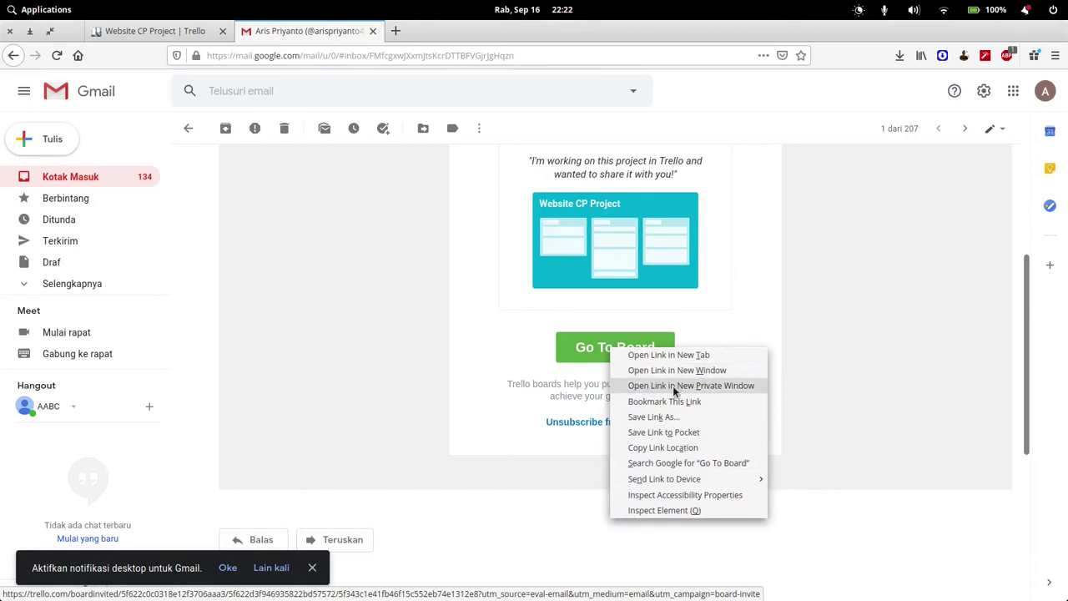
left_click(678, 448)
key("alt+Tab")
left_click(410, 55)
key("ctrl+v")
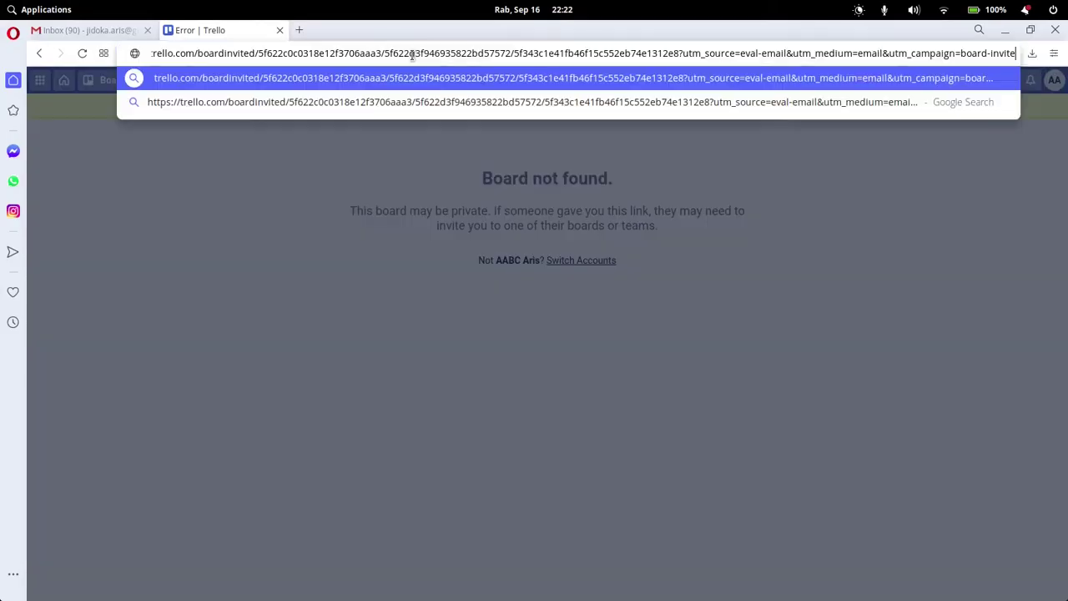
key("Return")
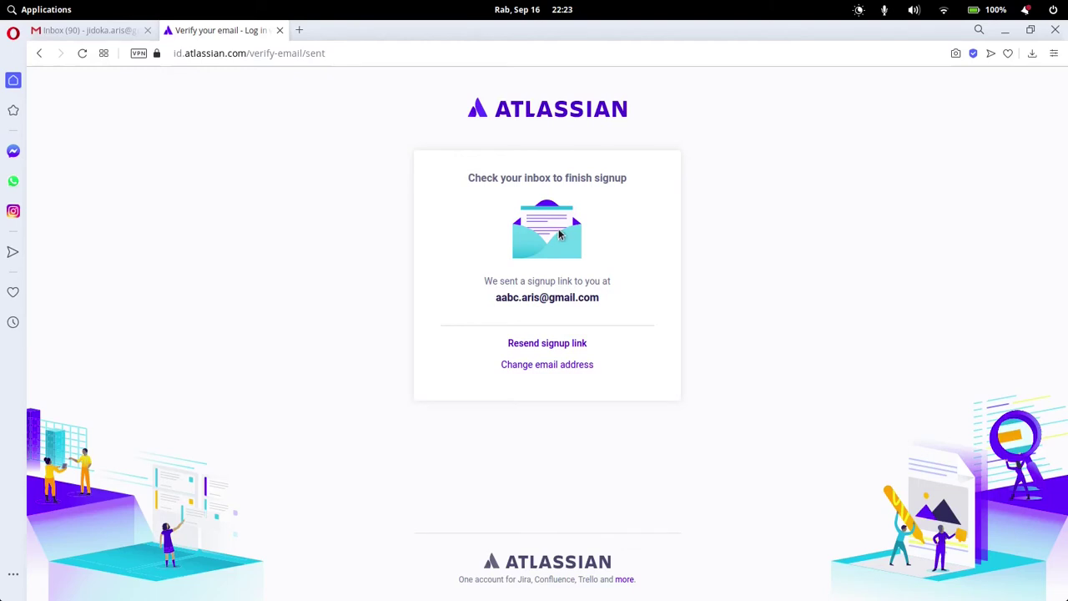
key("alt+Tab")
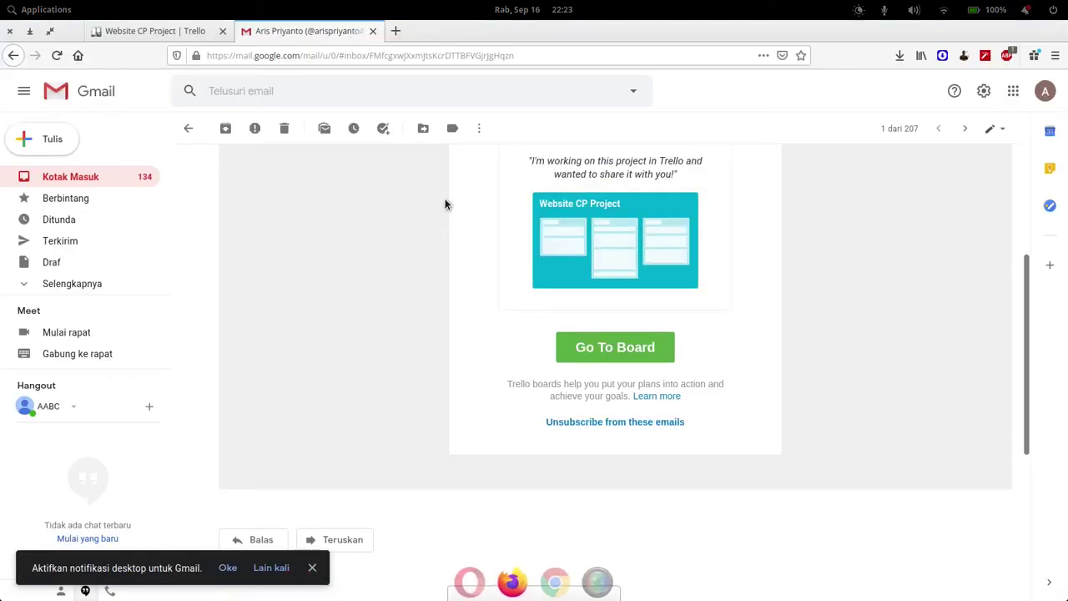
Open the 'Verify your email for Trello' message and confirm the new account's e-mail
left_click(123, 183)
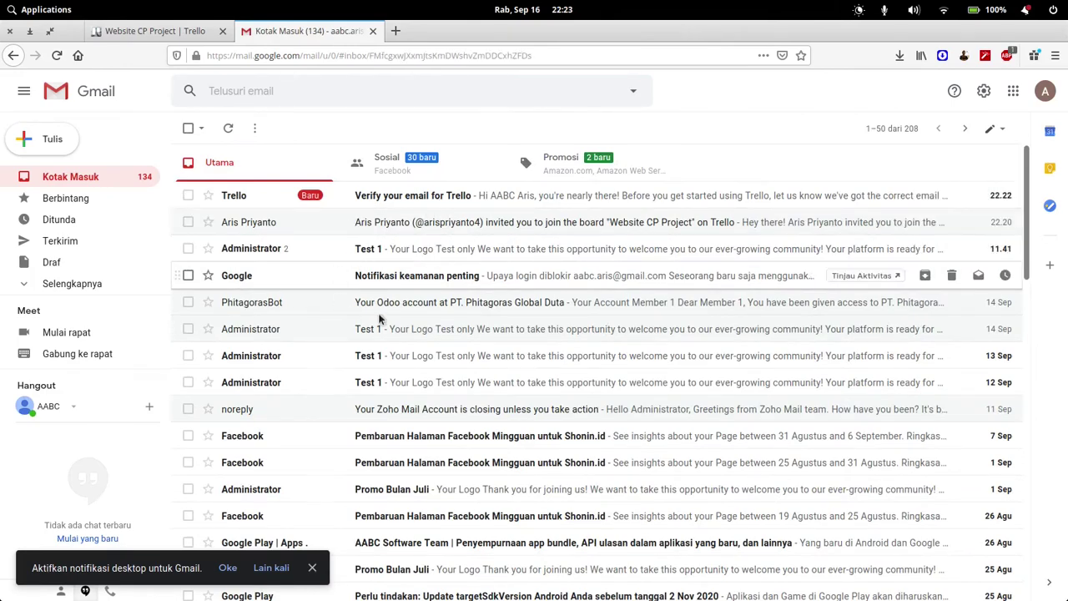
left_click(413, 195)
scroll(568, 363, "down", 3)
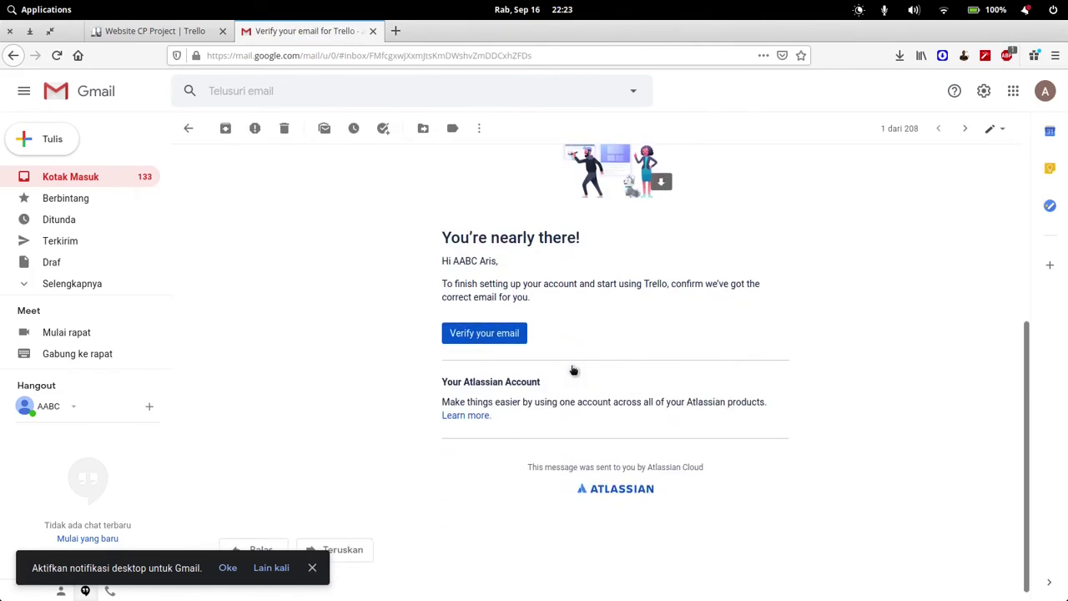
left_click(490, 337)
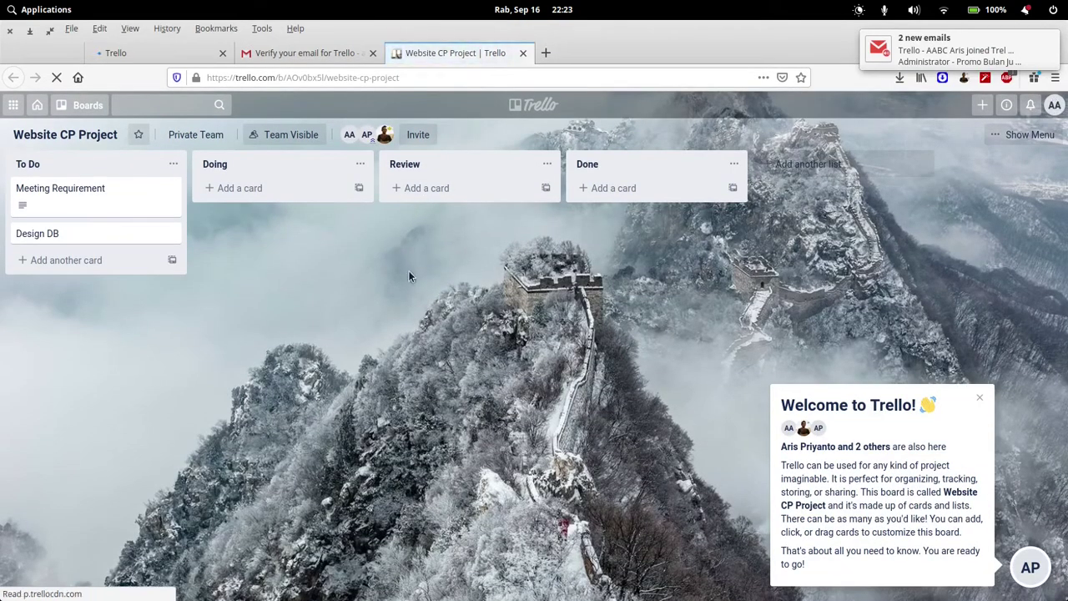
Dismiss the Trello welcome message and bring Opera's Gmail inbox forward with its address bar selected
left_click(978, 397)
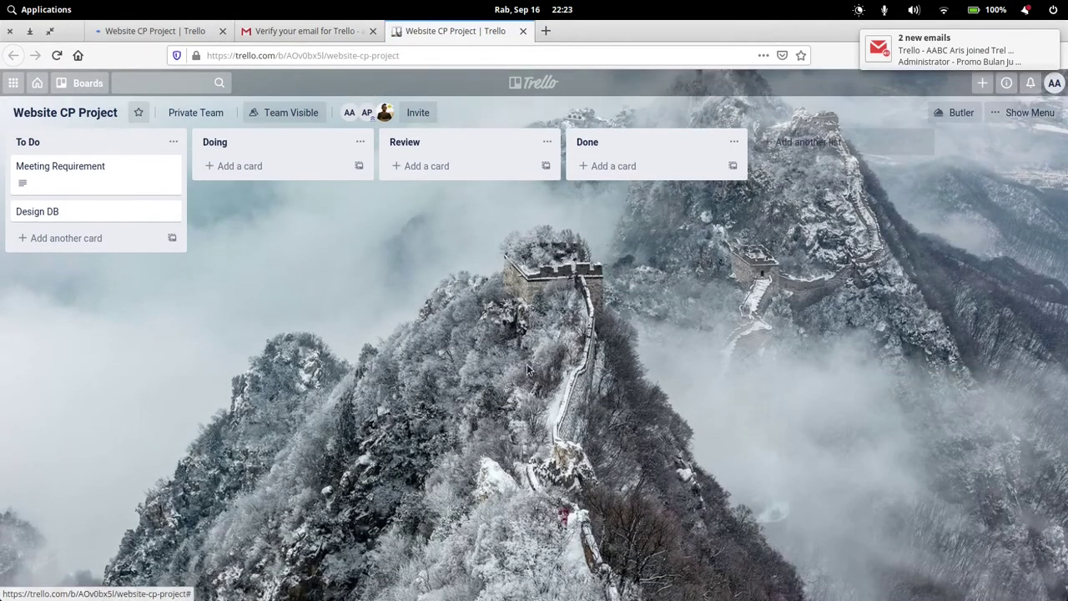
key("alt+Tab")
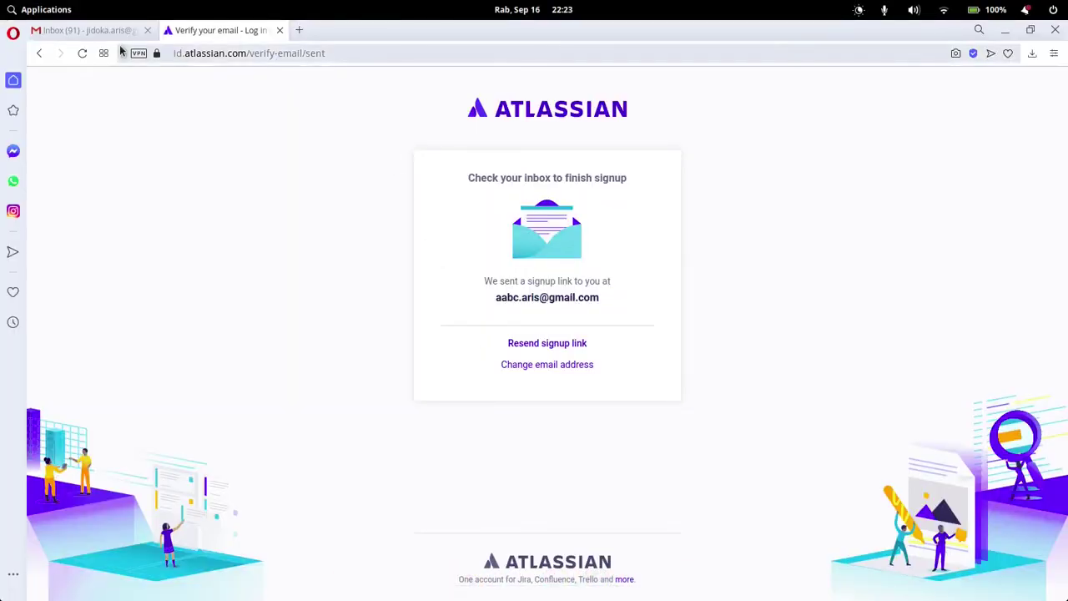
left_click(114, 31)
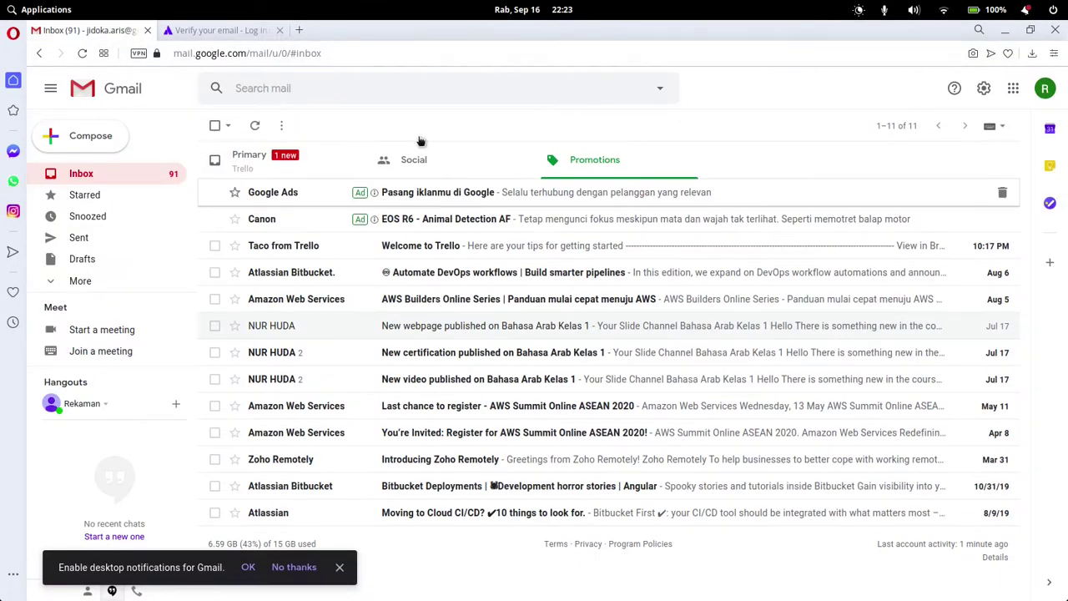
key("alt+Tab")
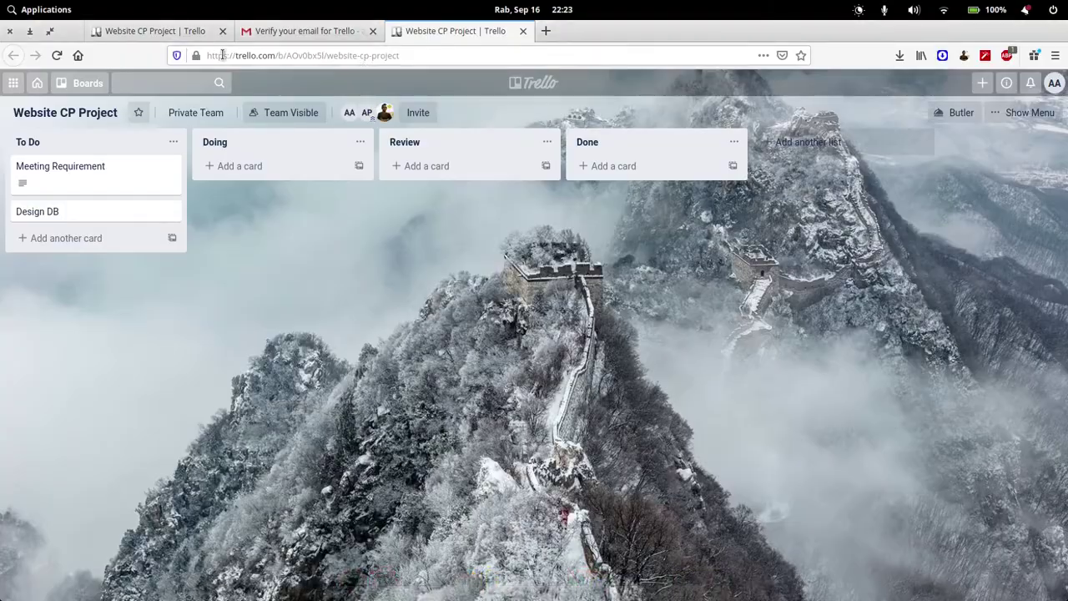
key("alt+Tab")
key("ctrl+l")
Go to trello.com in Opera and open the Log In page
type("trel")
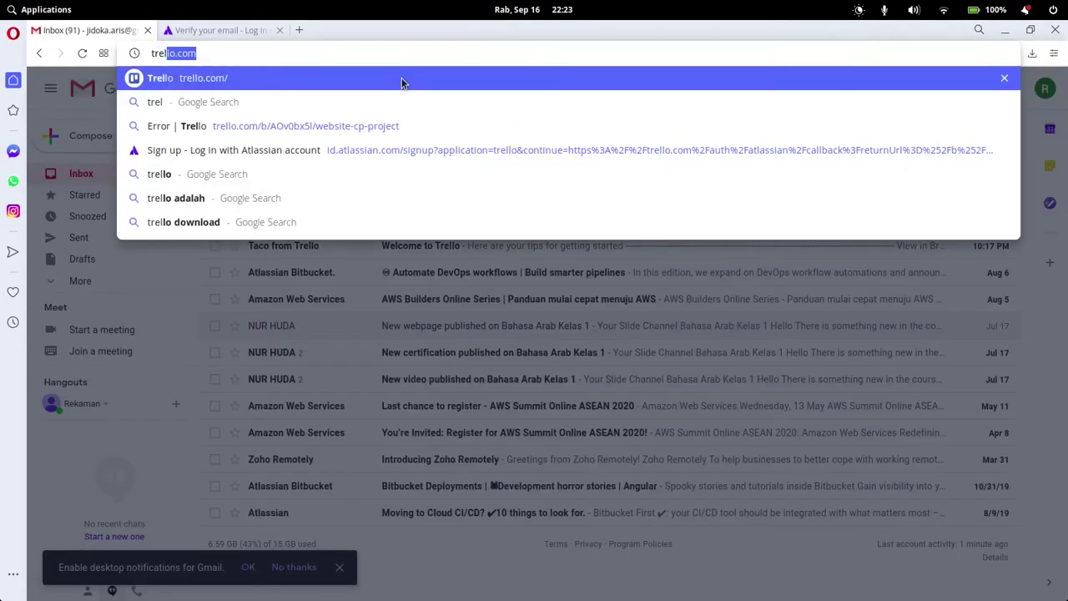
key("Return")
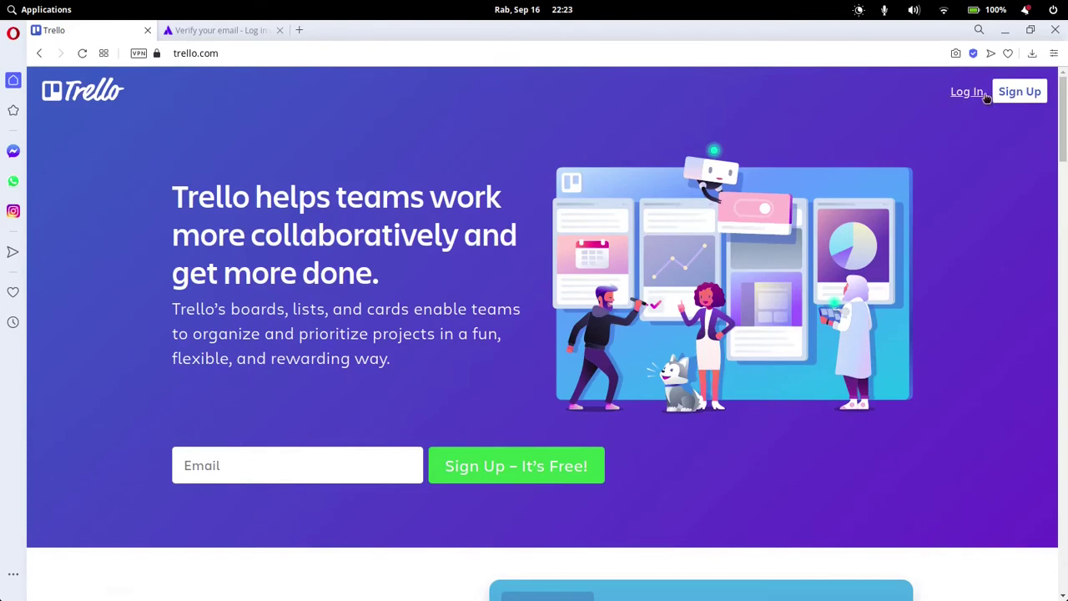
left_click(972, 94)
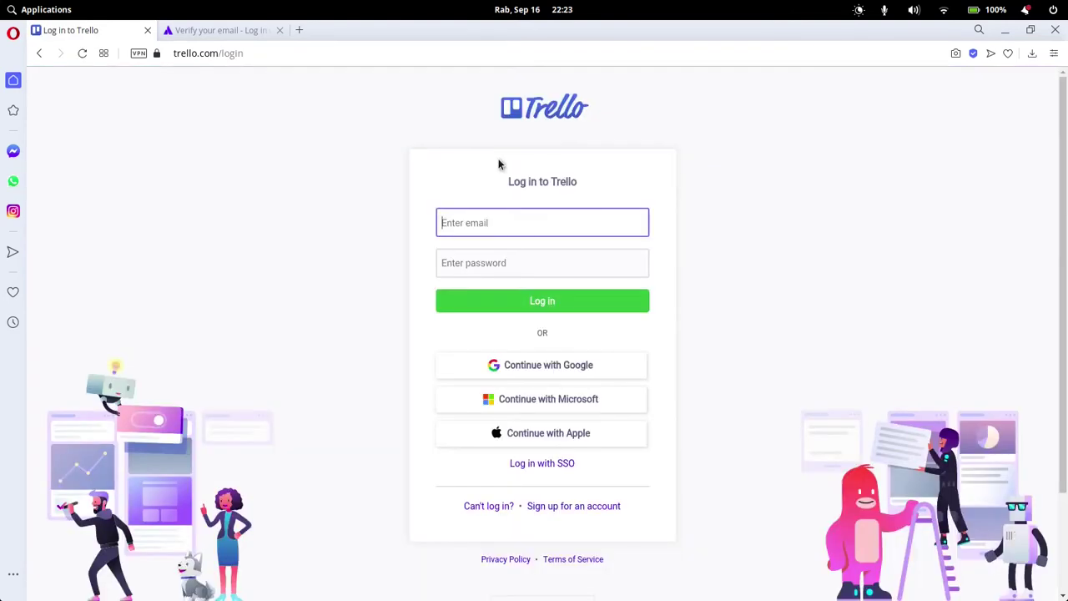
Log in with the collaborator's Gmail address, corrected to end in .com, and the account password
left_click(491, 230)
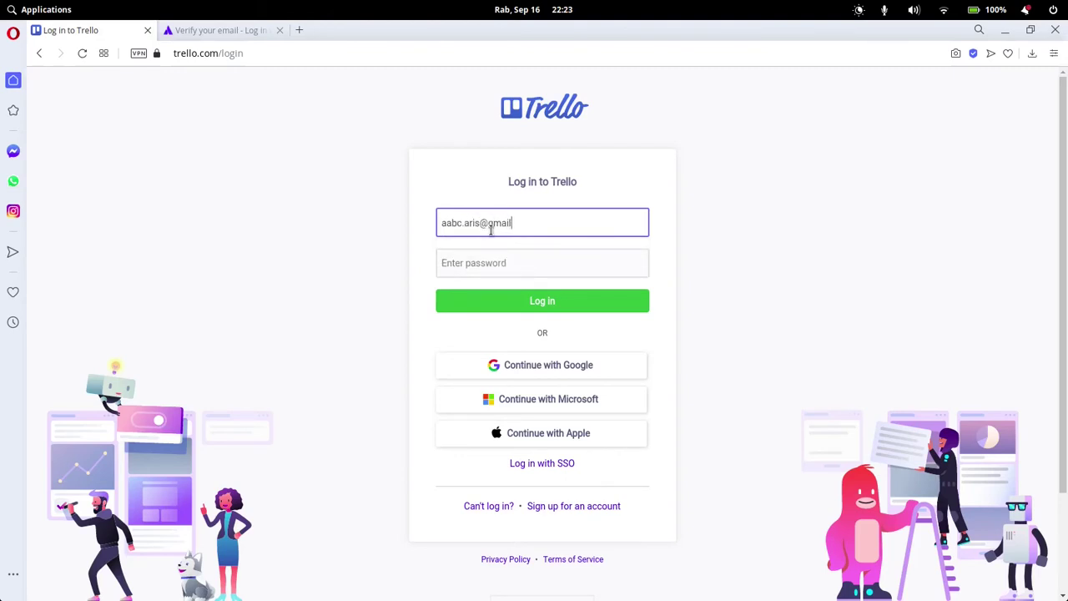
key("Tab")
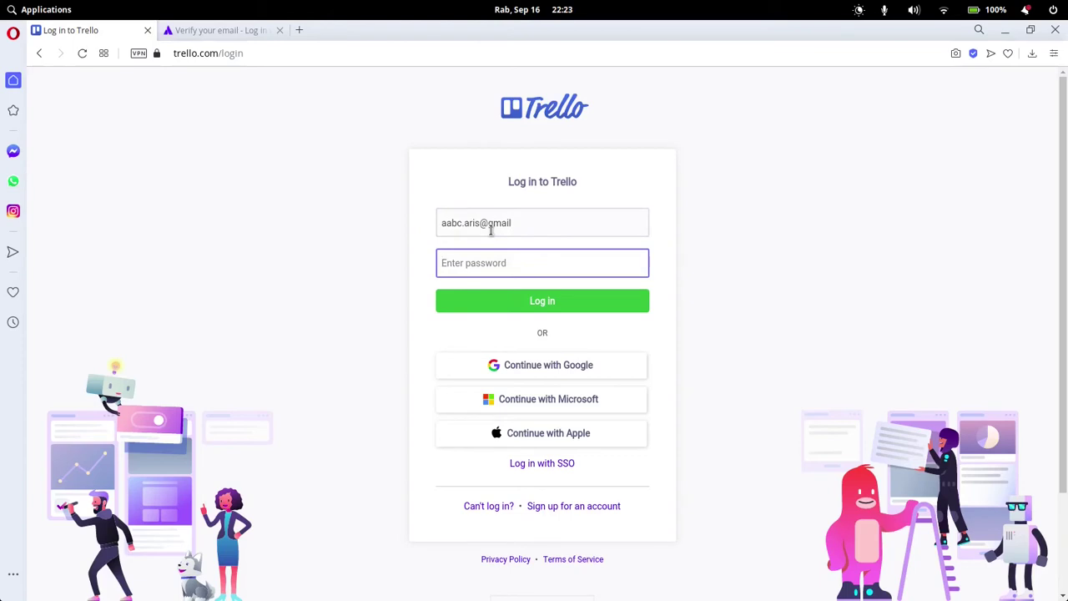
type("•")
key("Return")
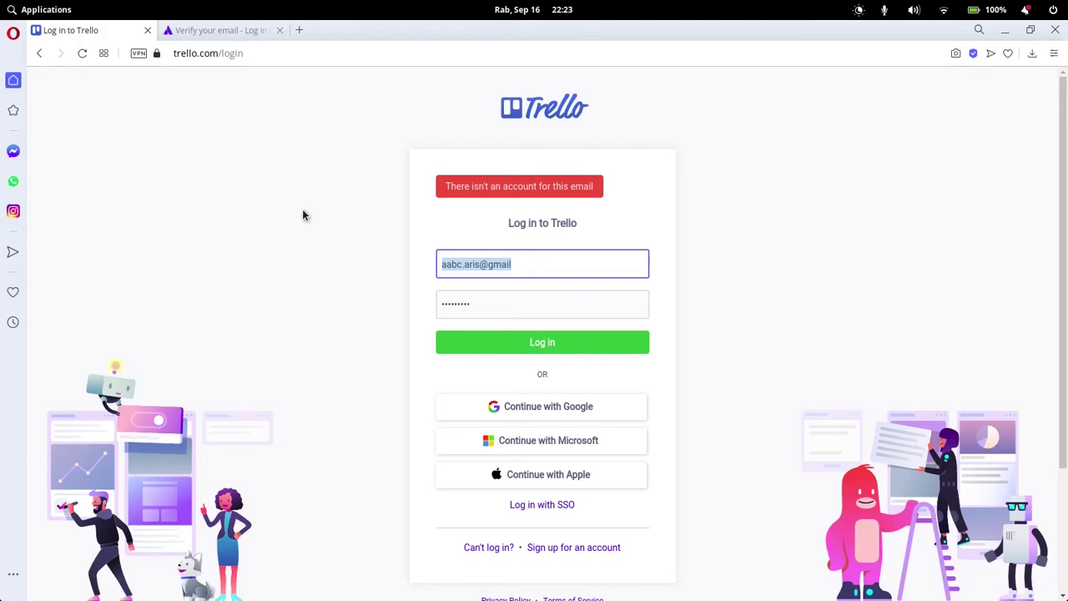
left_click(533, 263)
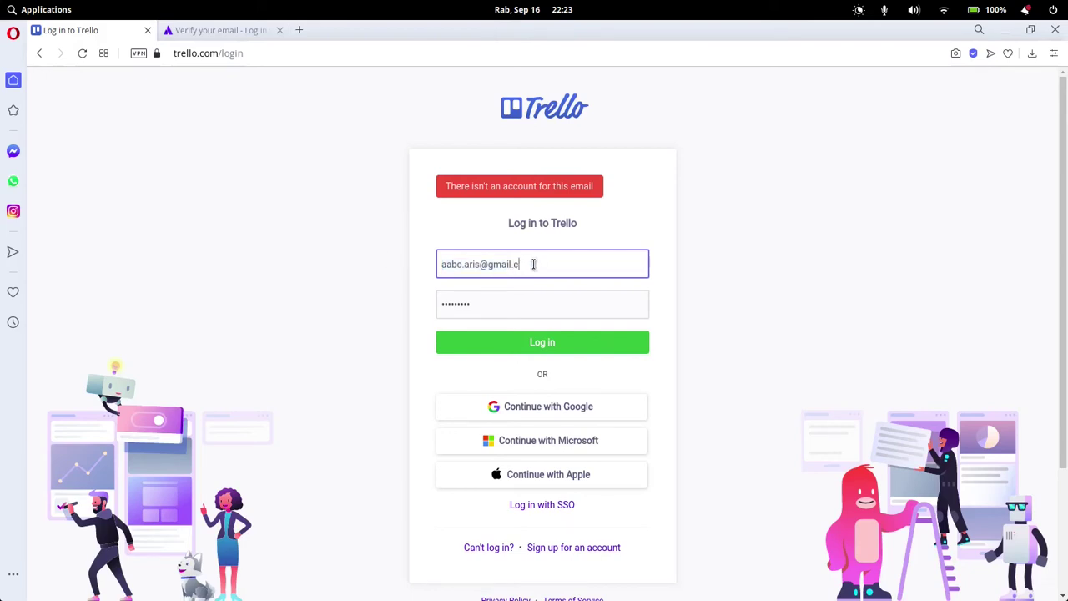
key("Return")
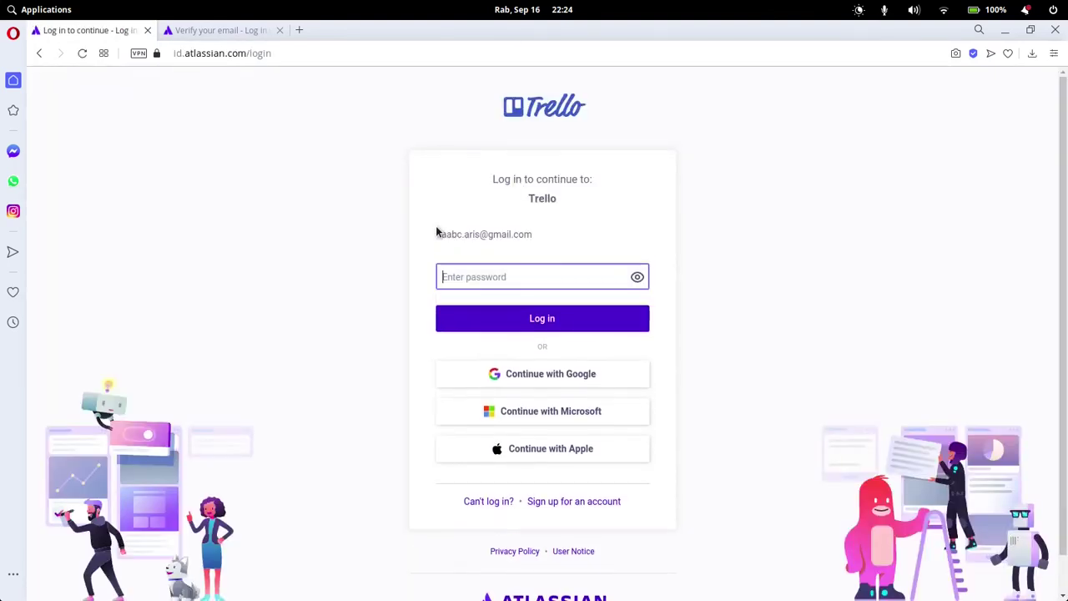
type("•••••••••")
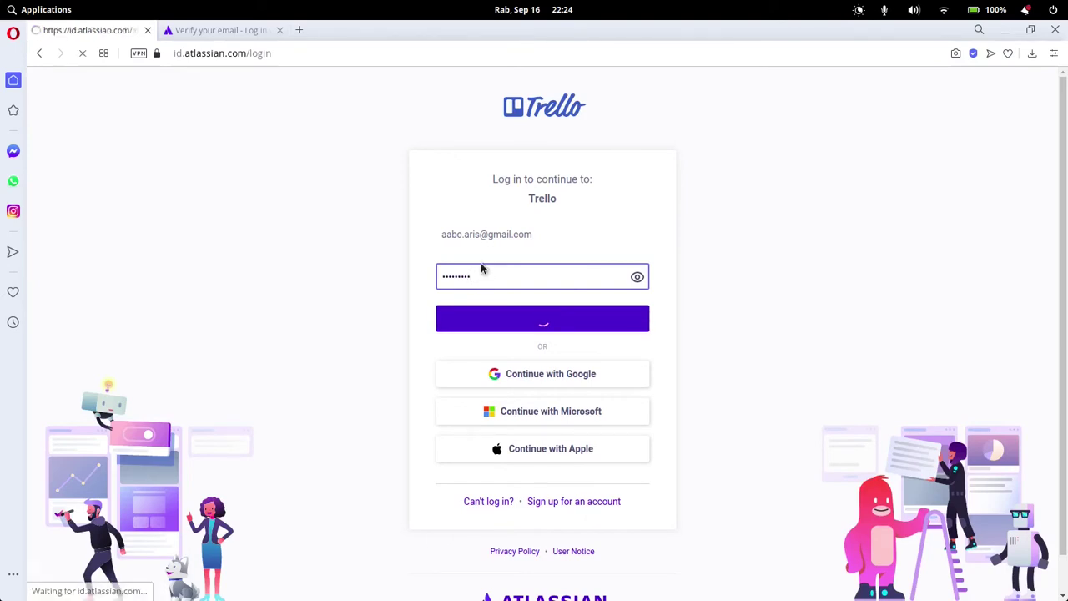
Close the verification tab, open Website CP Project in Opera, then bring Firefox's board window forward
left_click(279, 30)
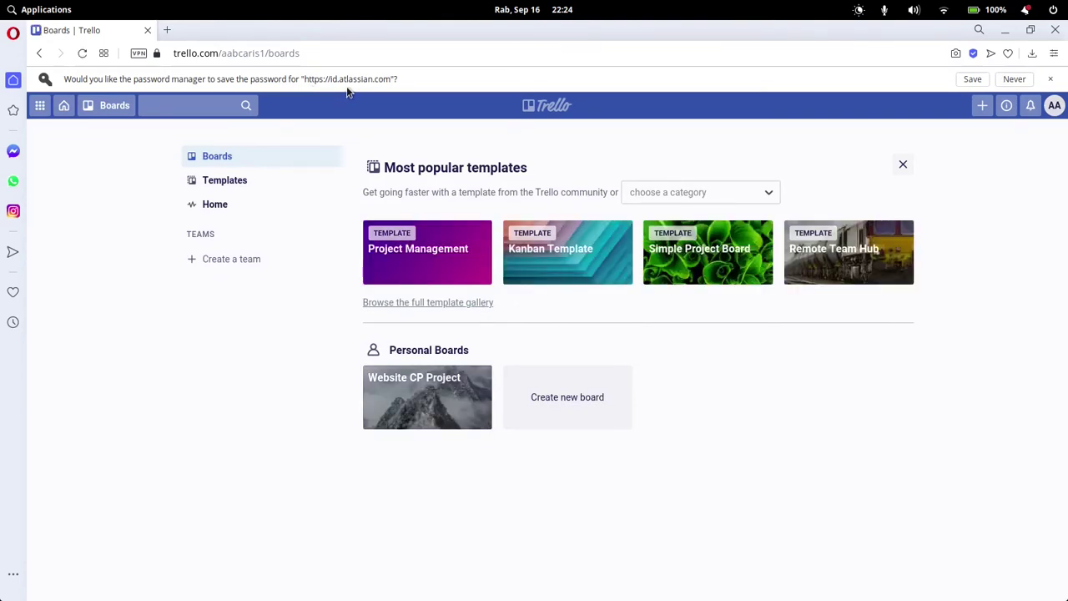
left_click(1054, 106)
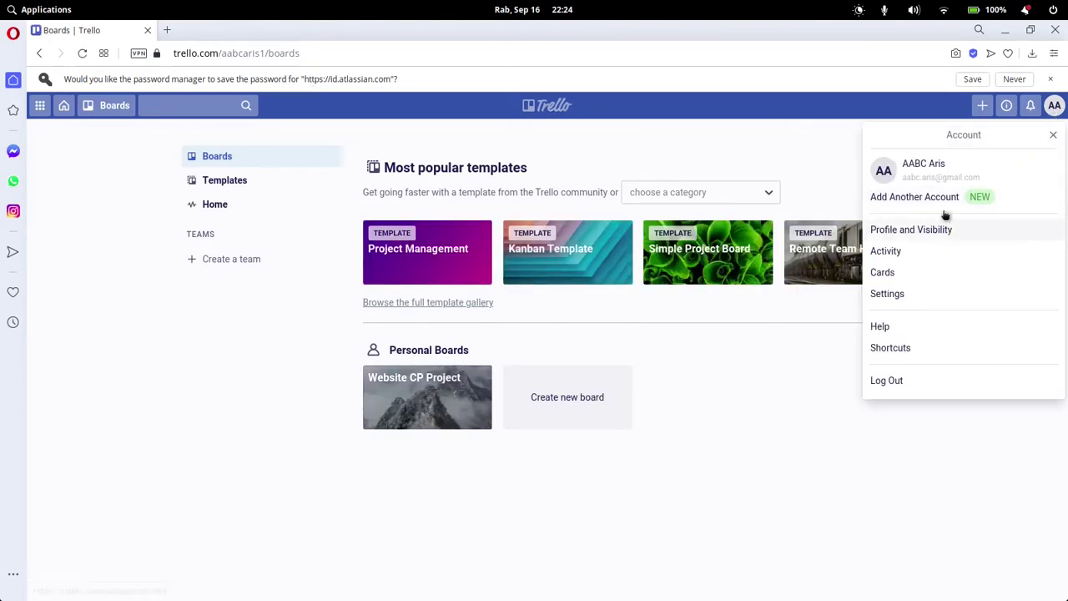
left_click(755, 126)
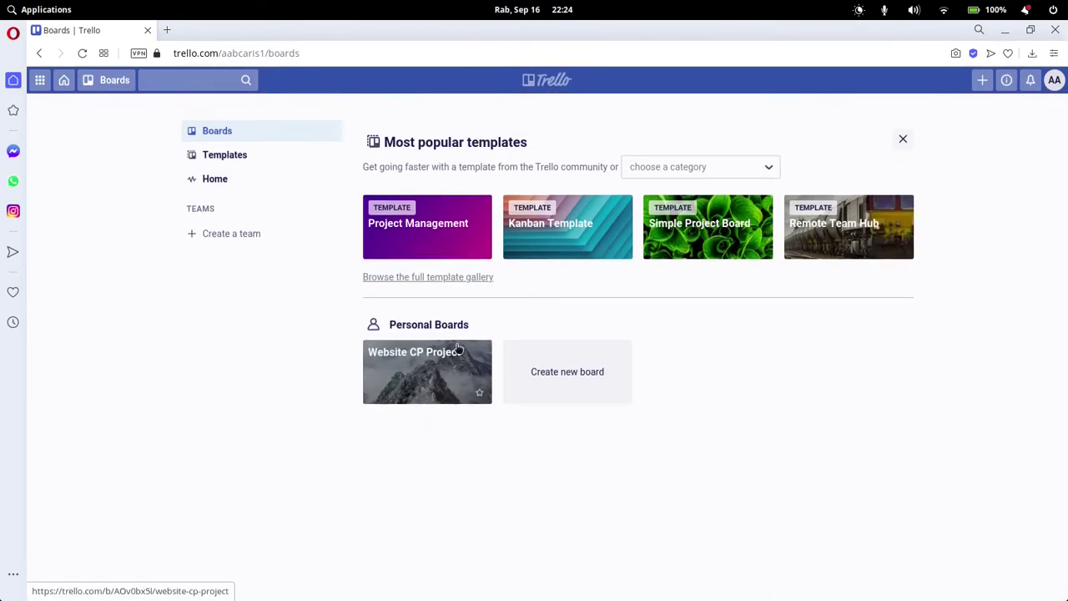
left_click(448, 368)
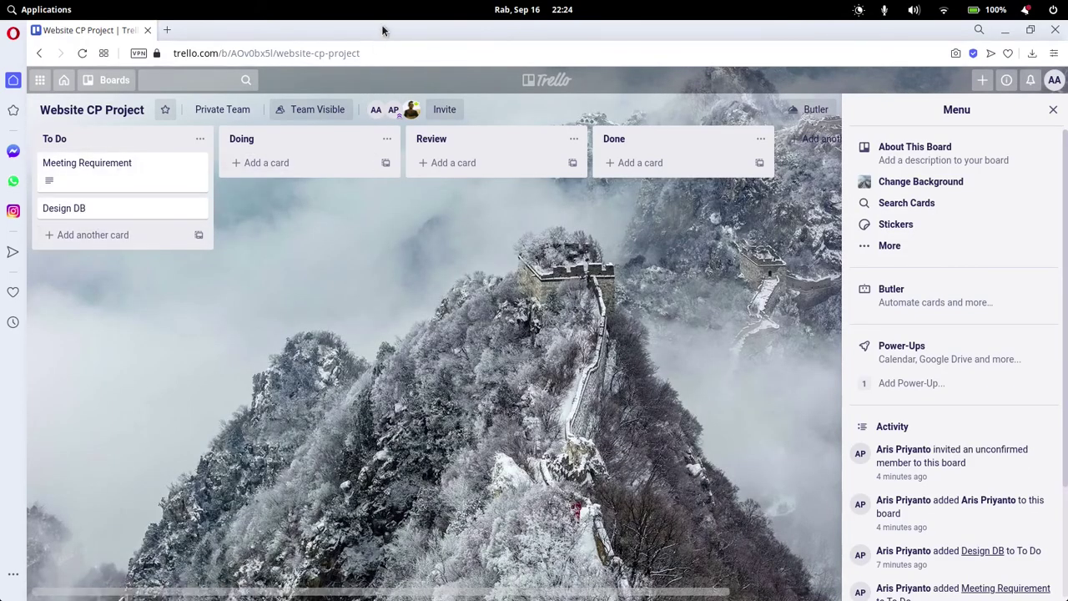
left_click_drag(382, 30, 445, 11)
left_click(494, 579)
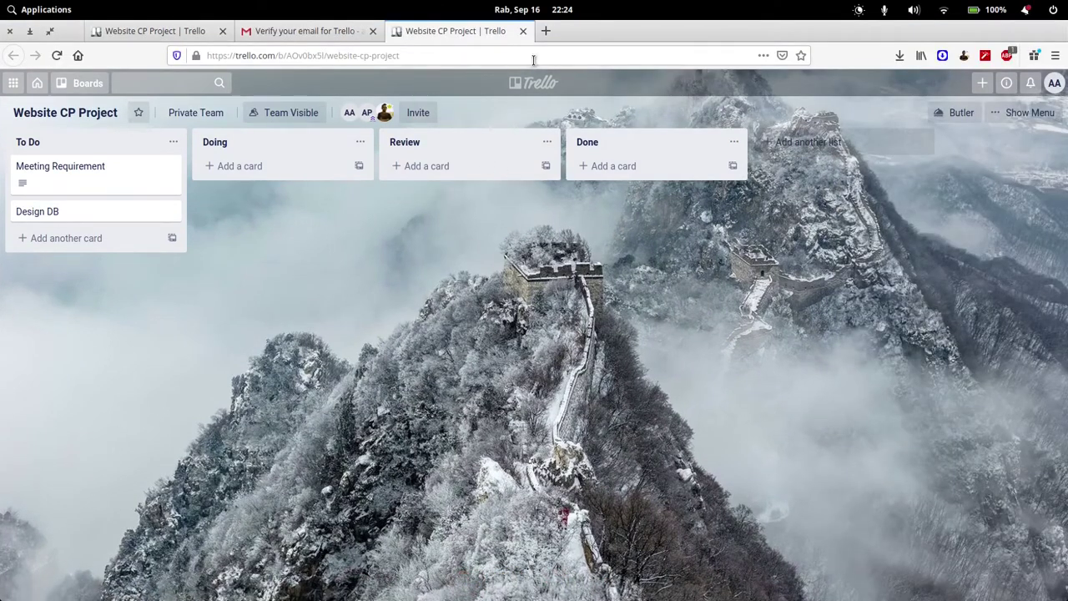
Close the duplicate board tab in Firefox and reload the first Website CP Project tab
left_click(523, 31)
left_click(189, 32)
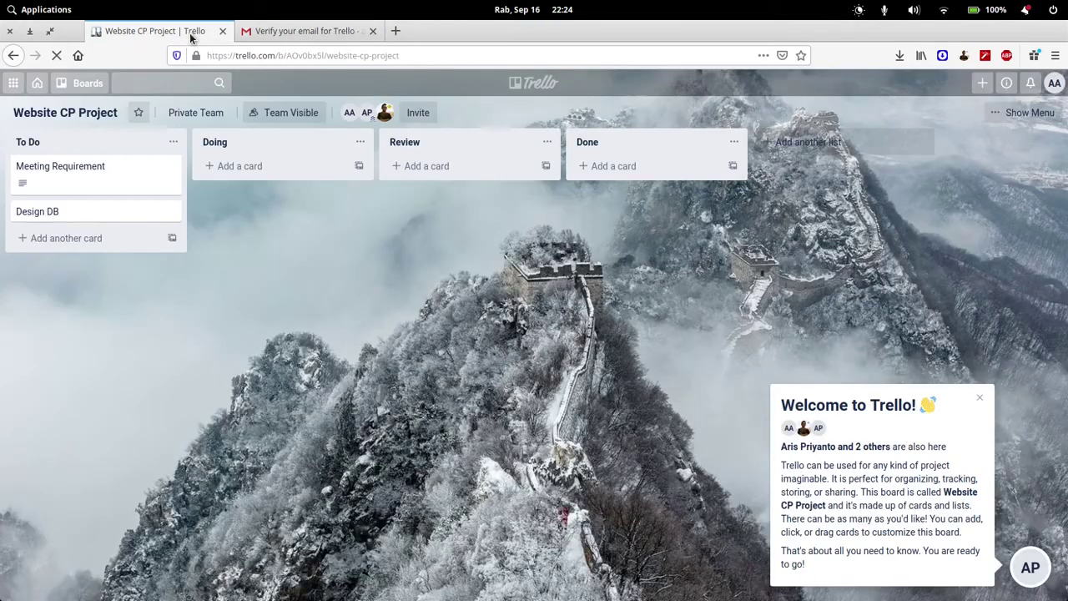
left_click(308, 55)
key("Return")
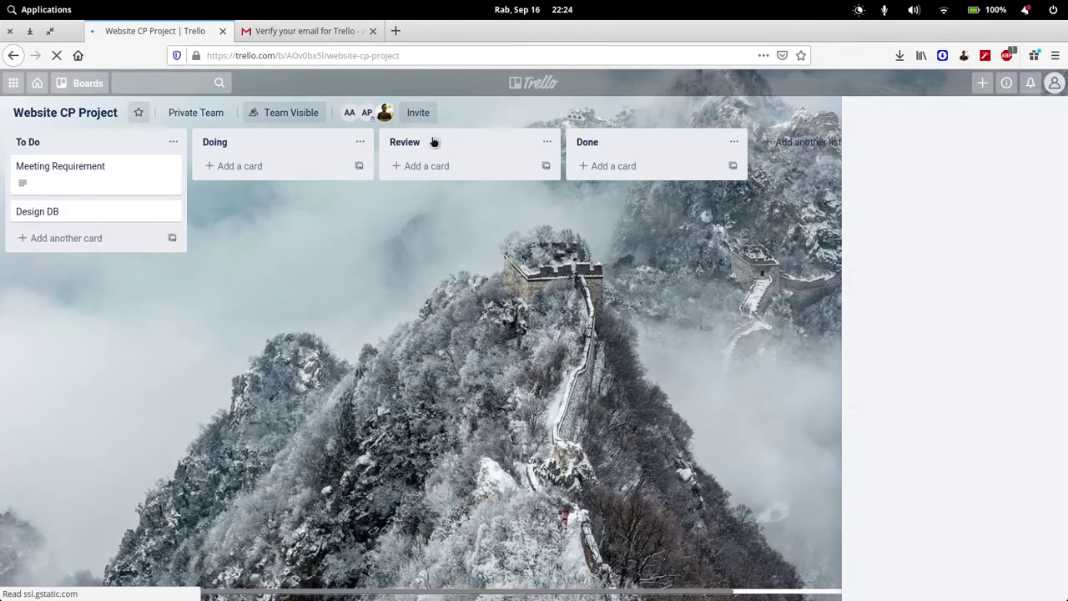
Log out of the Trello account in Firefox from the AA avatar menu
left_click(1053, 84)
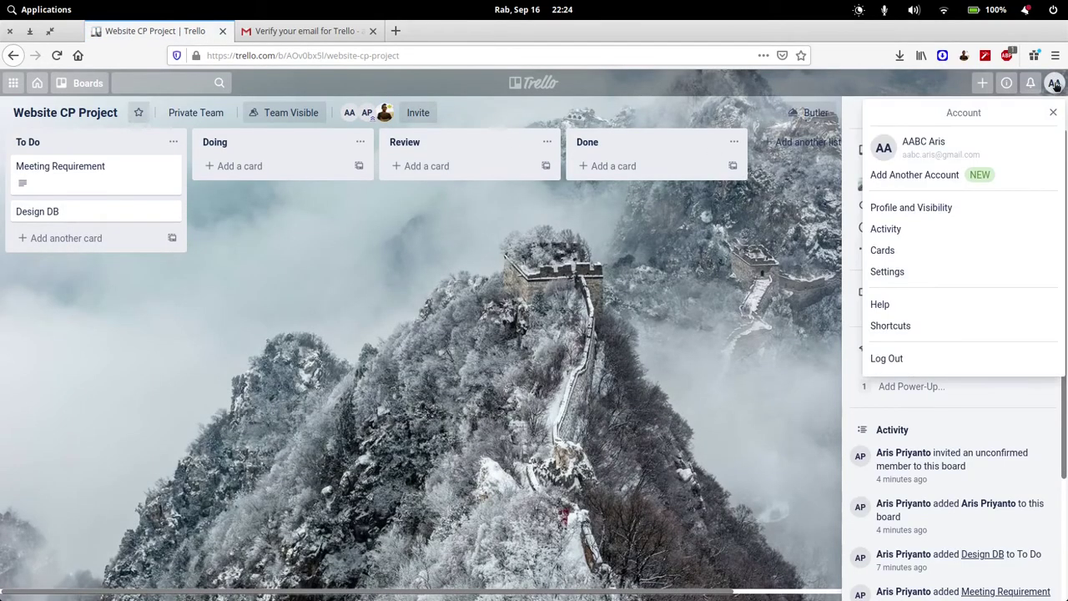
left_click(1054, 84)
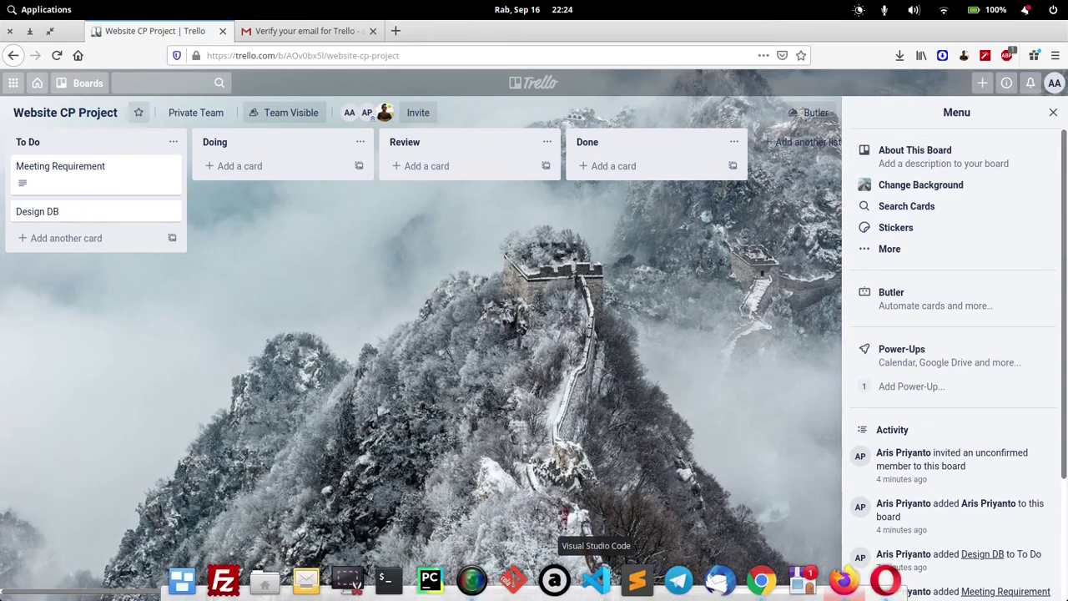
left_click(760, 584)
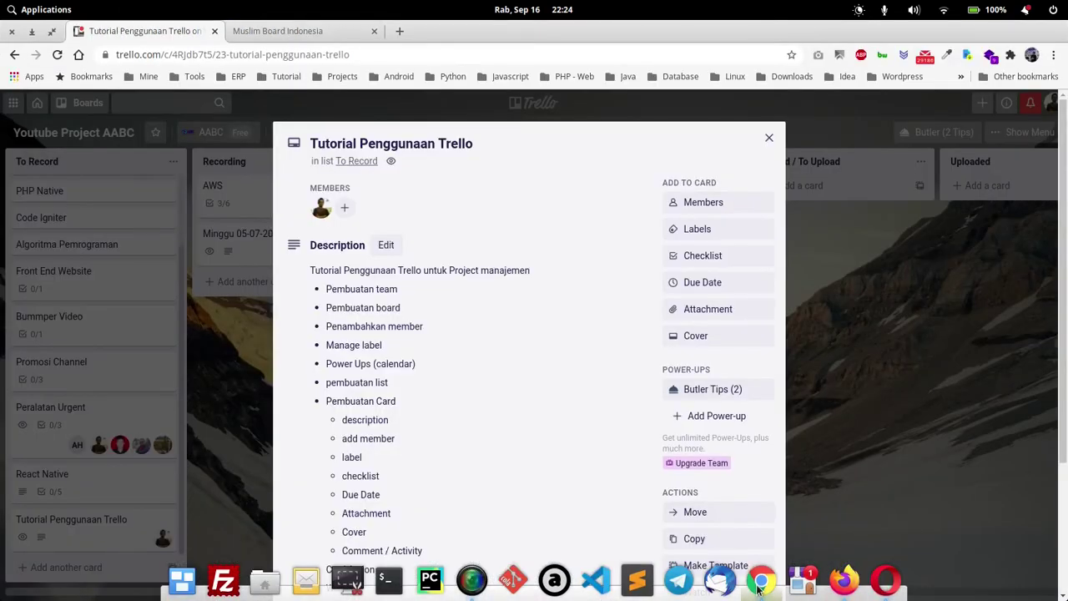
left_click(759, 584)
left_click(886, 582)
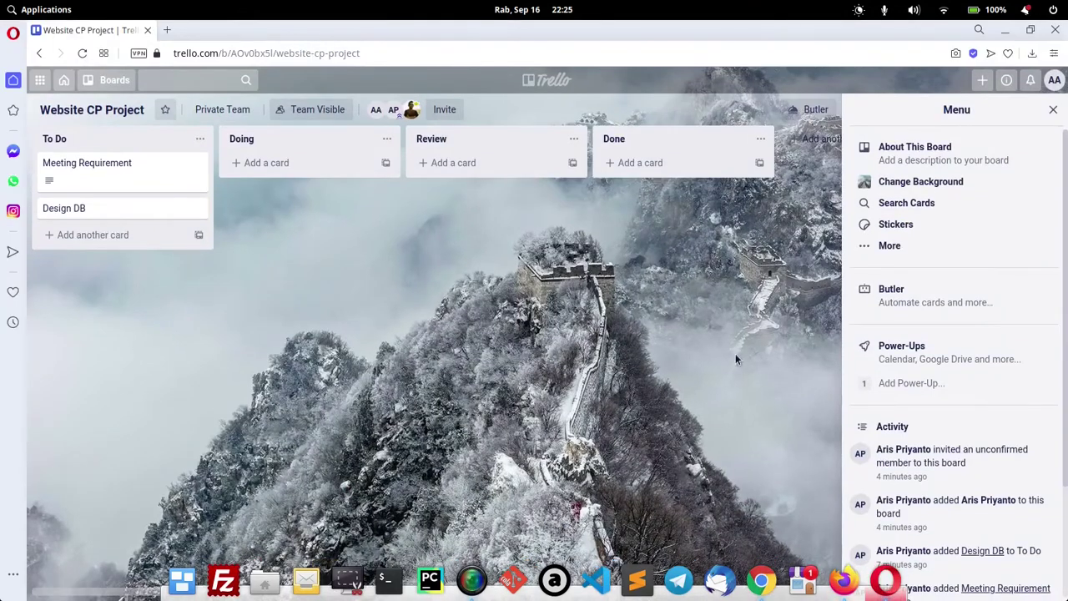
left_click(844, 581)
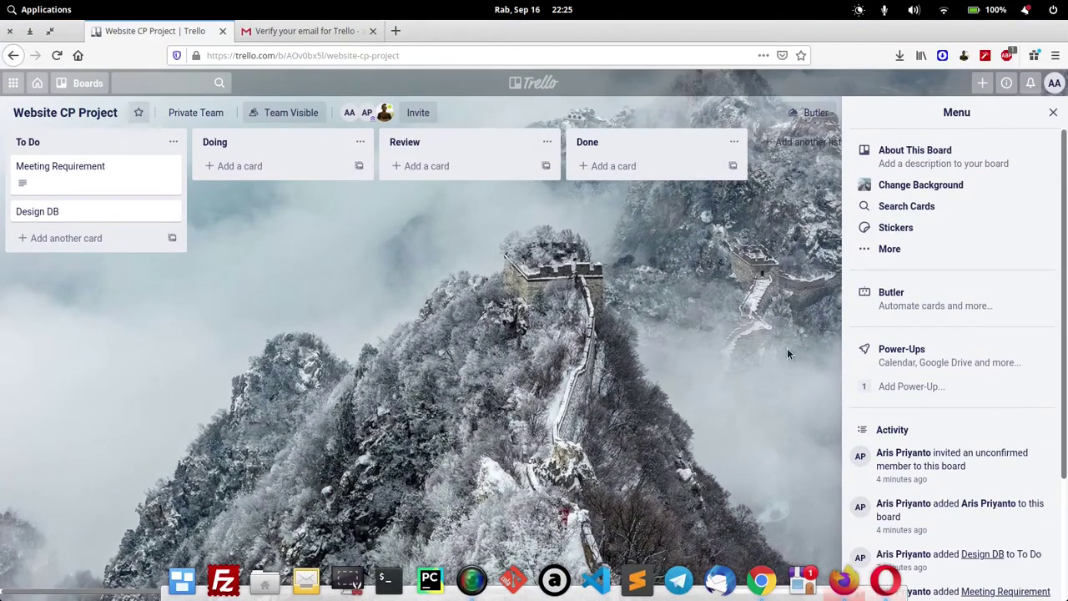
left_click(1054, 83)
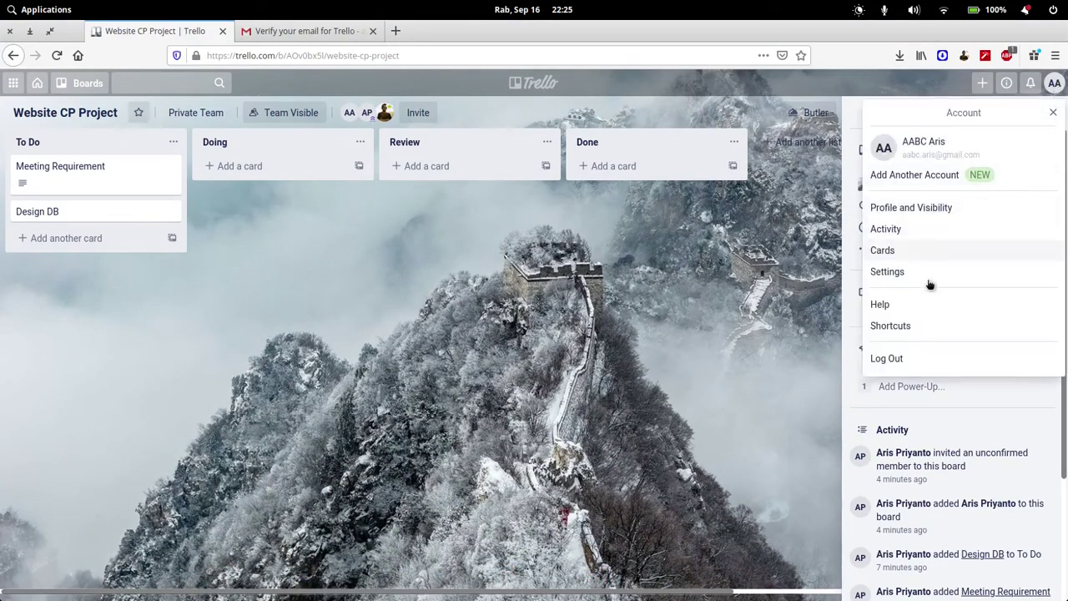
left_click(918, 358)
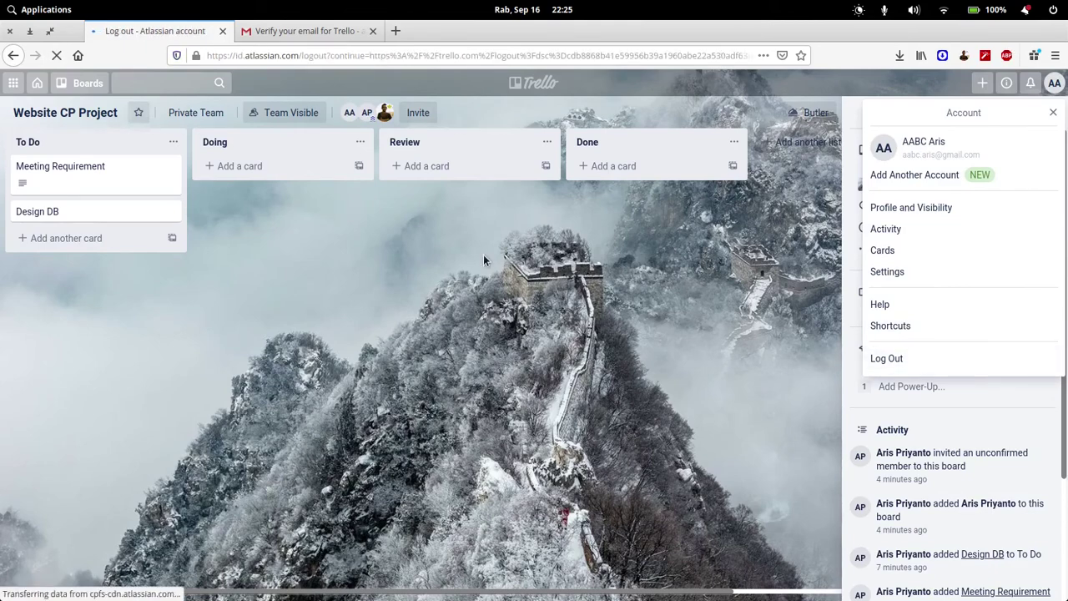
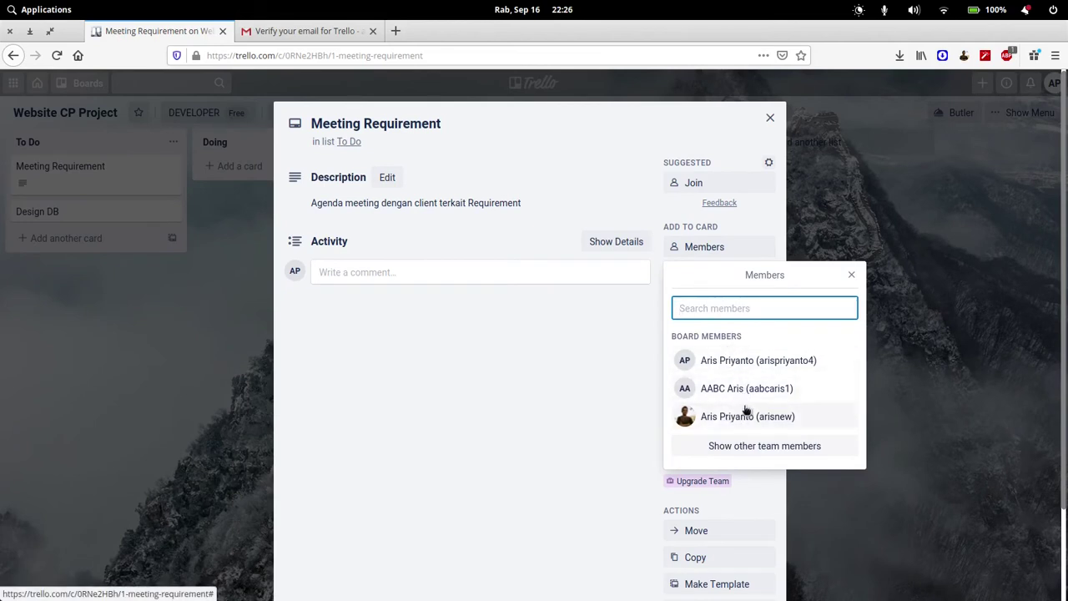
Assign the board member to the Meeting Requirement card and close the member list
left_click(738, 412)
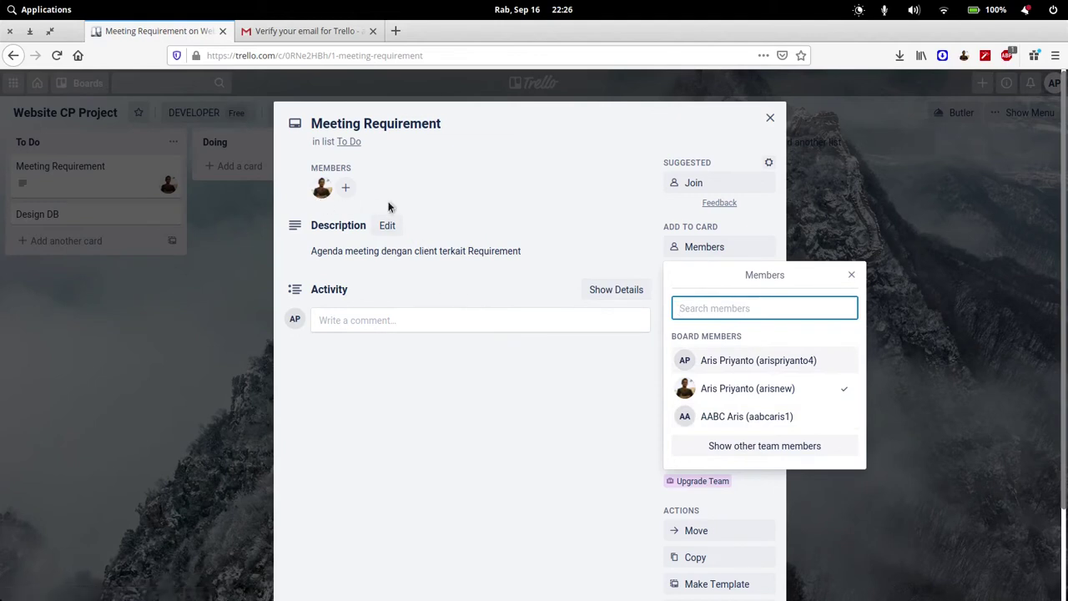
left_click(435, 369)
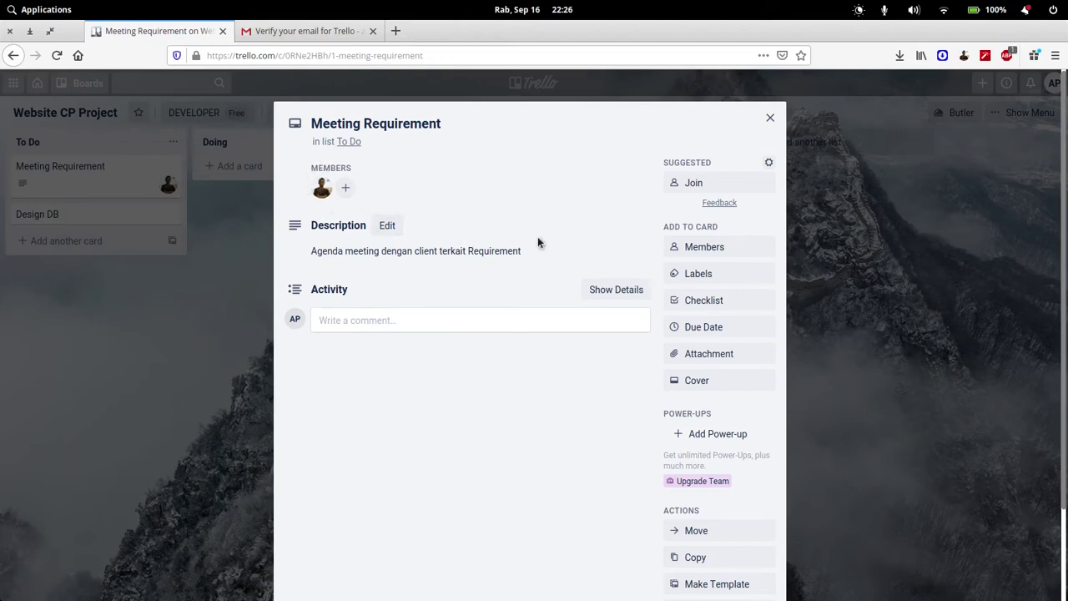
Name the red label Urgent and the green label Normal
left_click(699, 274)
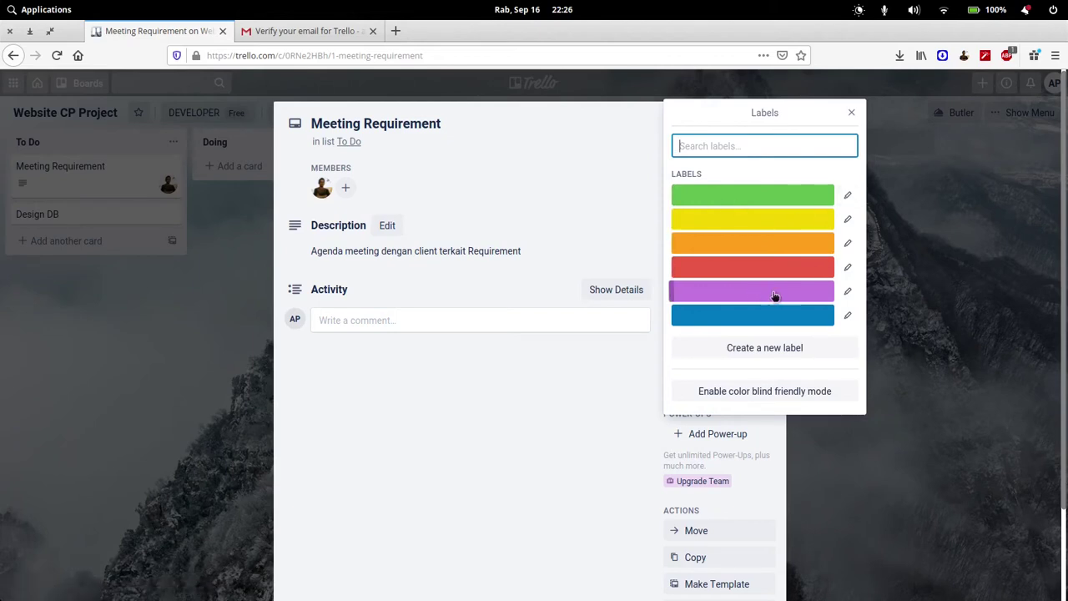
left_click(848, 267)
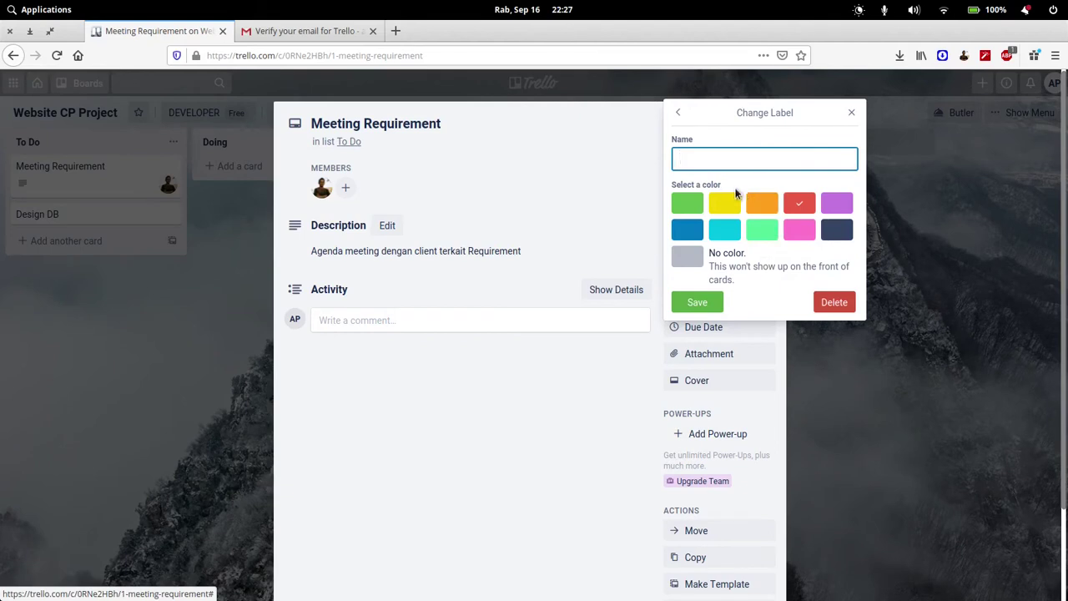
type("Urgent")
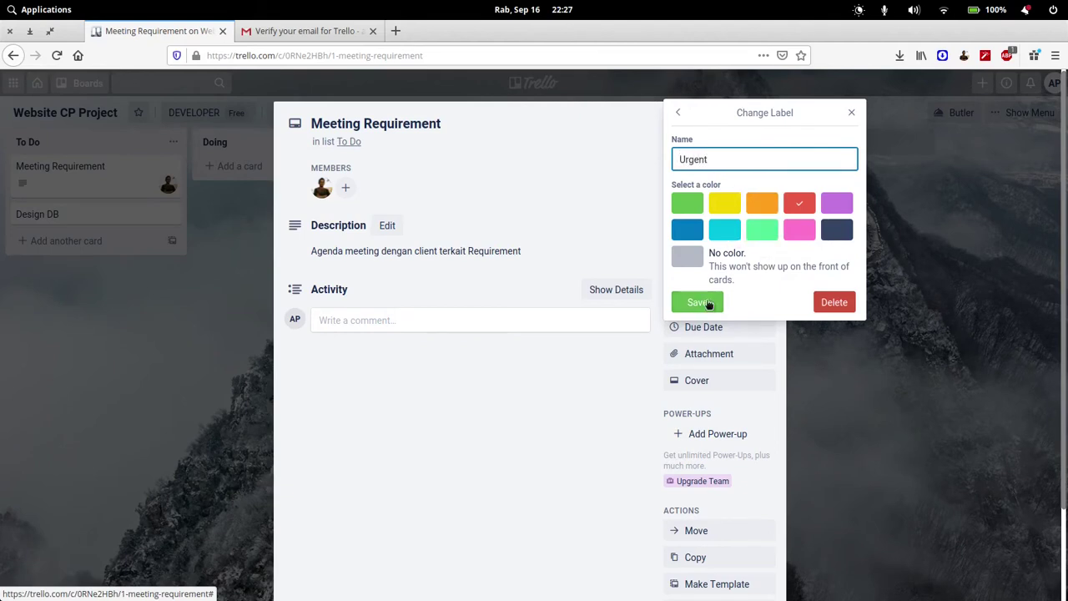
left_click(706, 303)
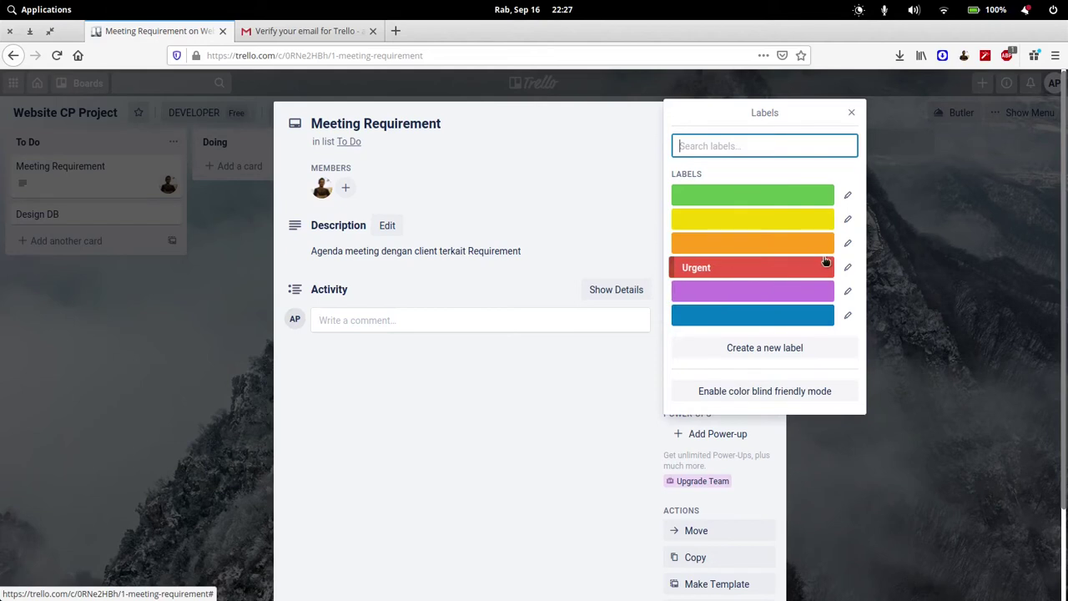
left_click(848, 194)
type("N")
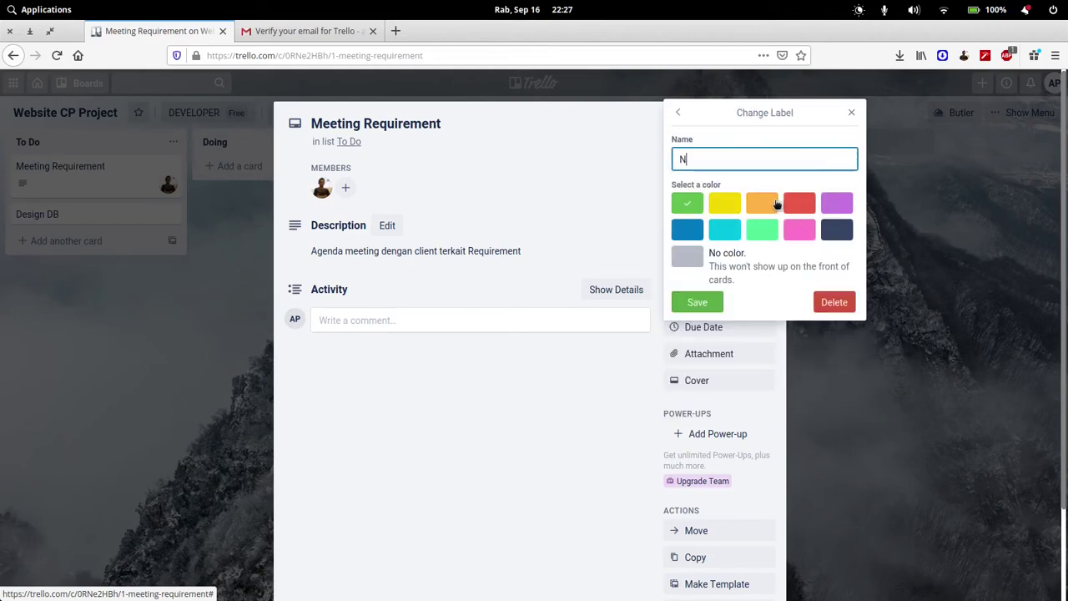
type("ormal")
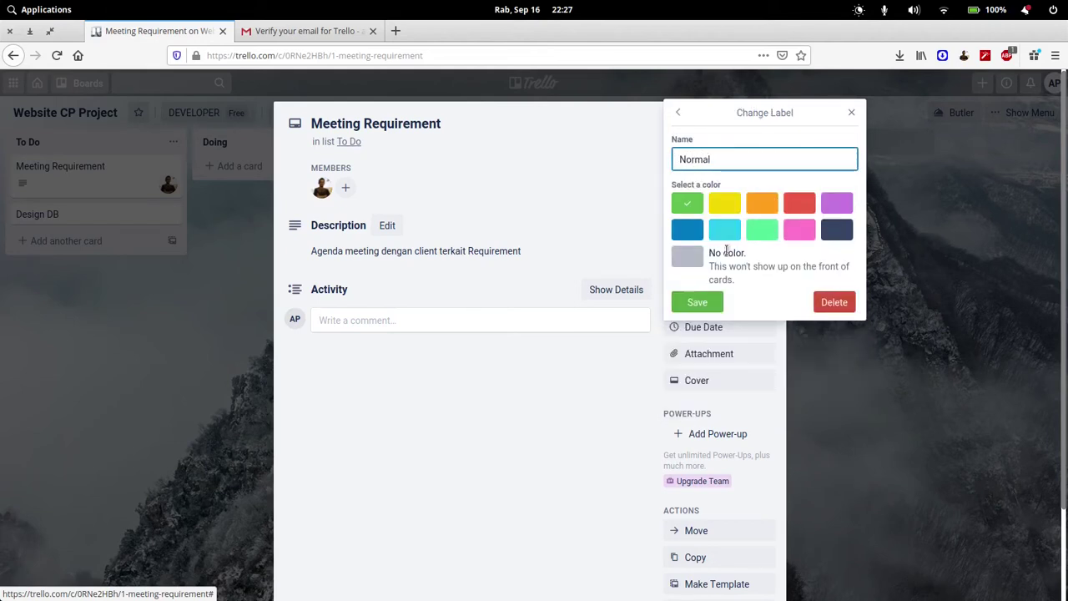
left_click(698, 302)
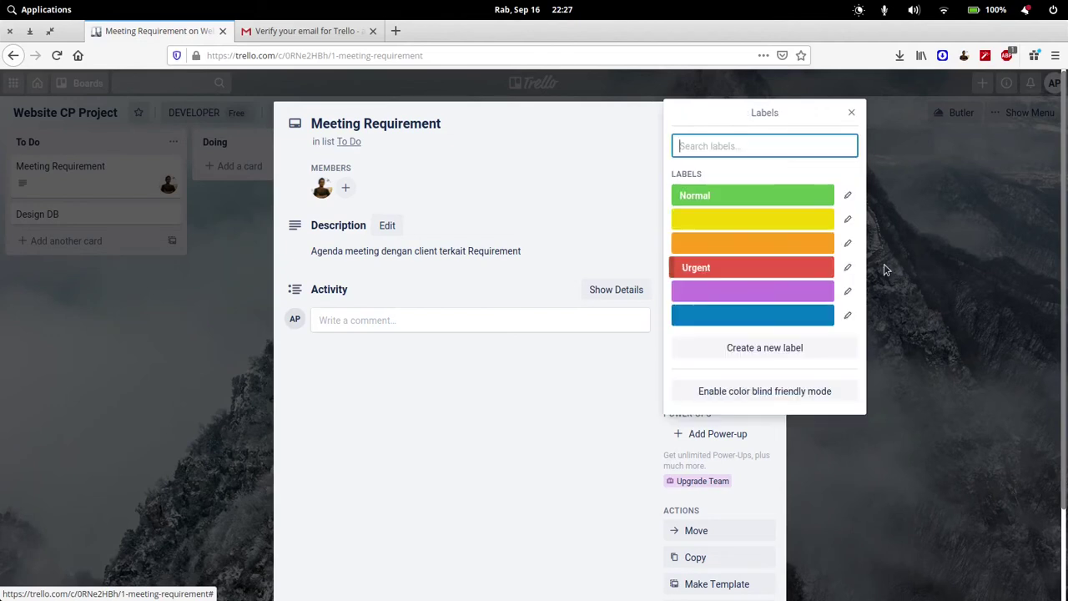
Name the blue label Backend and the purple label Frontend
left_click(847, 314)
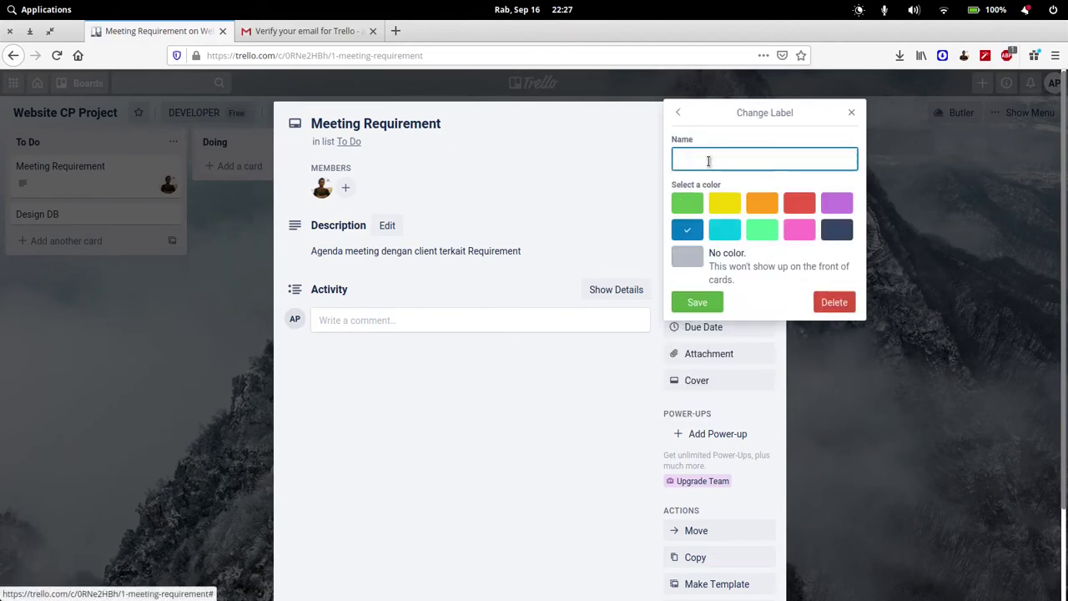
type("Backend")
left_click(697, 299)
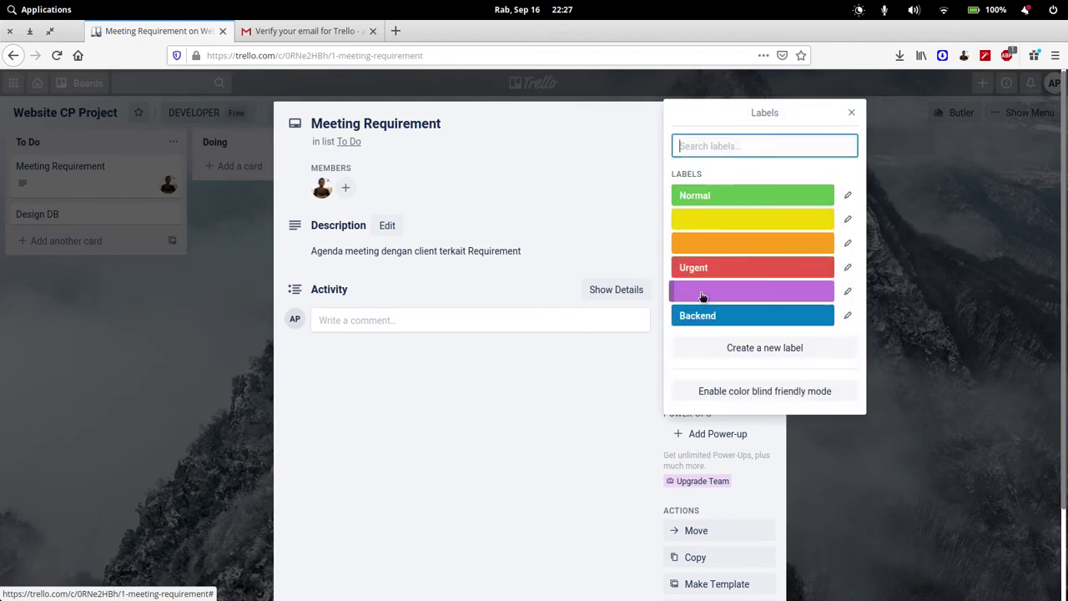
left_click(847, 292)
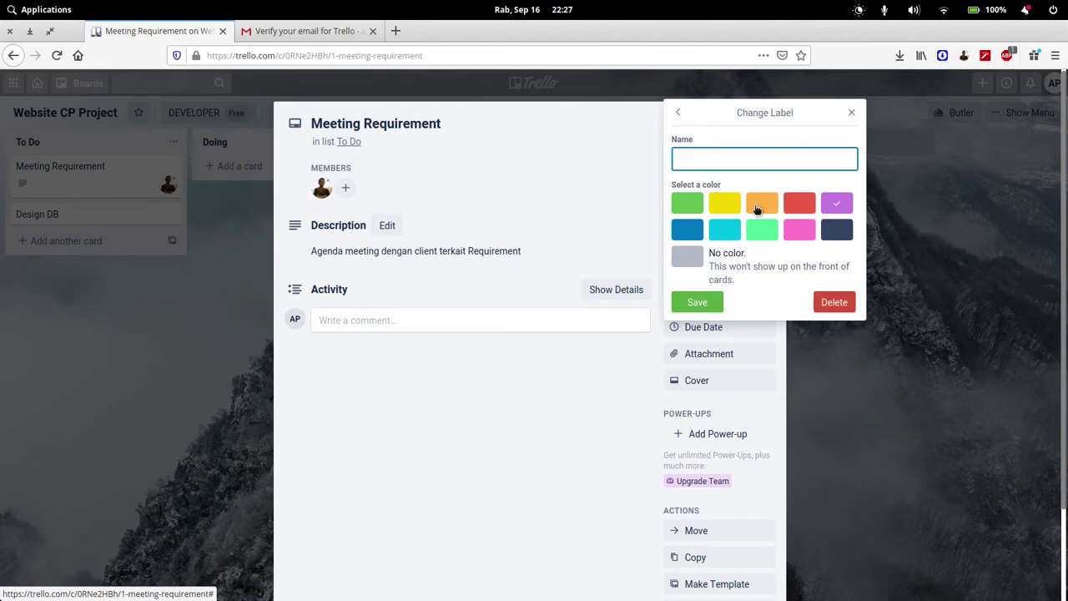
type("Frontend")
left_click(699, 302)
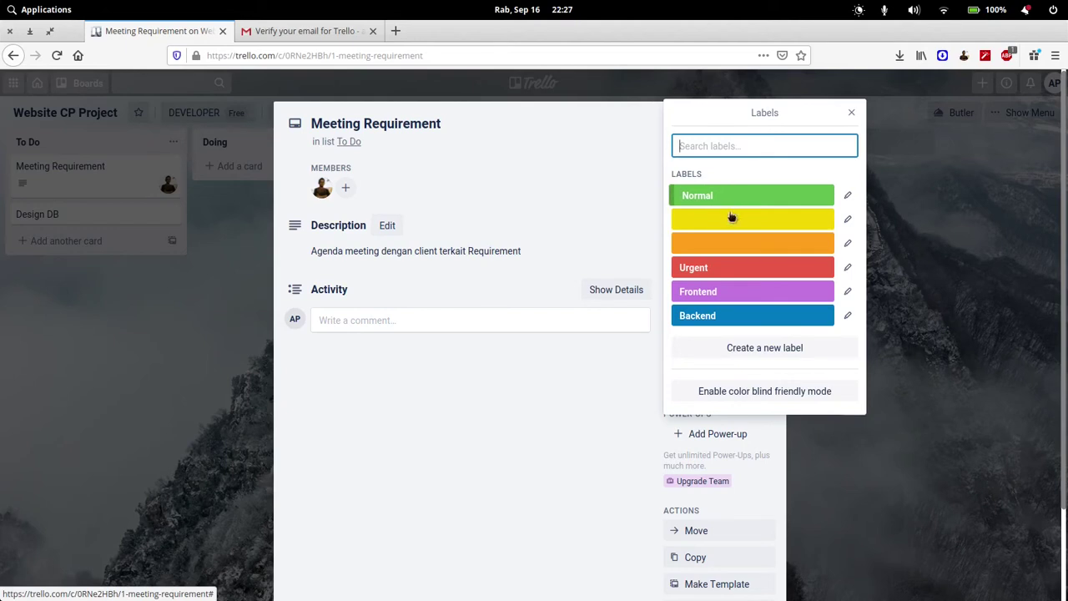
Apply the Backend, Frontend and Normal labels, start a new label, and open the assignment email
left_click(701, 317)
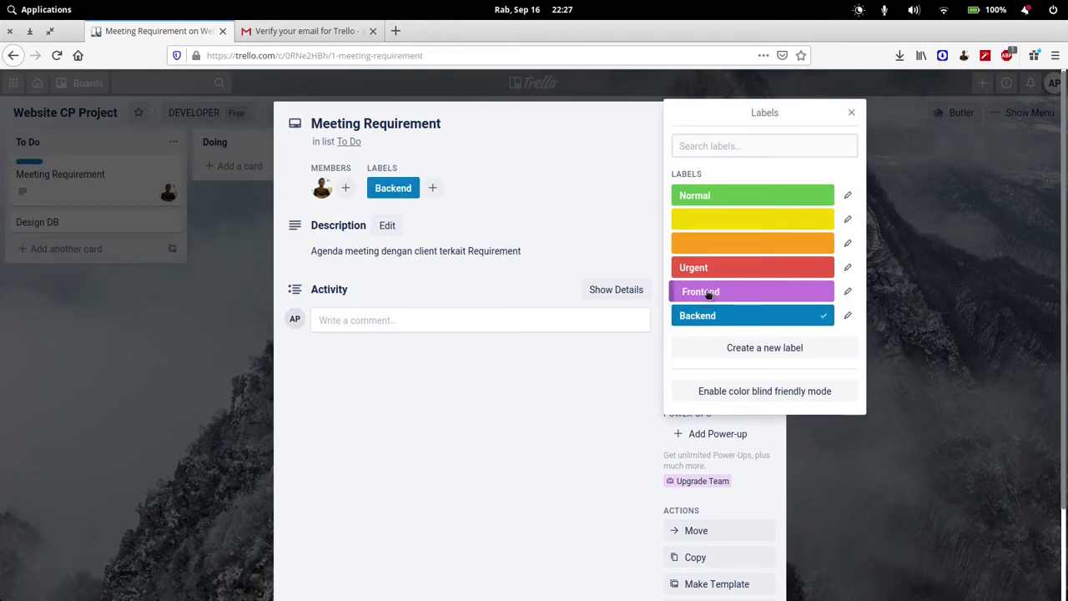
left_click(708, 292)
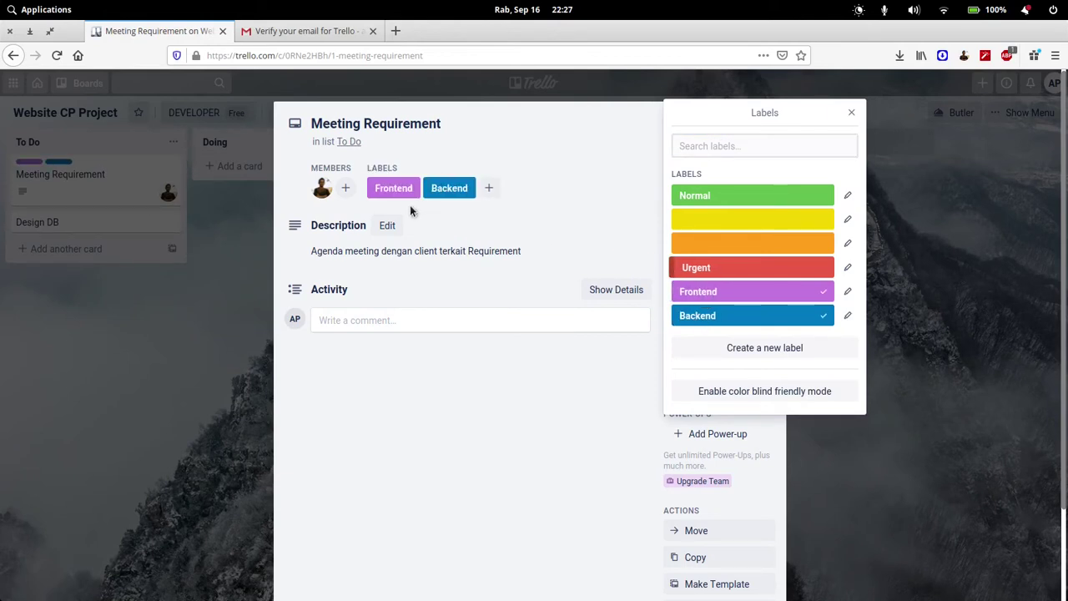
left_click(696, 196)
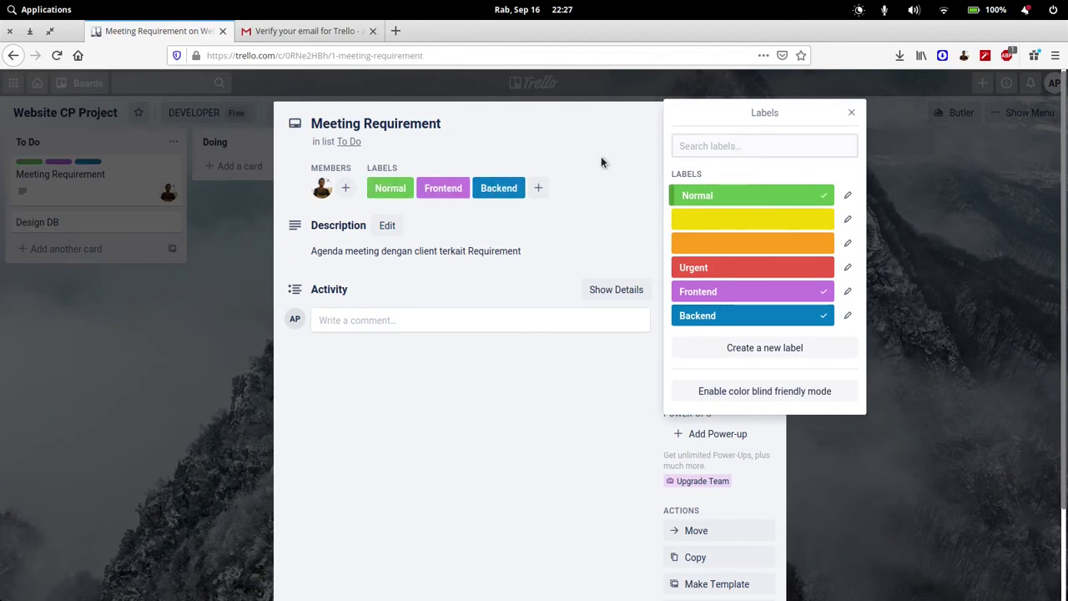
left_click(774, 350)
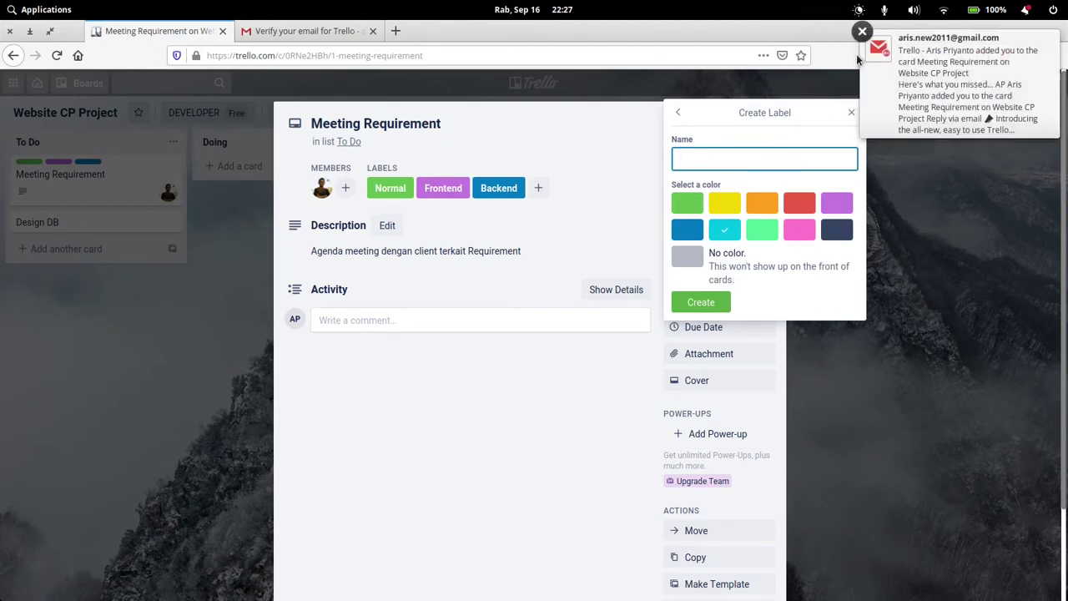
left_click(947, 92)
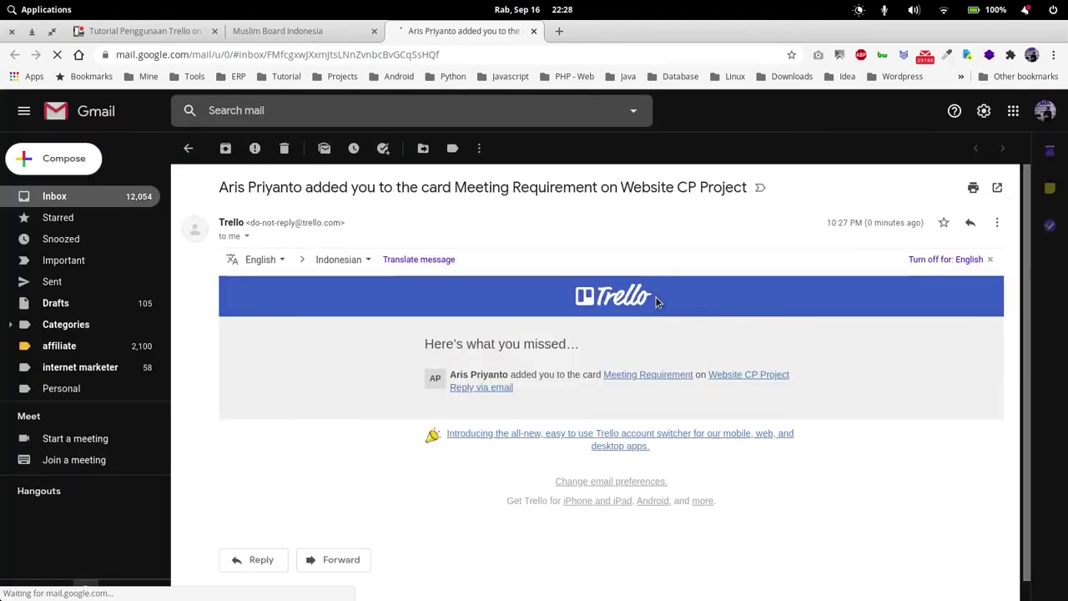
scroll(671, 367, "down", 1)
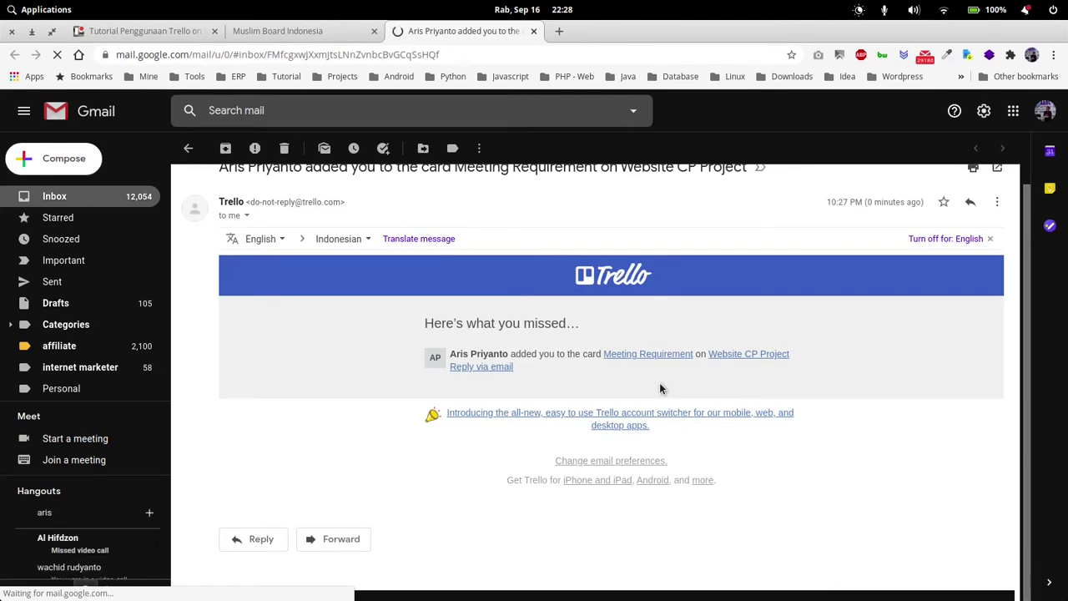
scroll(551, 370, "down", 2)
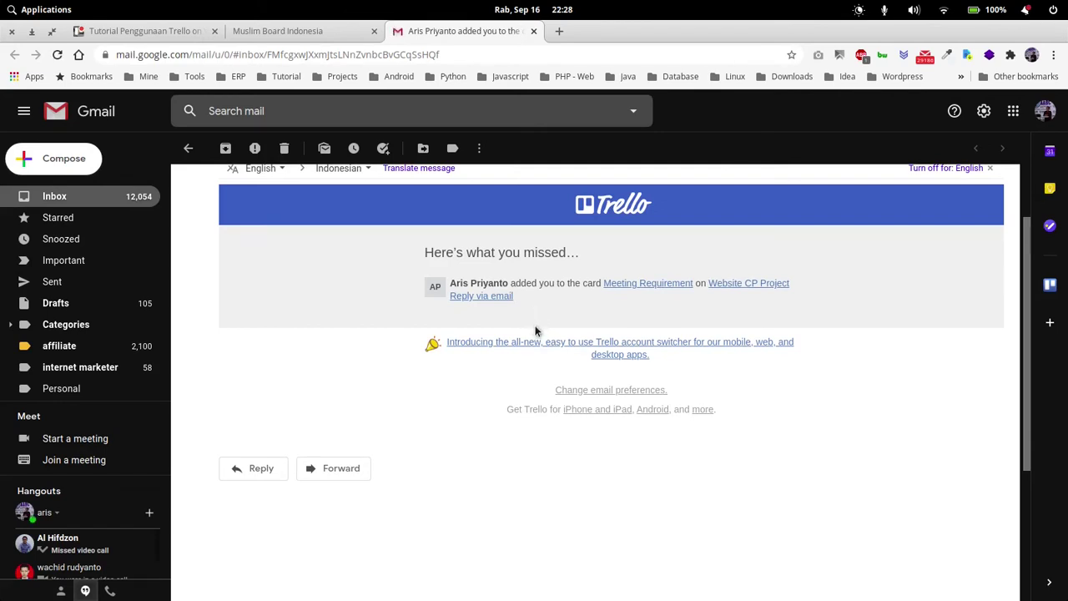
scroll(517, 332, "up", 1)
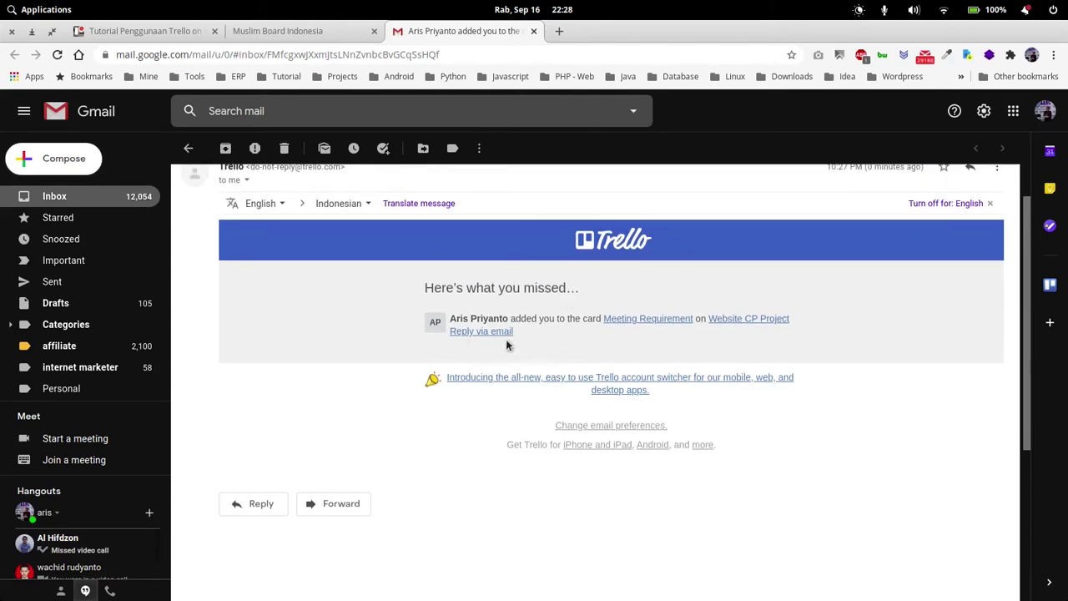
scroll(484, 335, "up", 2)
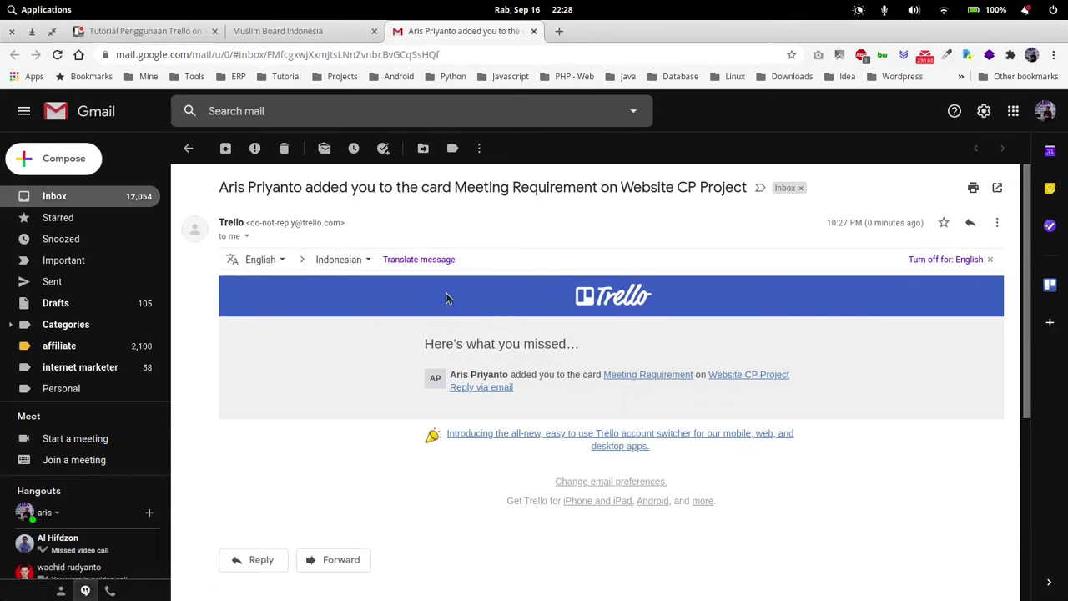
left_click_drag(415, 32, 379, 38)
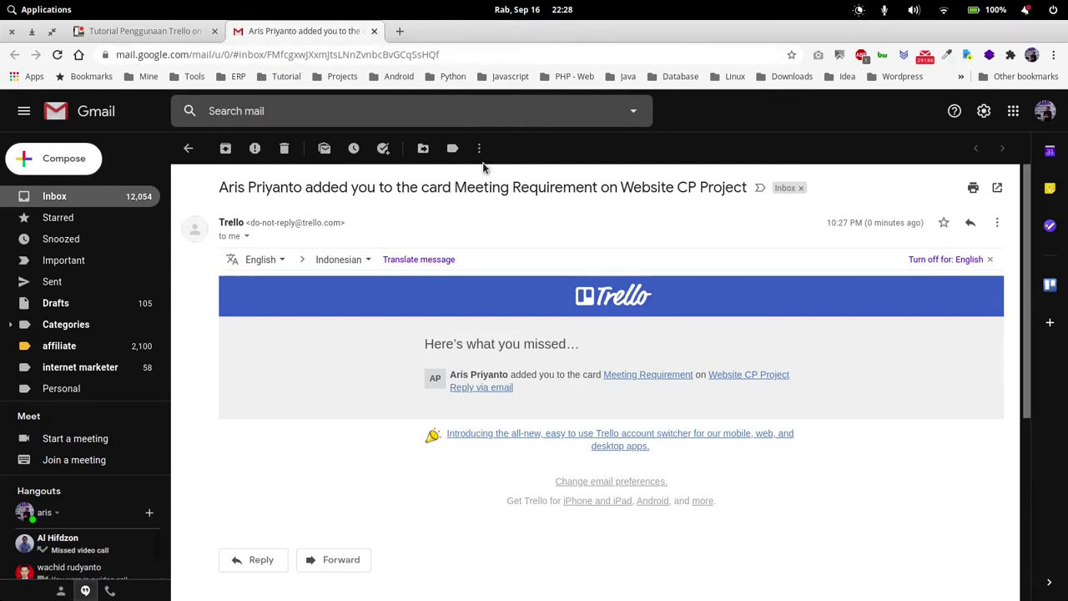
key("alt+Tab")
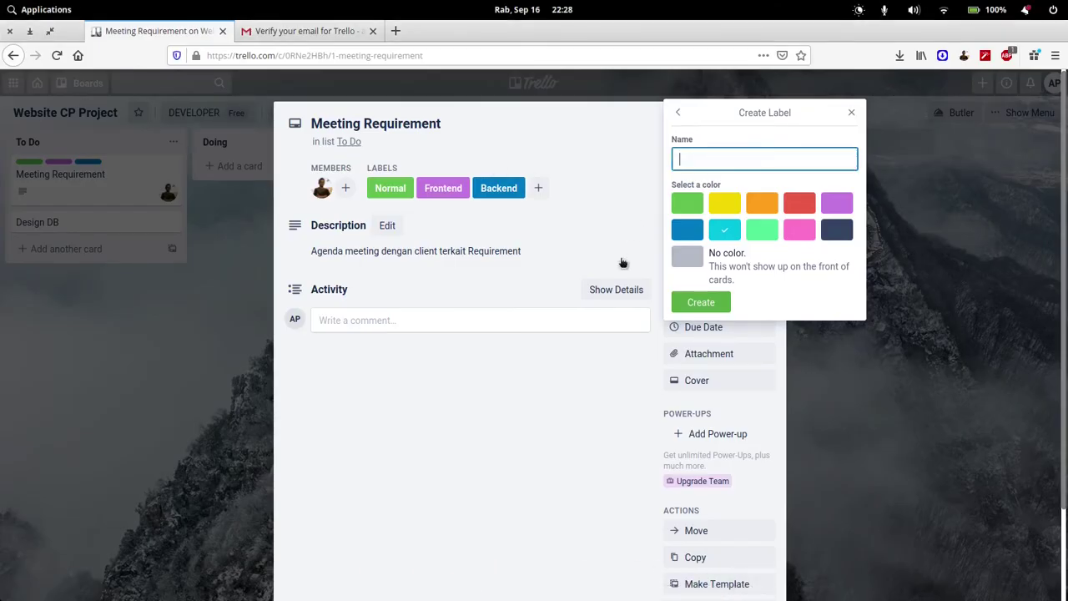
Discard the unfinished new-label form and add a checklist titled 'Checklist Persiapan'
left_click(544, 370)
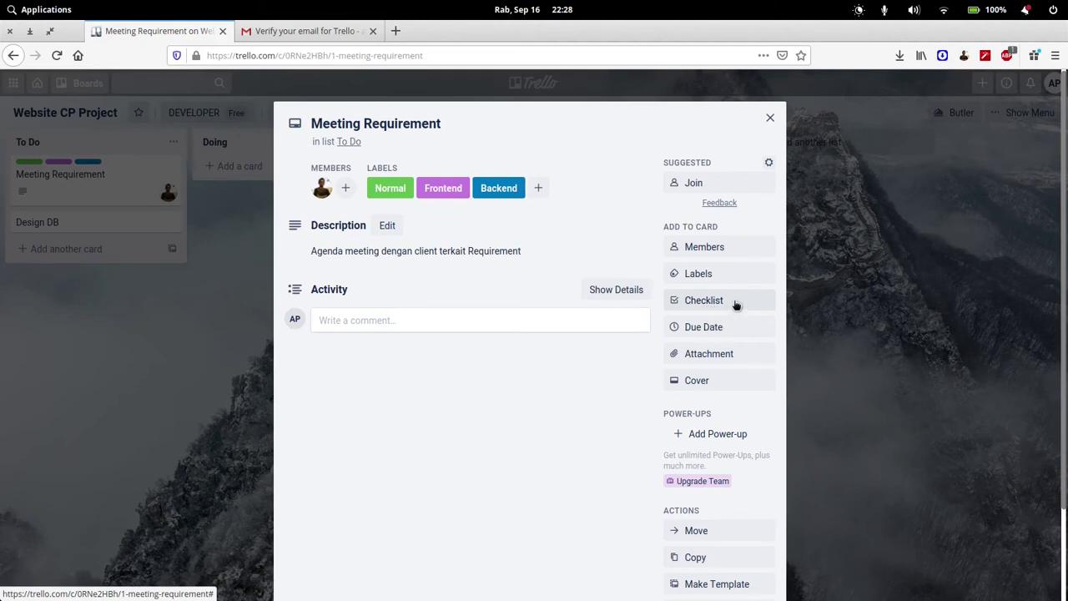
left_click(735, 303)
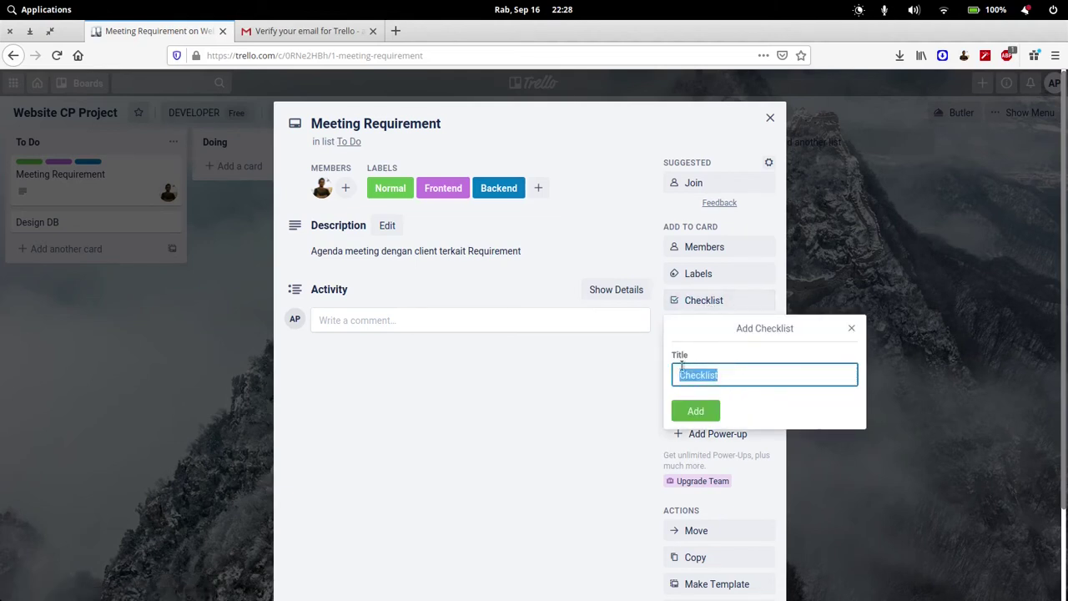
left_click(701, 410)
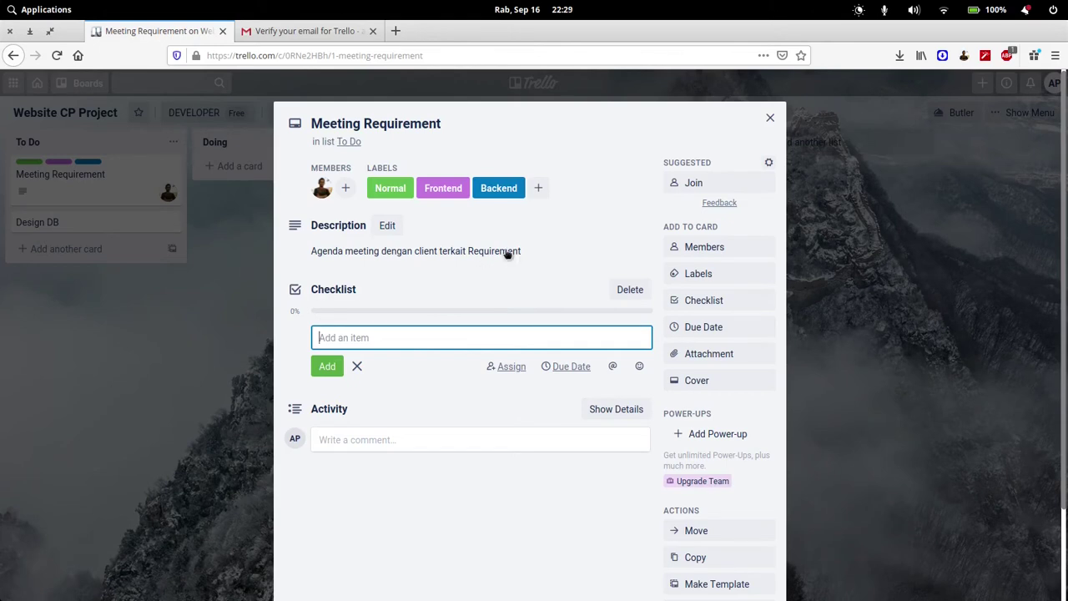
left_click(380, 288)
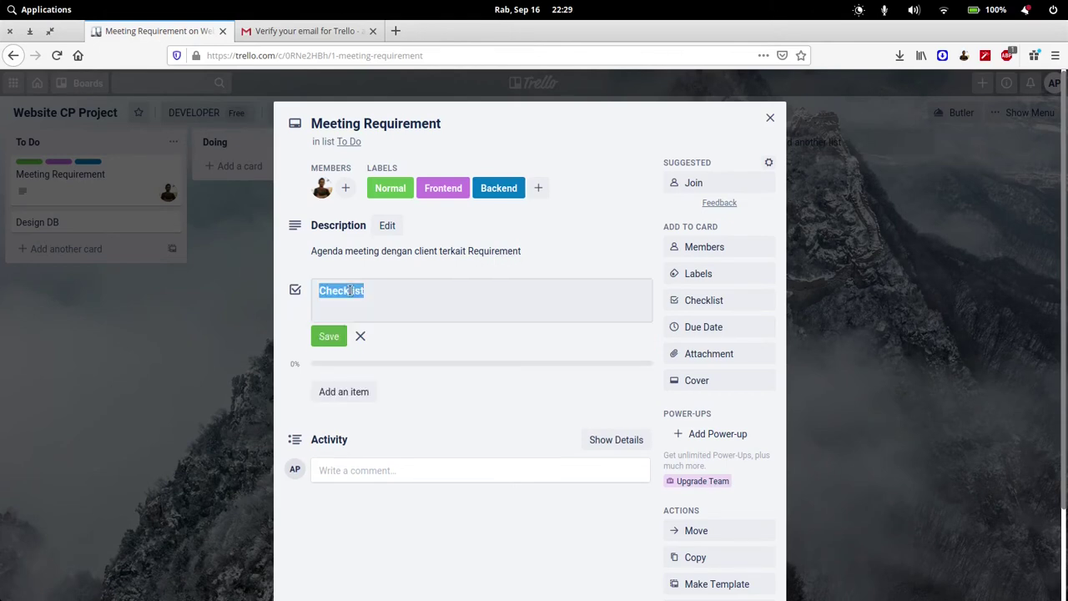
left_click(375, 293)
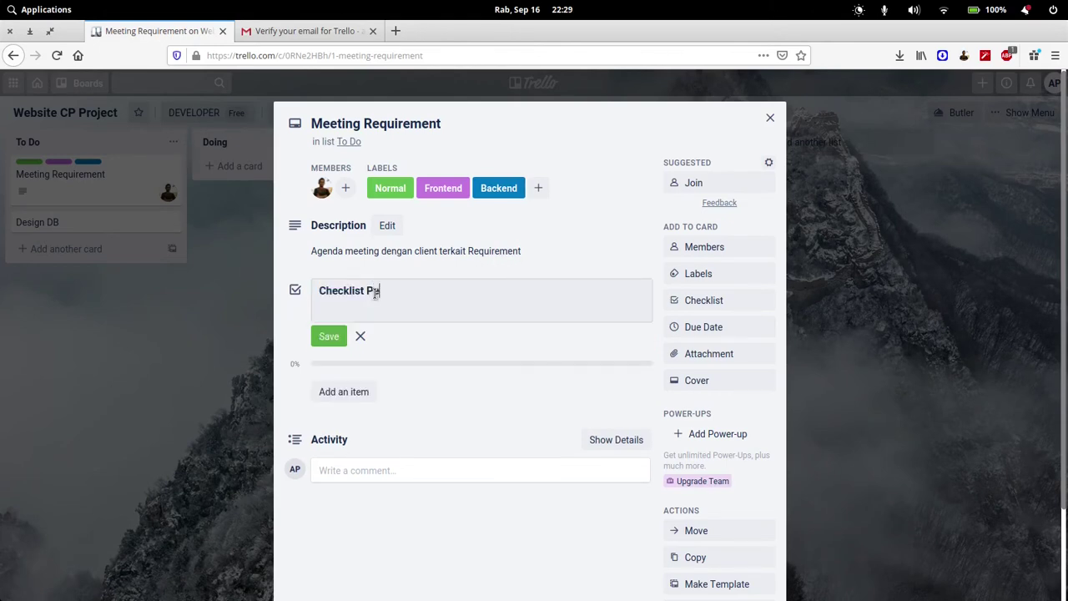
type("Persiapan")
left_click(332, 336)
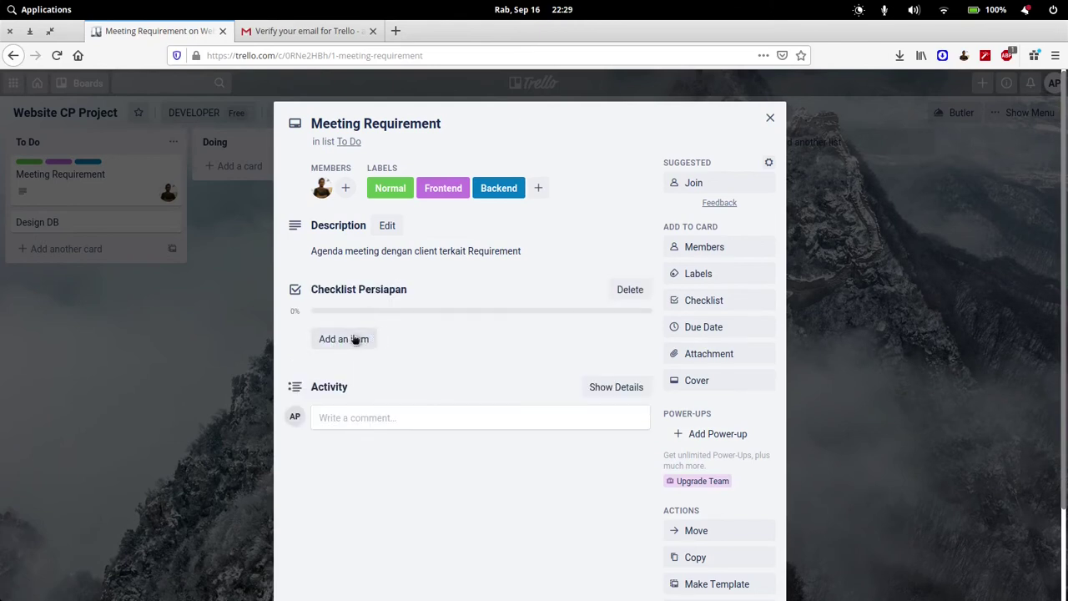
Add 'Sample Existing Project' as the first checklist item
left_click(355, 340)
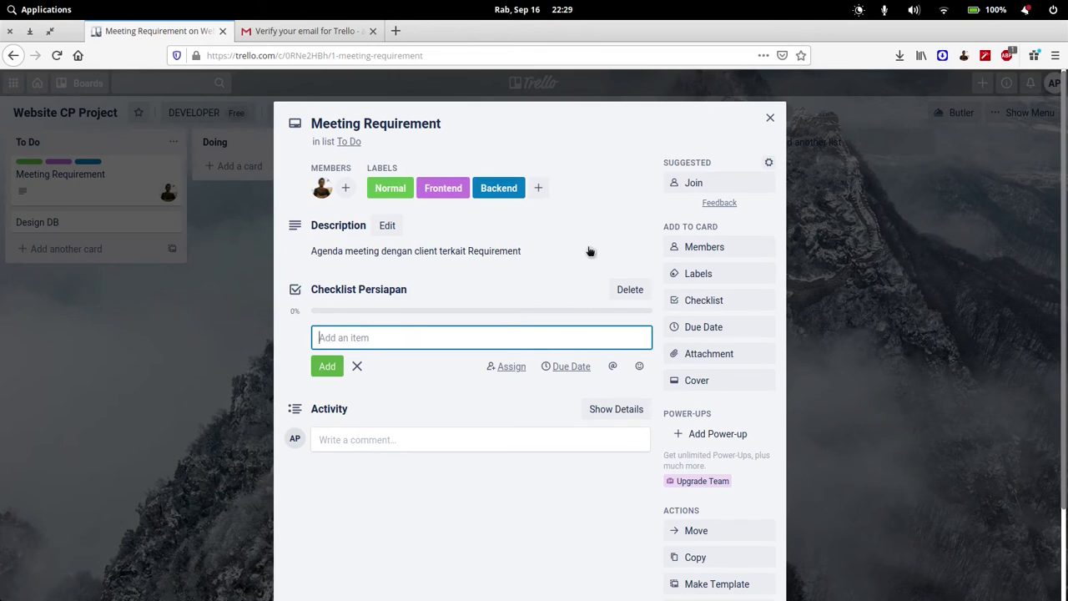
type("Sample Existing Proj")
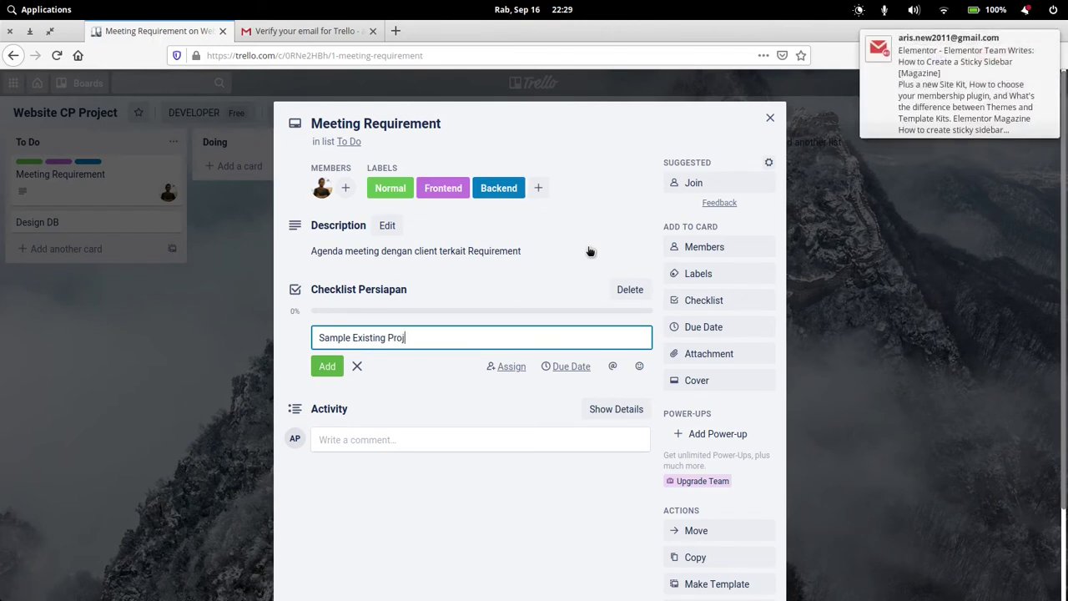
type("ect")
key("Return")
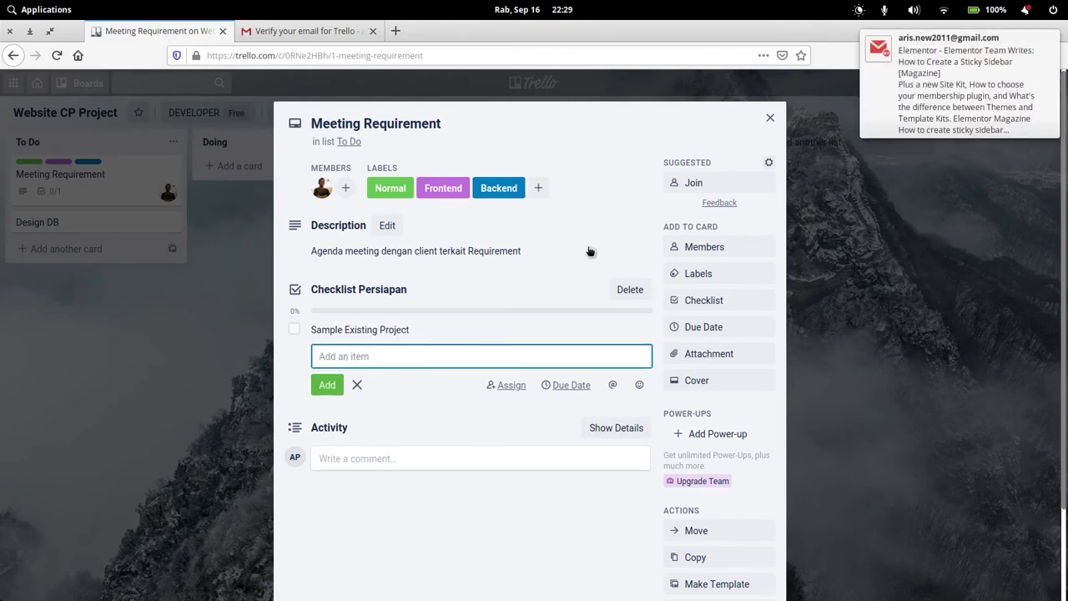
left_click(863, 32)
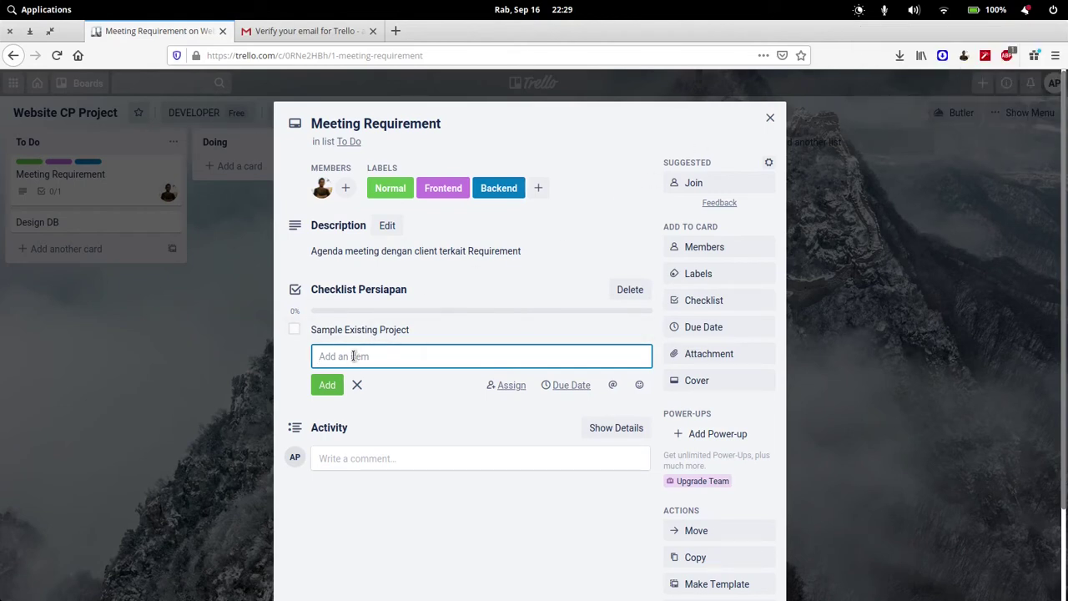
Add the 'Suggest Template' and 'Proposal' checklist items, then close the item box
type("Su")
type("mplate")
key("Return")
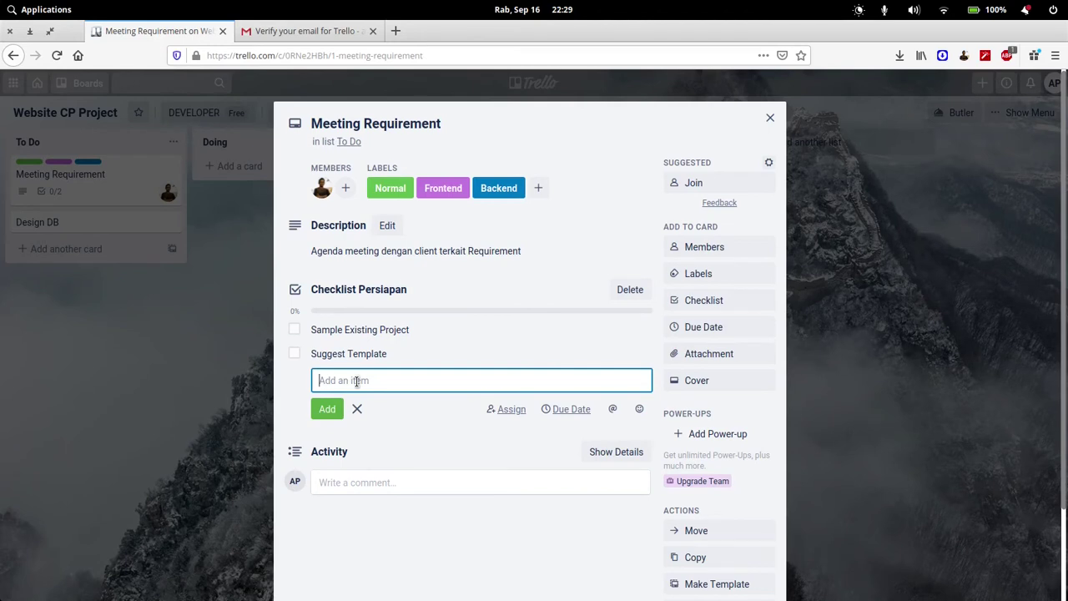
type("P")
key("BackSpace")
type("Pro")
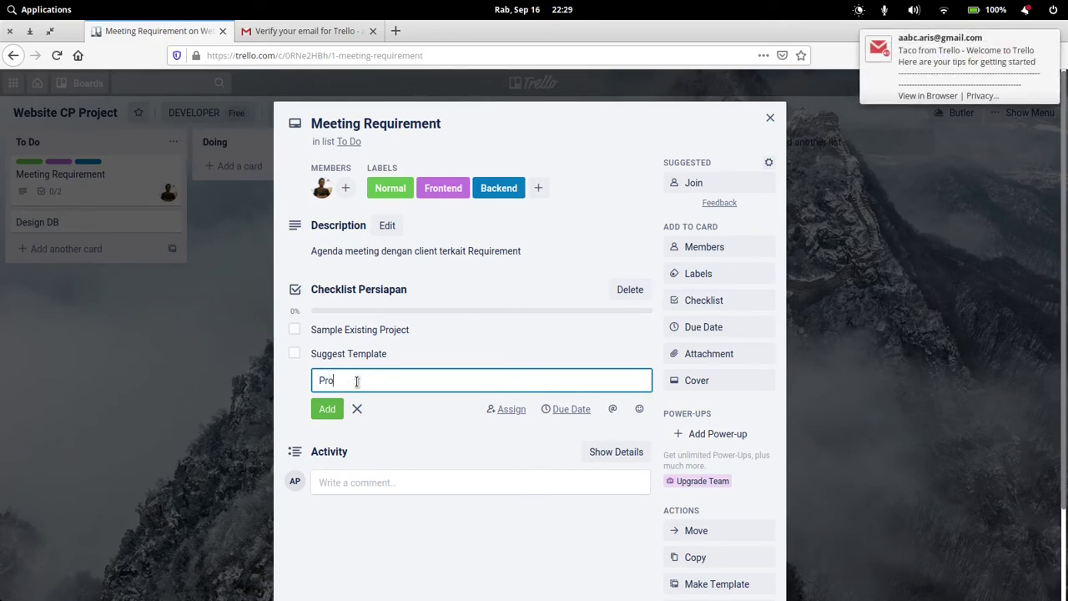
type("posal")
key("Return")
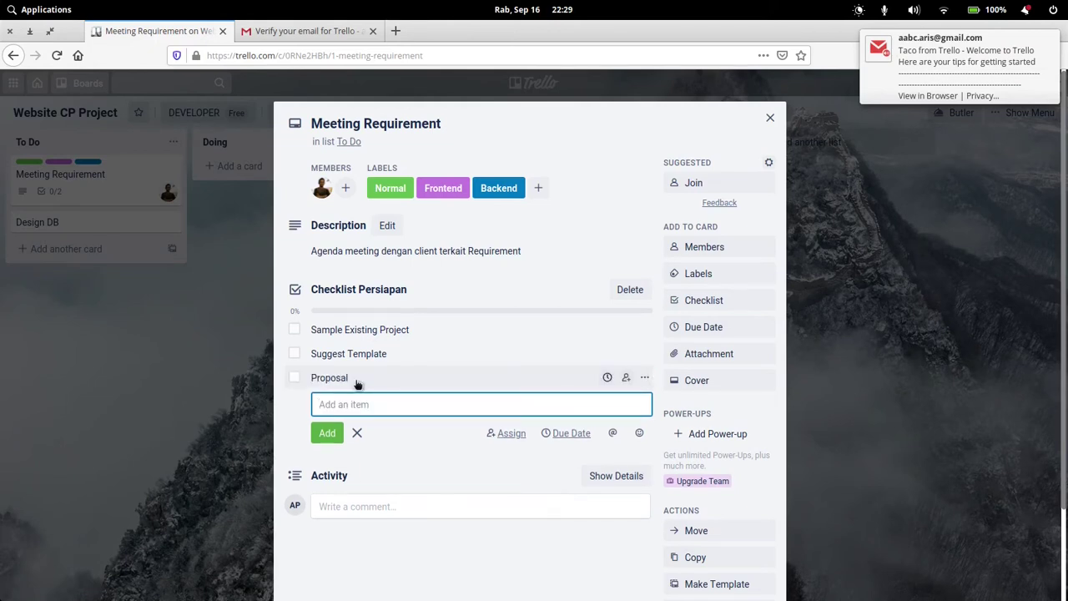
left_click(860, 35)
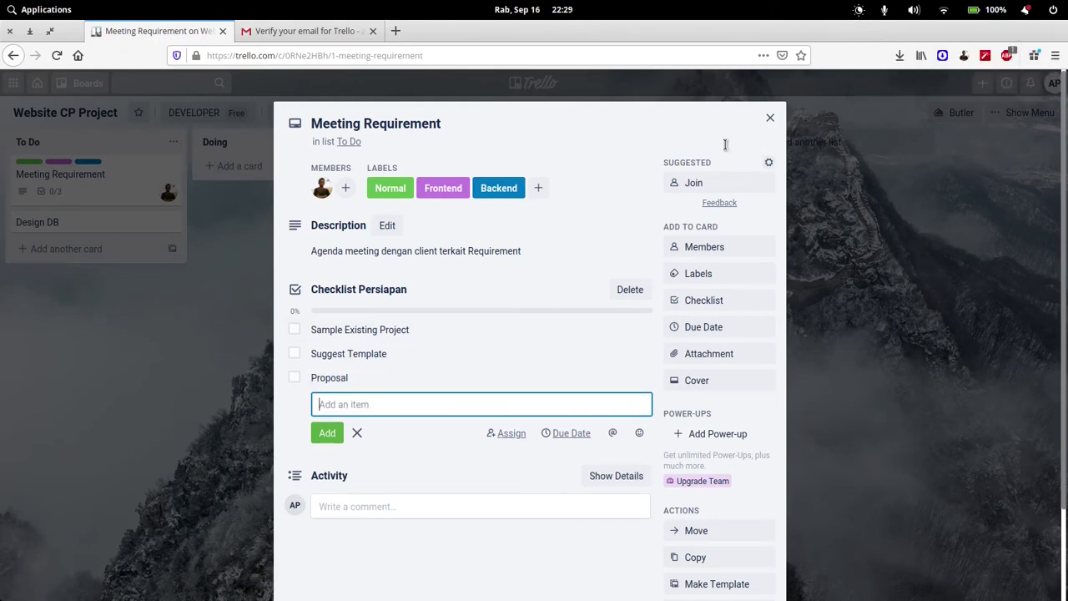
left_click(400, 458)
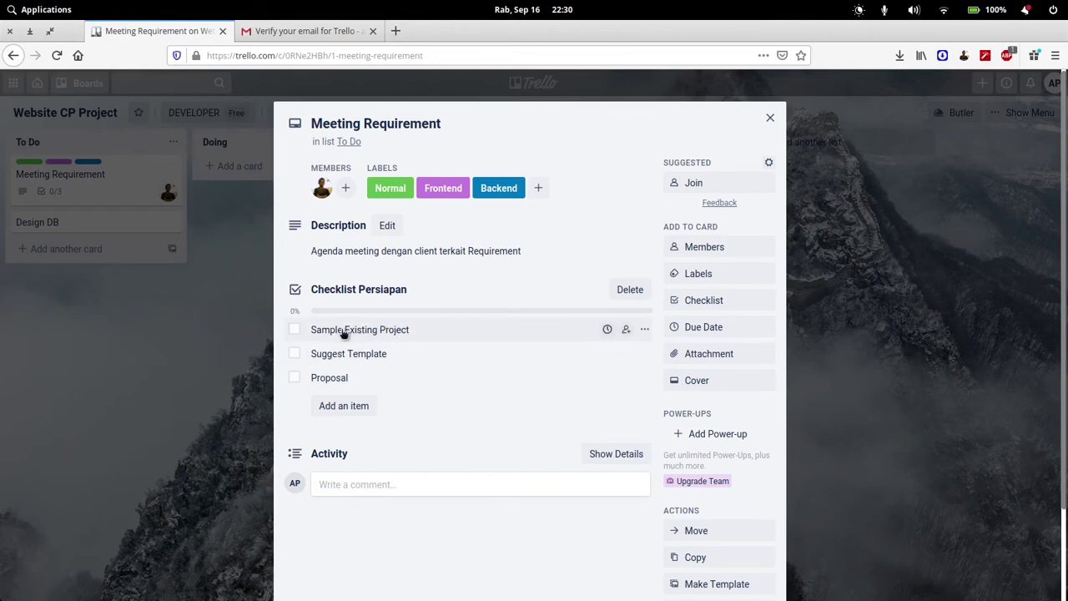
Tick Sample Existing Project so Checklist Persiapan reaches 33% and the badge shows 1/3
left_click(294, 330)
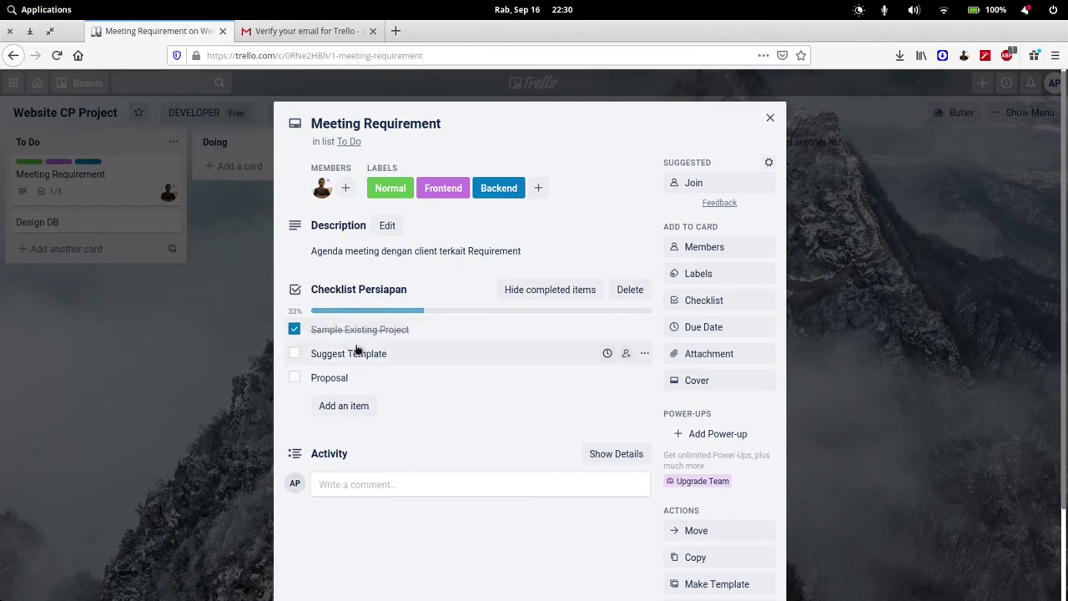
scroll(389, 369, "down", 2)
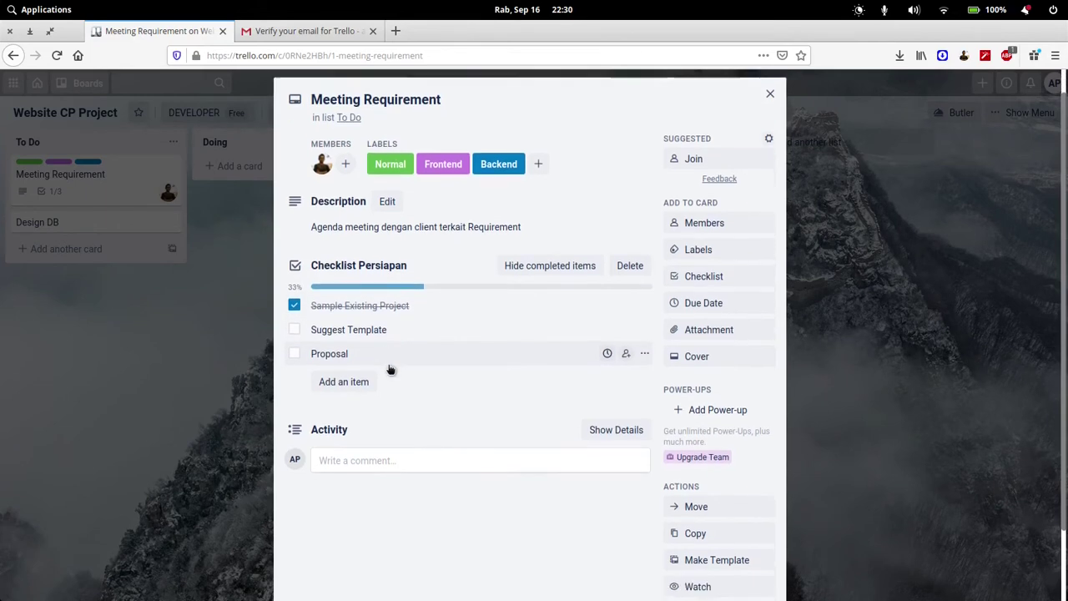
scroll(578, 226, "up", 2)
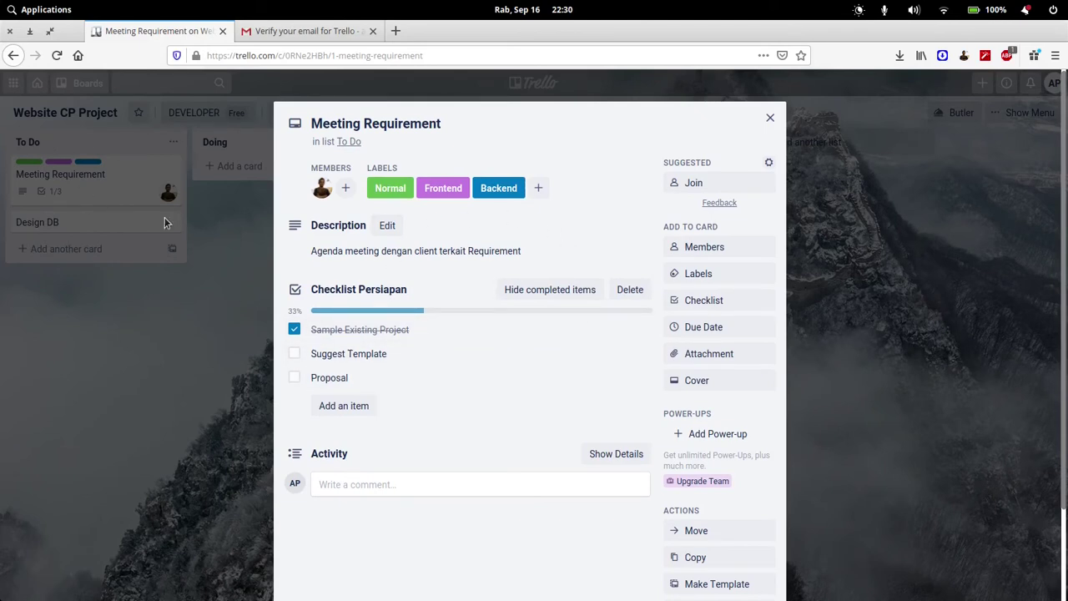
scroll(485, 410, "down", 2)
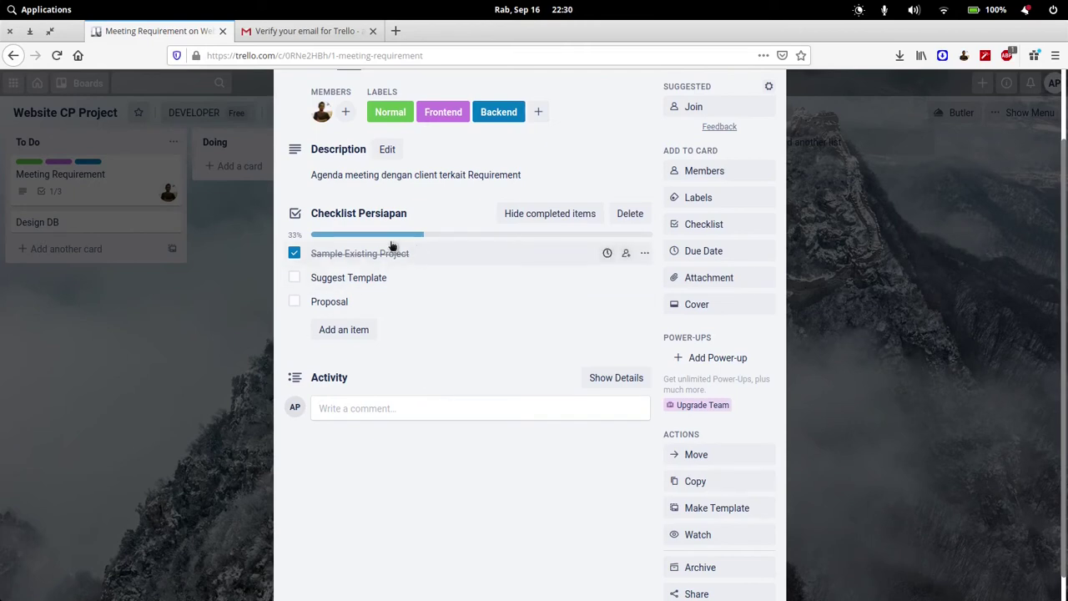
left_click(622, 382)
scroll(467, 434, "down", 1)
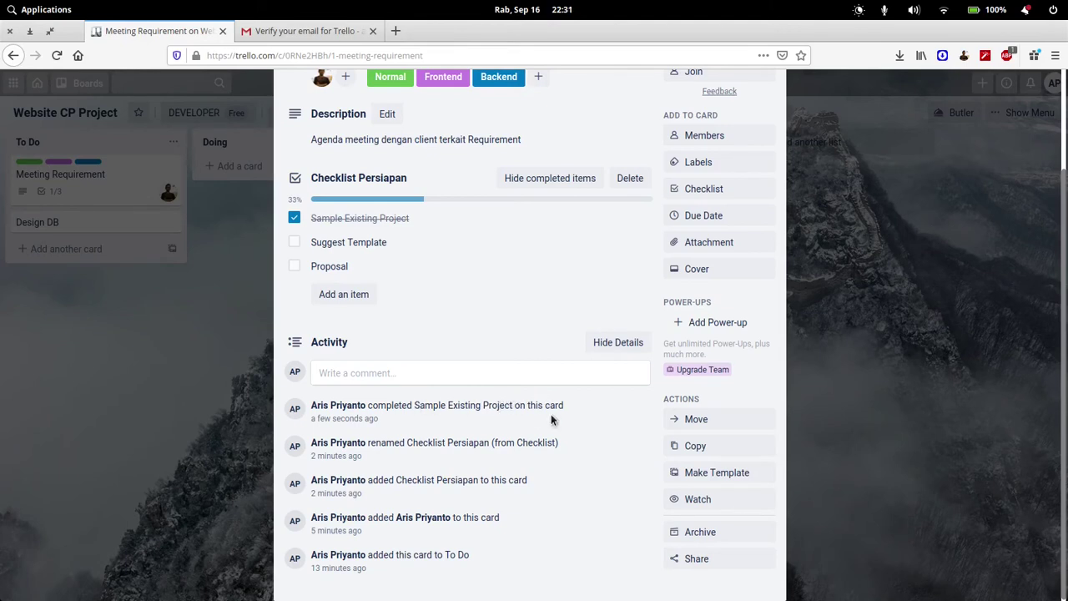
scroll(537, 411, "up", 2)
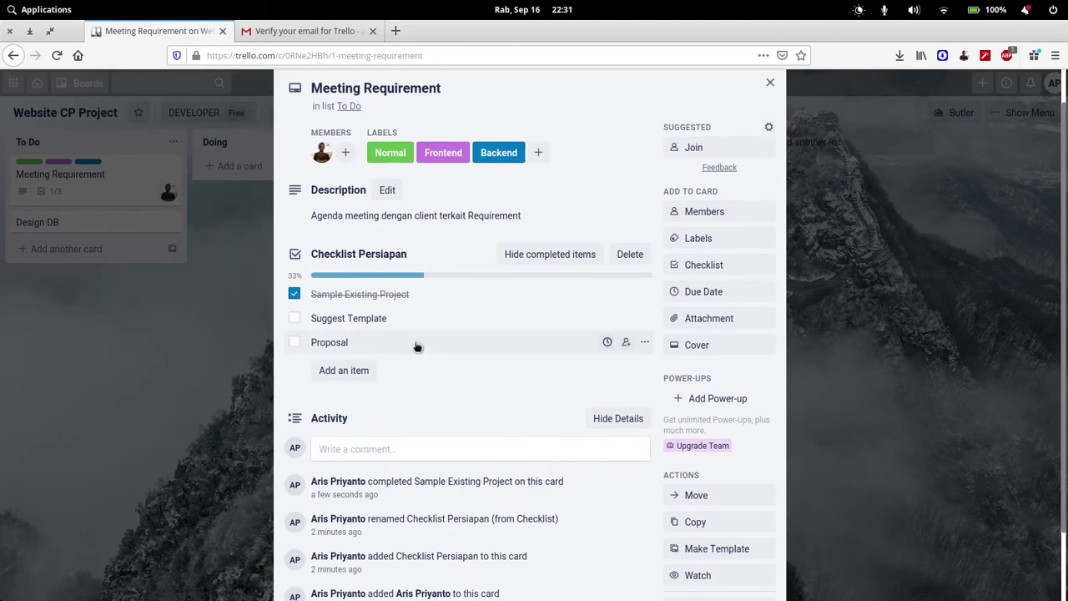
left_click(294, 319)
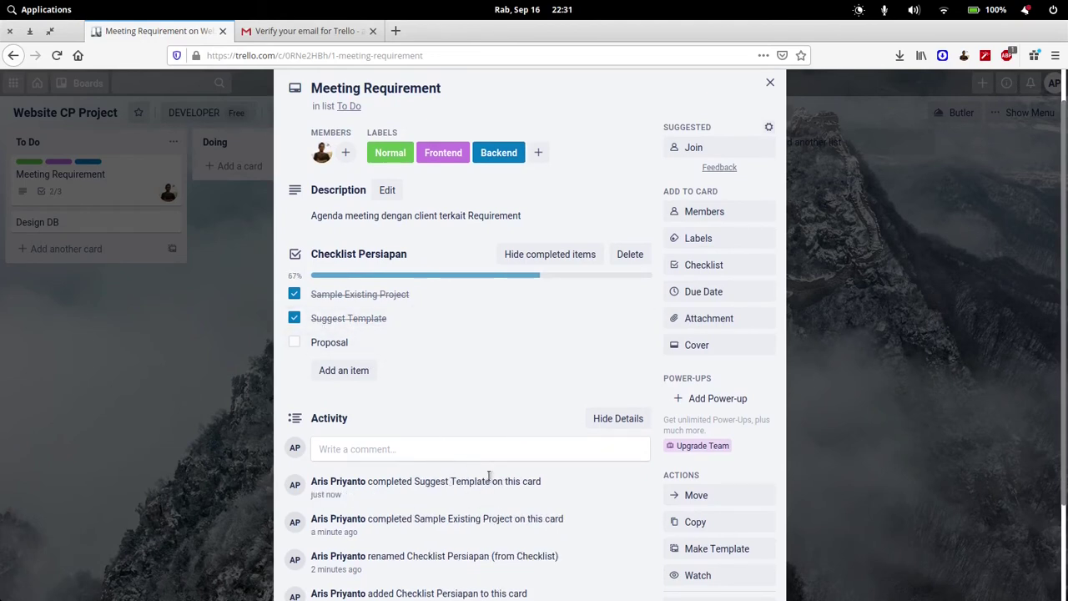
left_click(619, 421)
left_click(295, 318)
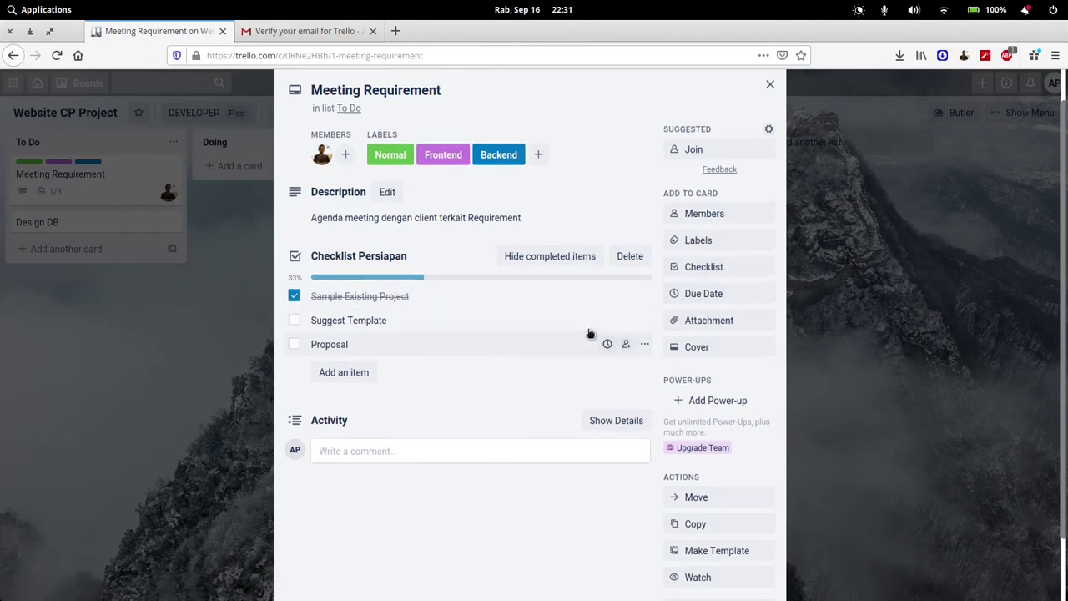
scroll(584, 317, "up", 2)
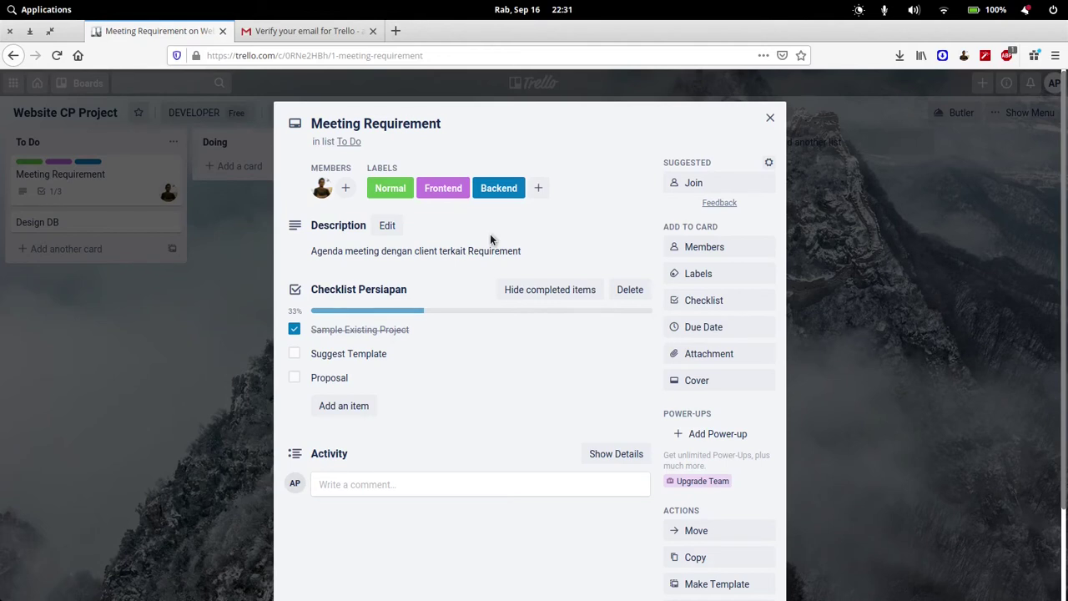
Pick September 18, 2020 as the card's due date
left_click(719, 331)
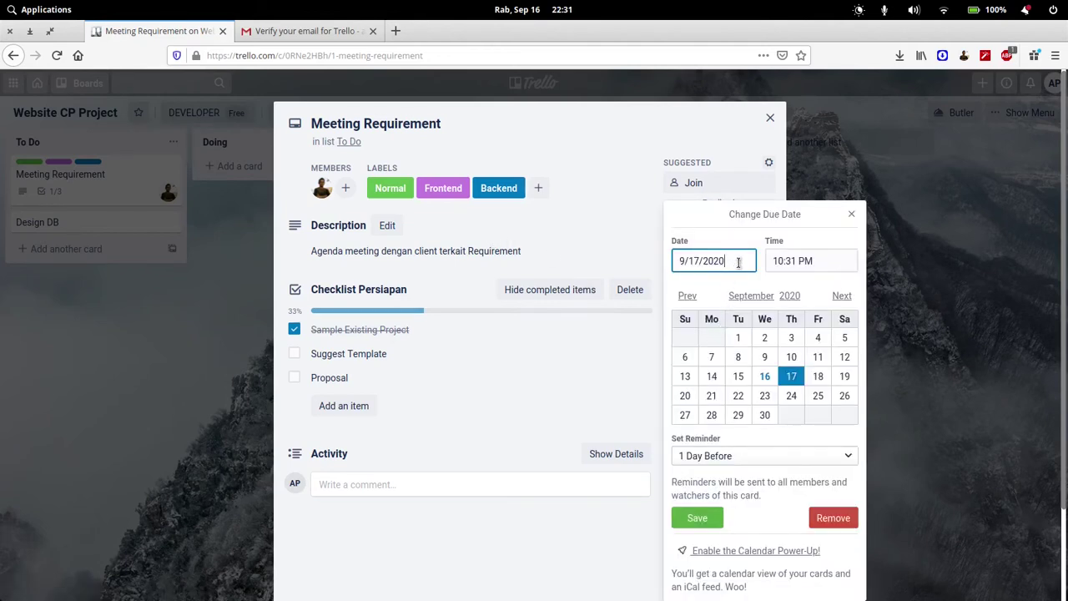
left_click(817, 381)
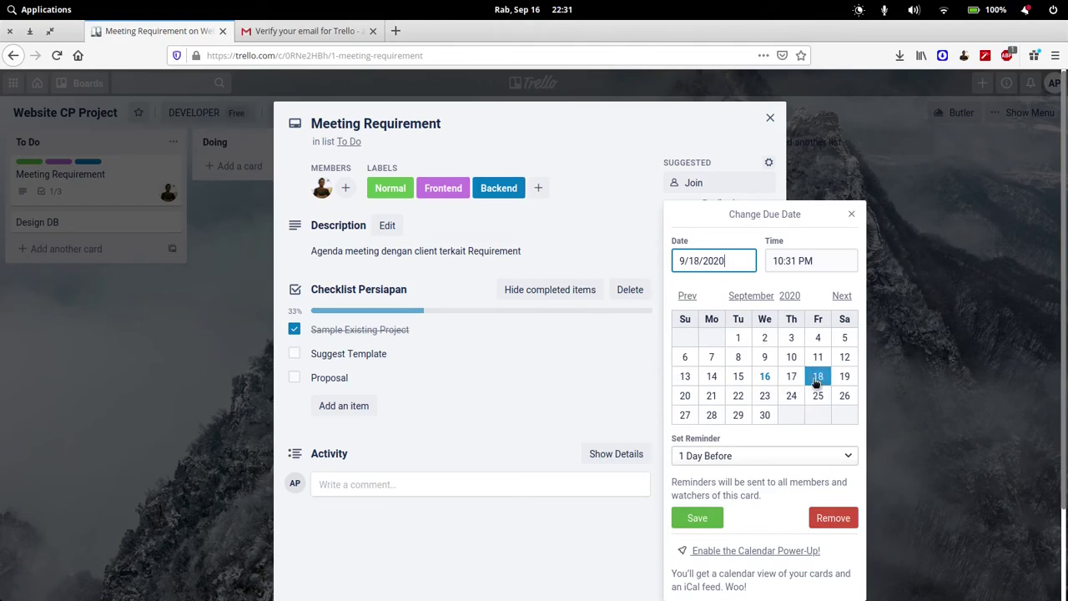
left_click(786, 266)
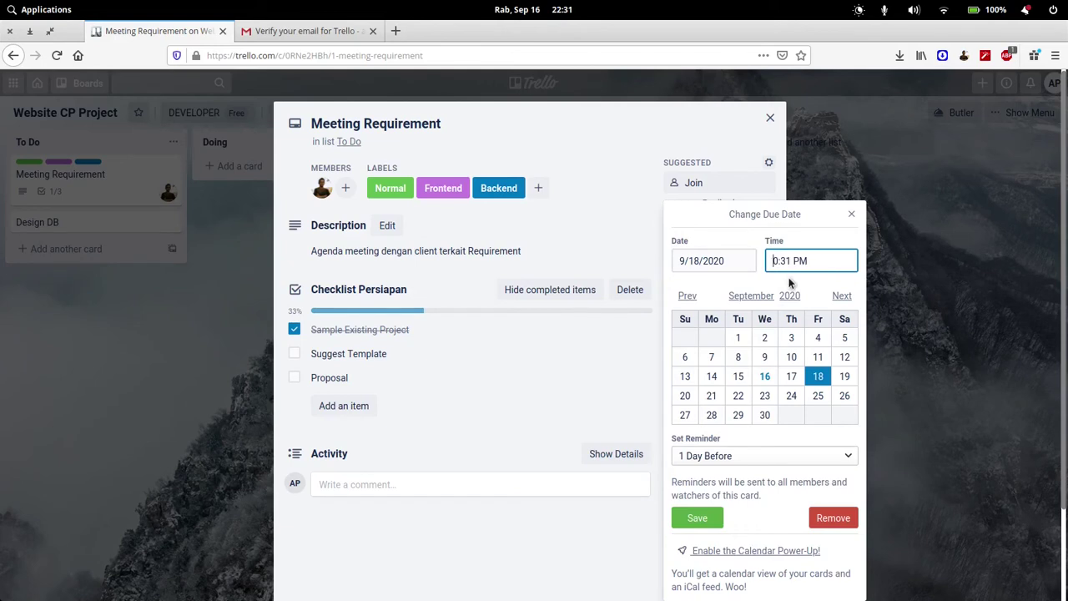
type("9")
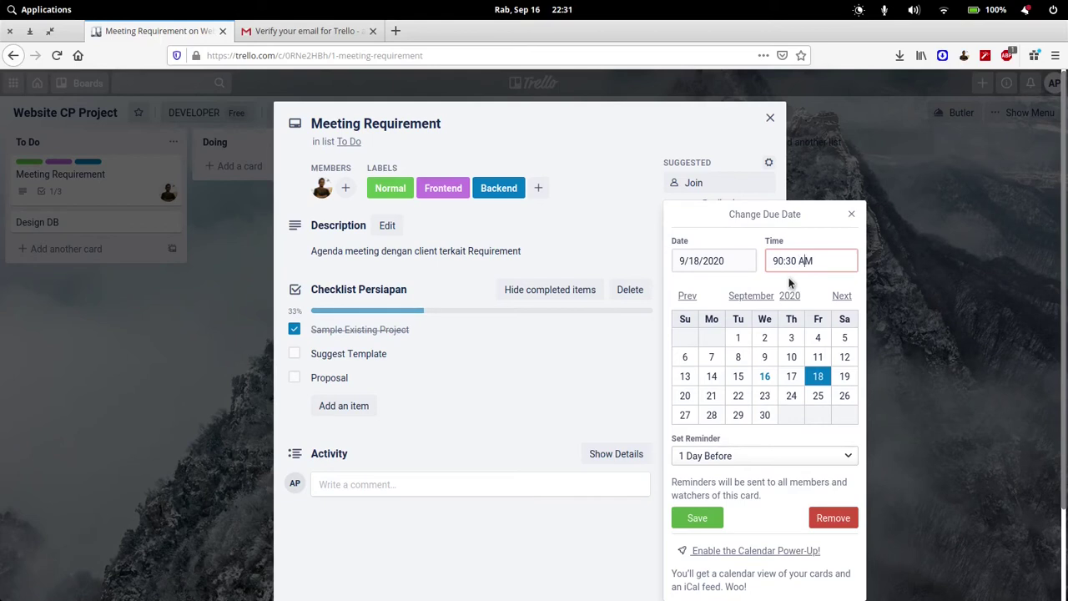
left_click(815, 240)
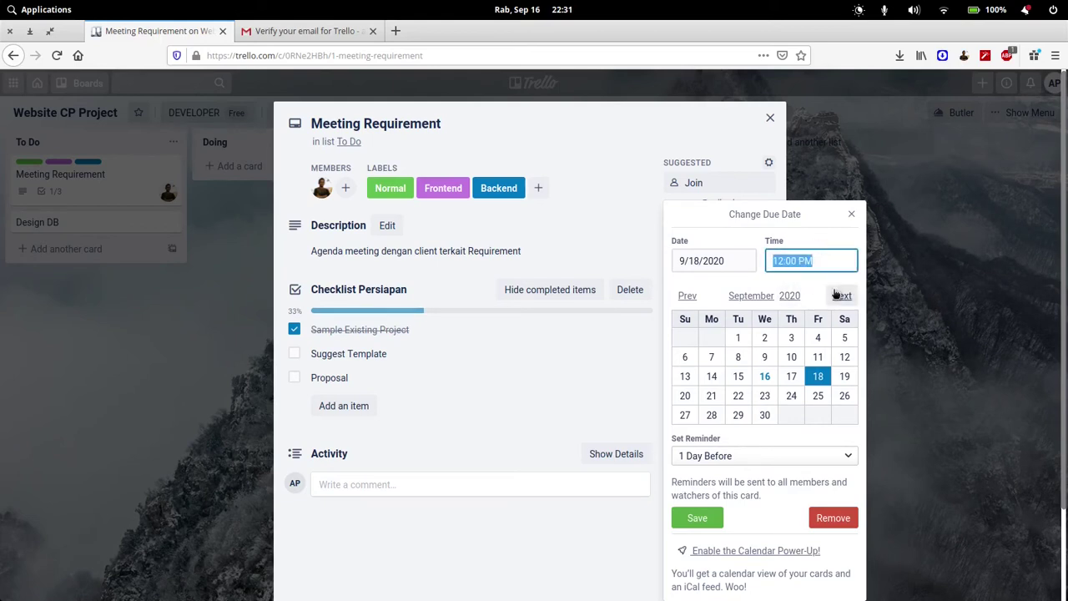
left_click(821, 260)
left_click(784, 262)
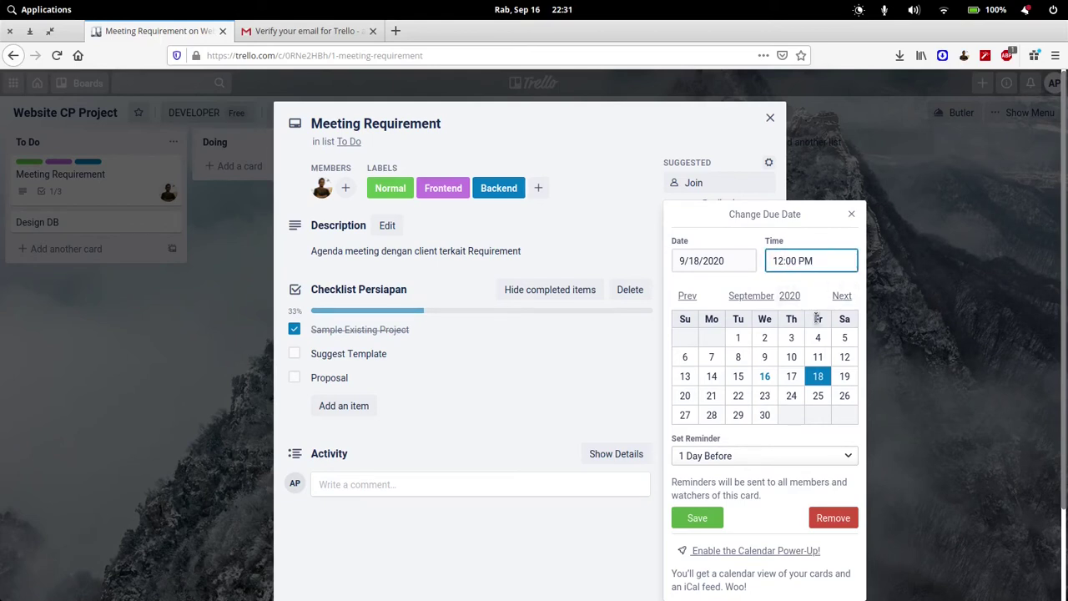
Change the due time to 9:30 AM and keep the reminder at 1 Day Before
key("BackSpace")
type("\\")
key("BackSpace")
key("BackSpace")
key("BackSpace")
type("09")
key("BackSpace")
type("3")
key("BackSpace")
type("A")
left_click(734, 260)
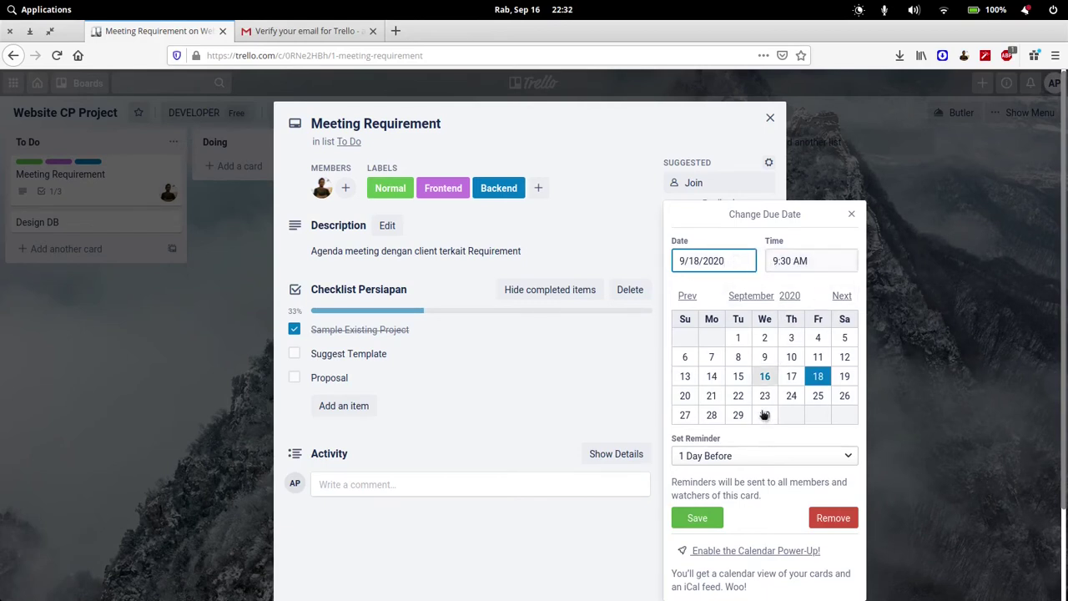
left_click(724, 456)
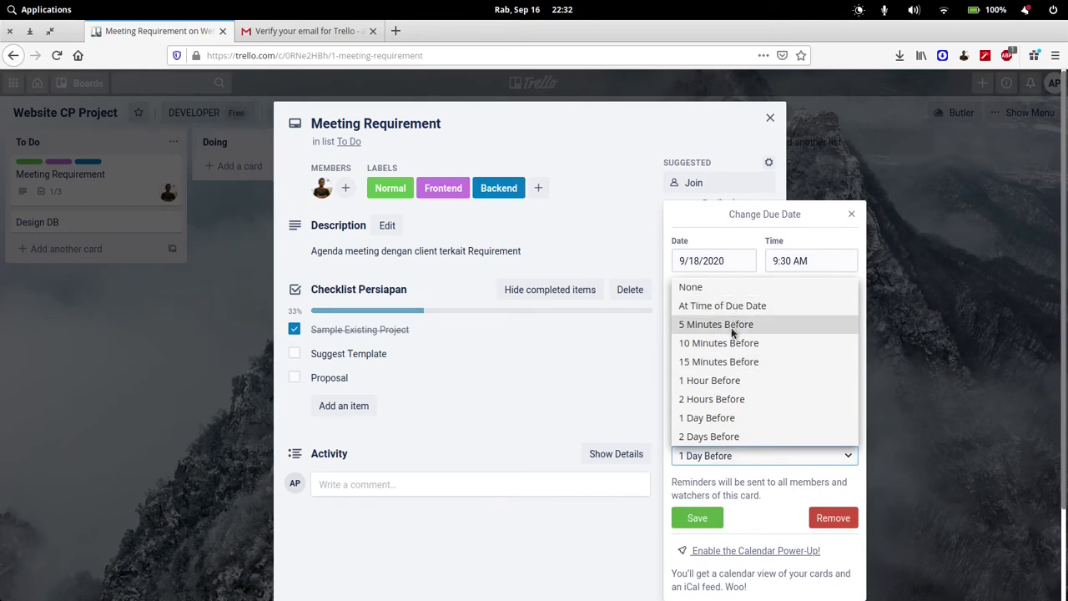
left_click(724, 422)
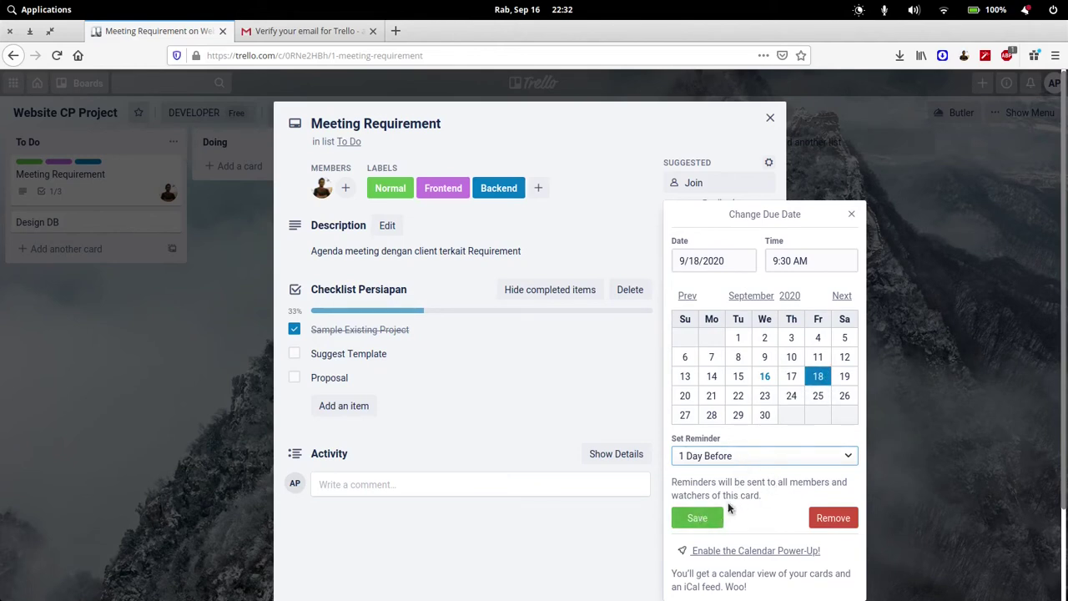
Save the Sep 18, 9:30 AM due date and dismiss the Trello notification
left_click(701, 519)
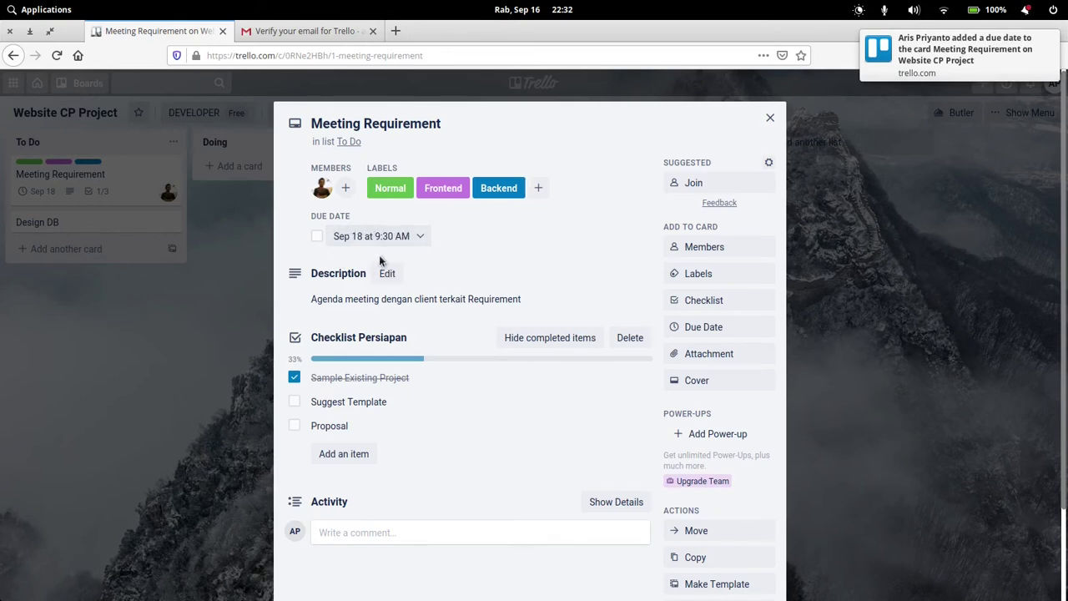
mouse_move(963, 67)
left_click(862, 32)
scroll(538, 384, "down", 2)
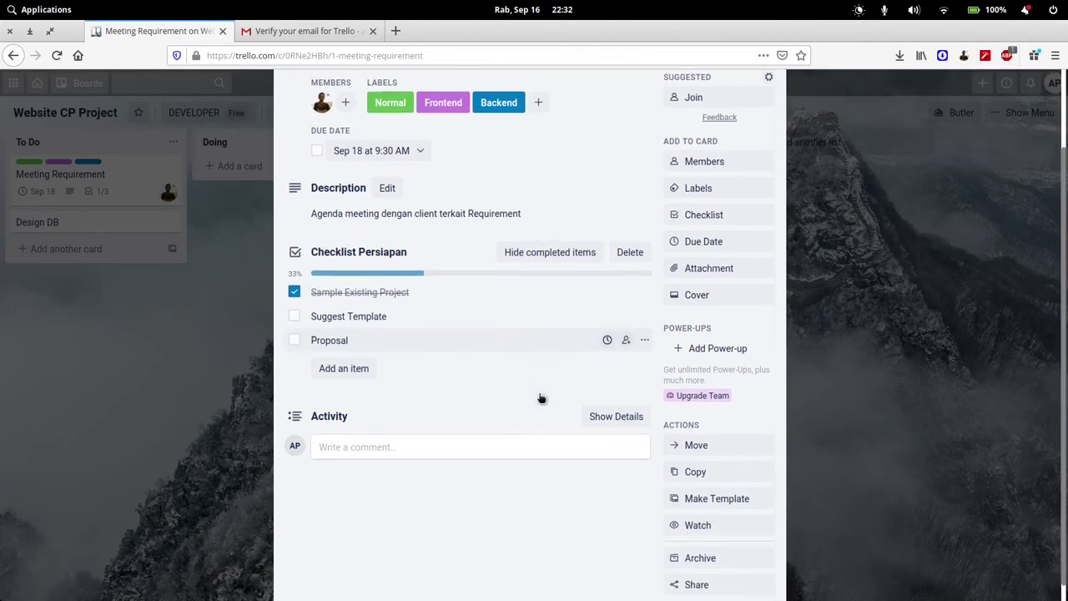
scroll(538, 389, "up", 2)
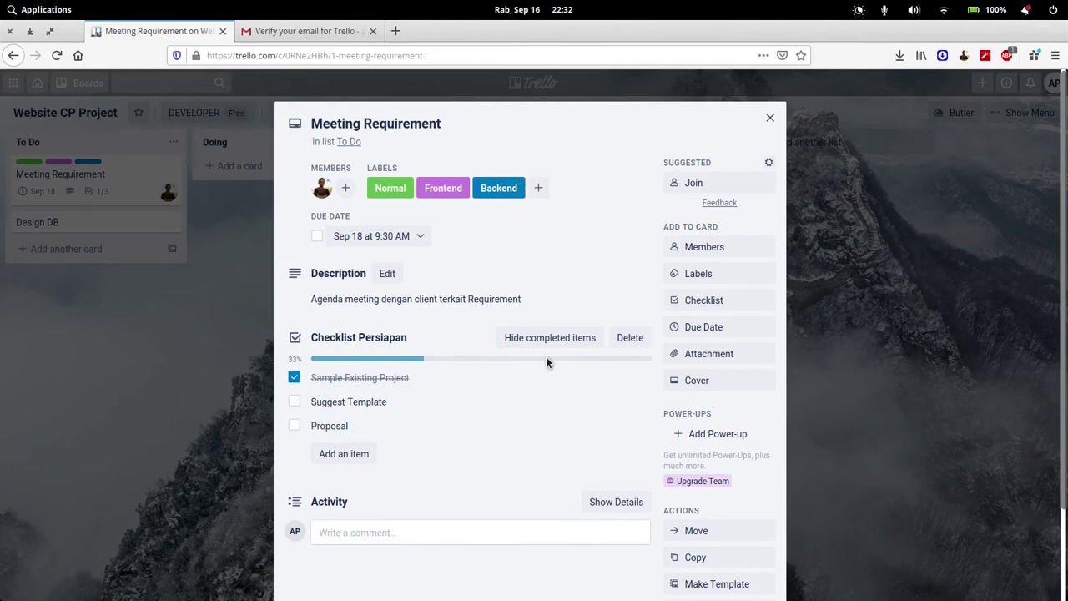
mouse_move(636, 397)
Start attaching a file from the computer and browse to the Pictures folder
left_click(711, 354)
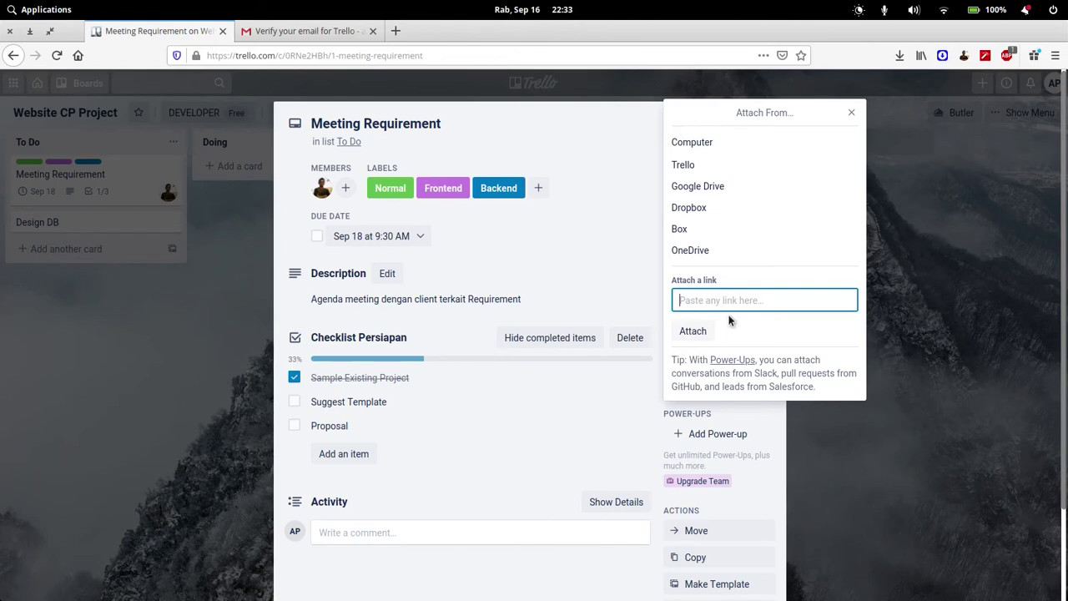
left_click(692, 143)
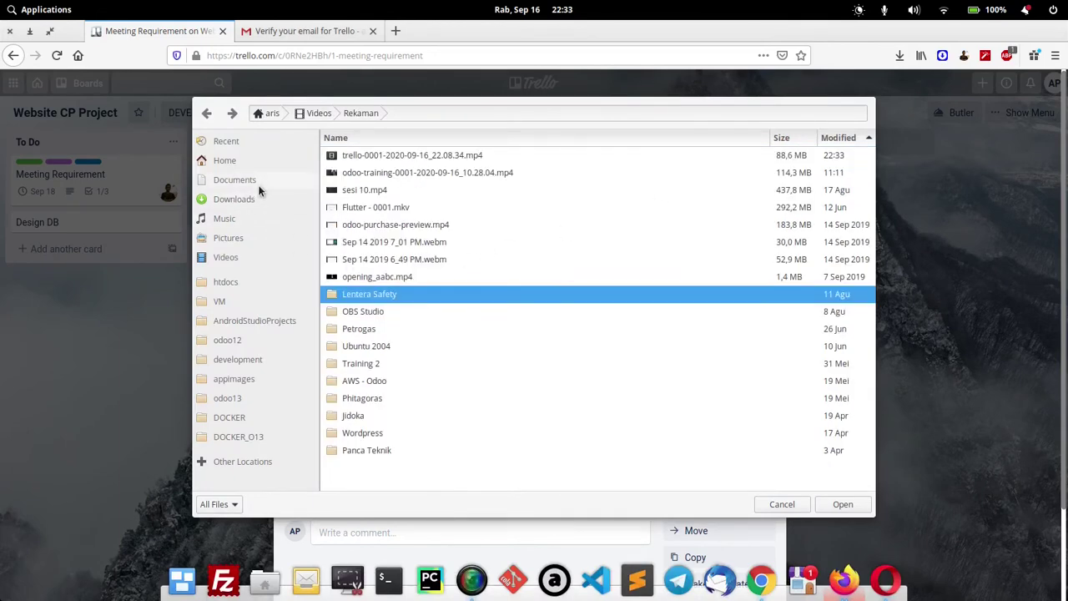
left_click(258, 185)
scroll(425, 255, "down", 15)
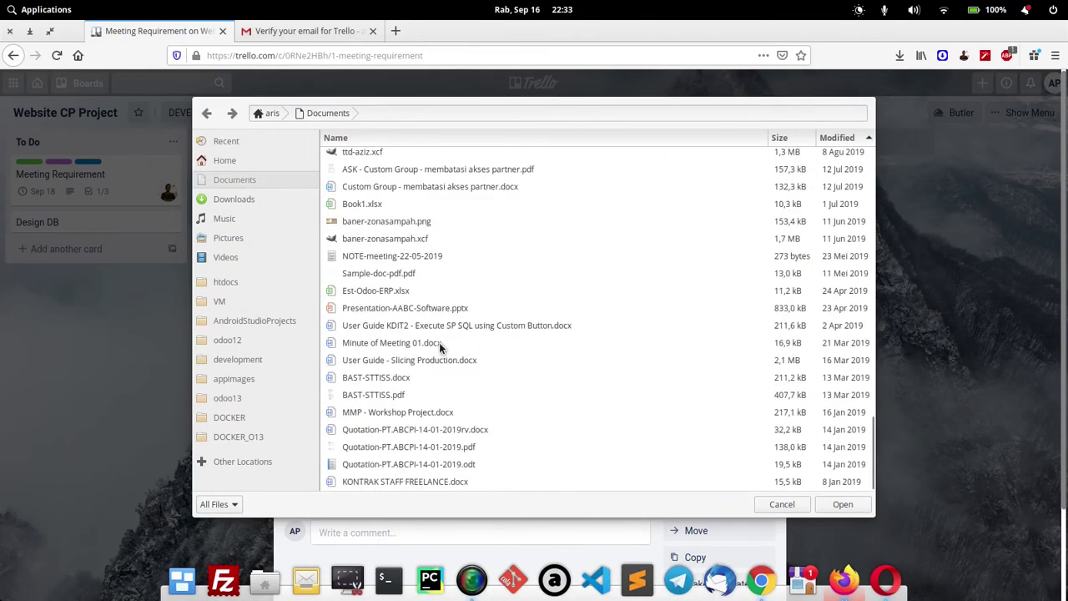
left_click(242, 239)
scroll(412, 267, "down", 3)
Attach hut-ri-75-512x261.jpg so it becomes the card cover
left_click(377, 265)
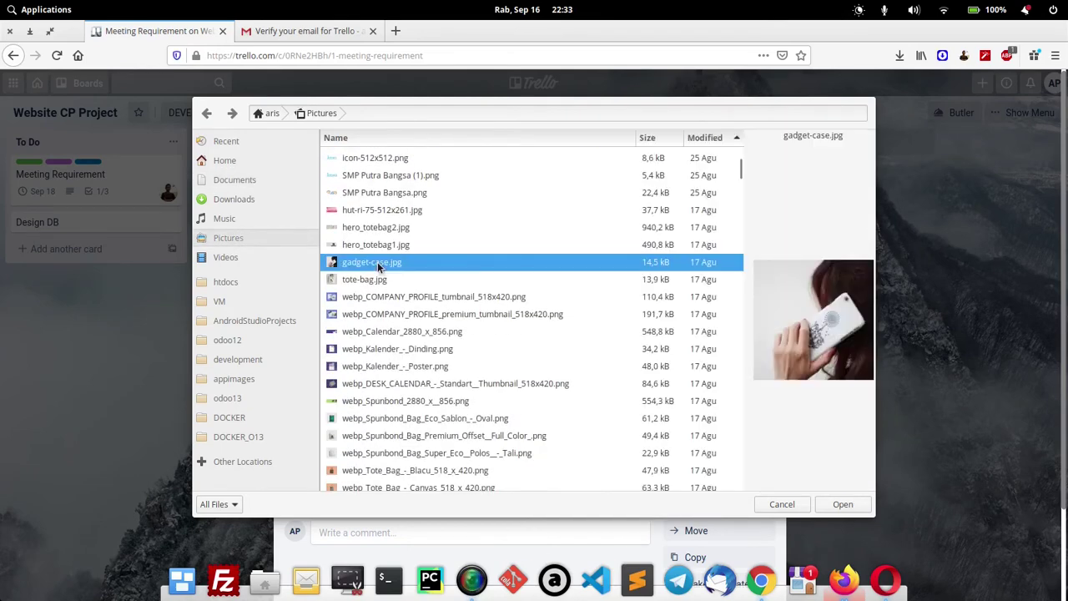
left_click(386, 281)
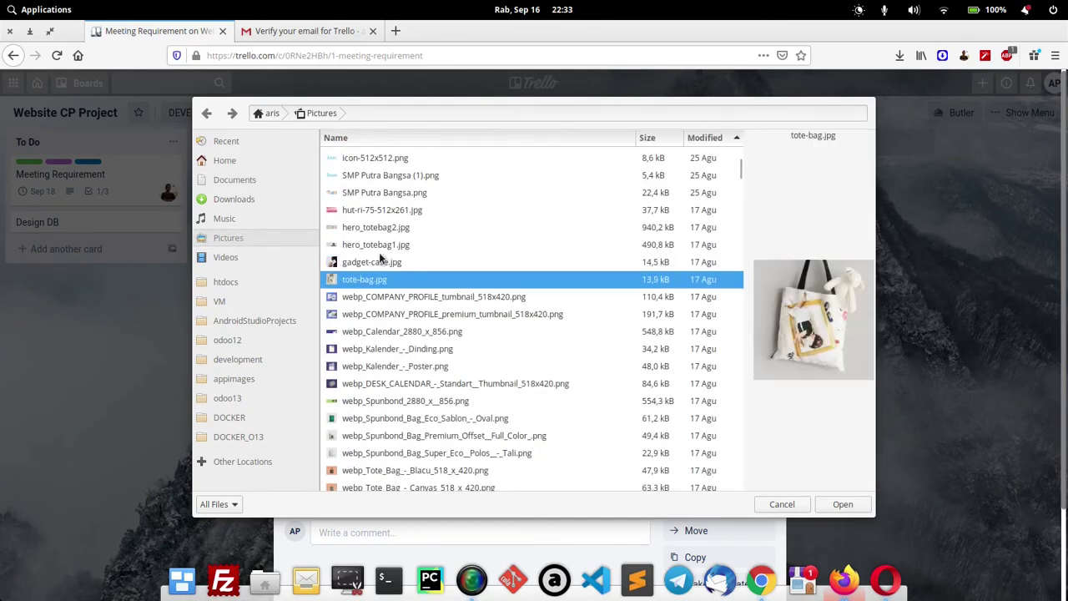
left_click(381, 214)
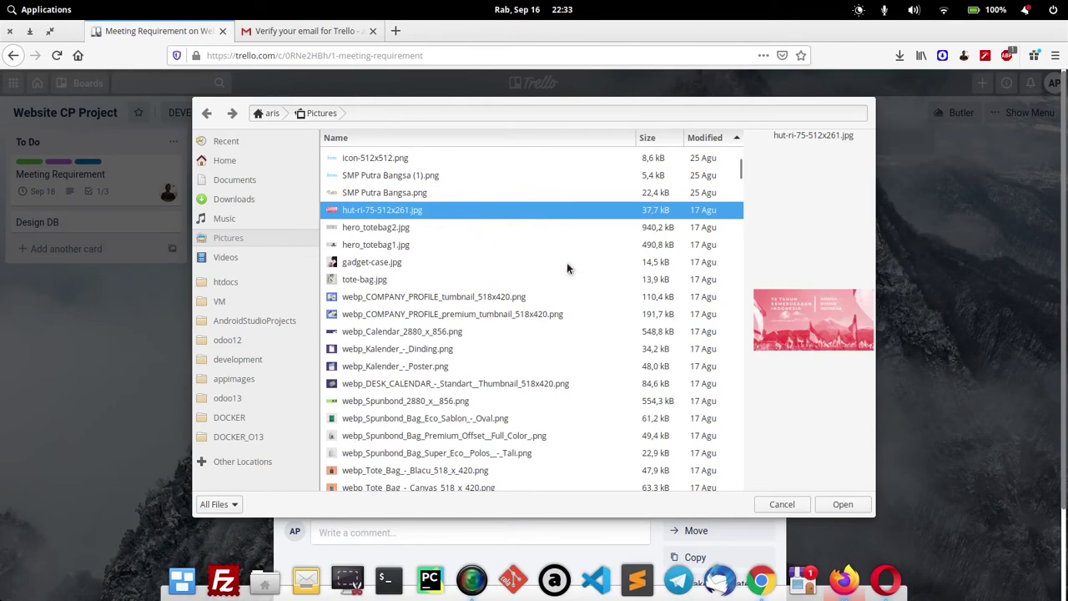
left_click(841, 504)
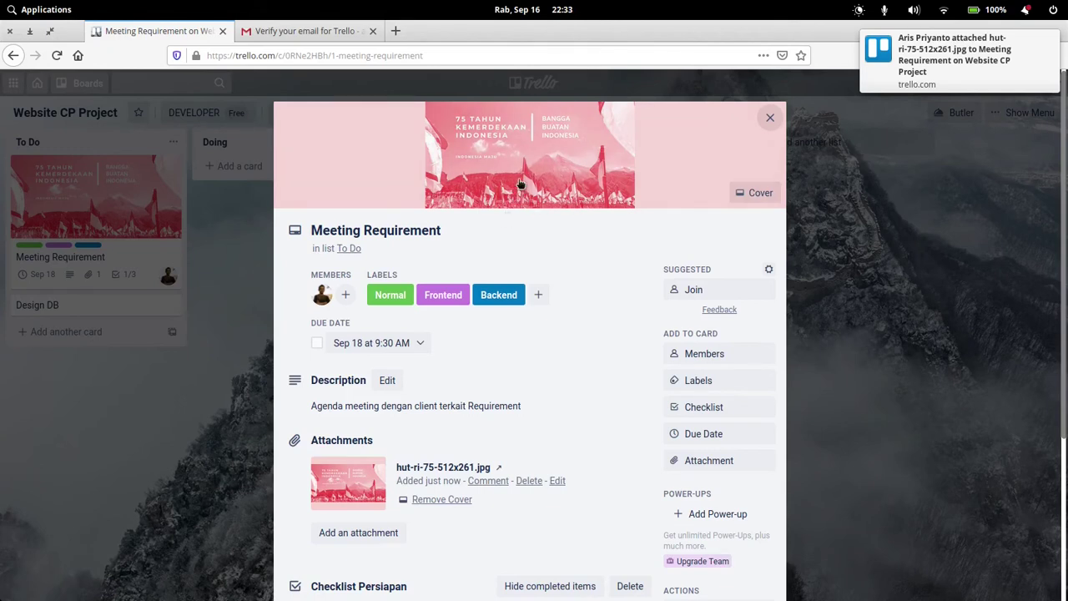
scroll(551, 345, "down", 3)
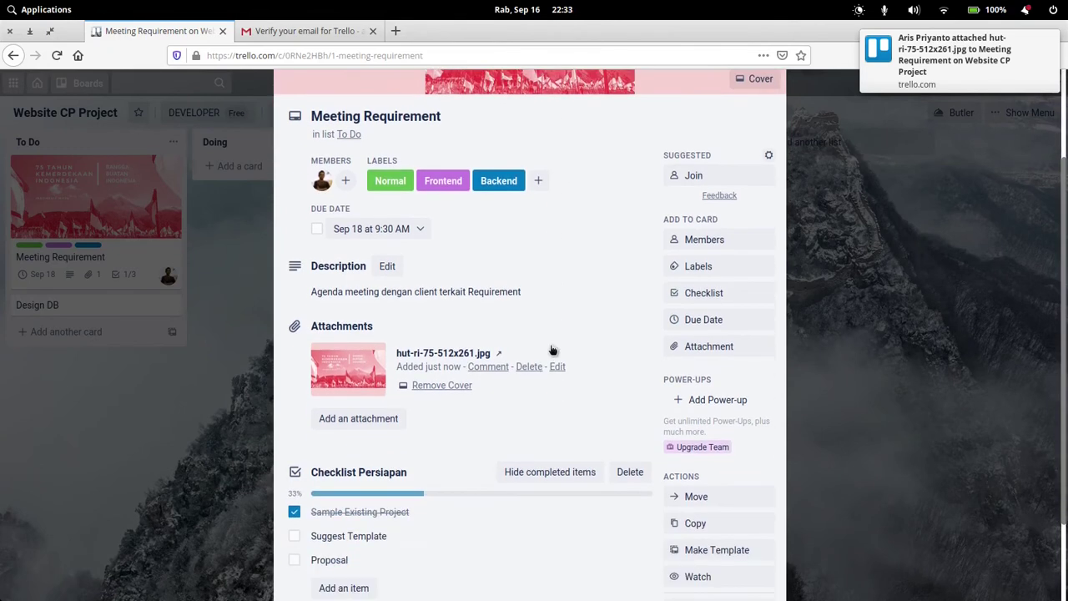
scroll(551, 399, "up", 3)
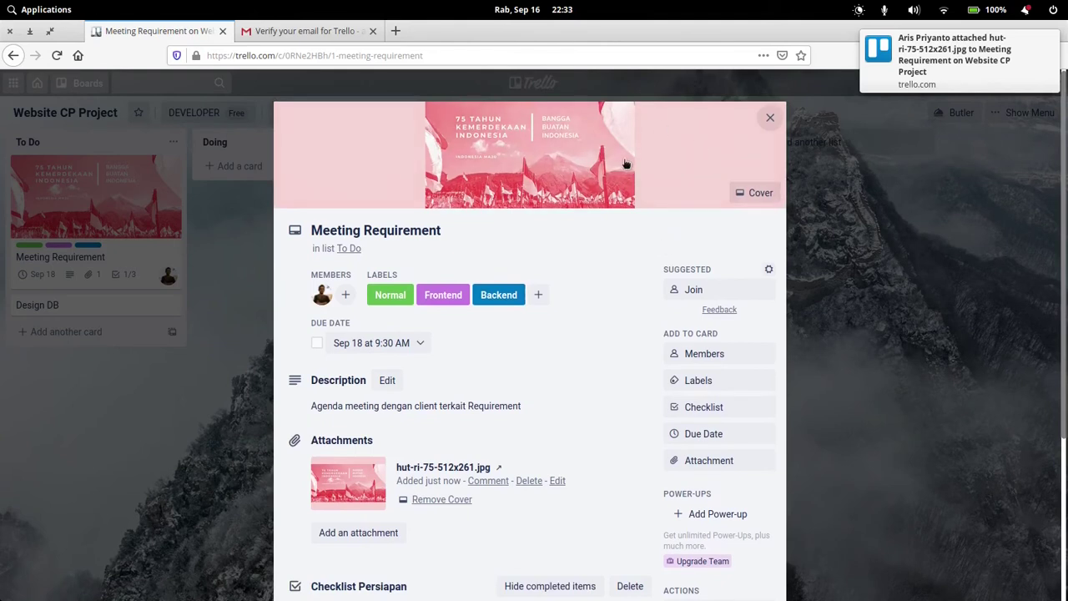
scroll(535, 426, "down", 5)
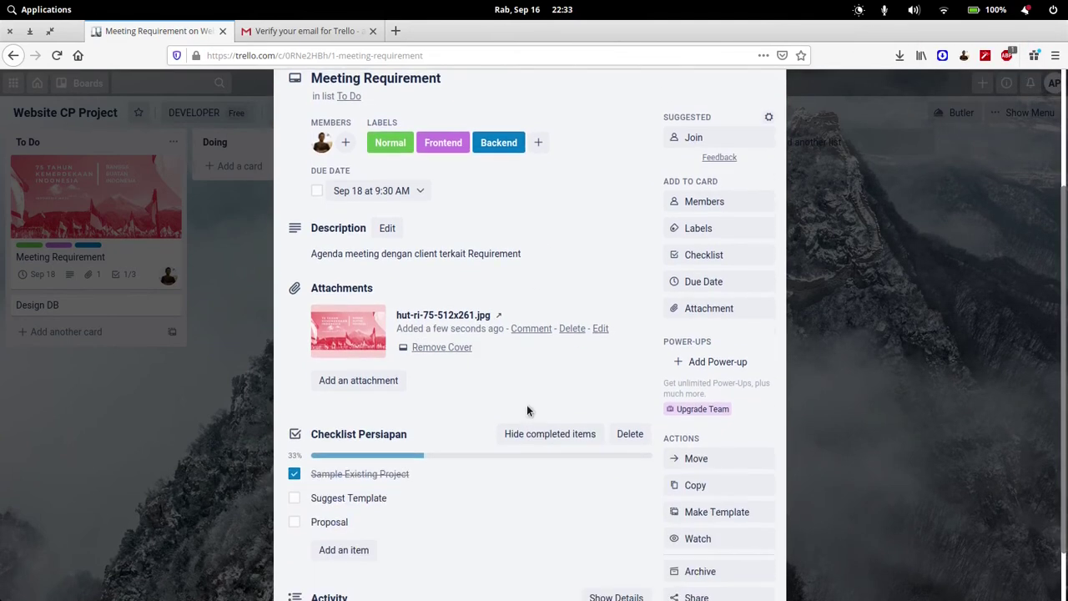
scroll(529, 410, "up", 5)
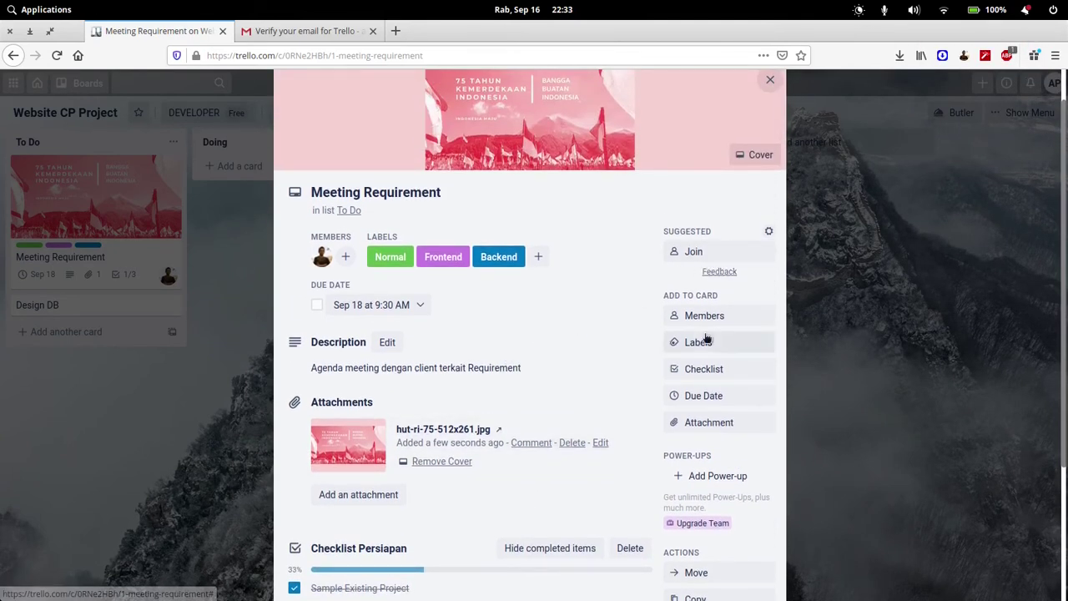
Attach Sample-doc-pdf.pdf from the Documents folder as a second card attachment
left_click(719, 423)
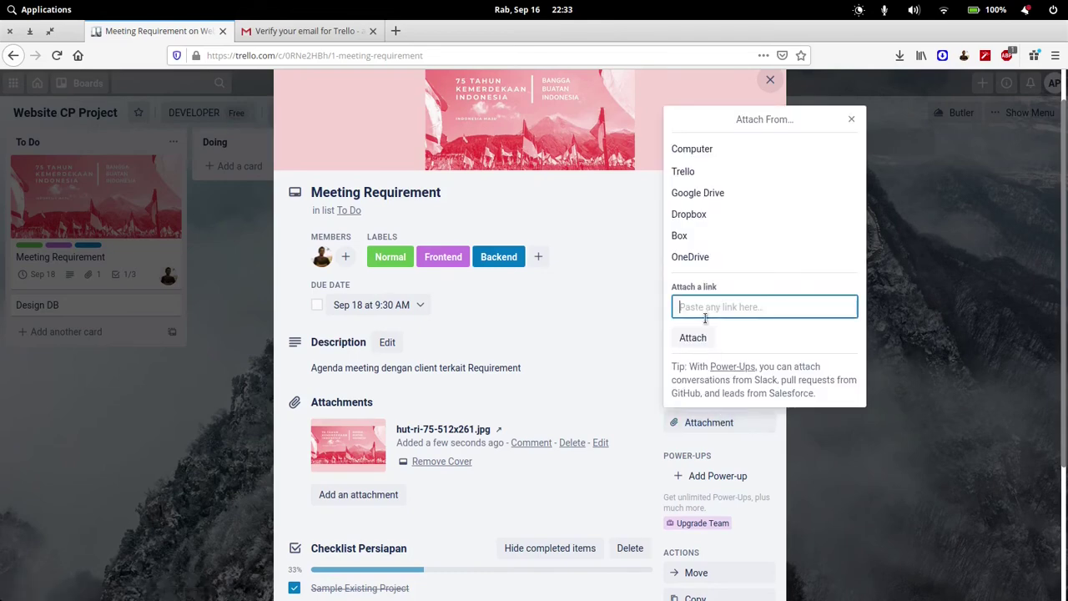
left_click(709, 151)
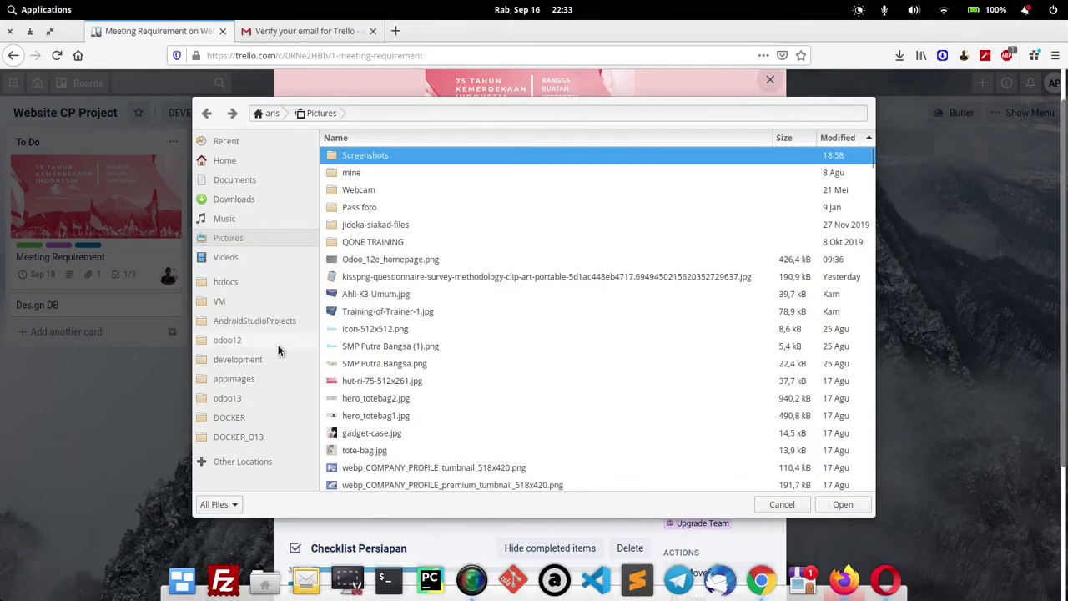
left_click(233, 179)
scroll(438, 321, "down", 15)
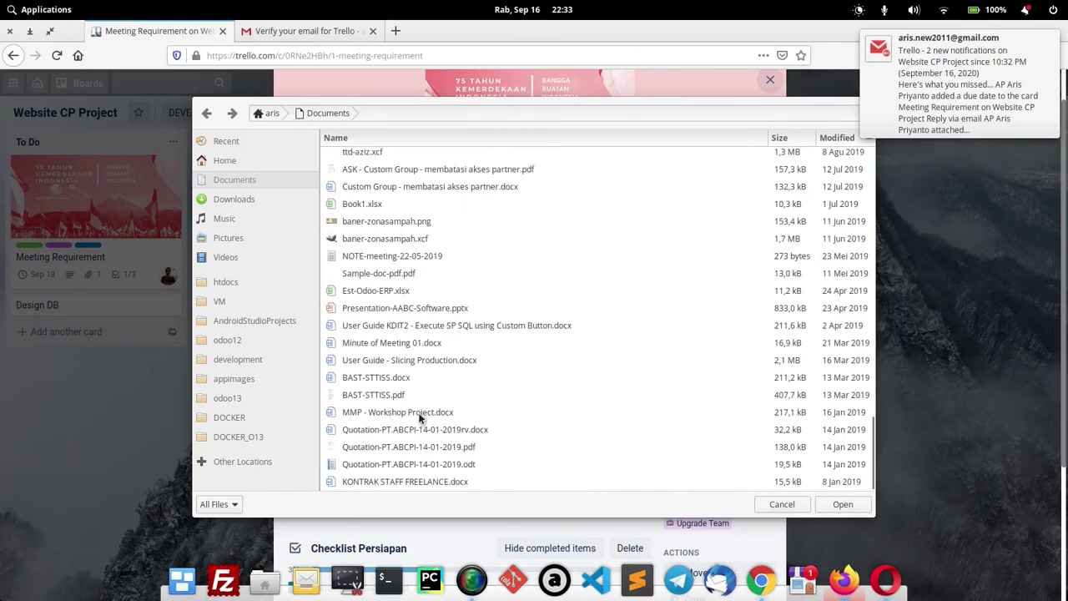
double_click(388, 273)
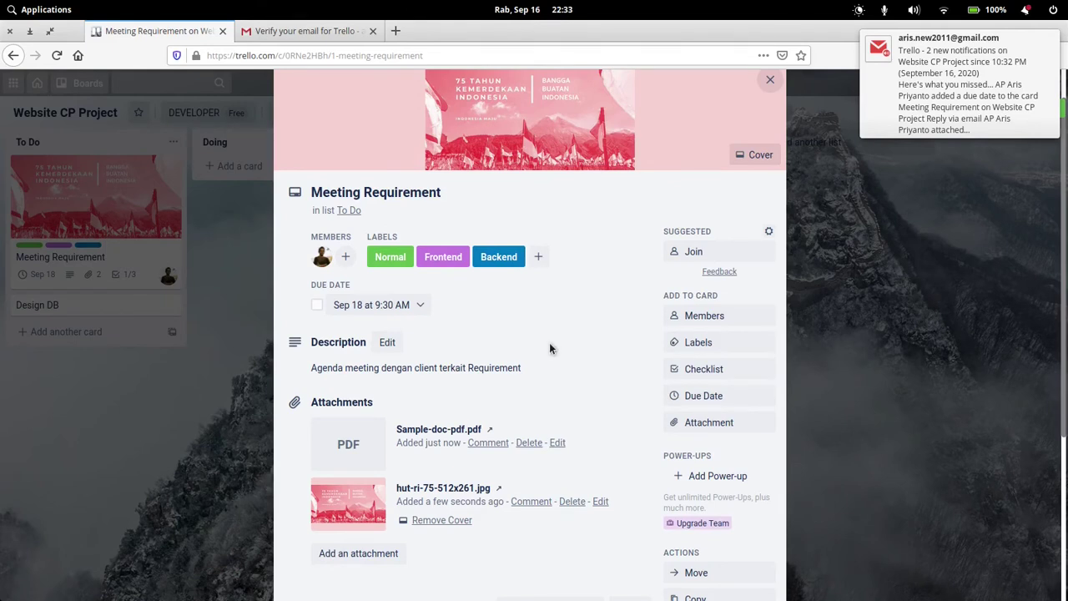
scroll(549, 342, "down", 5)
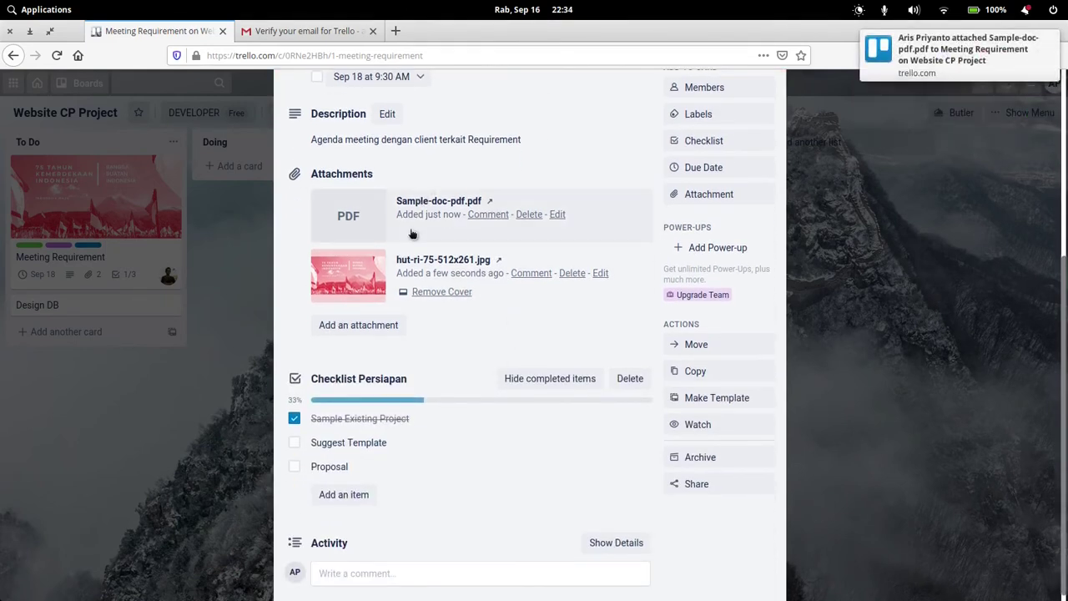
scroll(480, 206, "up", 6)
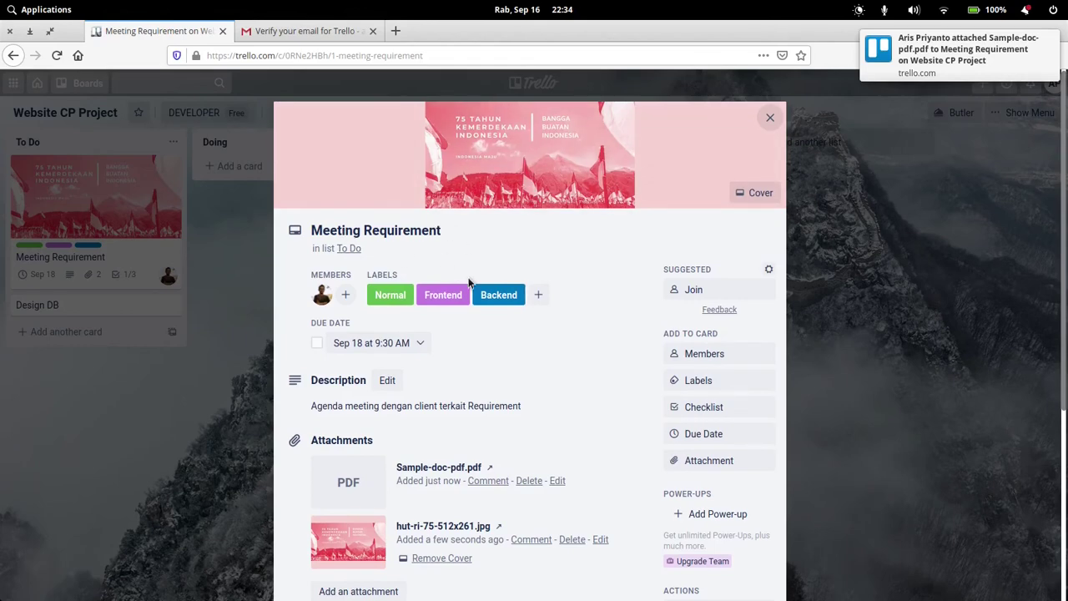
scroll(468, 282, "down", 5)
scroll(468, 284, "up", 1)
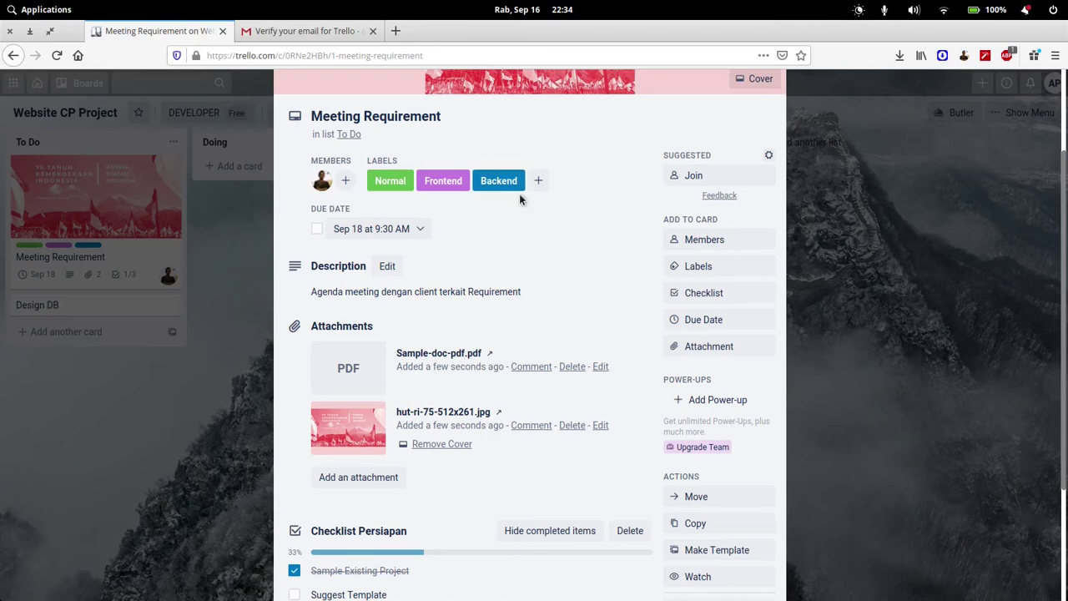
Assign the two remaining board members to Meeting Requirement, so it shows three members
left_click(346, 183)
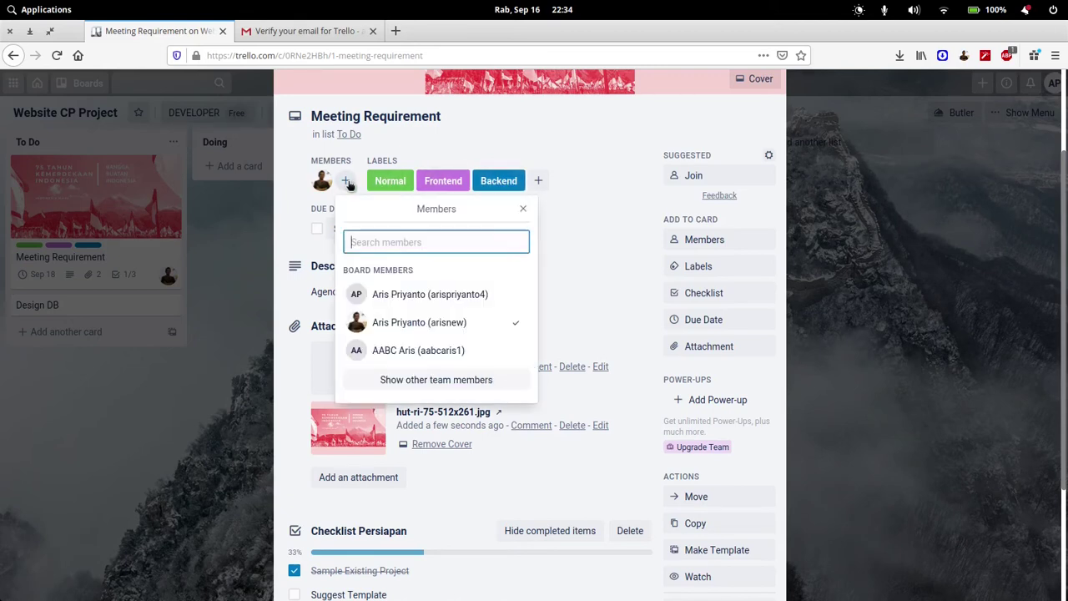
left_click(418, 350)
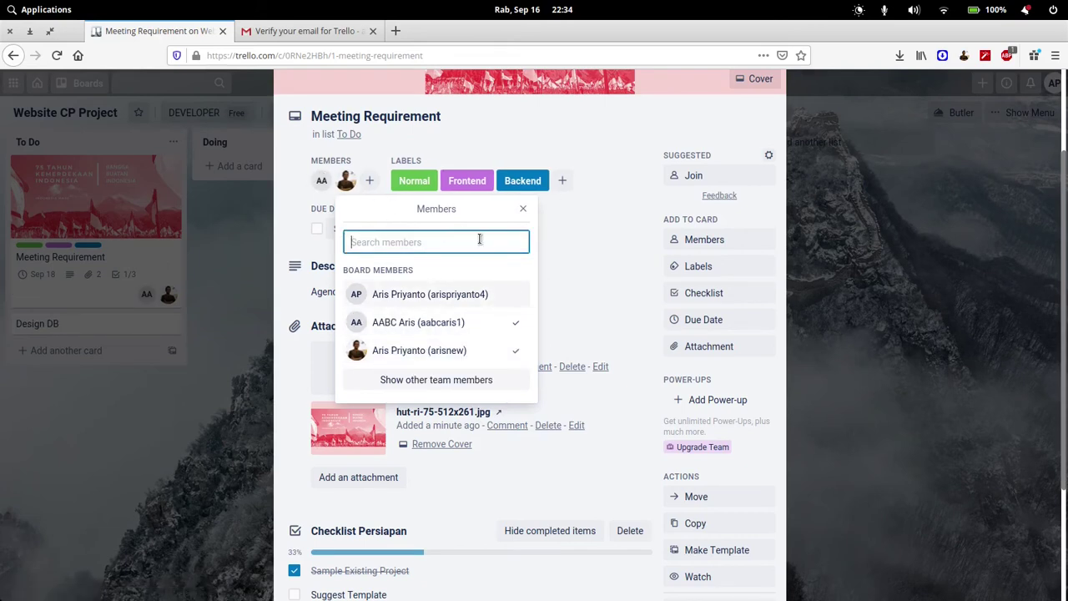
left_click(464, 293)
left_click(581, 275)
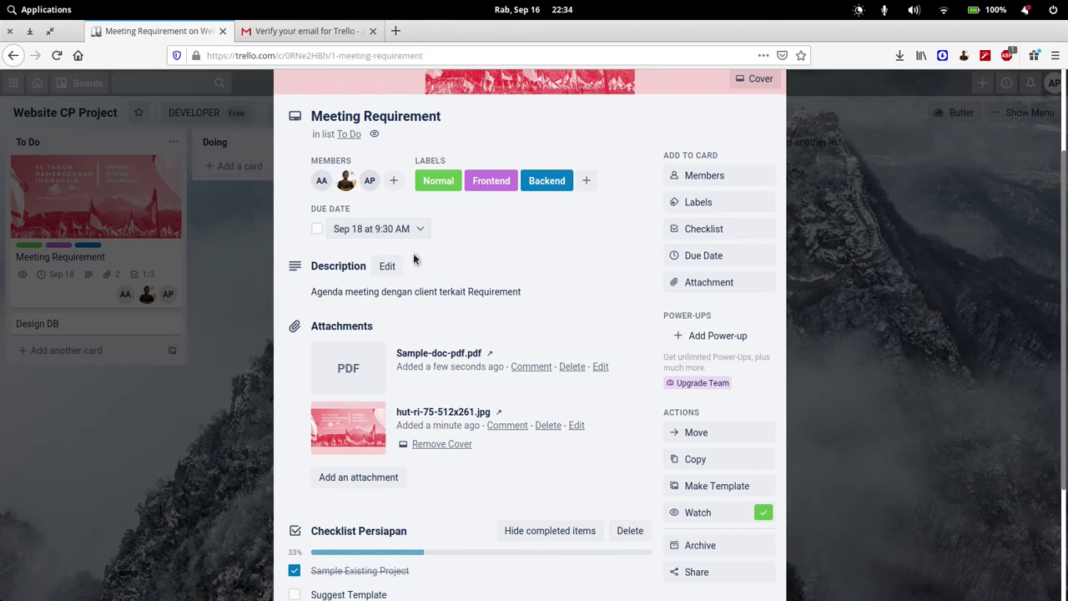
scroll(425, 298, "down", 1)
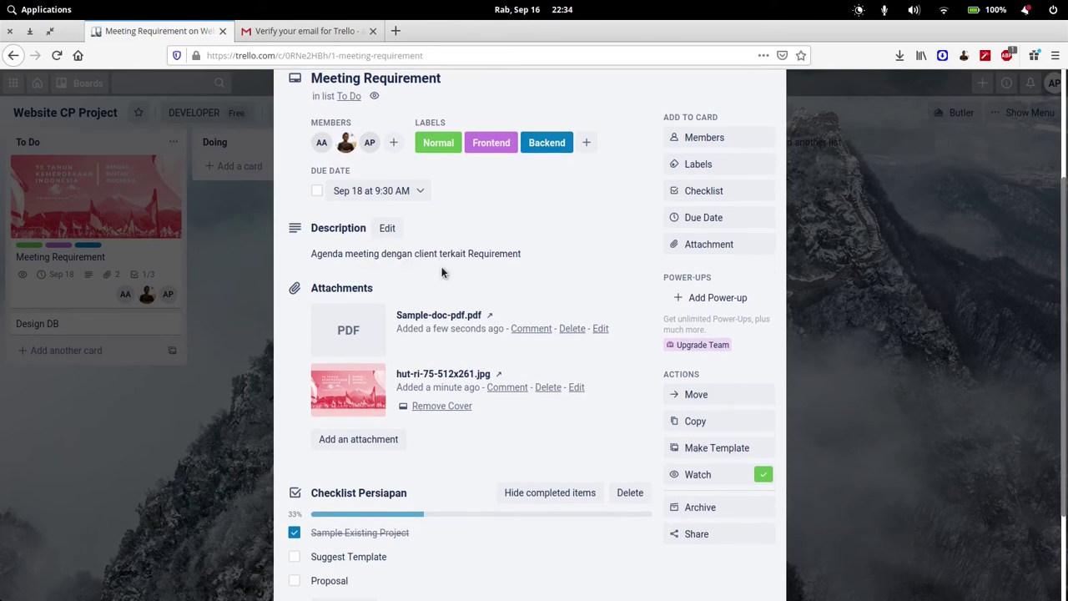
scroll(442, 266, "down", 3)
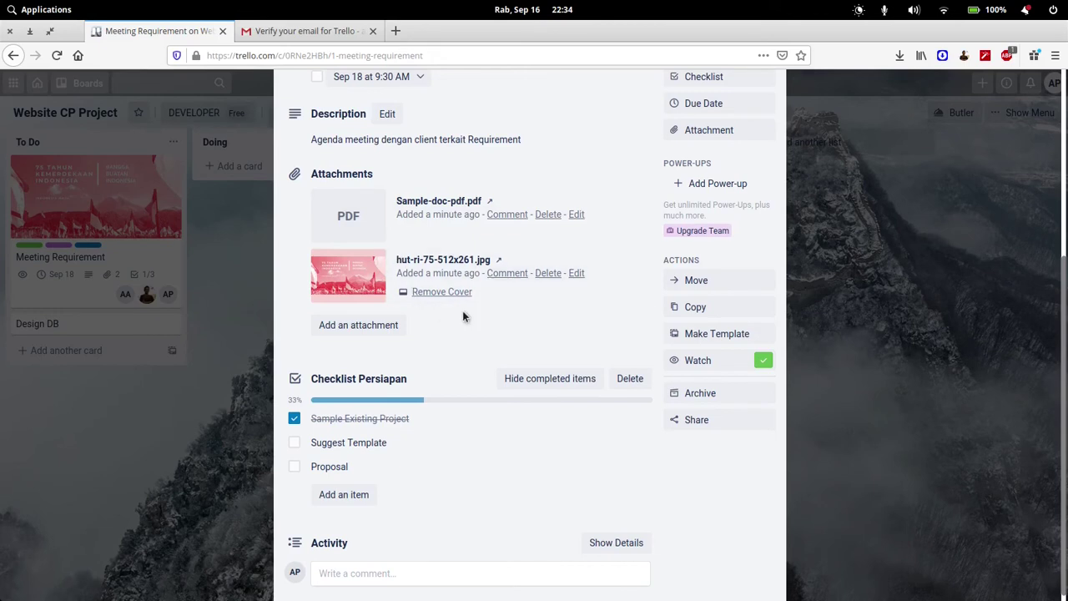
scroll(463, 321, "down", 1)
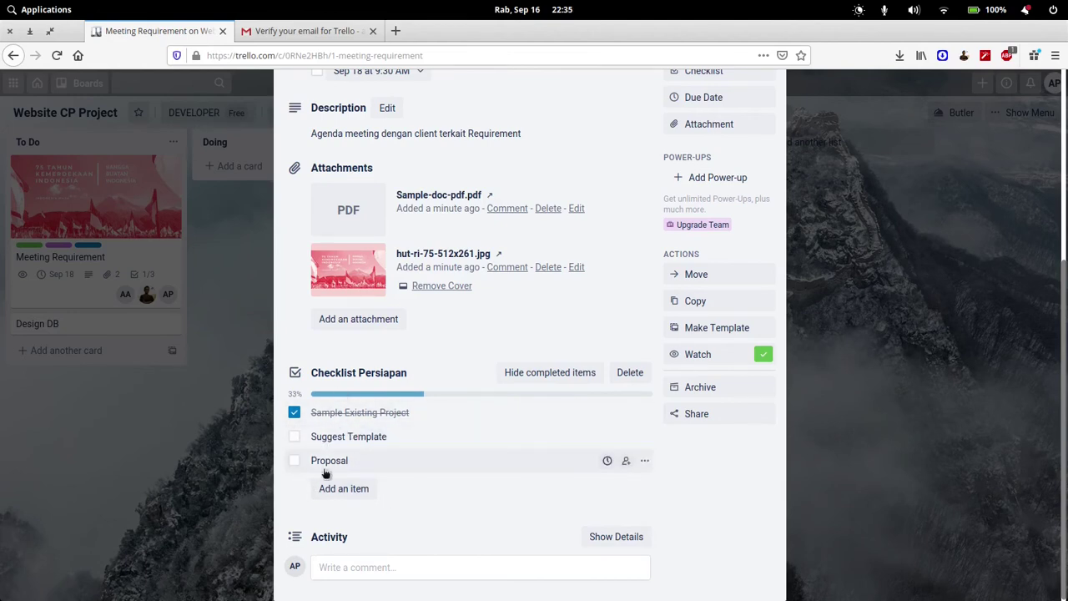
scroll(454, 470, "up", 2)
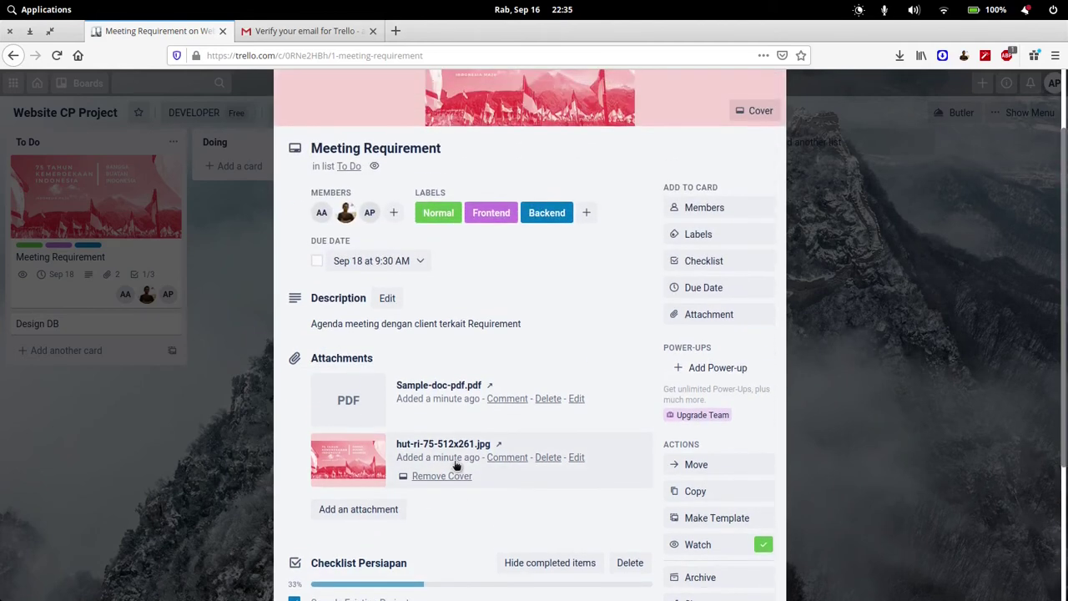
scroll(458, 465, "down", 2)
scroll(467, 454, "up", 2)
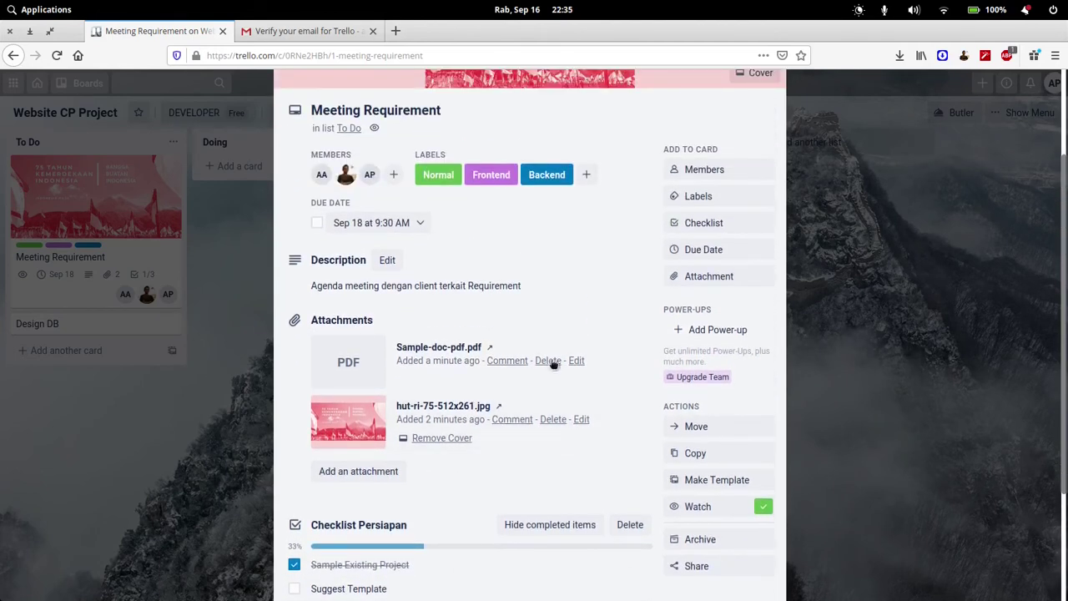
scroll(613, 334, "down", 3)
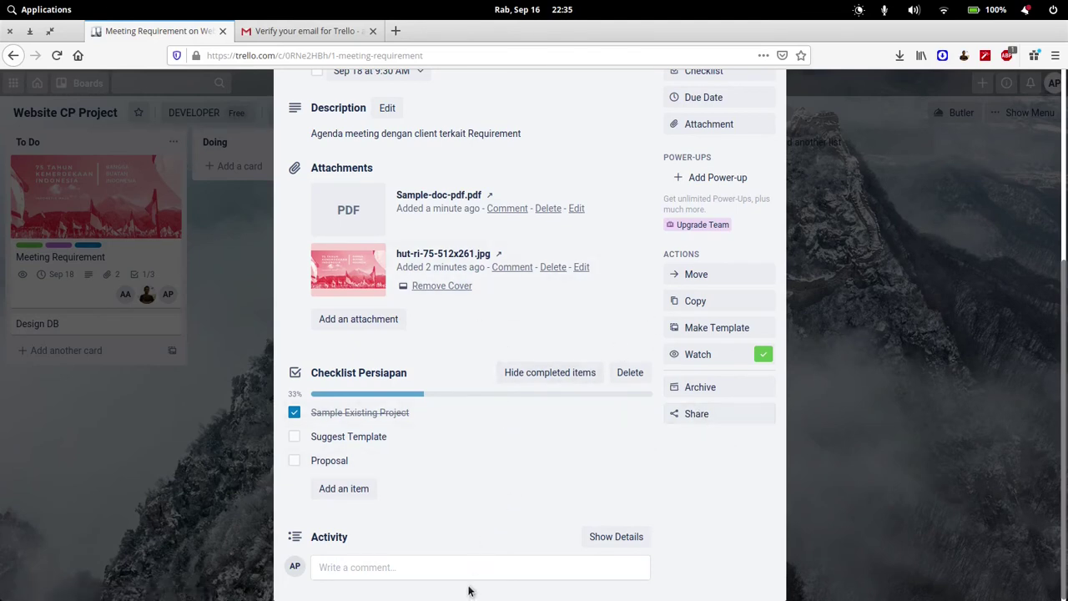
Post the comment 'Hello pak @<teammate> tolong cek...', mentioning a teammate, on Meeting Requirement
left_click(386, 565)
scroll(412, 516, "down", 1)
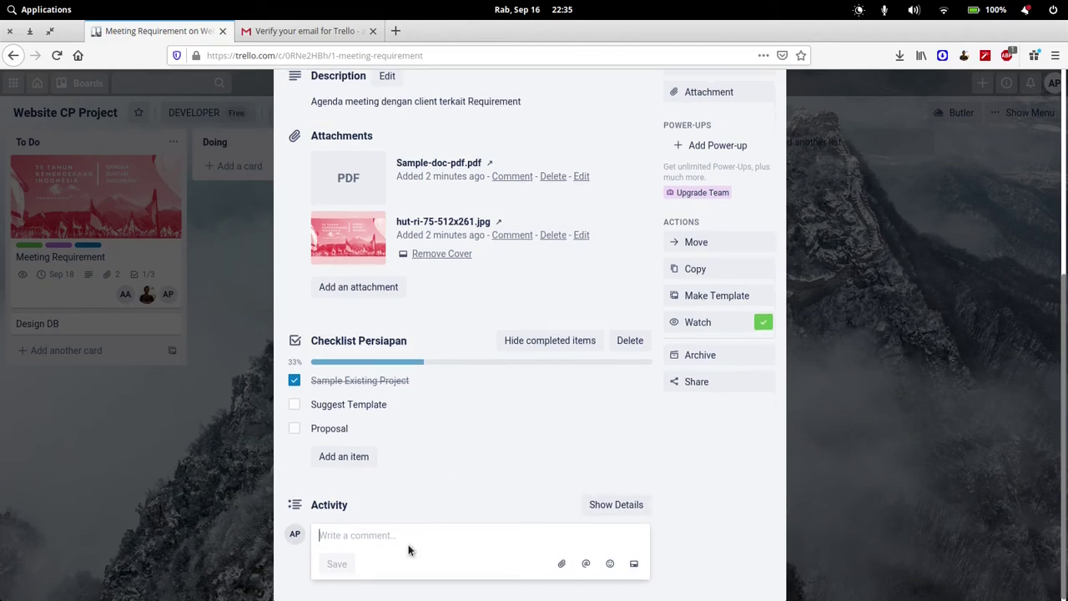
type("Hello")
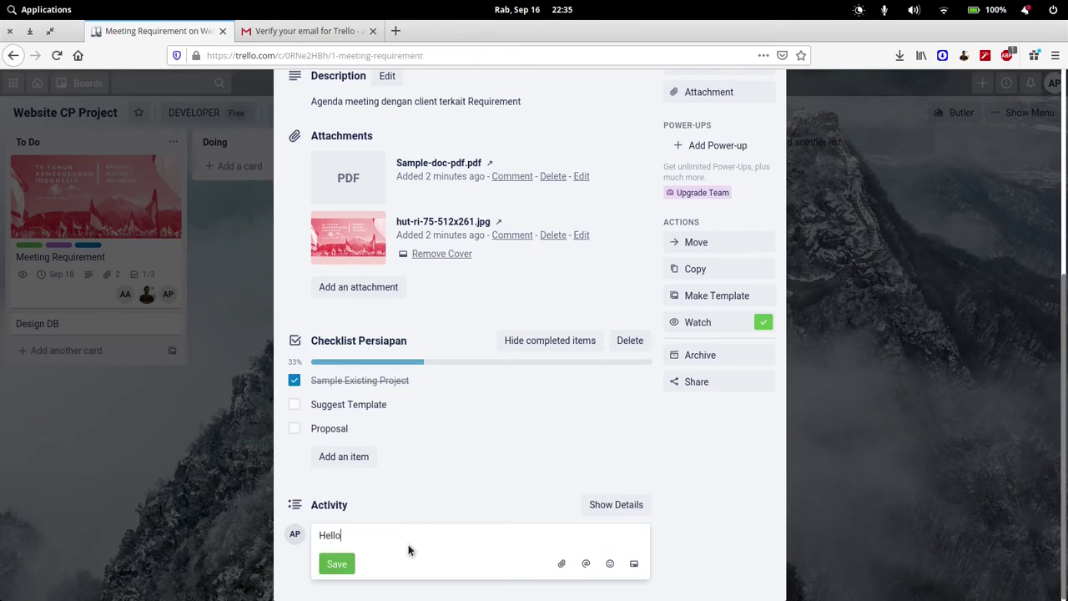
type(" pak @a")
key("Down")
key("Down")
key("Up")
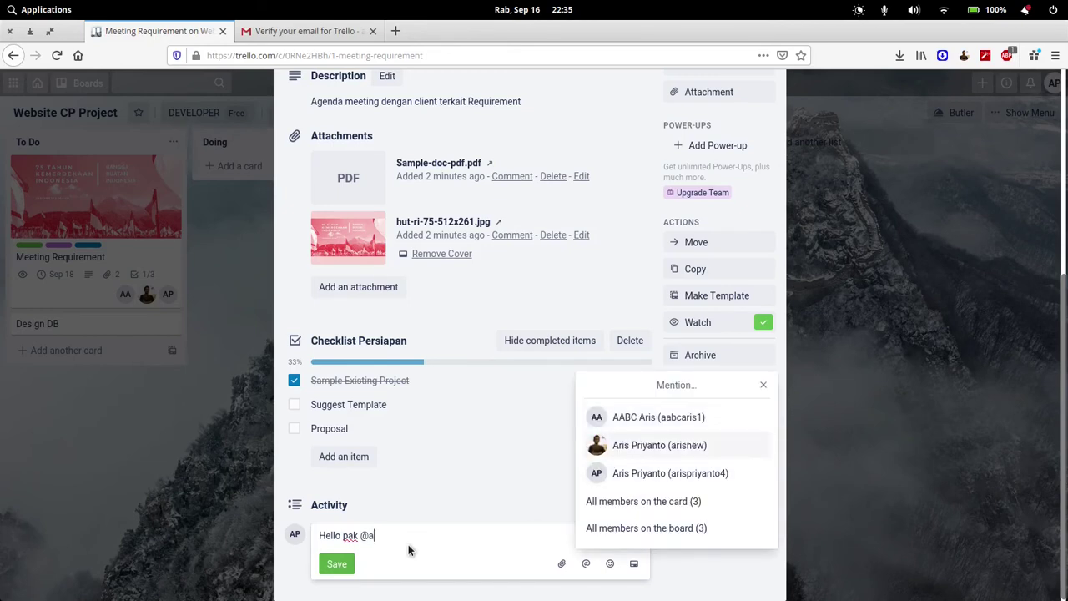
key("Return")
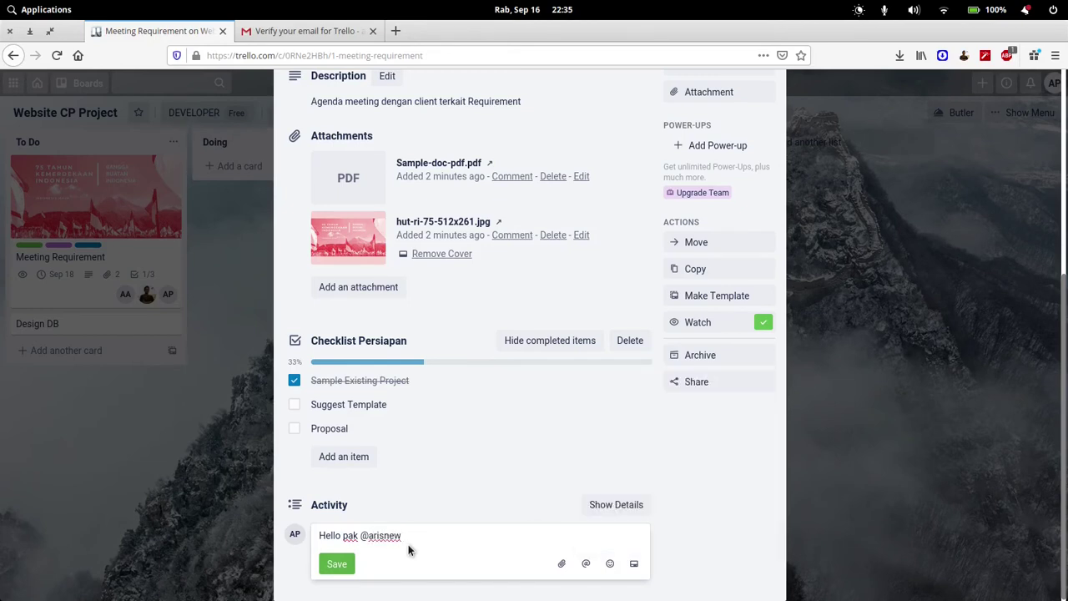
type("tolong cek...")
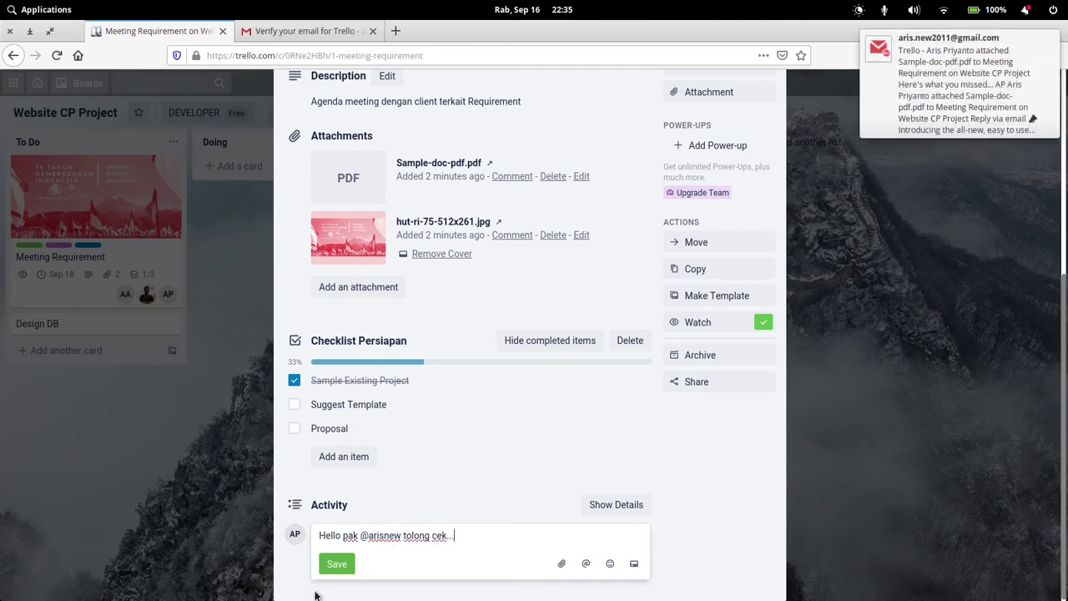
left_click(338, 564)
Close the Meeting Requirement card to return to the Website CP Project board
scroll(410, 508, "down", 1)
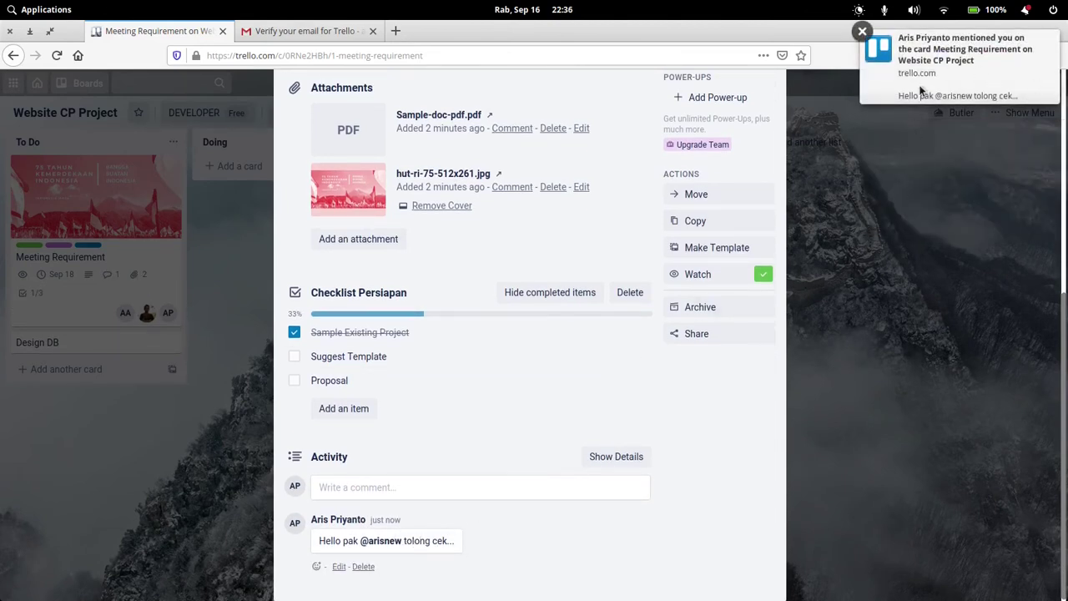
scroll(434, 482, "up", 1)
scroll(434, 482, "up", 2)
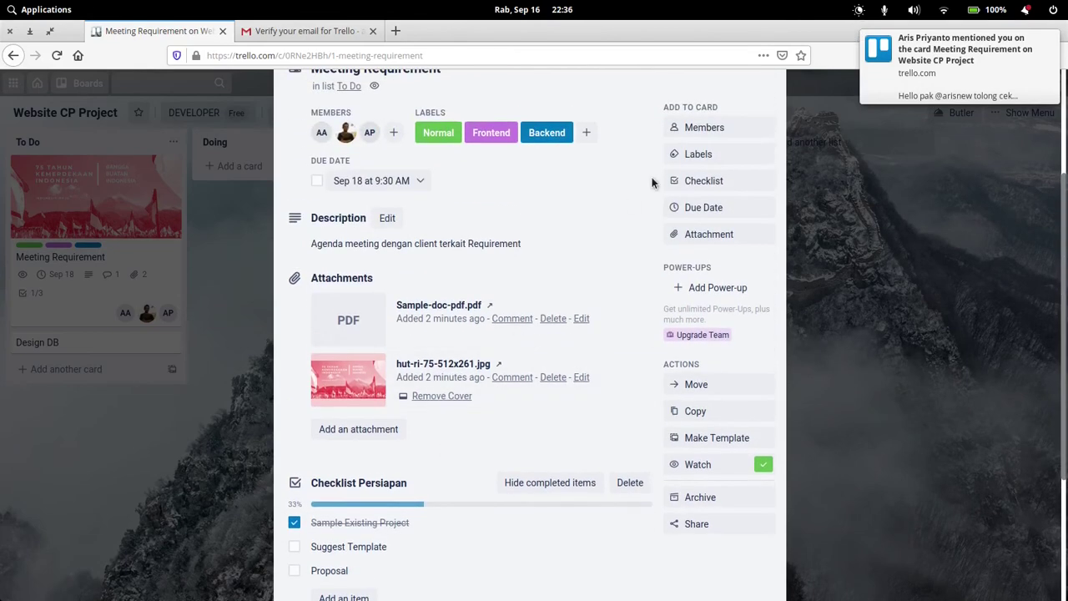
scroll(652, 176, "up", 3)
left_click(767, 116)
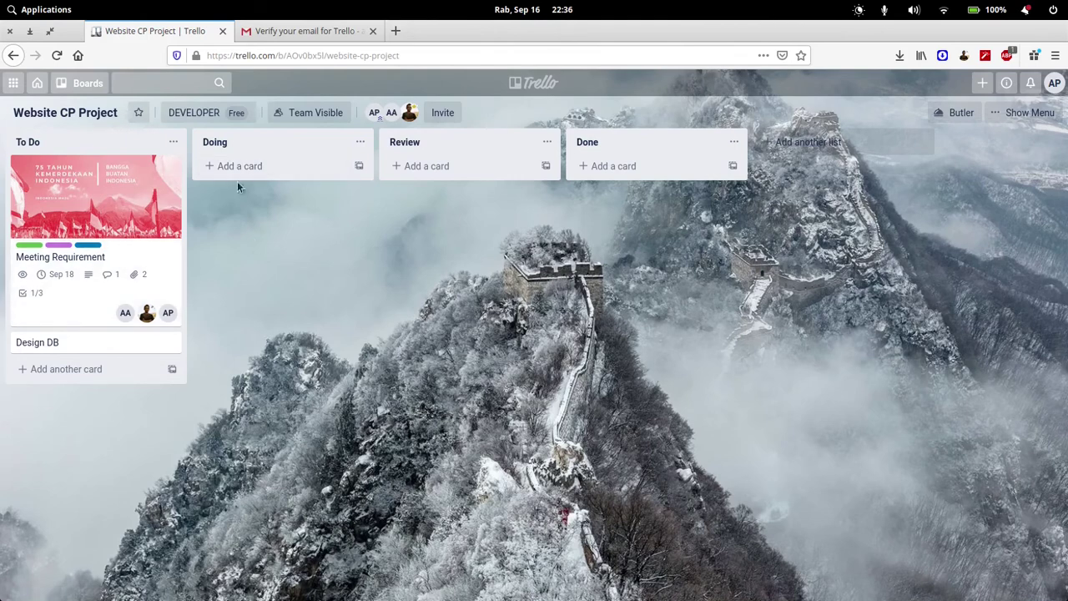
In the Opera browser, close the board side menu and check the notifications list
mouse_move(886, 578)
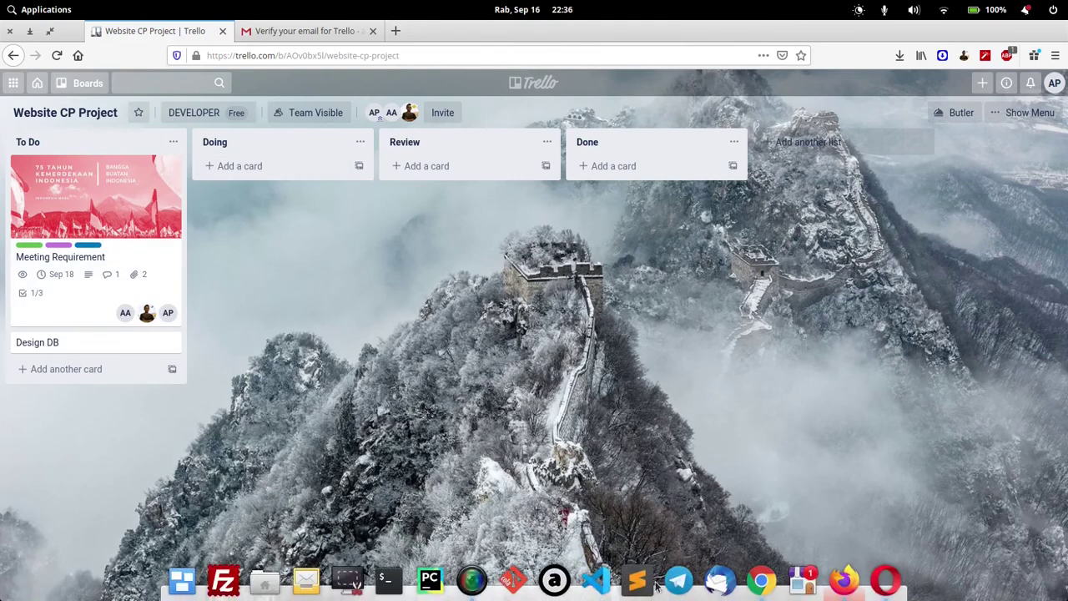
left_click(887, 579)
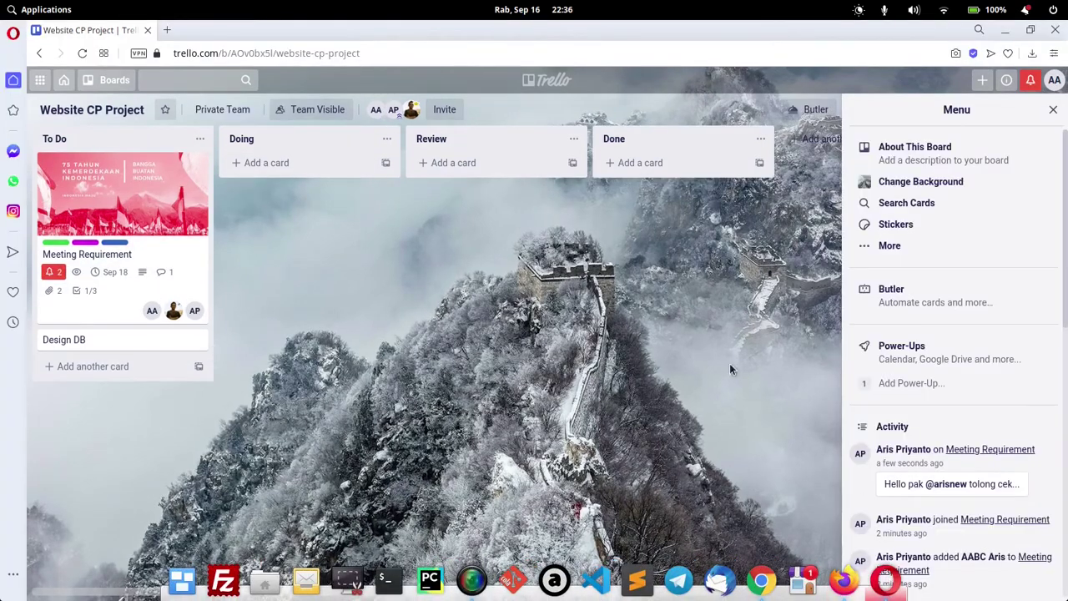
left_click(1055, 110)
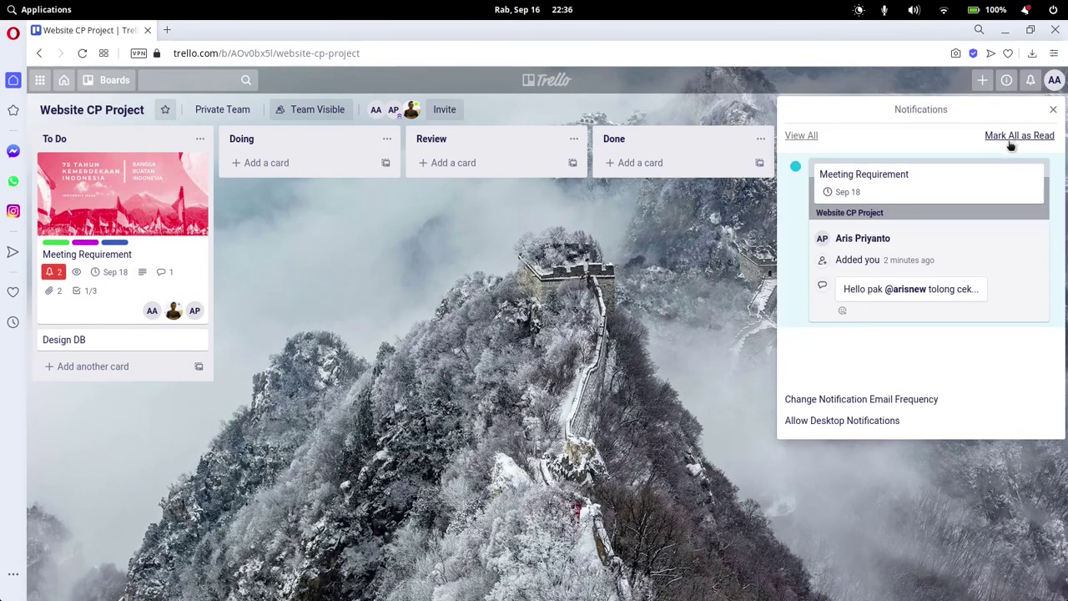
left_click(1030, 79)
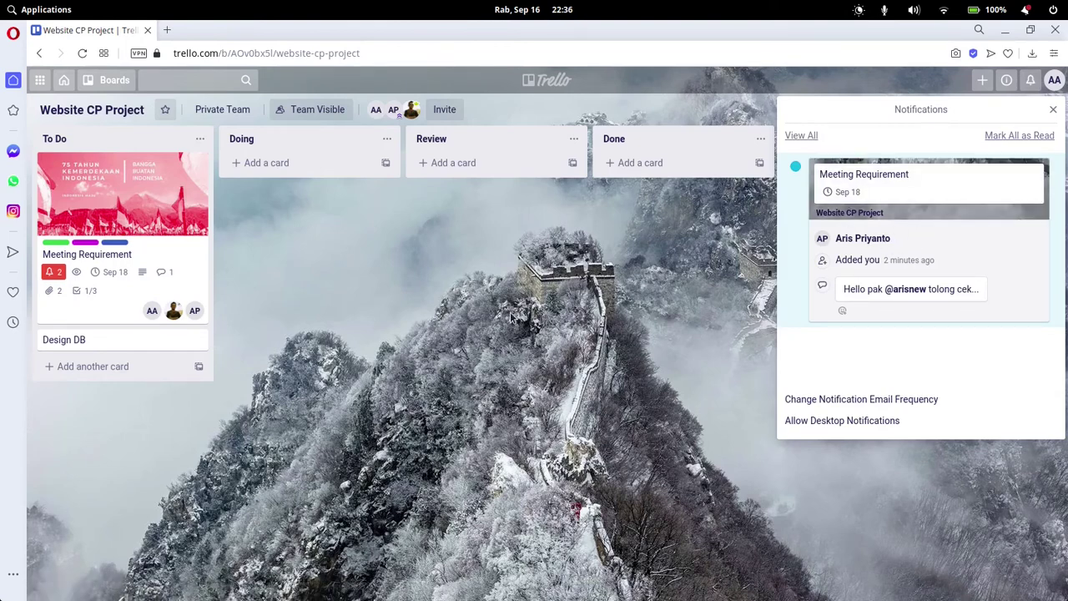
left_click(511, 317)
View and close the Meeting Requirement card to clear its badge, then open the board menu
left_click(127, 192)
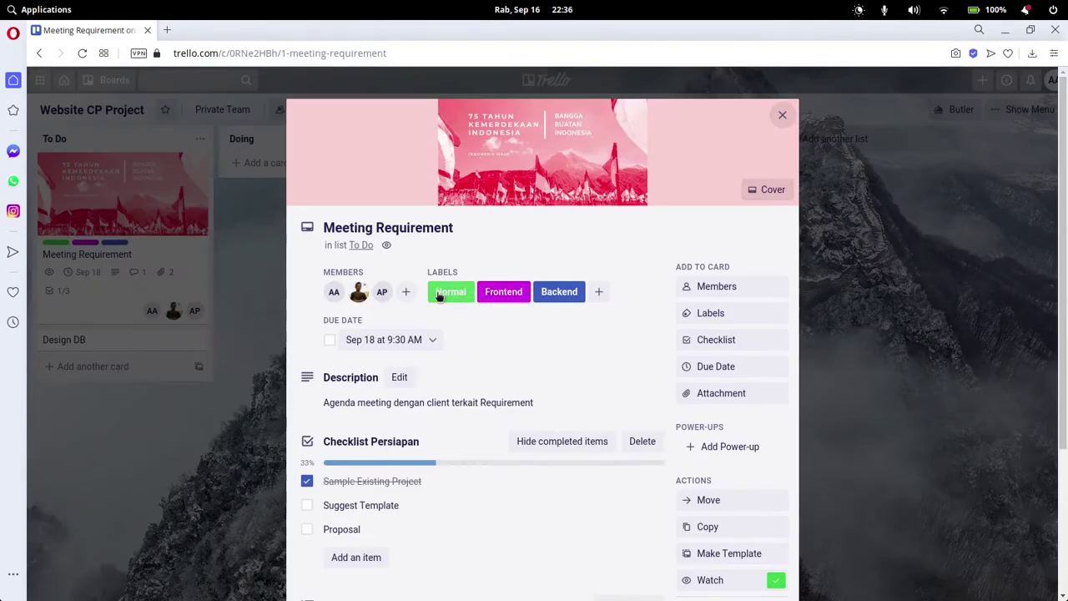
scroll(443, 330, "down", 2)
scroll(450, 317, "up", 1)
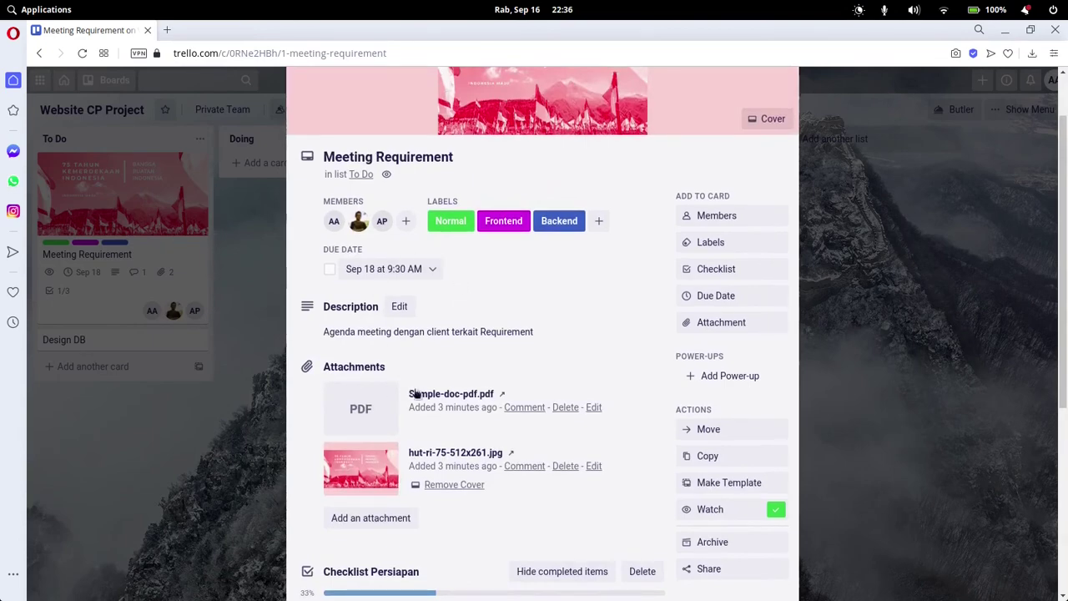
scroll(418, 393, "up", 1)
scroll(507, 283, "down", 3)
scroll(515, 304, "up", 4)
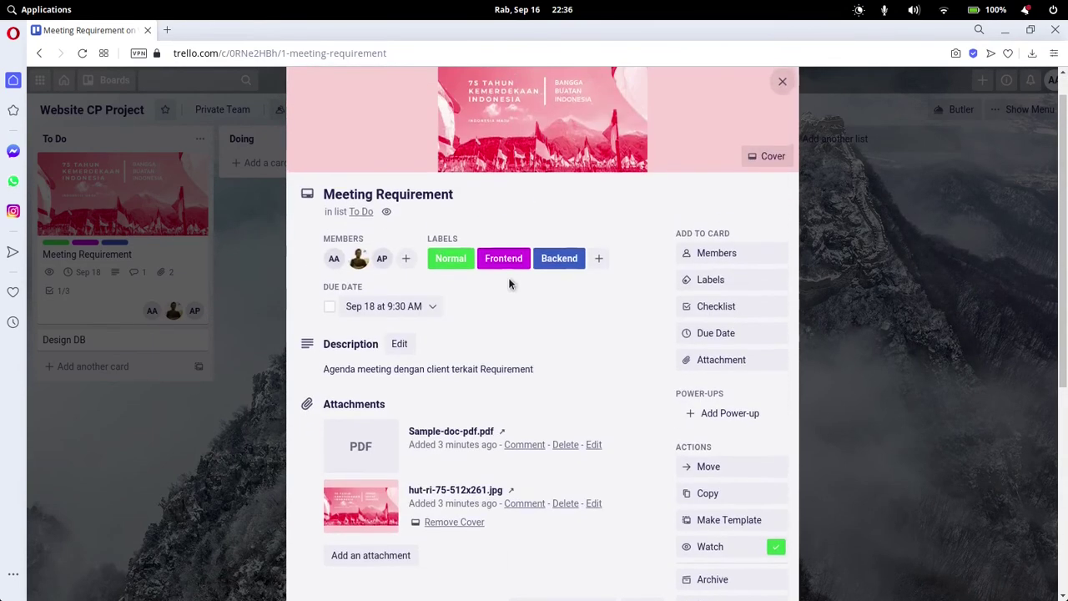
key("Escape")
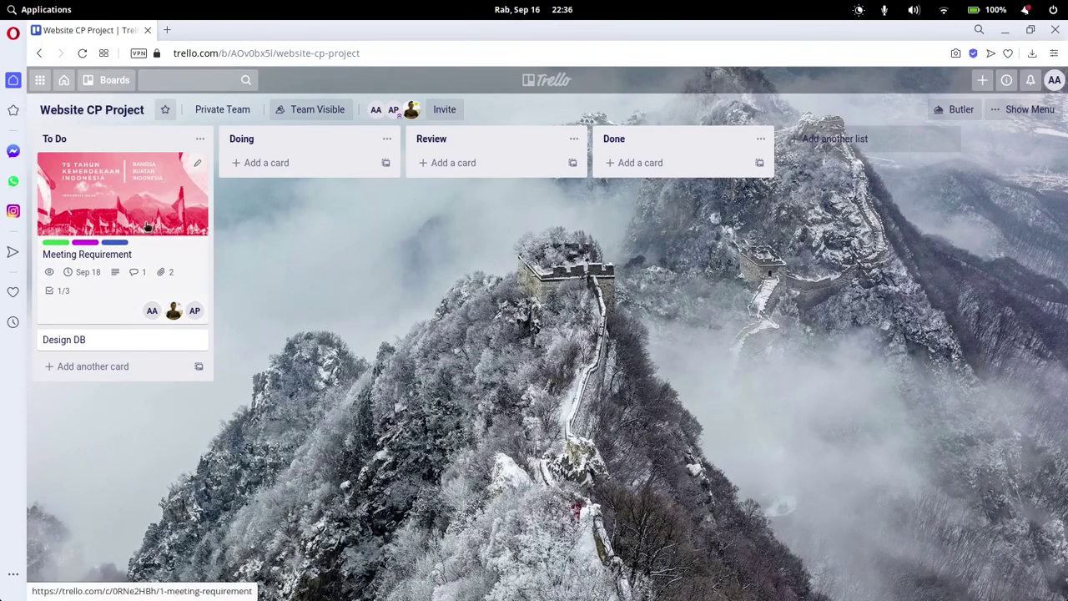
left_click(1026, 109)
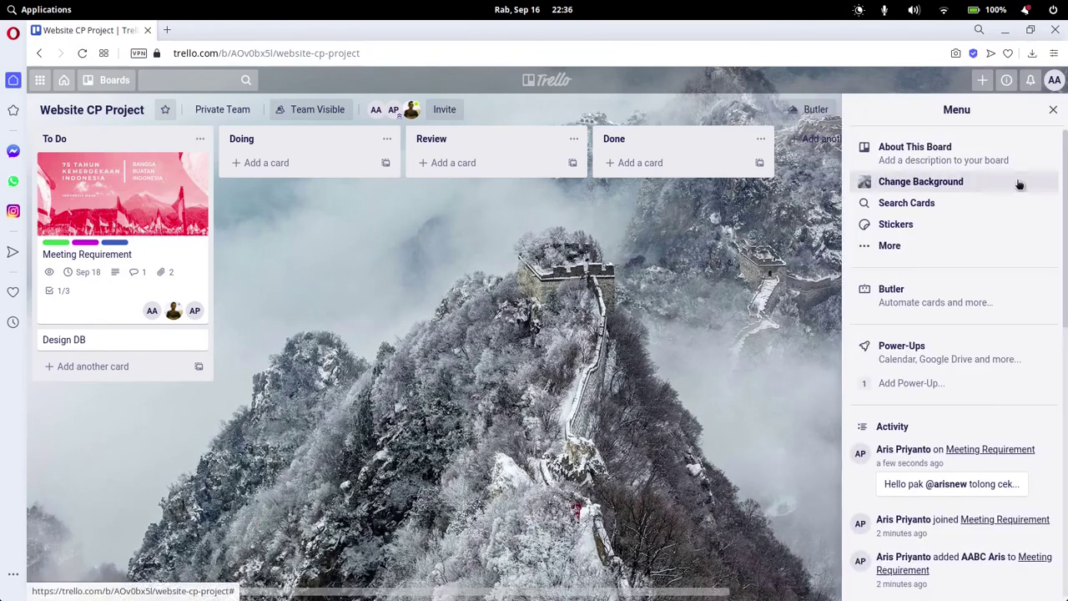
Filter cards by one member, clear the filter, close search, and return to Firefox
left_click(926, 205)
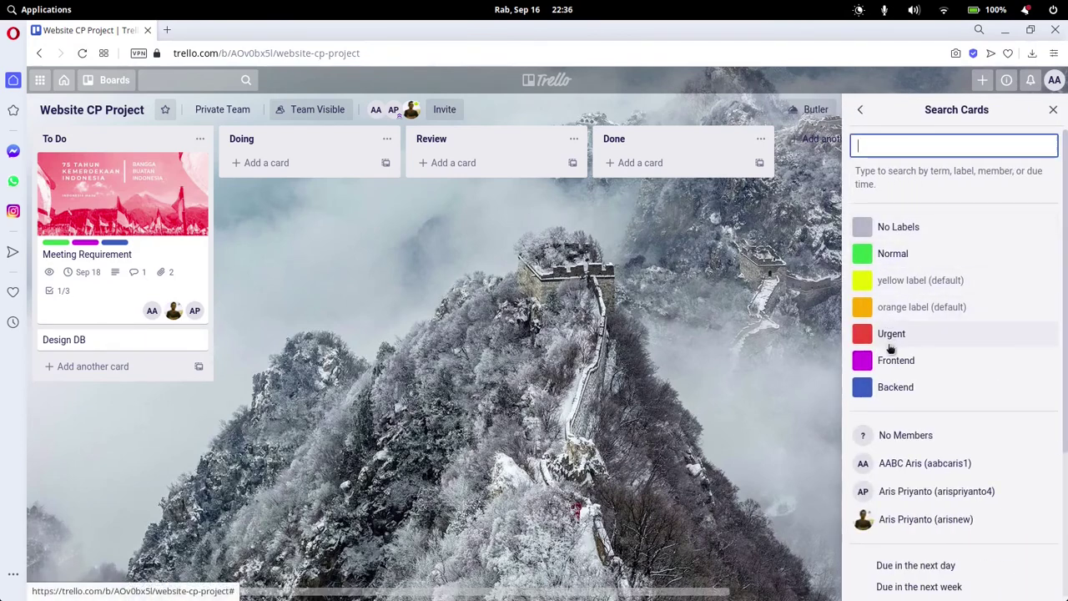
scroll(901, 395, "down", 2)
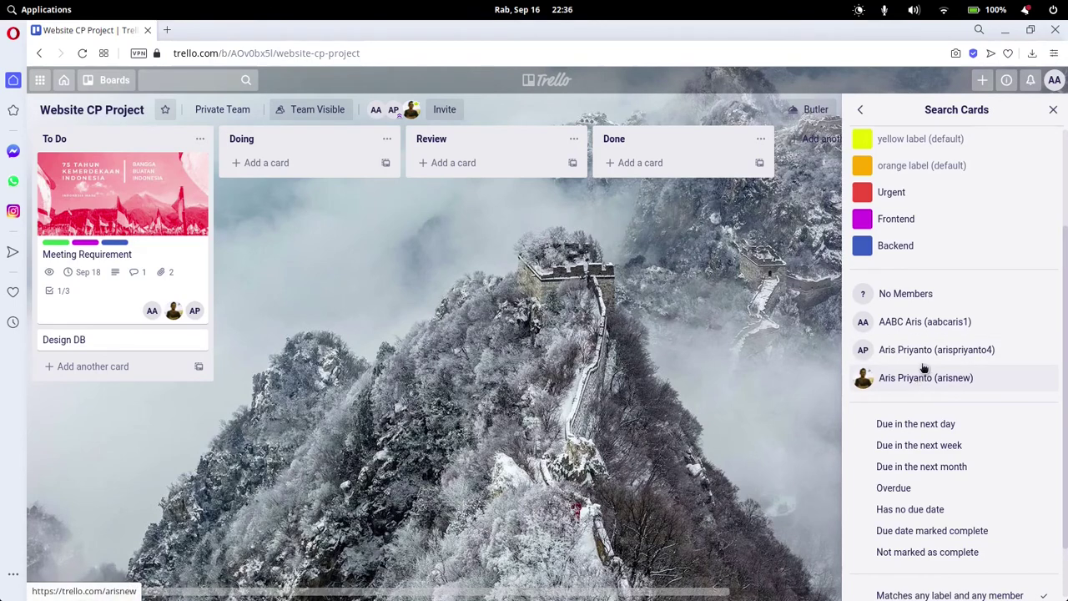
left_click(906, 325)
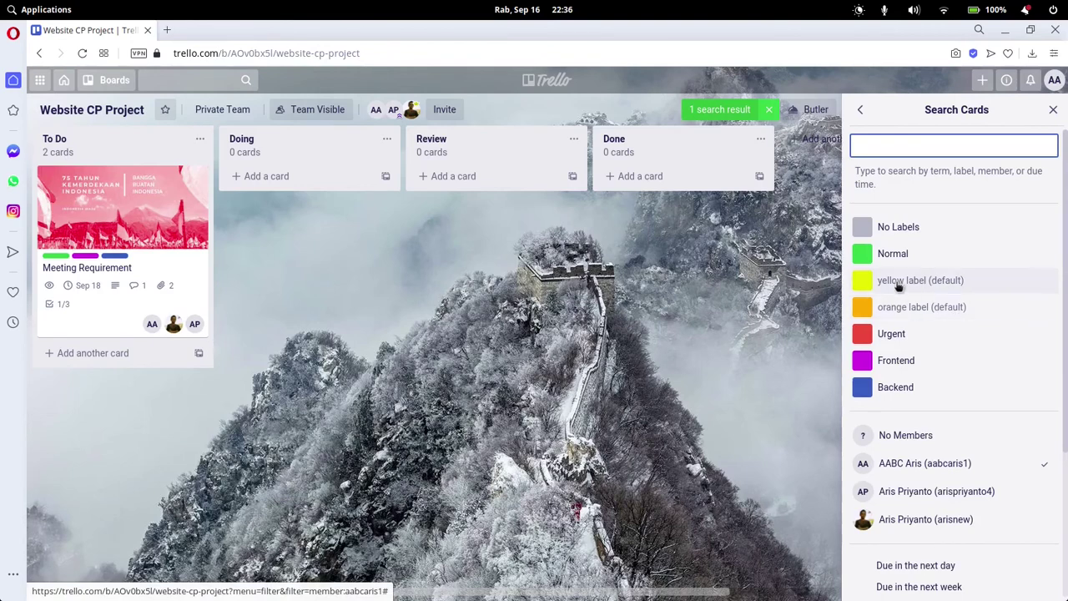
left_click(768, 109)
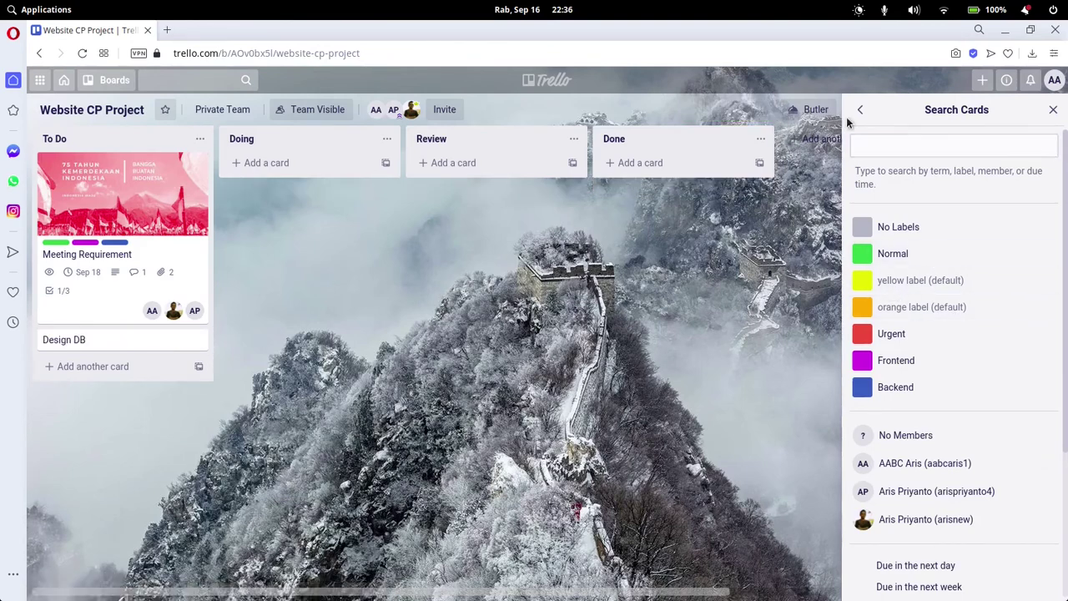
left_click(1053, 110)
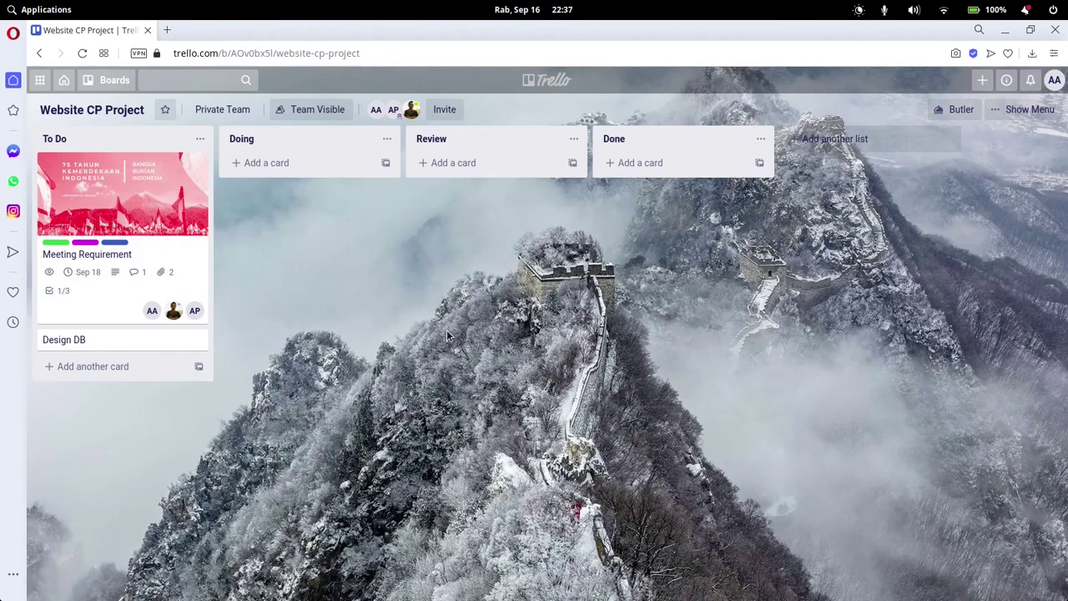
key("alt+Tab")
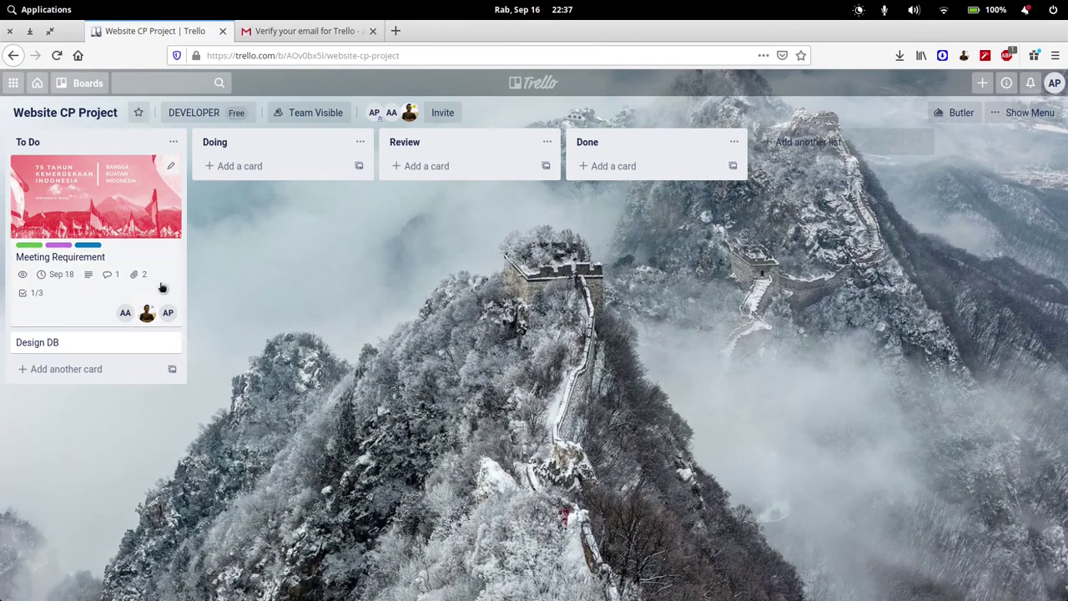
Join the Design DB card and give it only the Backend label
left_click(84, 344)
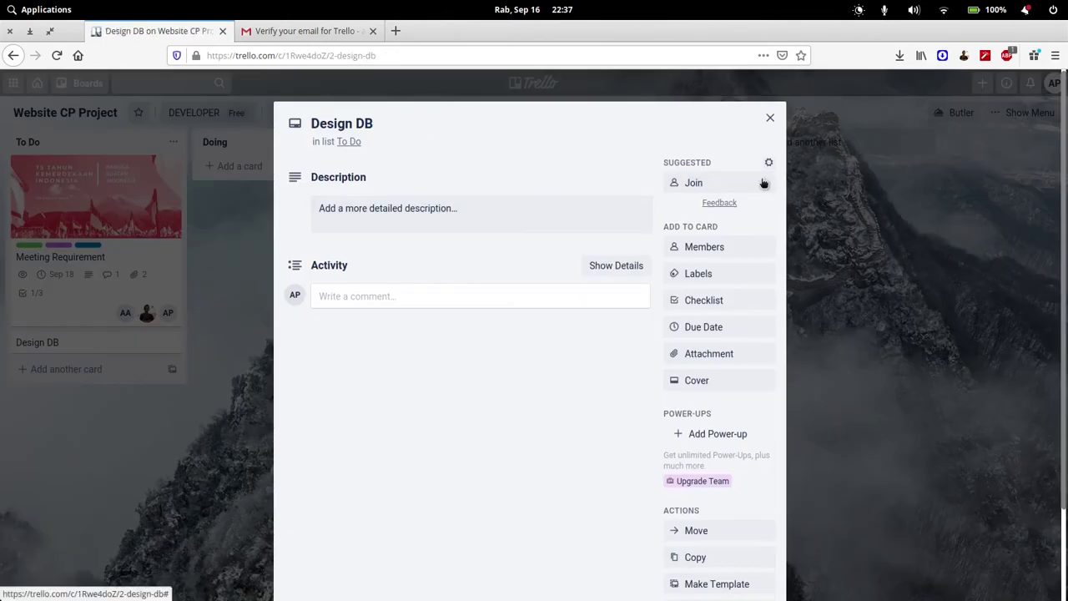
left_click(723, 182)
left_click(715, 210)
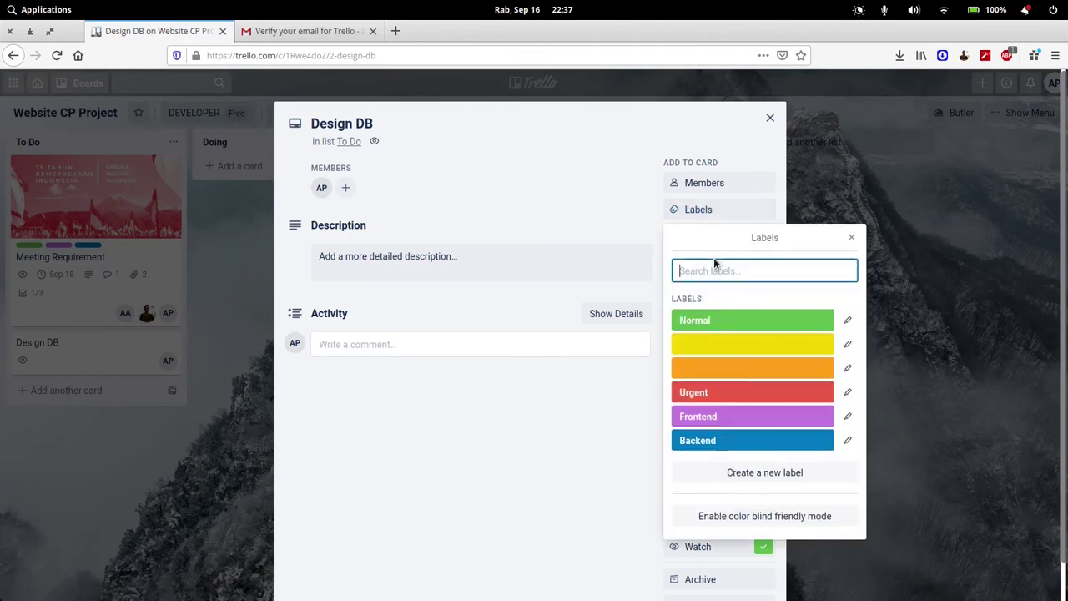
left_click(726, 414)
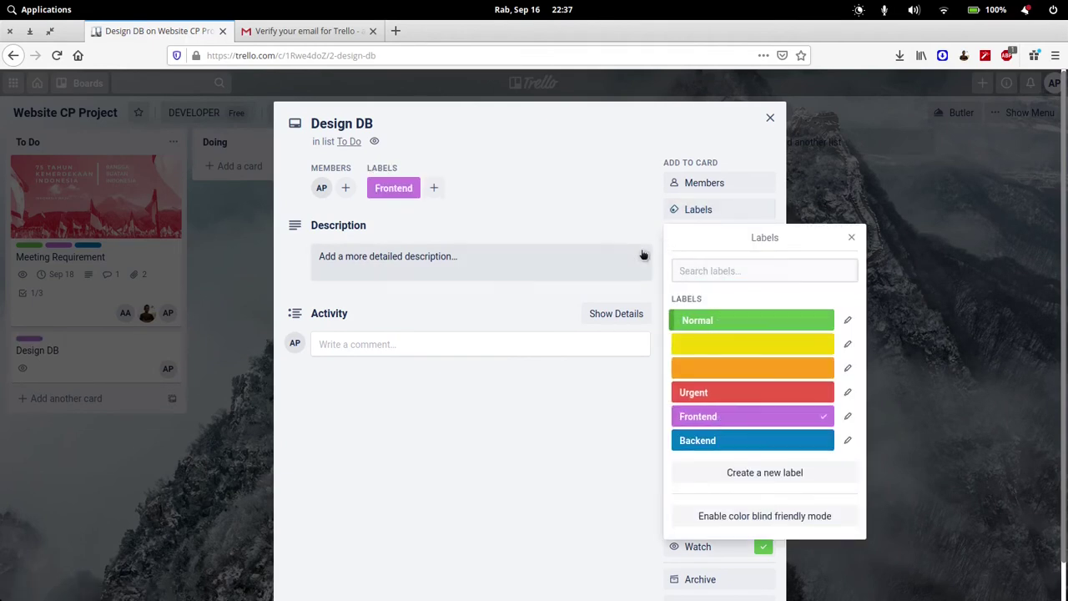
left_click(734, 444)
left_click(754, 416)
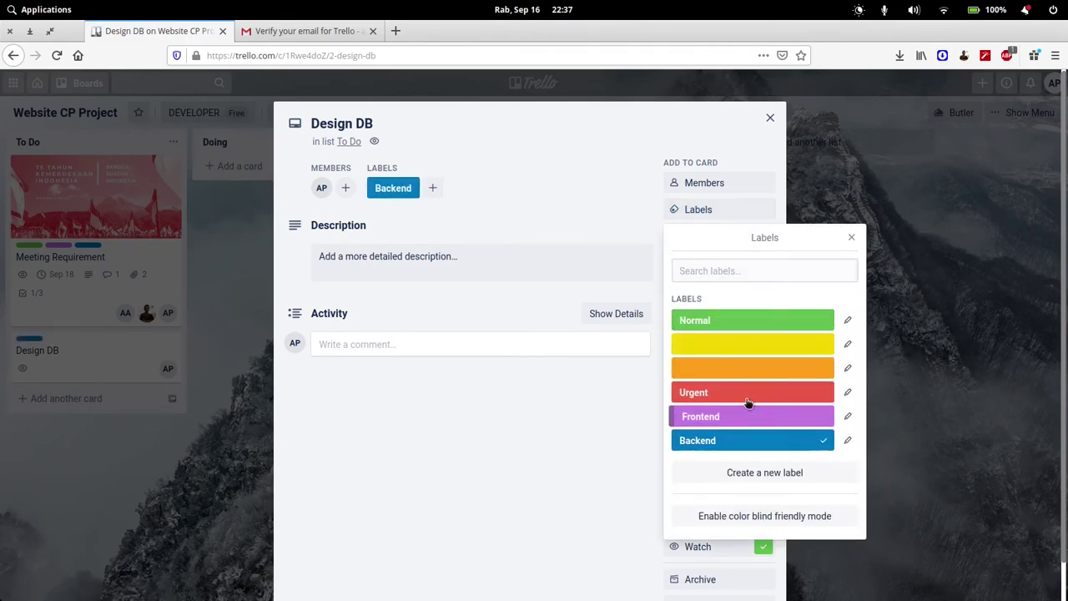
left_click(607, 230)
Add a checklist to Design DB with the items Setup DB and Design DB
left_click(719, 236)
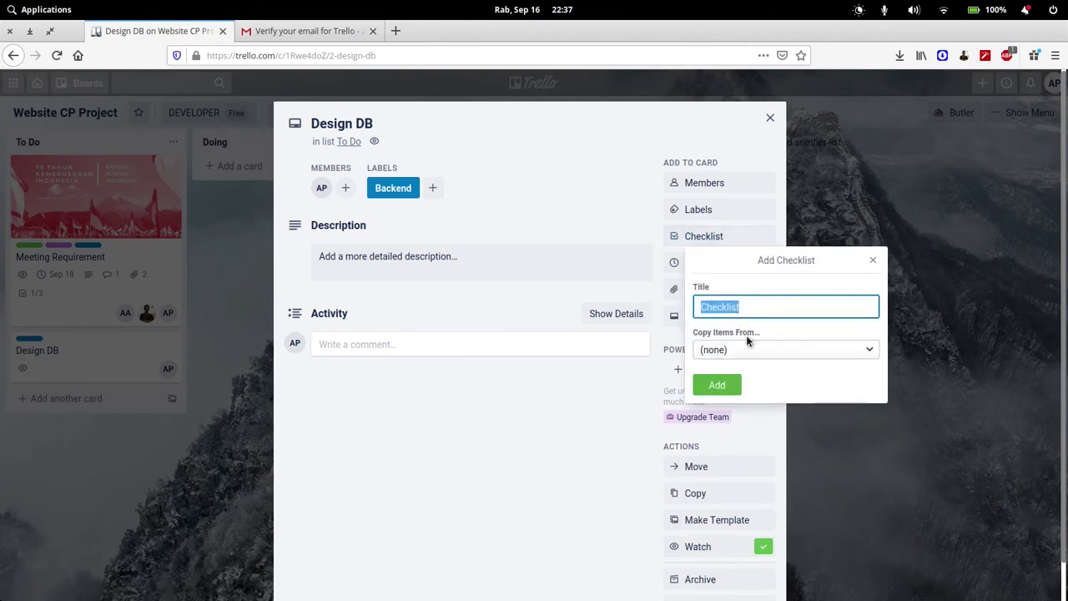
left_click(717, 384)
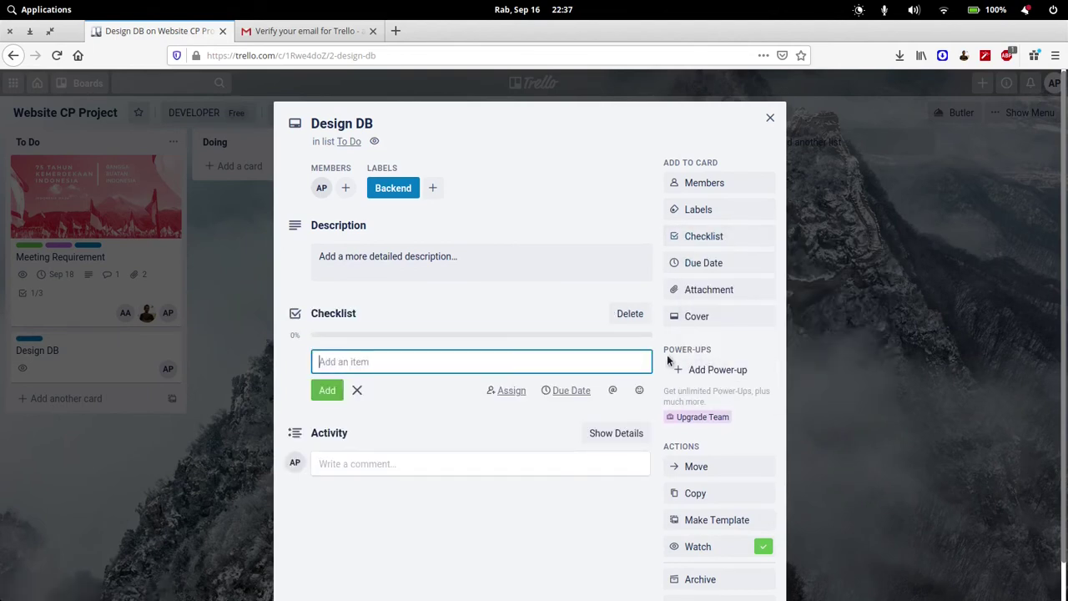
type("Setup DB")
key("Return")
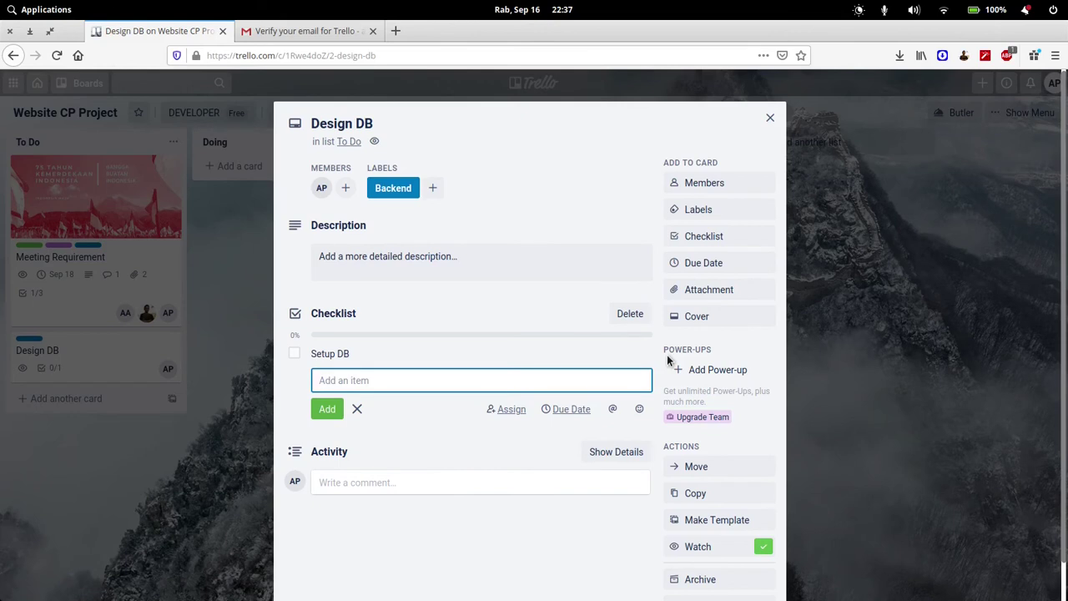
type("Design DB")
key("Return")
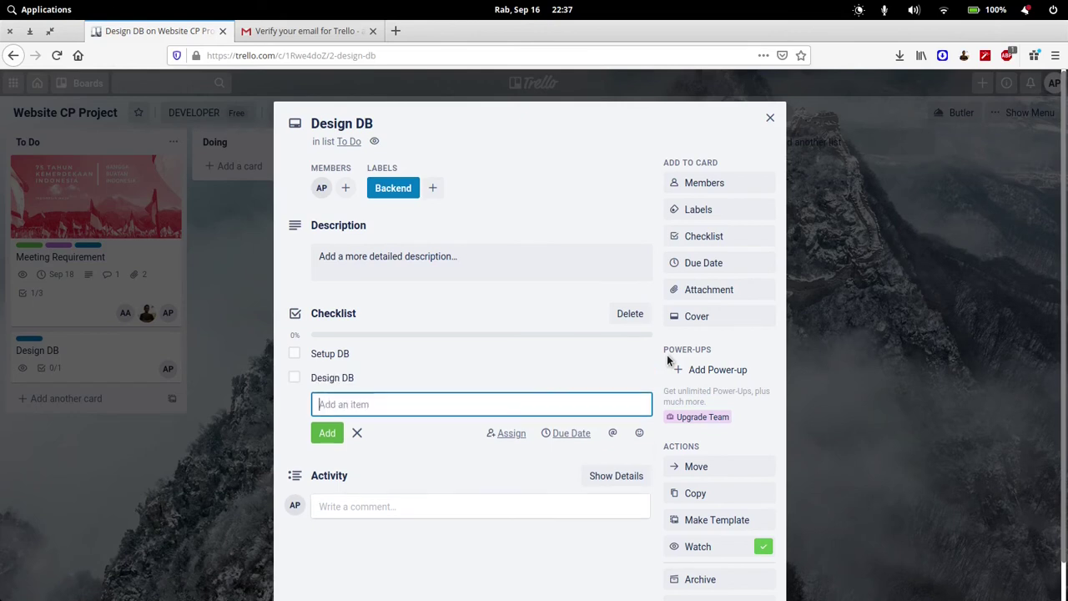
Set Design DB's due date to Sep 19 at 9:30 AM and close the card
left_click(740, 267)
left_click(841, 280)
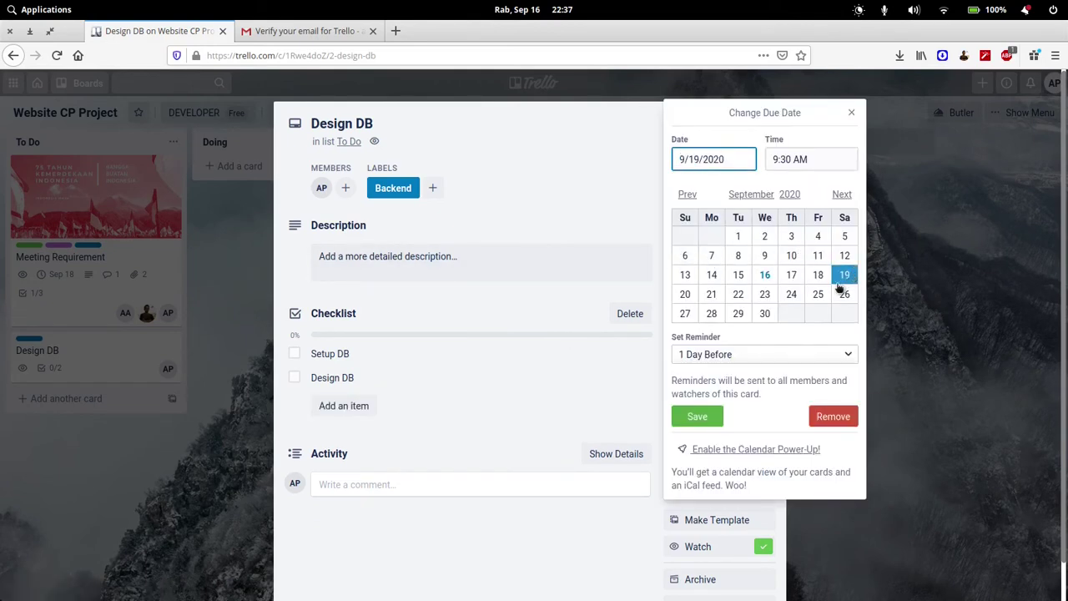
left_click(709, 417)
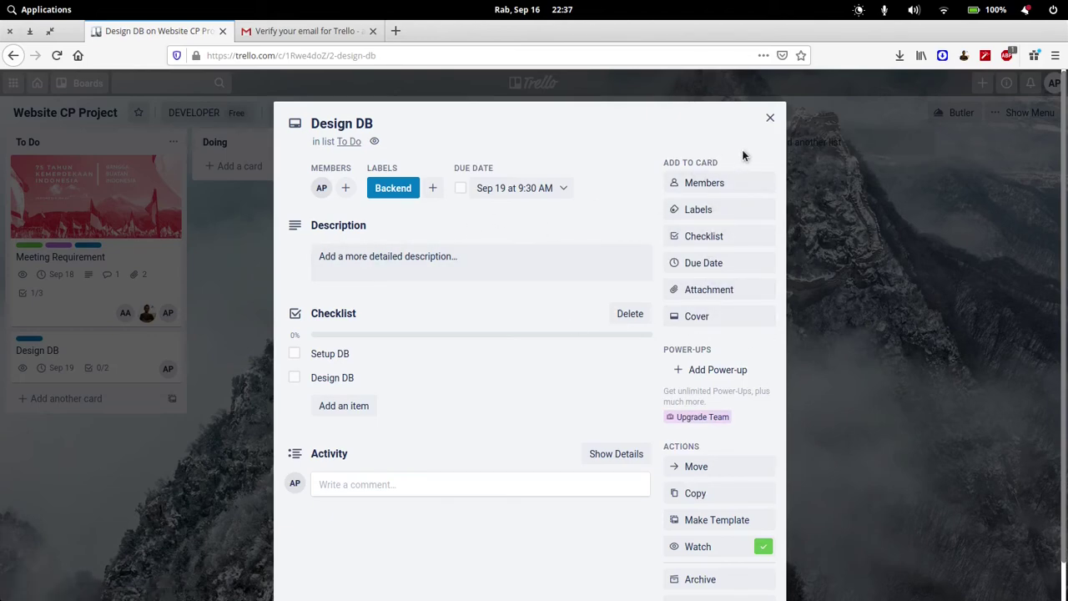
left_click(770, 118)
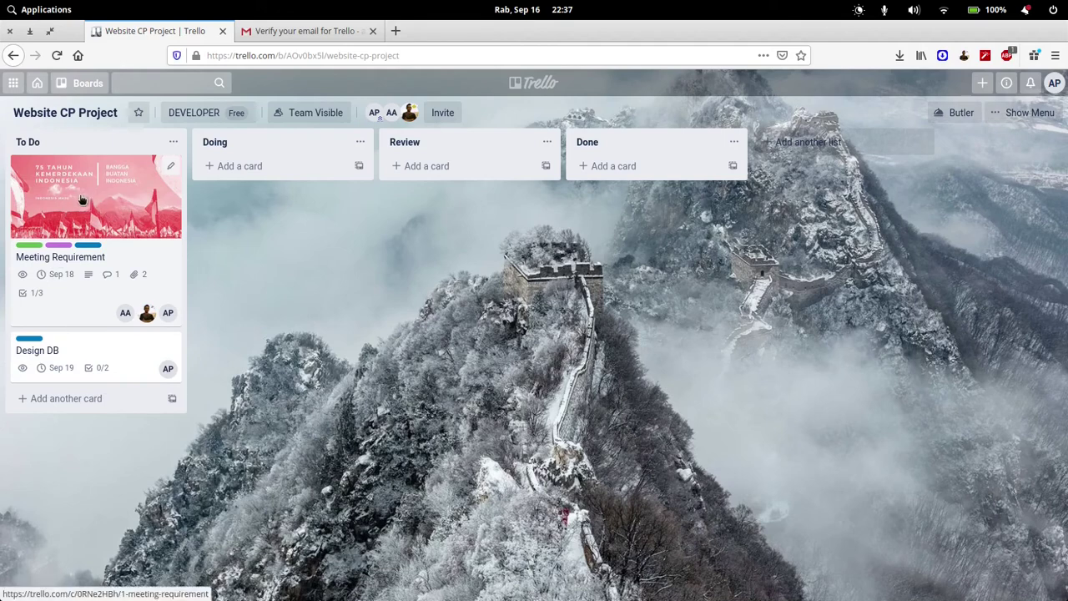
Move the Meeting Requirement card into the Doing list
left_click_drag(87, 201, 269, 226)
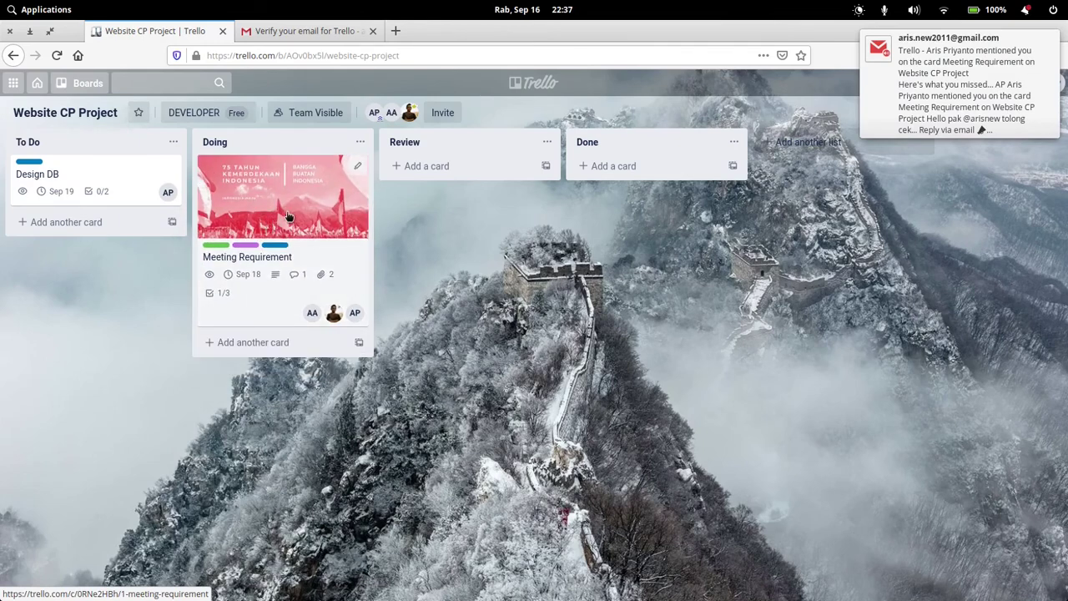
left_click(288, 216)
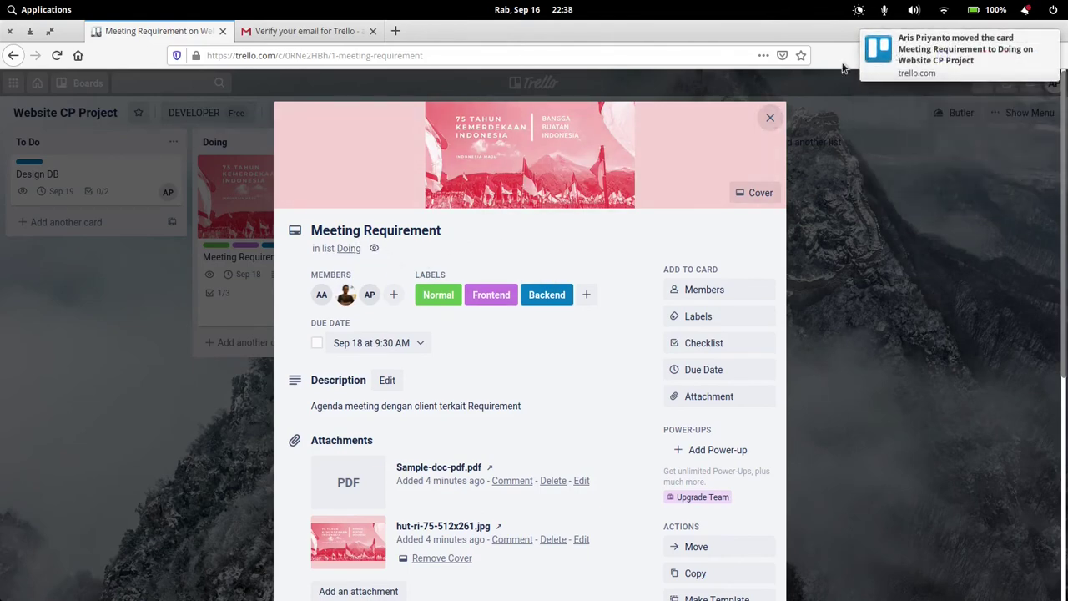
left_click(769, 121)
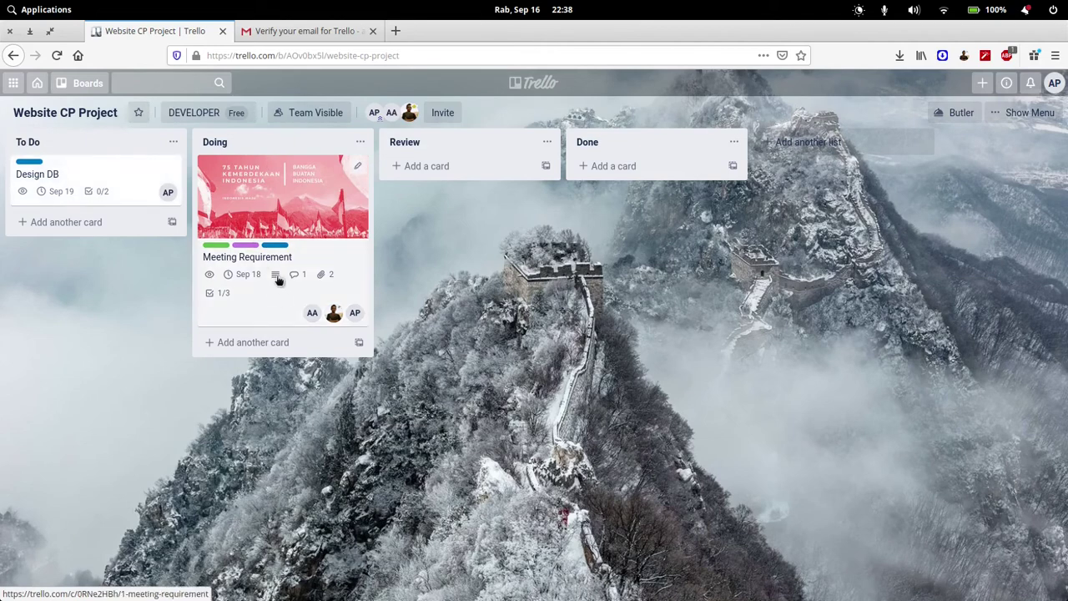
Mark Meeting Requirement's due date complete and drag the card into Done
left_click(302, 212)
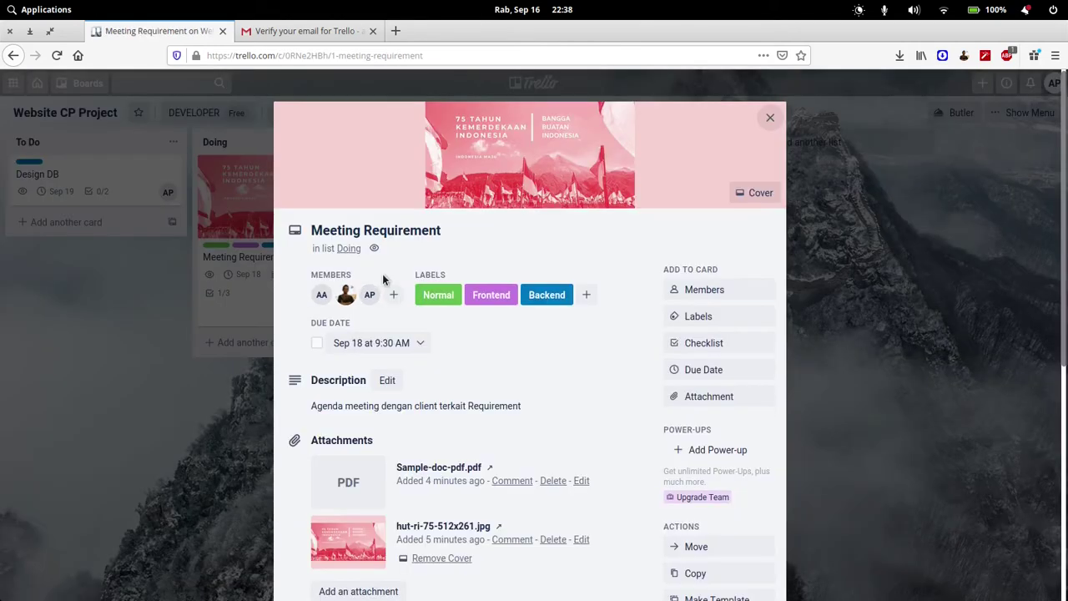
left_click(318, 344)
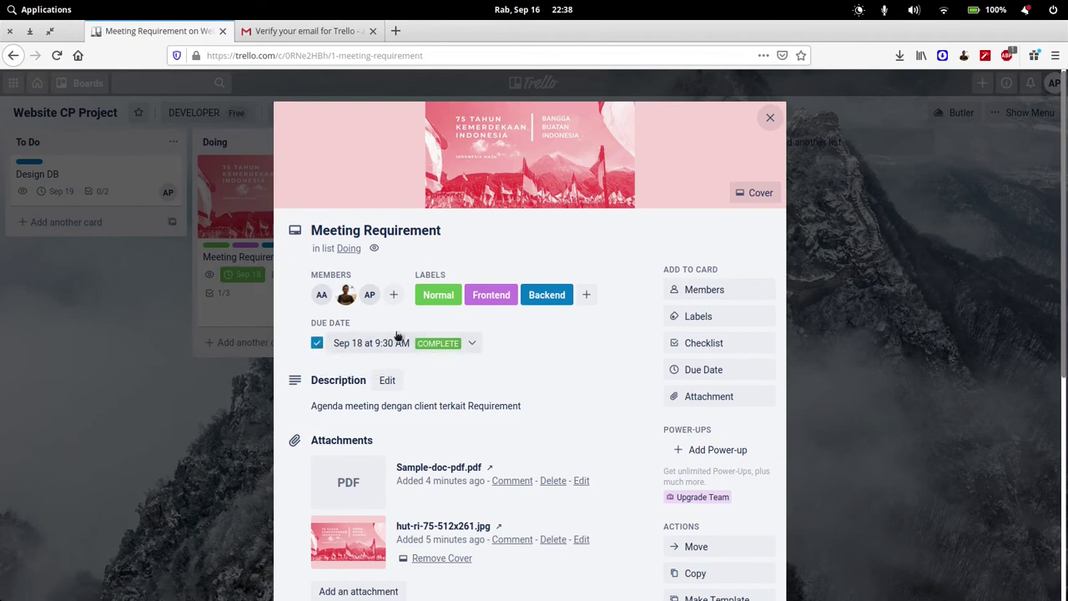
left_click(769, 117)
left_click_drag(296, 192, 626, 205)
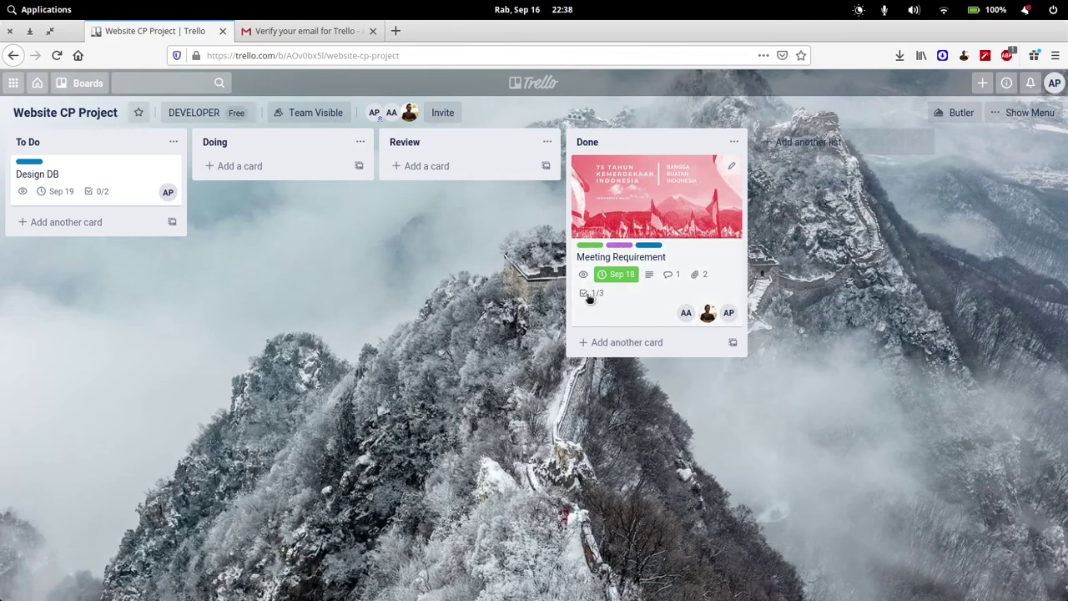
left_click(1026, 111)
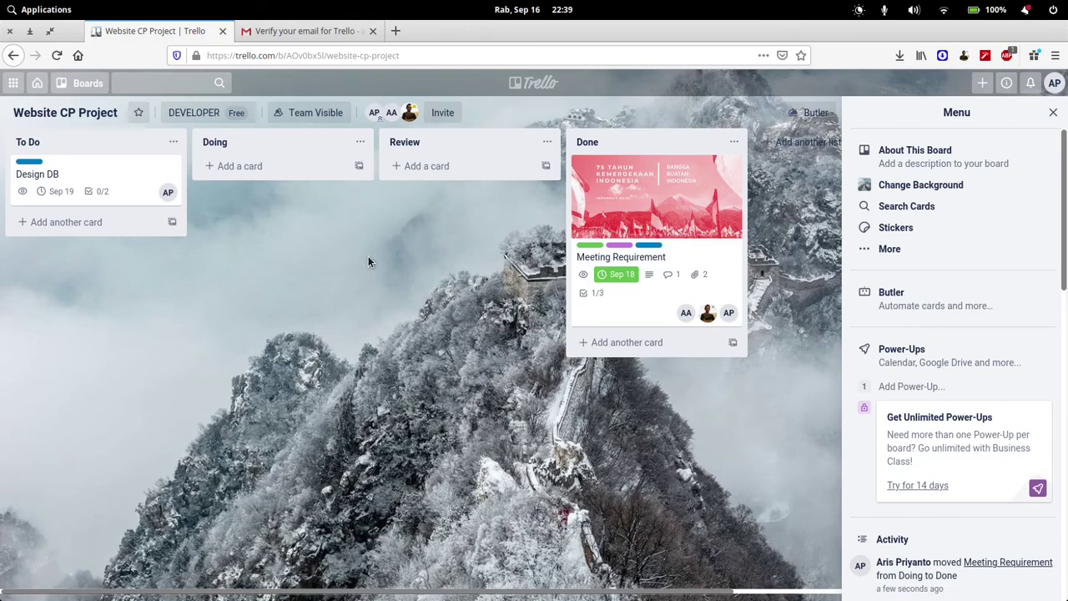
Add the Calendar Power-Up from the directory, then close the directory and board menu
left_click(900, 389)
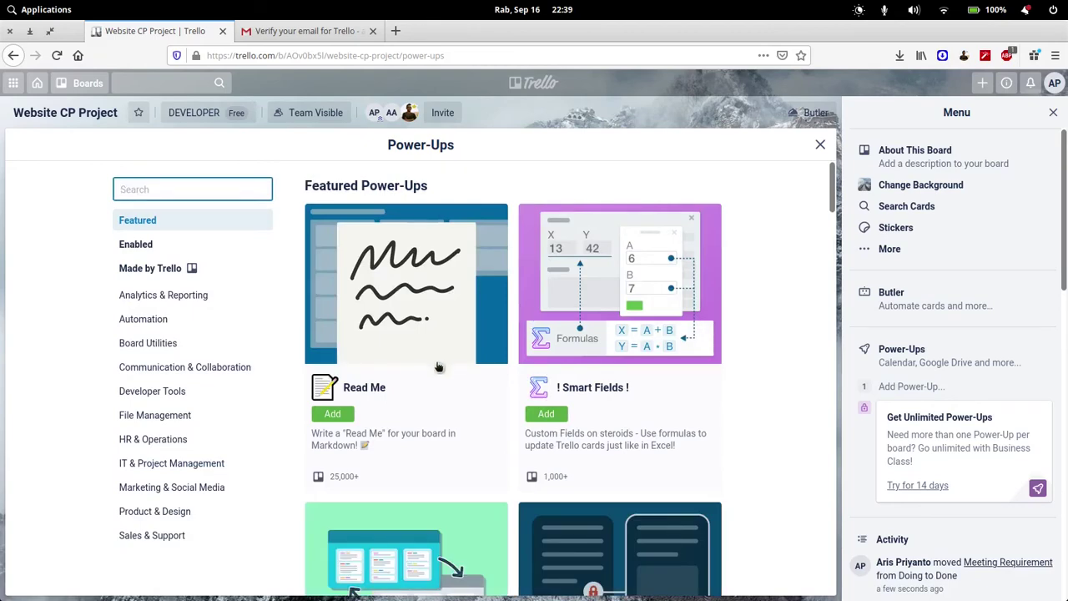
scroll(438, 367, "down", 10)
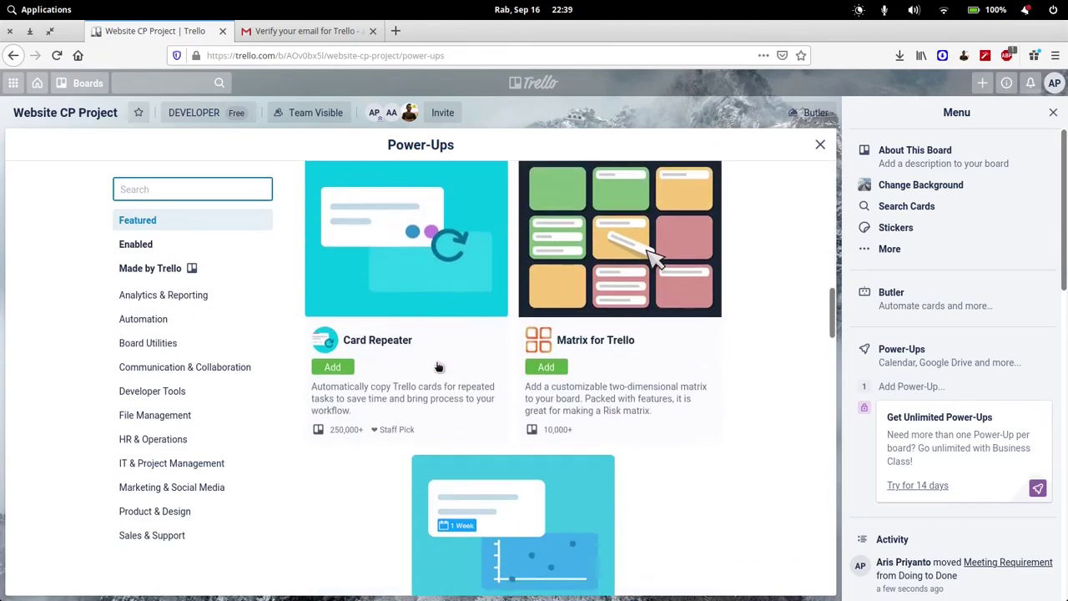
scroll(438, 367, "down", 8)
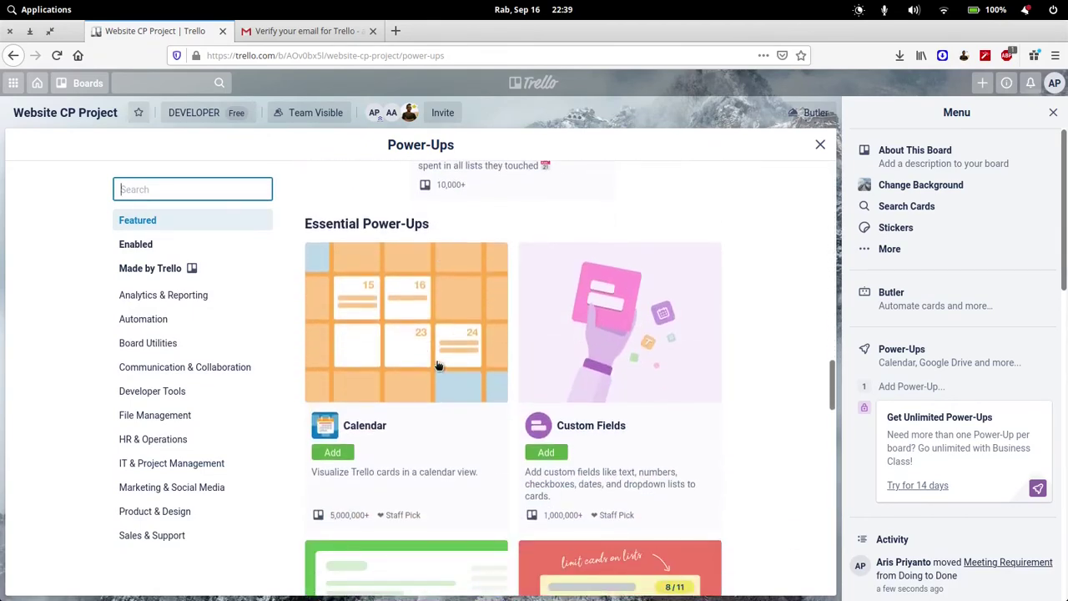
scroll(438, 367, "down", 3)
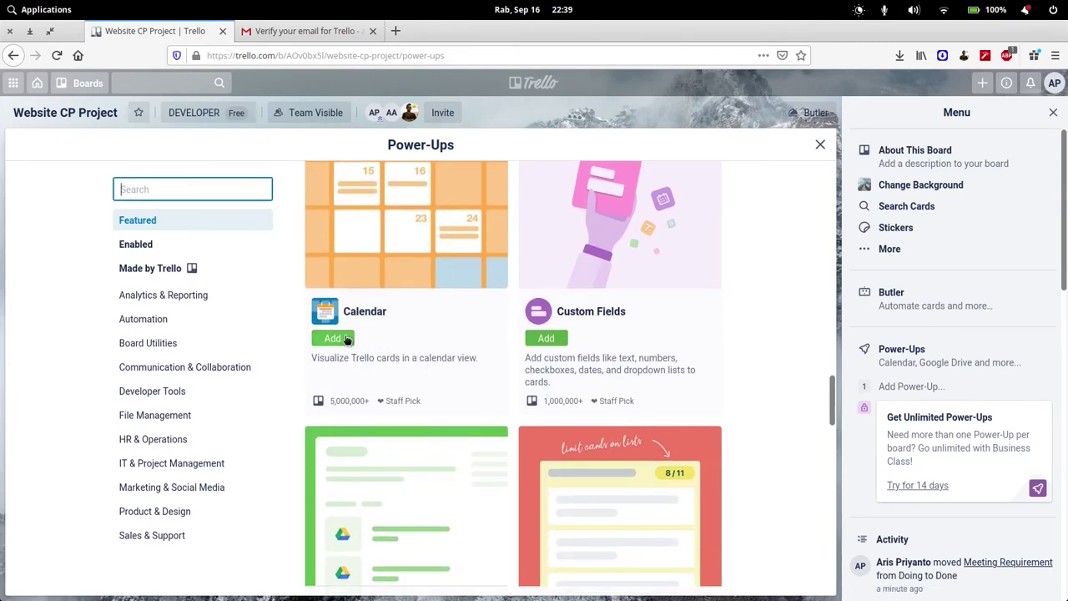
left_click(334, 338)
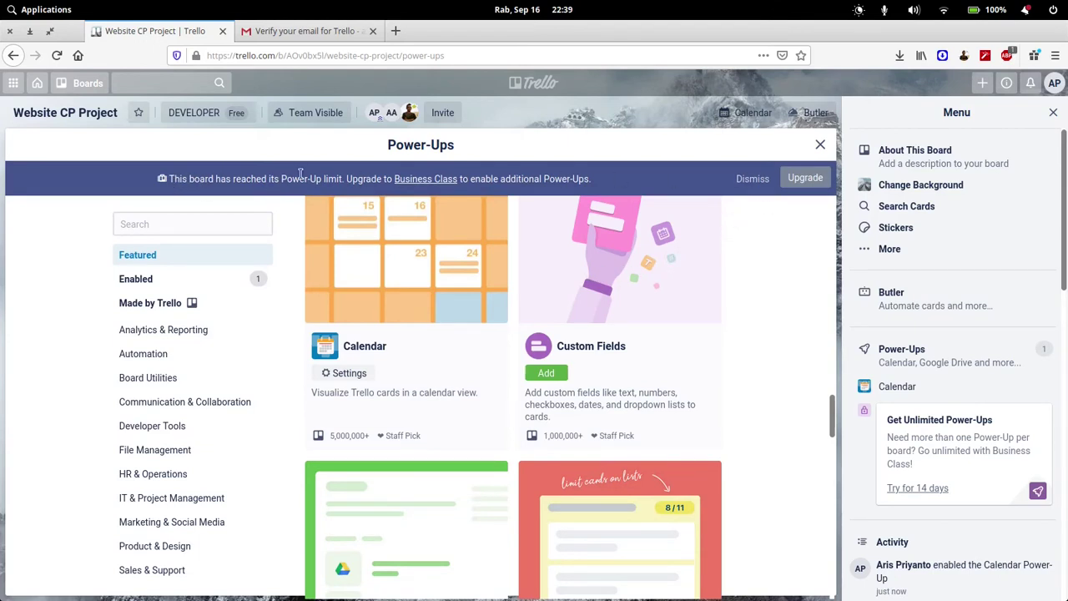
left_click(819, 144)
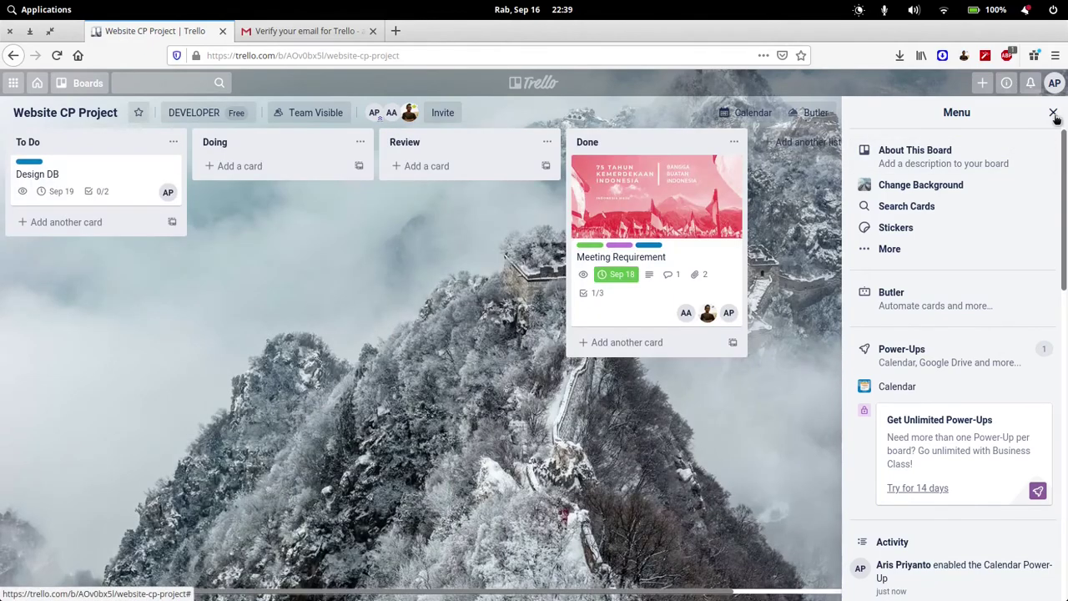
left_click(1053, 111)
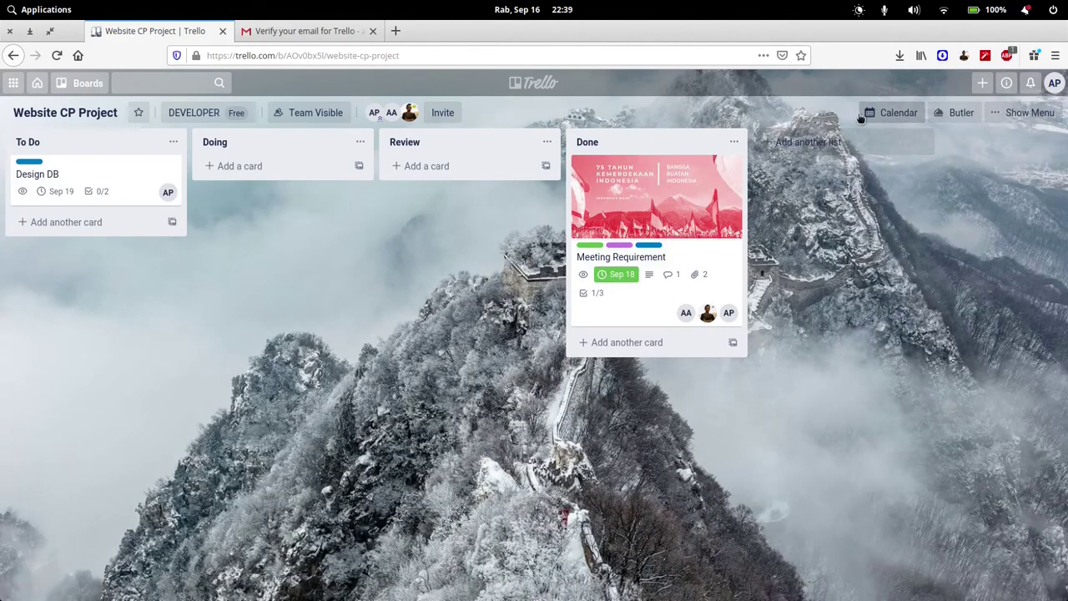
Open the September 2020 calendar and expand labels to show Normal, Frontend and Backend names
left_click(887, 112)
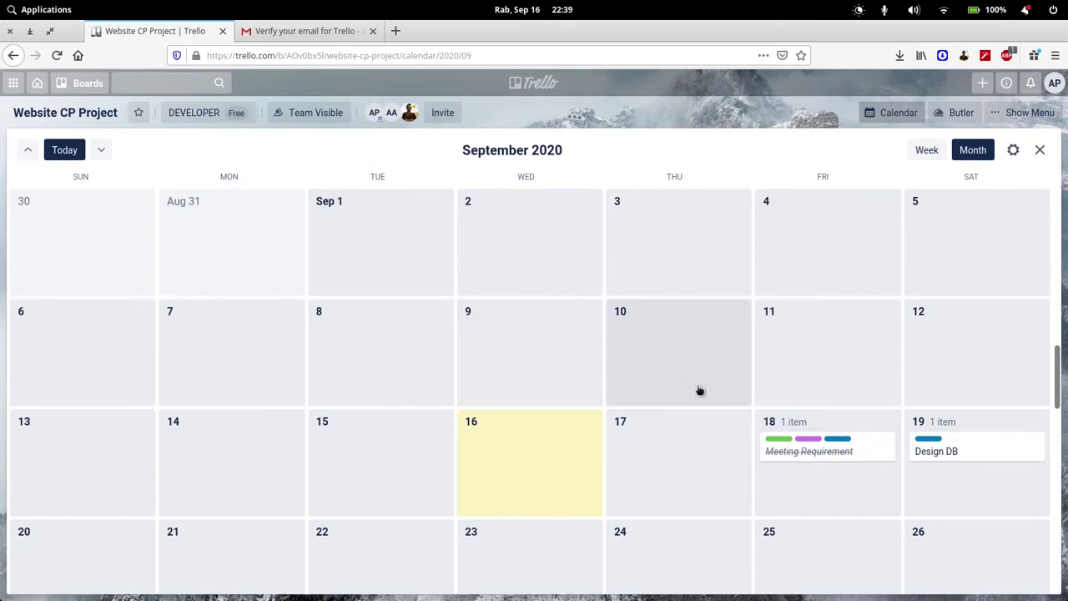
scroll(683, 368, "down", 2)
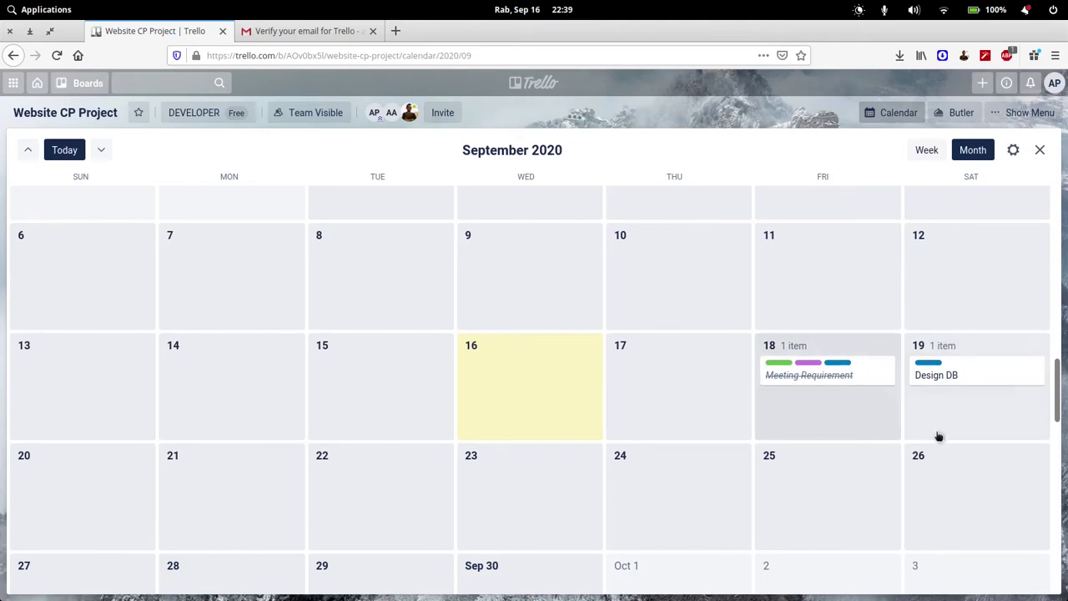
scroll(859, 400, "down", 1)
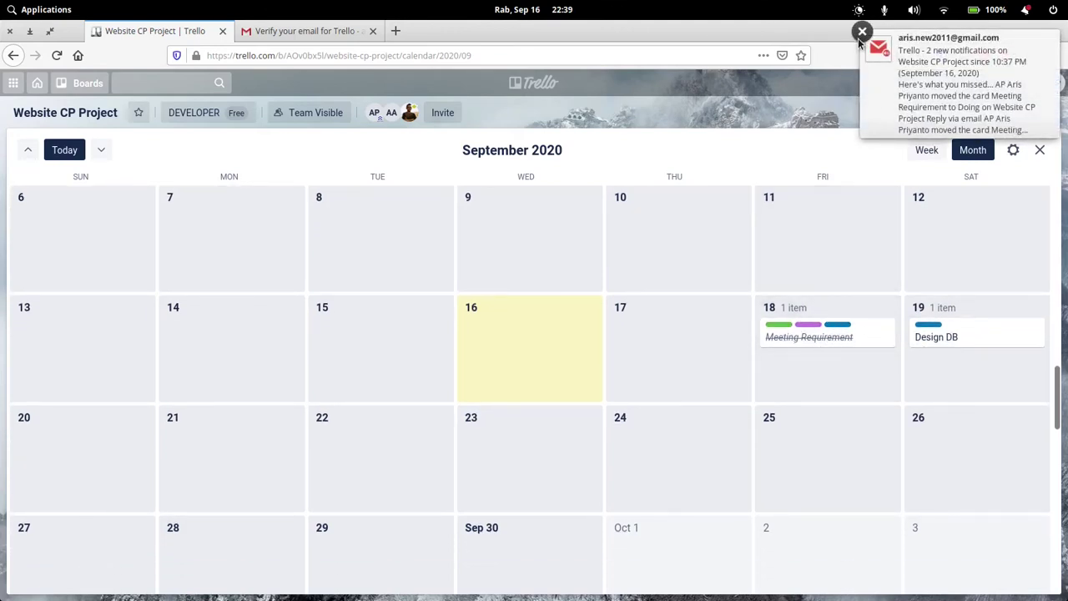
left_click(861, 33)
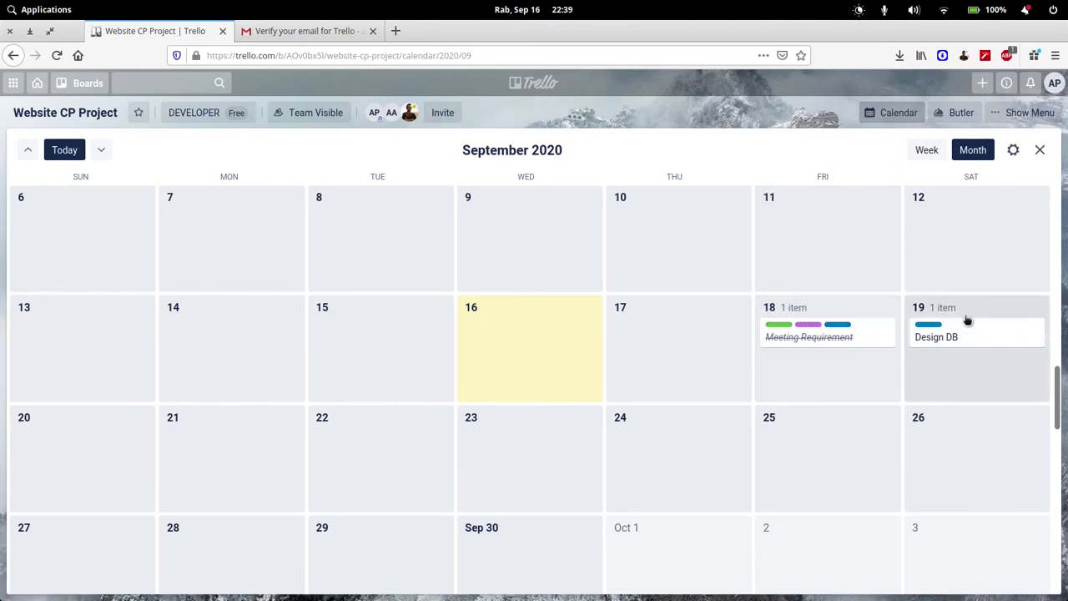
left_click(928, 325)
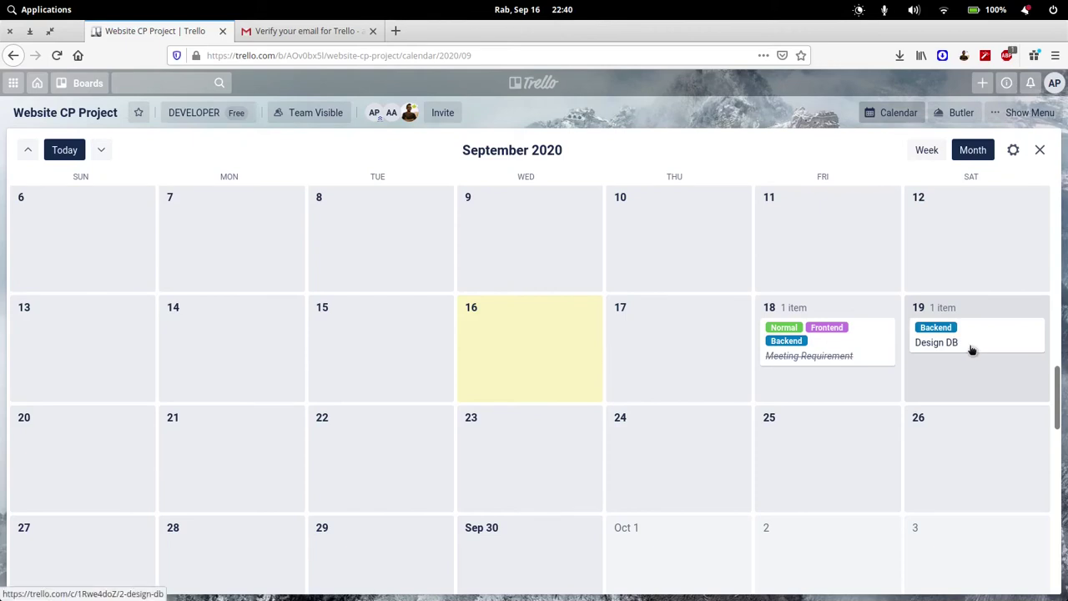
Close the calendar view, reopen it briefly, and return to the board lists
left_click(1039, 153)
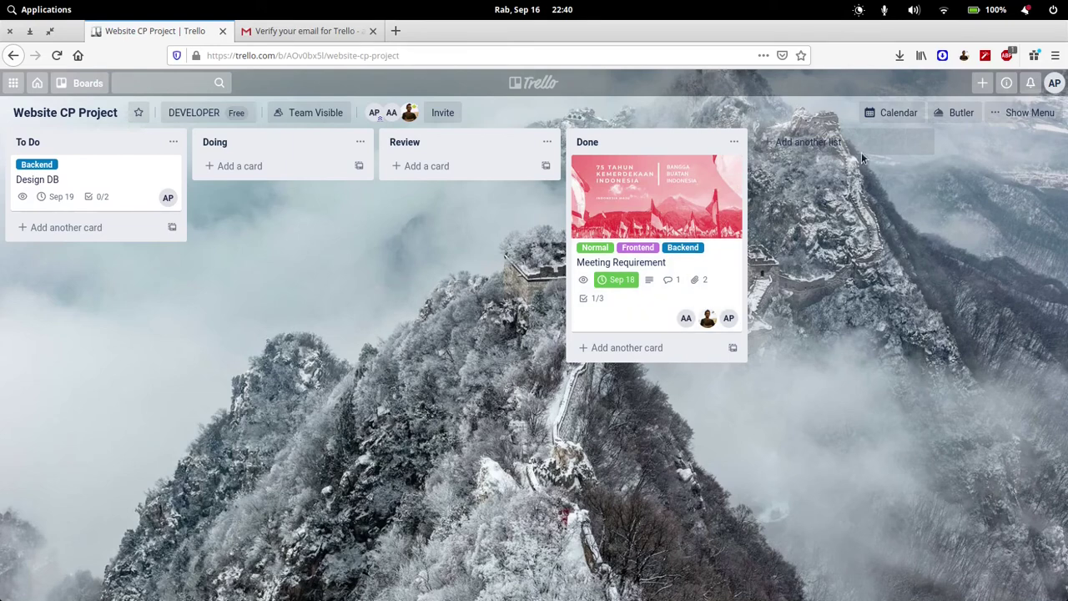
left_click(894, 112)
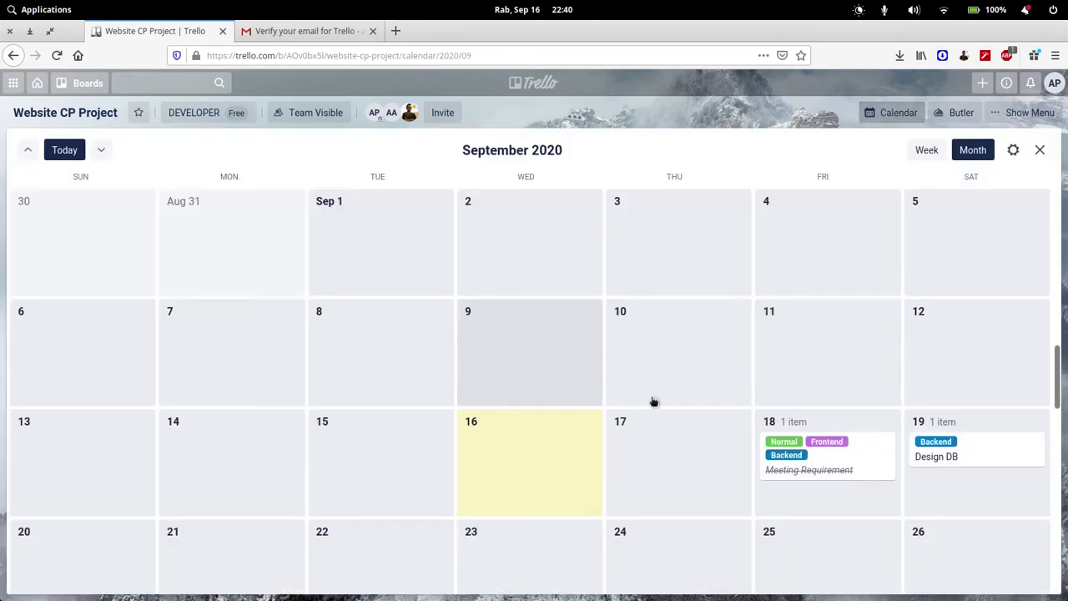
left_click(1039, 149)
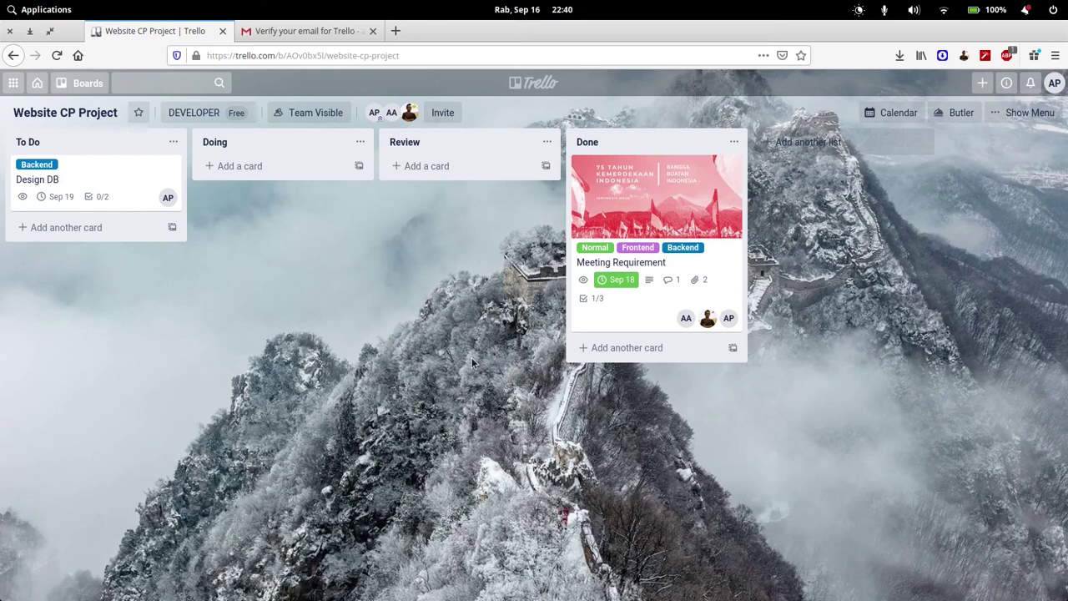
mouse_move(871, 588)
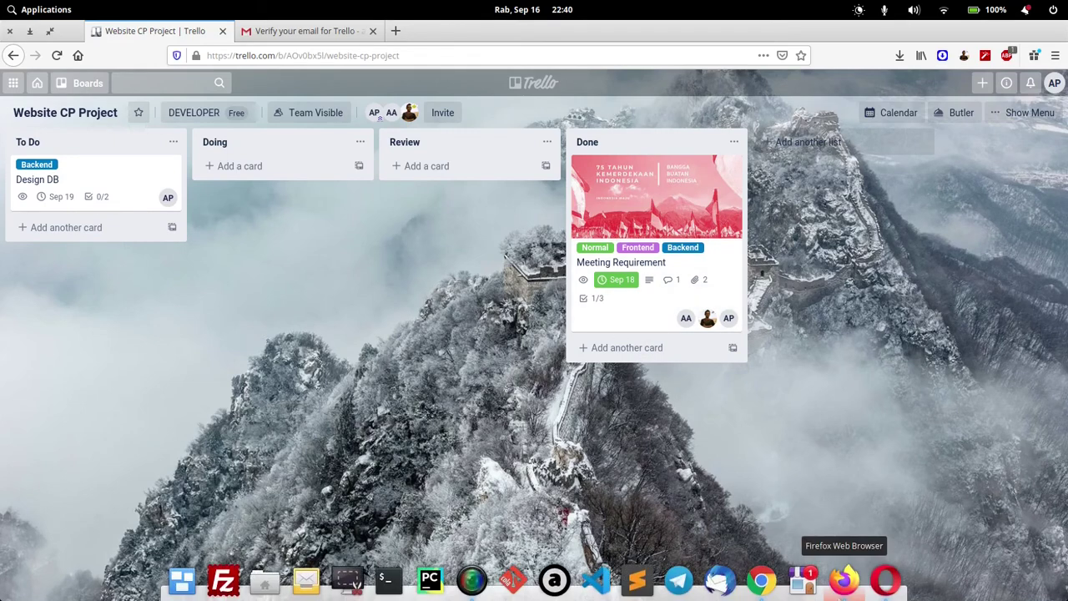
left_click(636, 581)
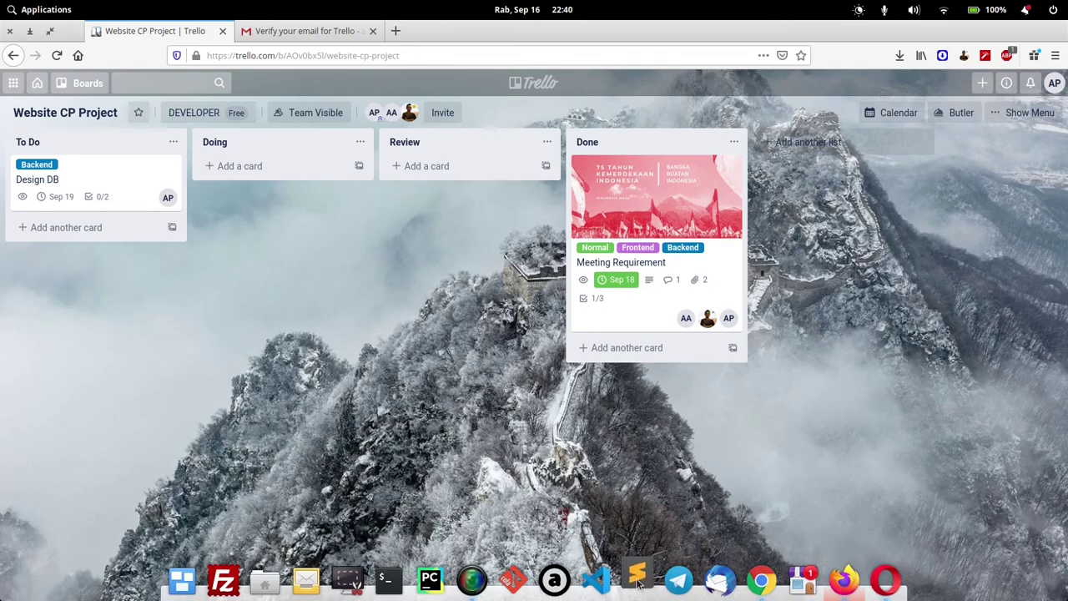
left_click(11, 32)
mouse_move(636, 588)
left_click(761, 581)
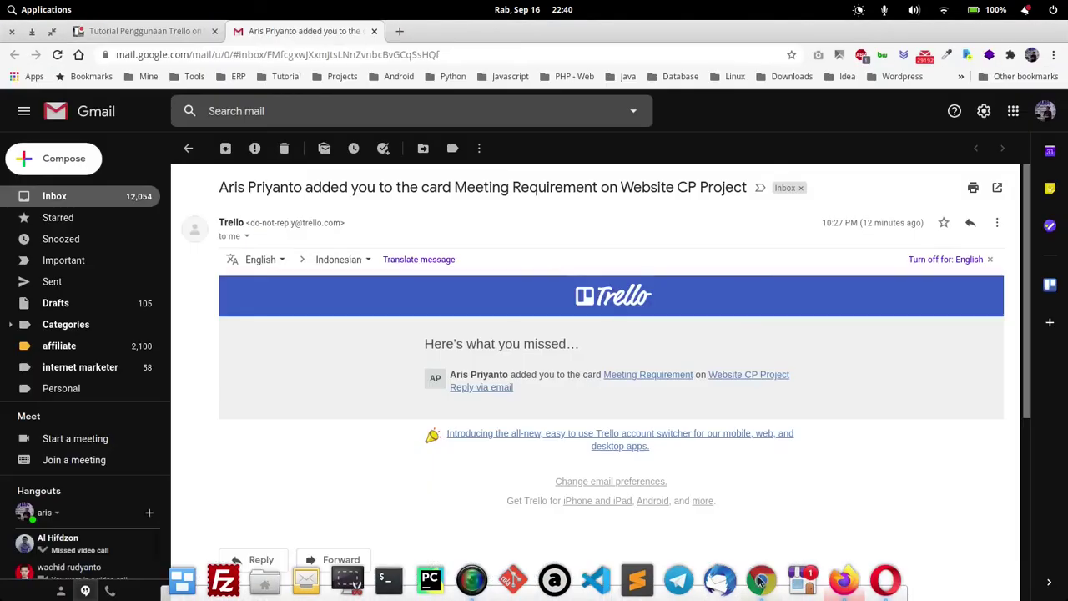
left_click(155, 31)
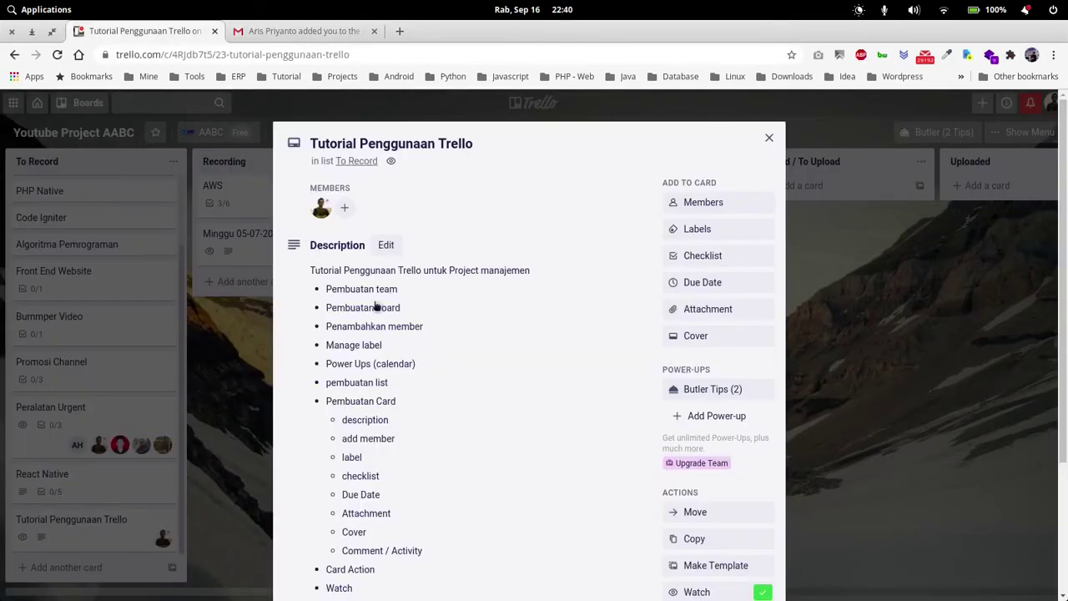
scroll(396, 316, "down", 3)
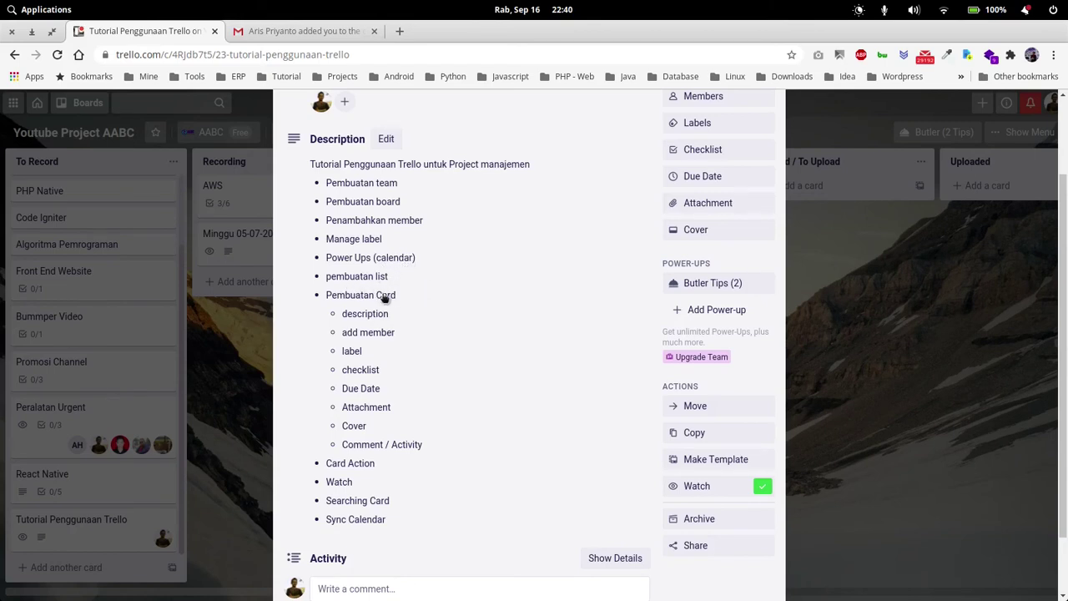
scroll(410, 305, "down", 1)
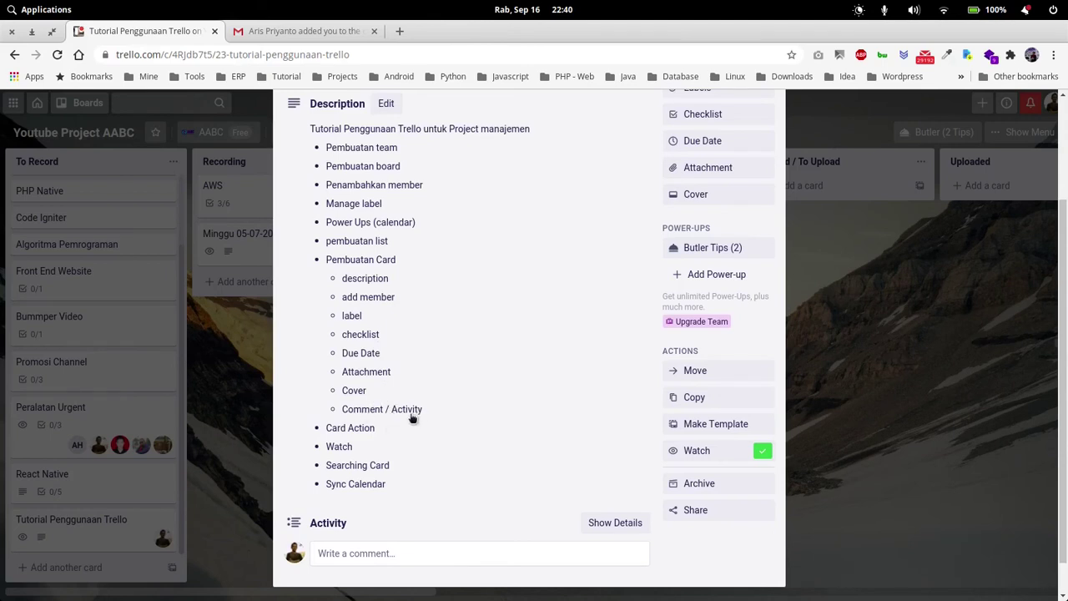
scroll(404, 409, "down", 1)
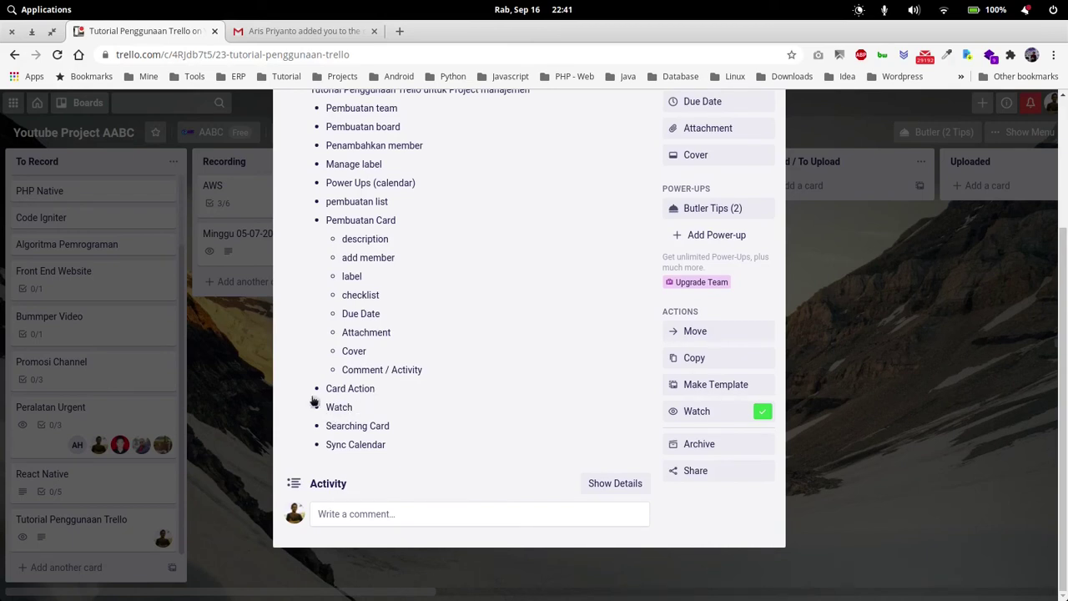
mouse_move(592, 599)
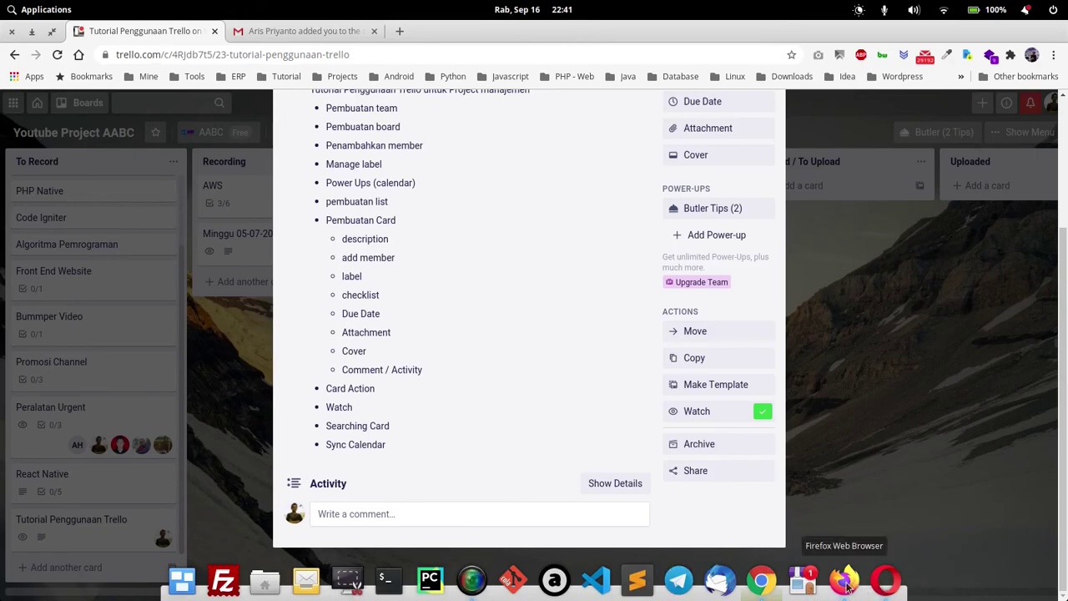
left_click(846, 584)
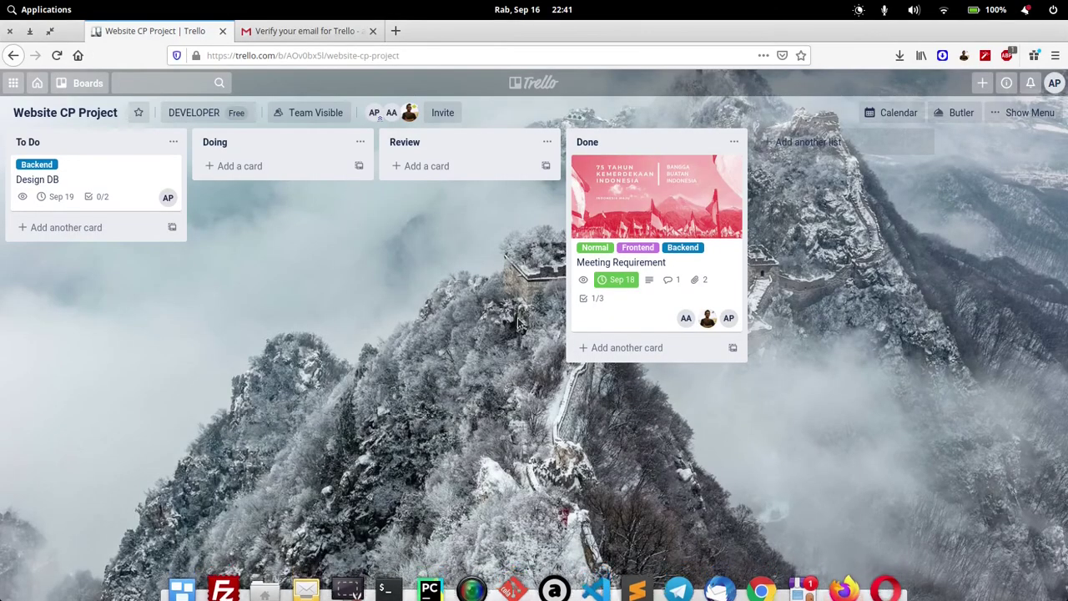
View and close the Meeting Requirement card, then start a new card in To Do
left_click(696, 219)
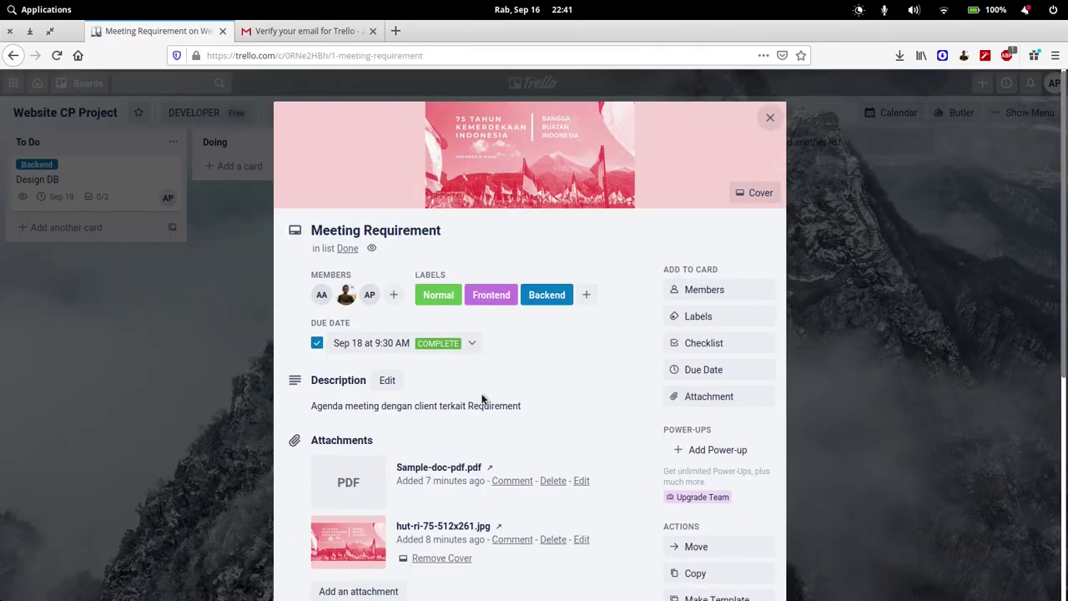
scroll(779, 473, "down", 3)
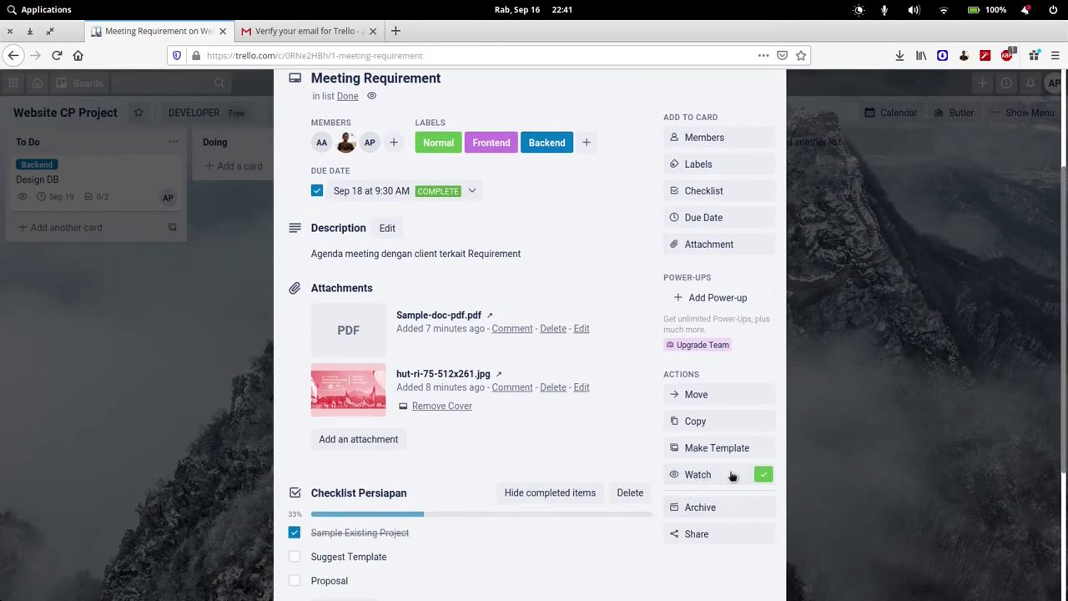
scroll(487, 385, "up", 3)
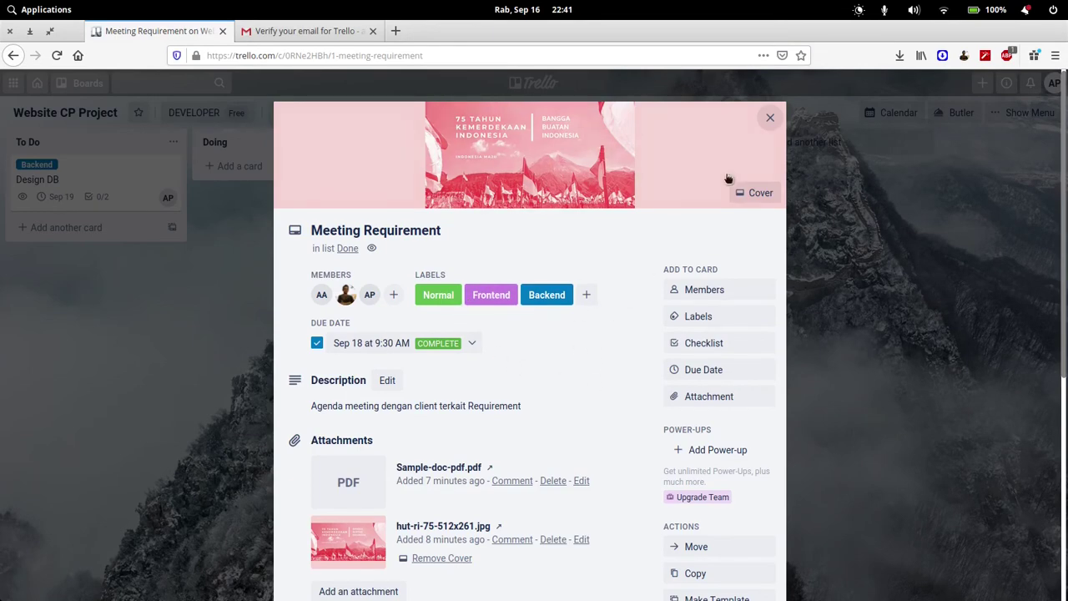
left_click(770, 118)
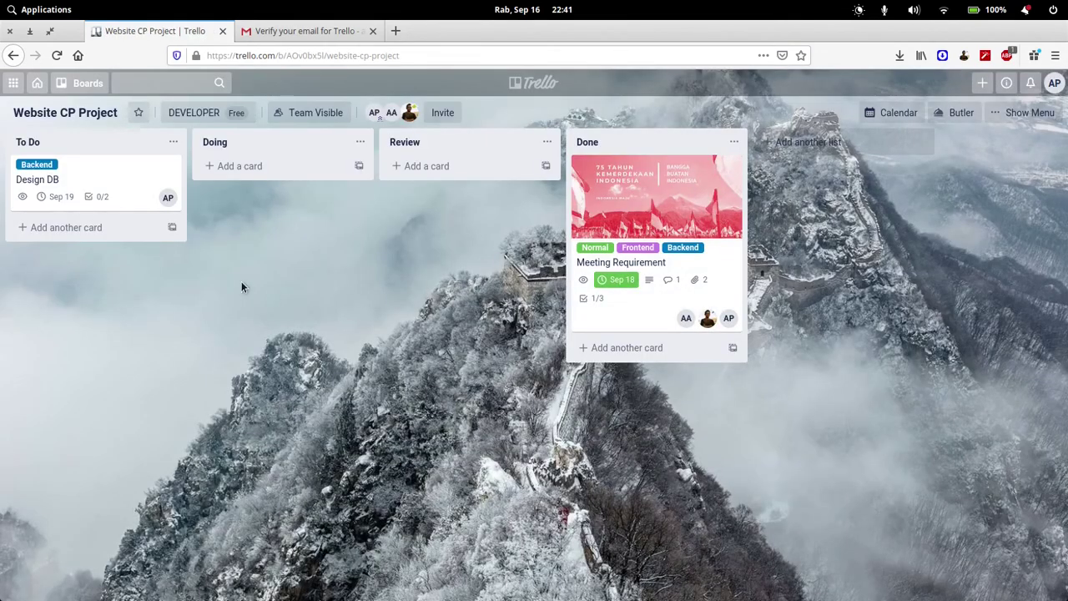
left_click(67, 227)
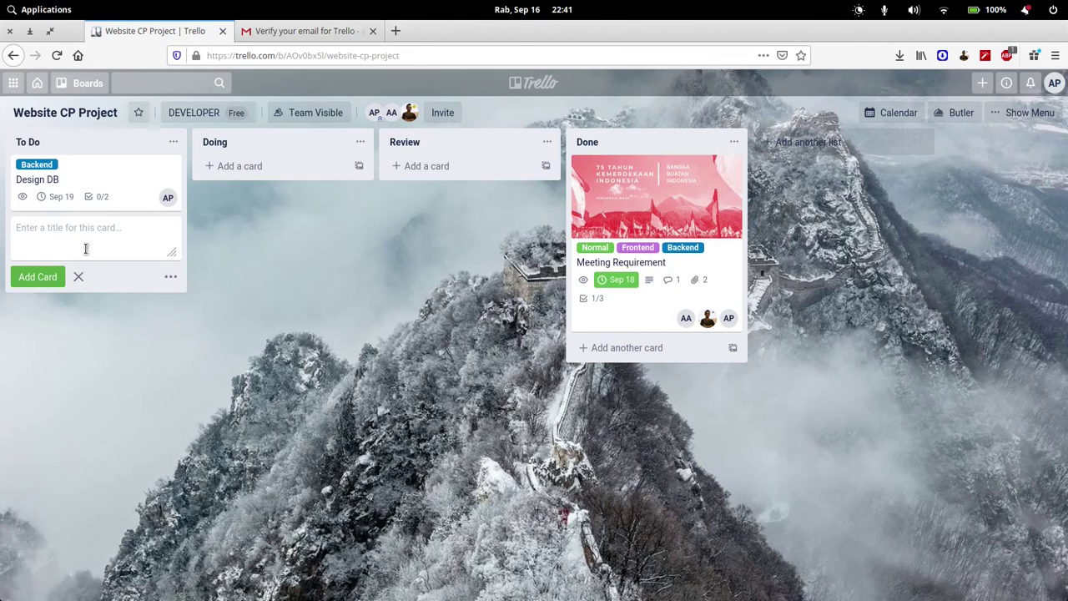
Create the 'Tugas LAin' card in To Do and correct its title to 'Tugas Lain'
type("Tugas LAin")
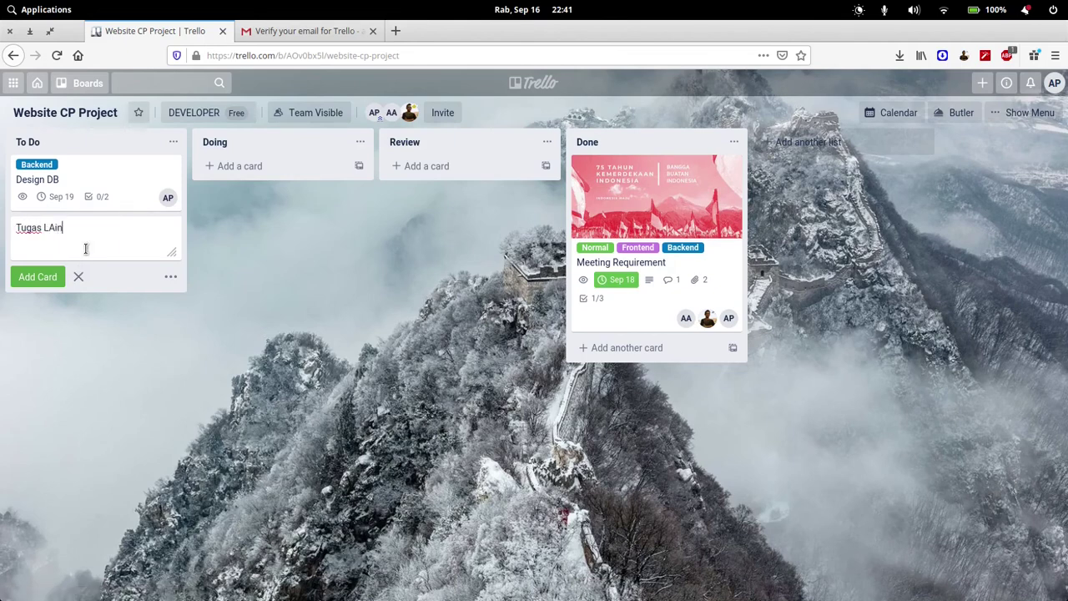
key("Return")
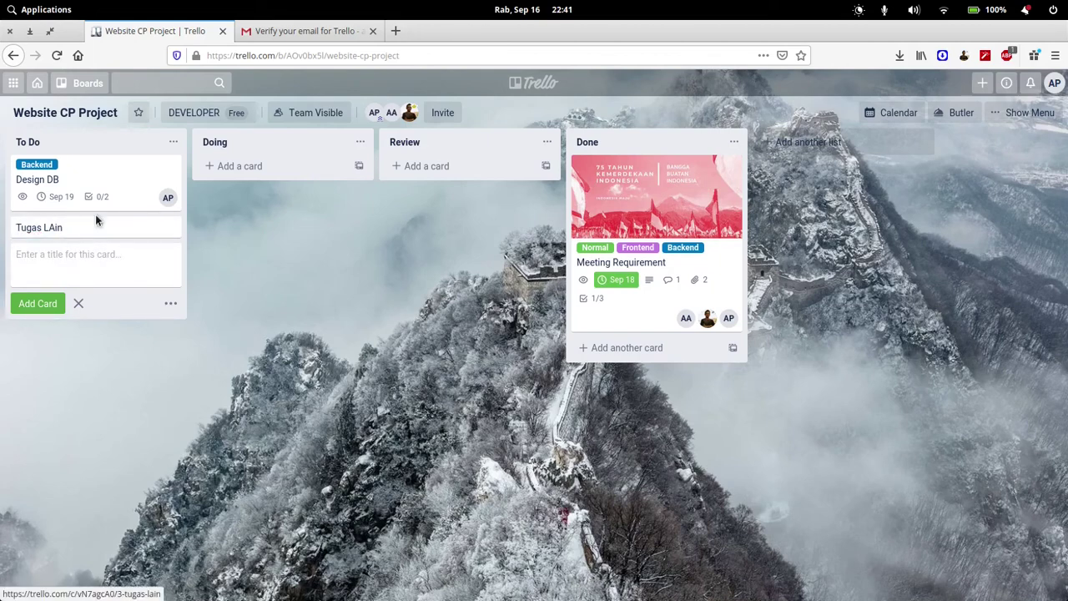
left_click(93, 226)
left_click(365, 123)
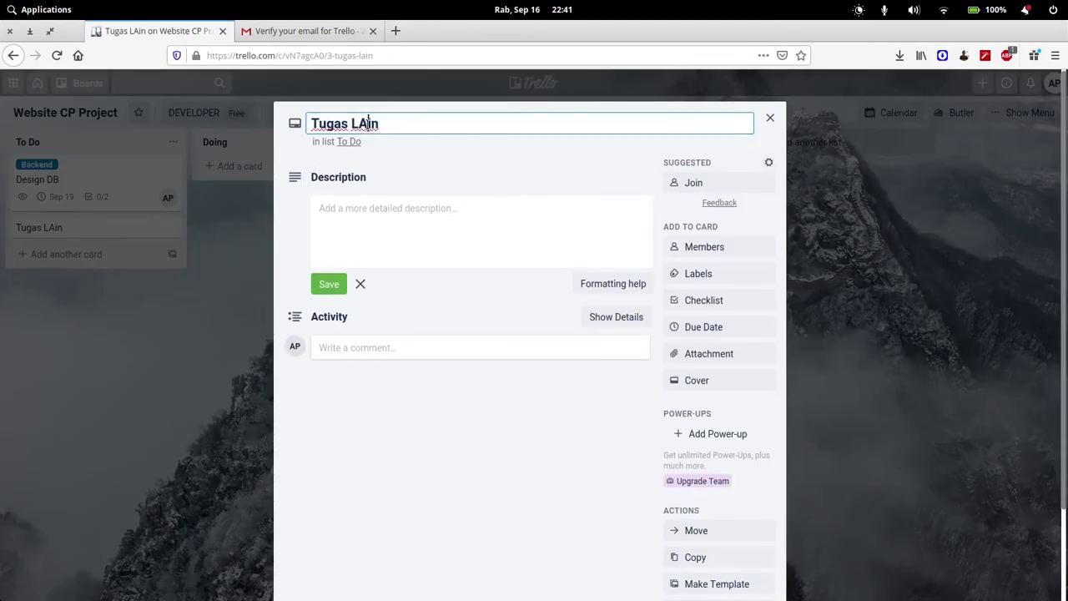
key("BackSpace")
type("a")
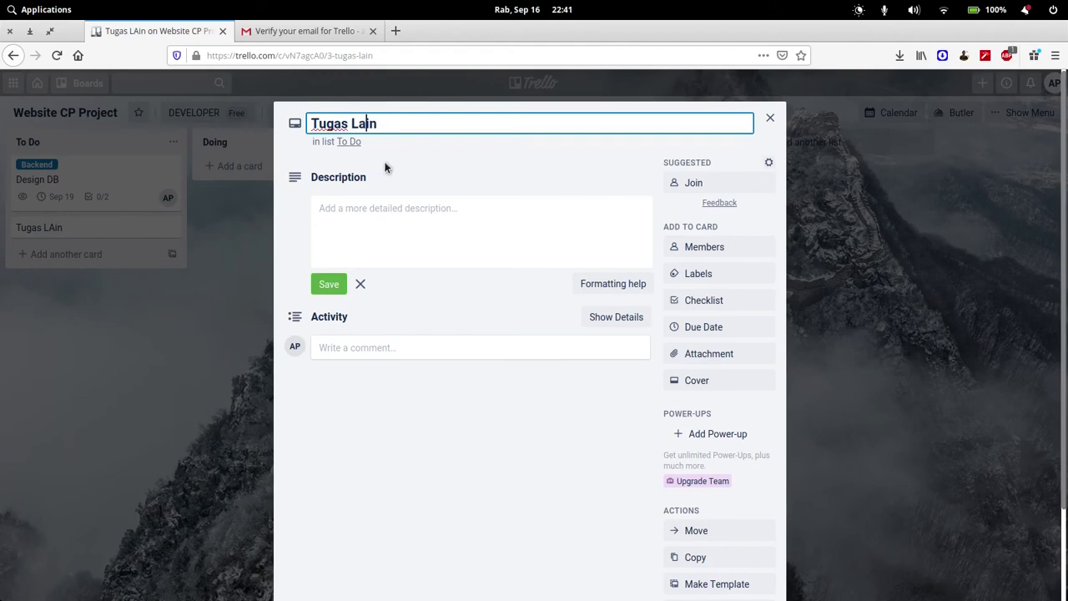
left_click(450, 167)
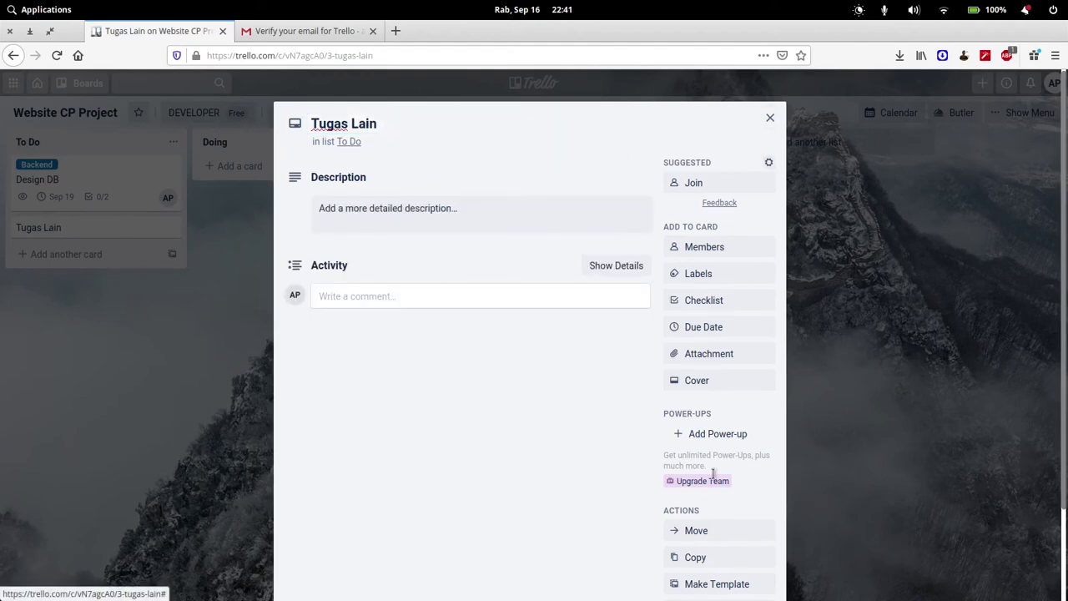
Watch the Tugas Lain card for updates and close it
left_click(770, 117)
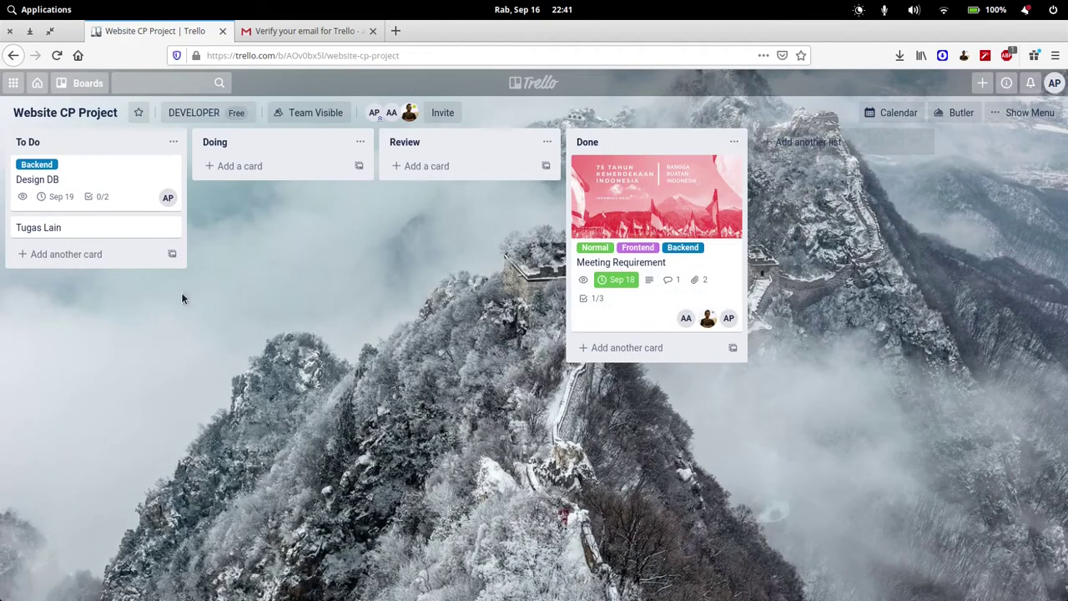
left_click(96, 234)
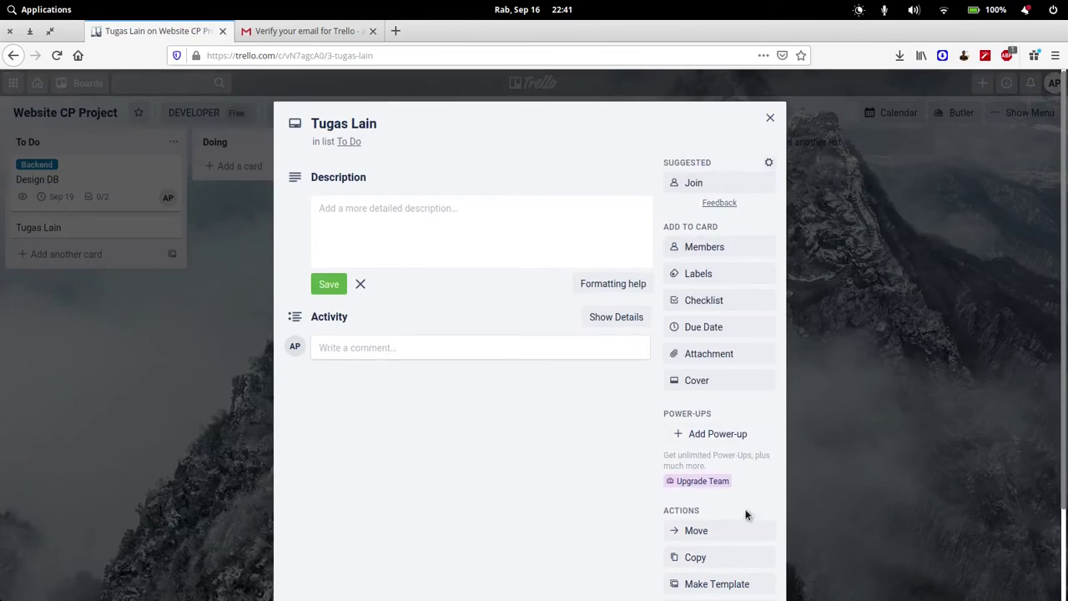
scroll(725, 517, "down", 3)
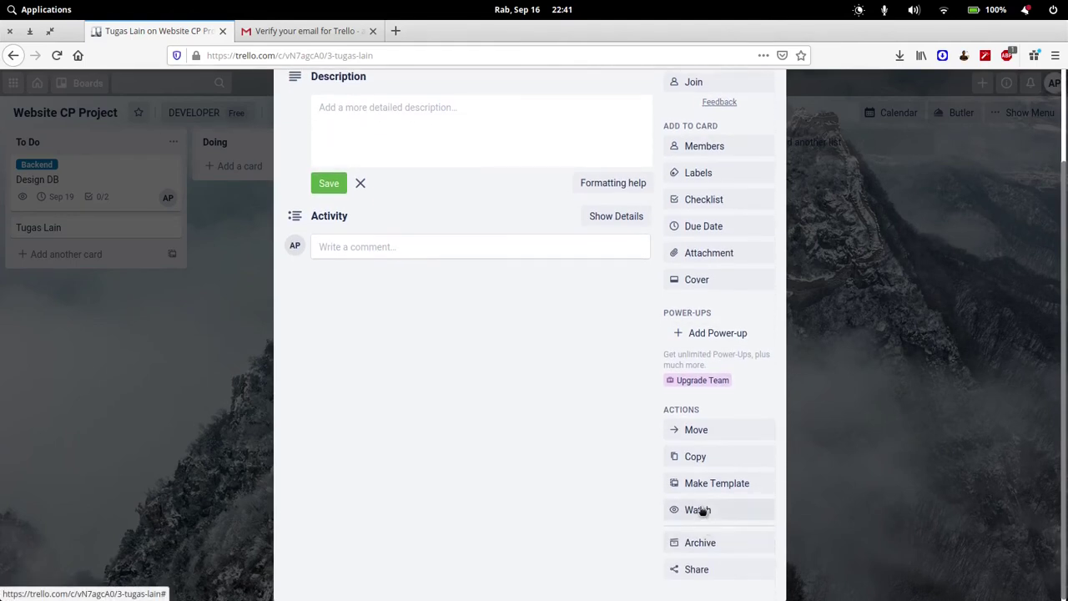
left_click(701, 511)
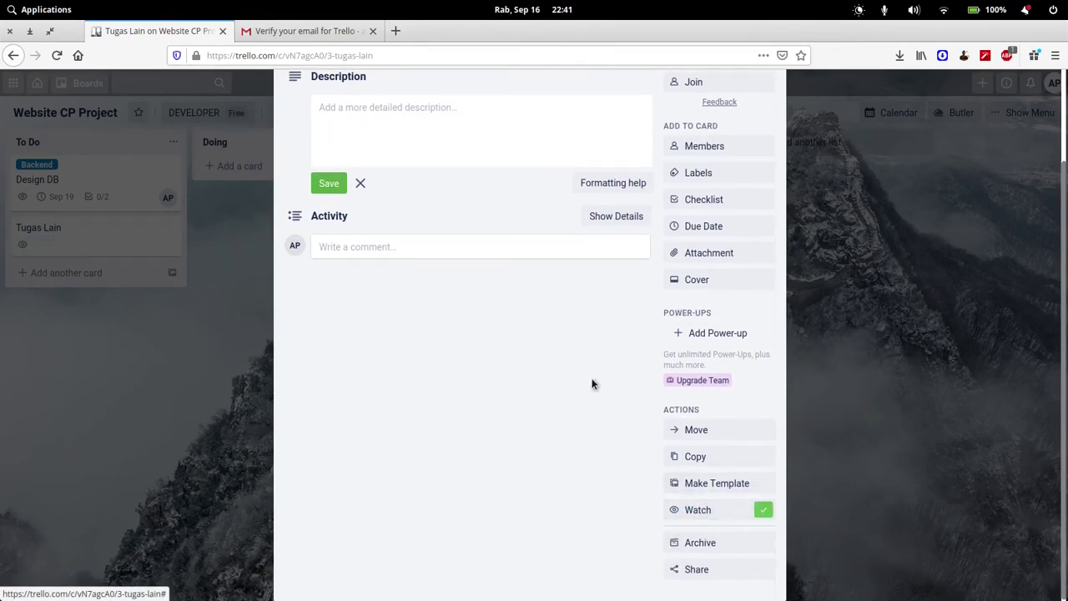
scroll(591, 384, "up", 3)
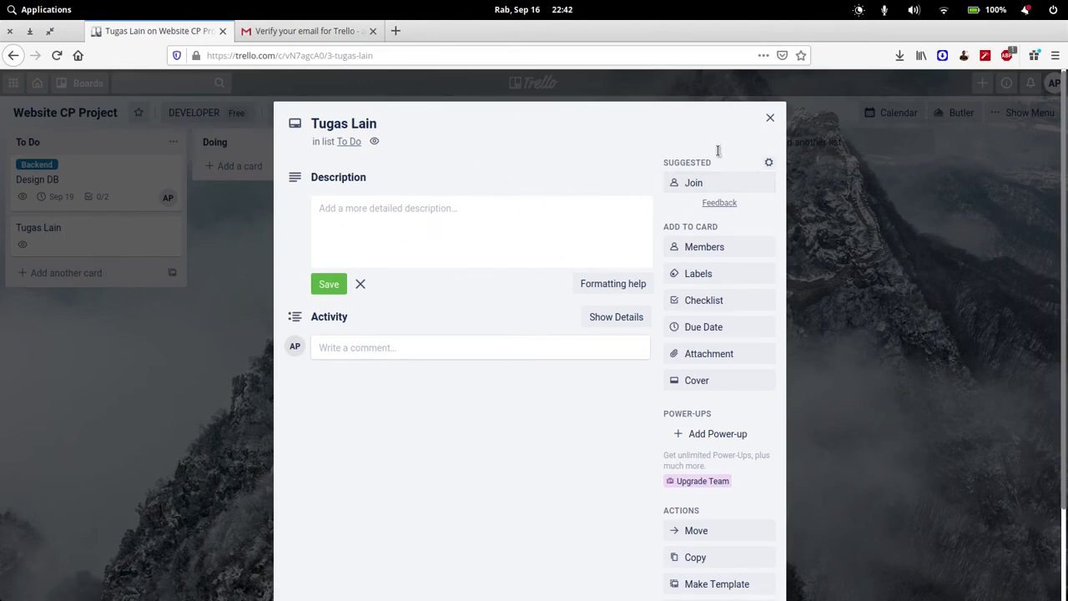
left_click(770, 117)
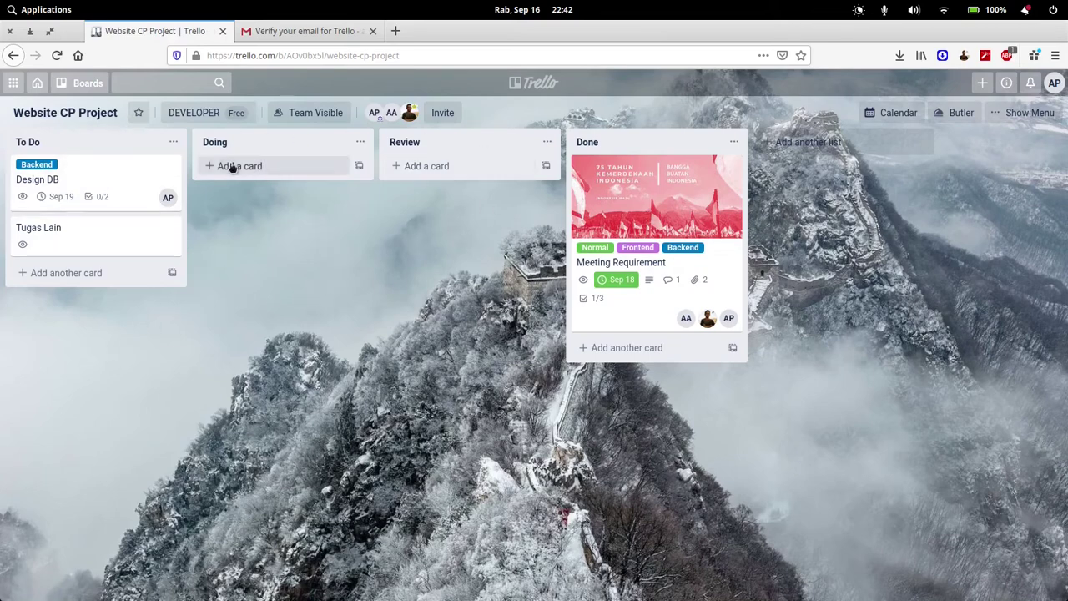
Watch the To Do list, then briefly view the Design DB card's details
left_click(174, 142)
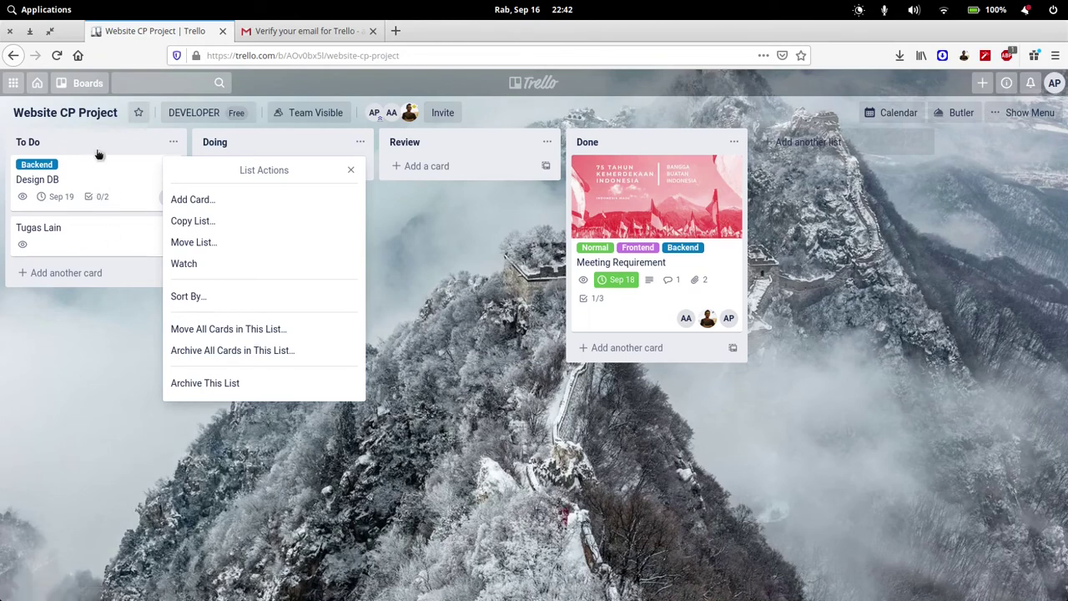
left_click(193, 265)
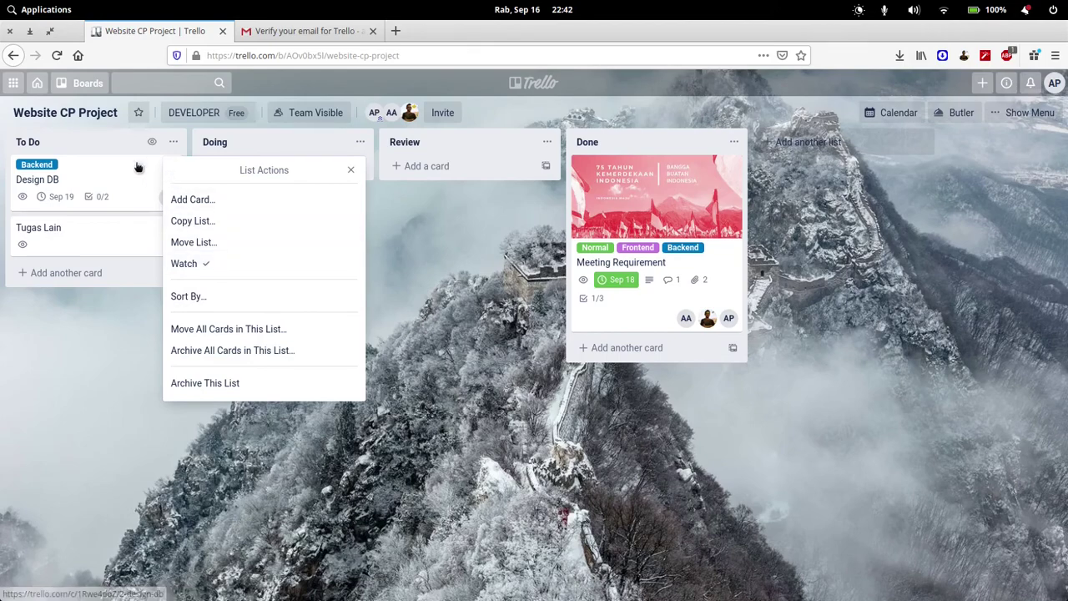
left_click(107, 141)
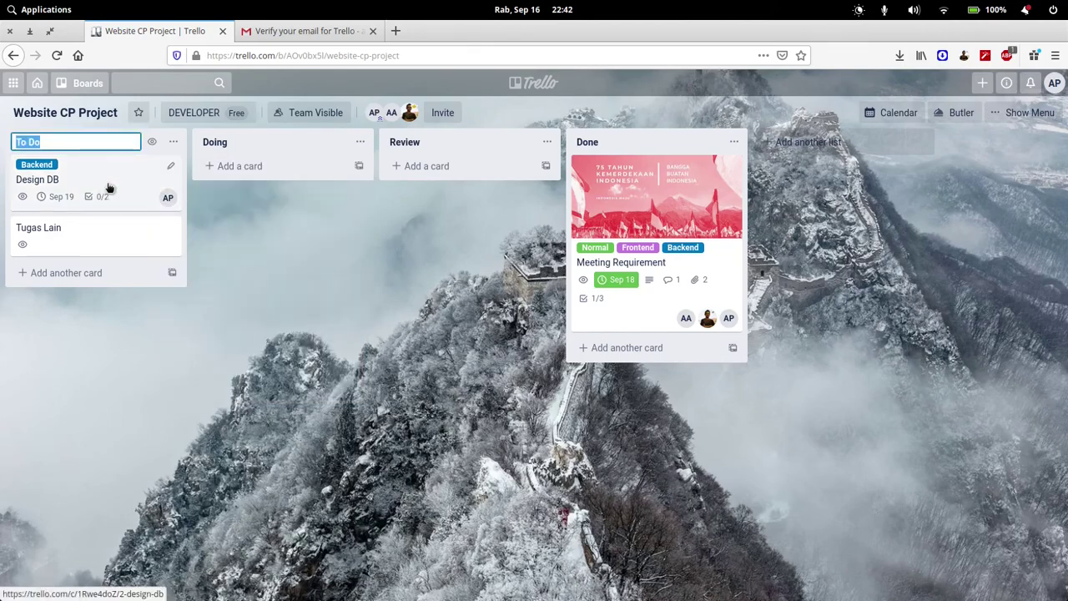
left_click(108, 185)
left_click(769, 119)
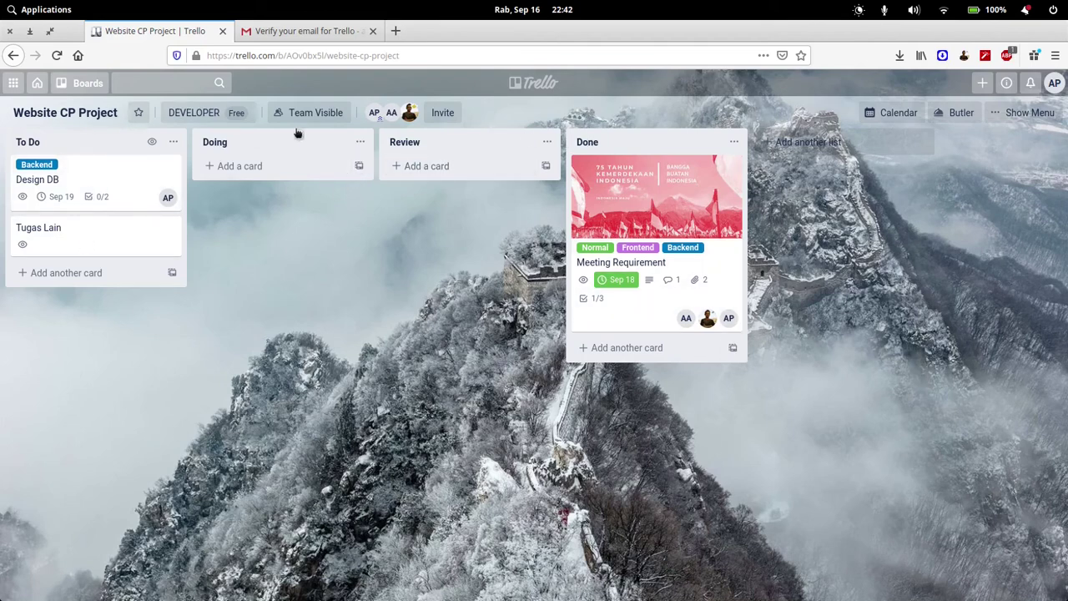
Watch the whole Website CP Project board through the menu's More options, then close the menu
left_click(1022, 113)
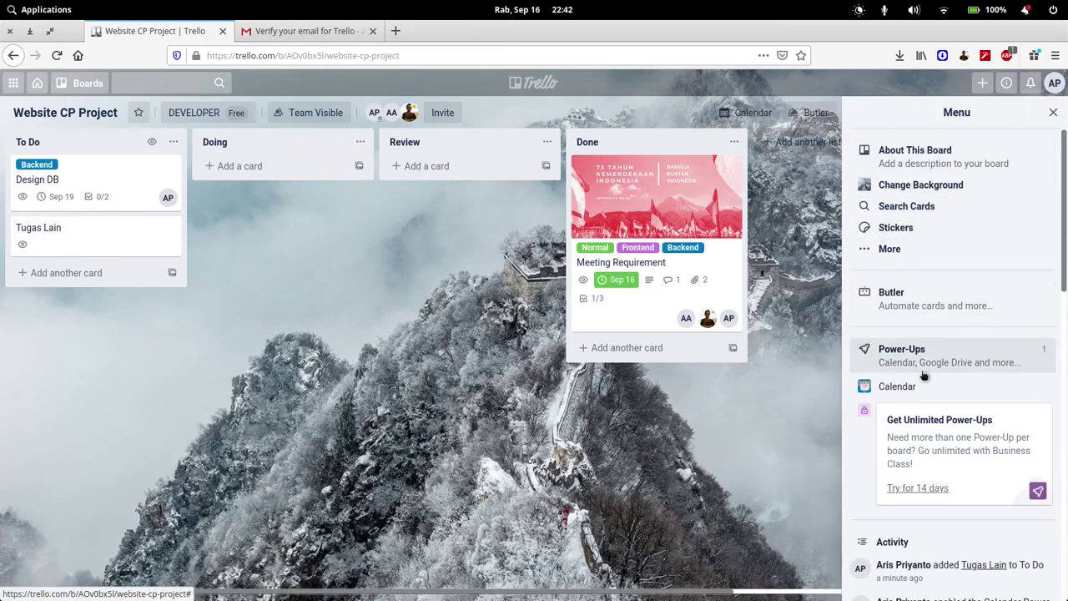
scroll(924, 372, "down", 5)
scroll(932, 346, "up", 5)
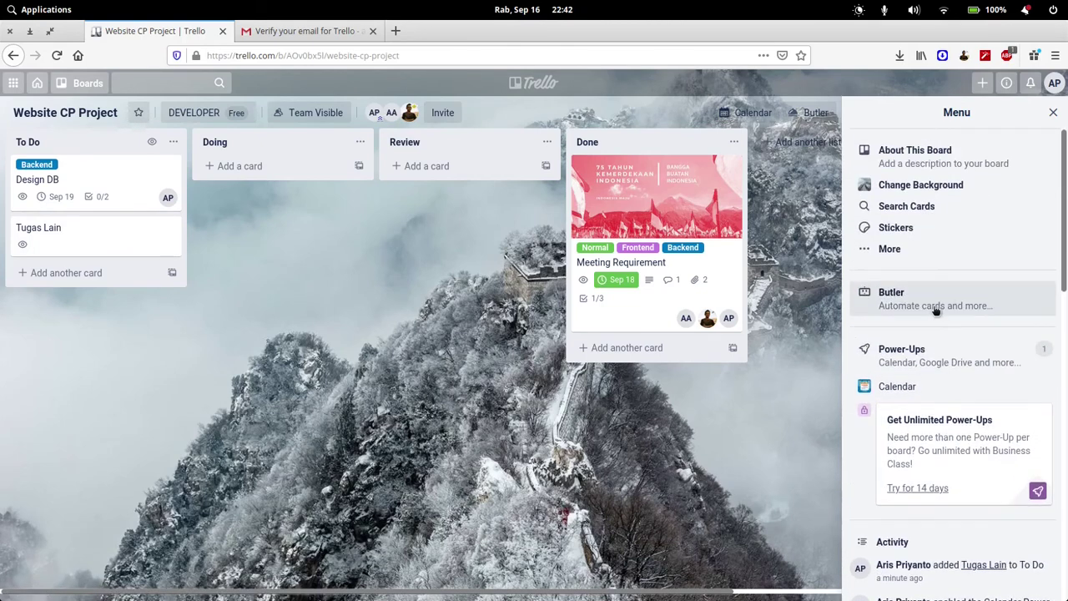
left_click(908, 249)
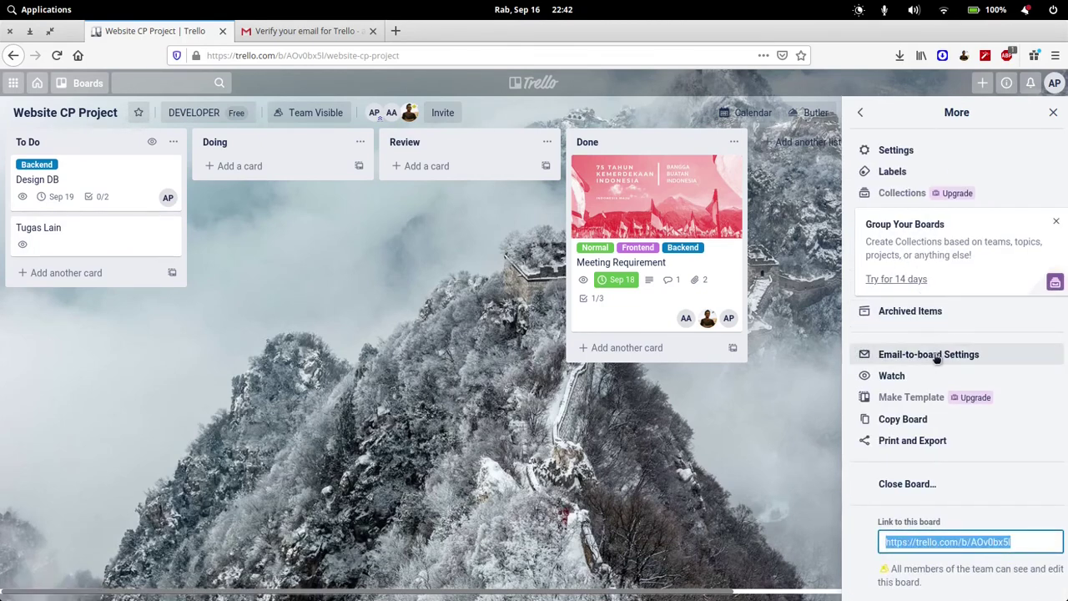
left_click(894, 376)
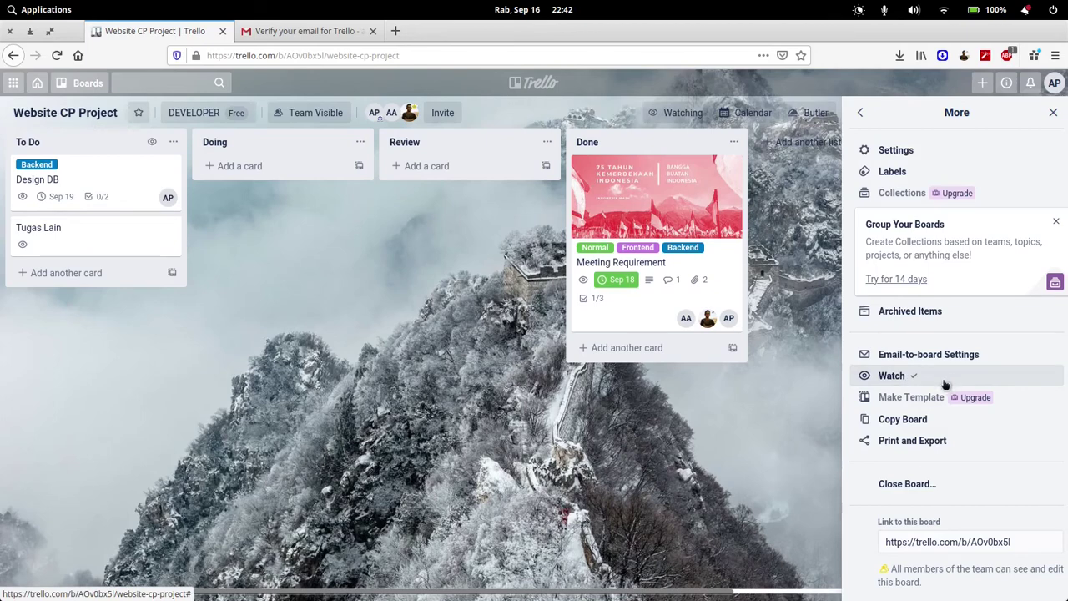
left_click(1052, 112)
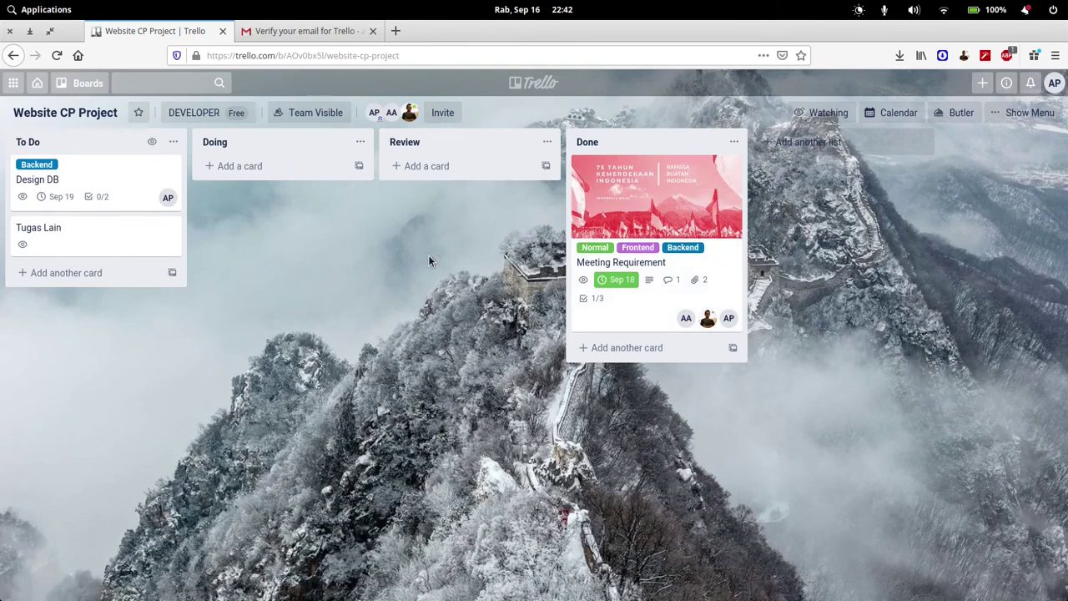
mouse_move(604, 591)
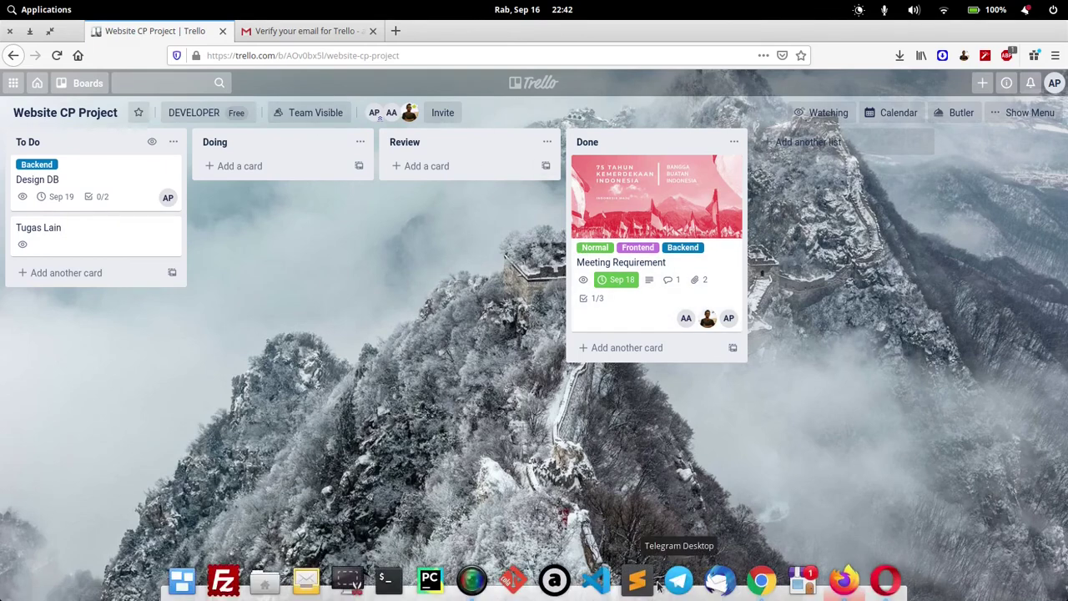
left_click(759, 582)
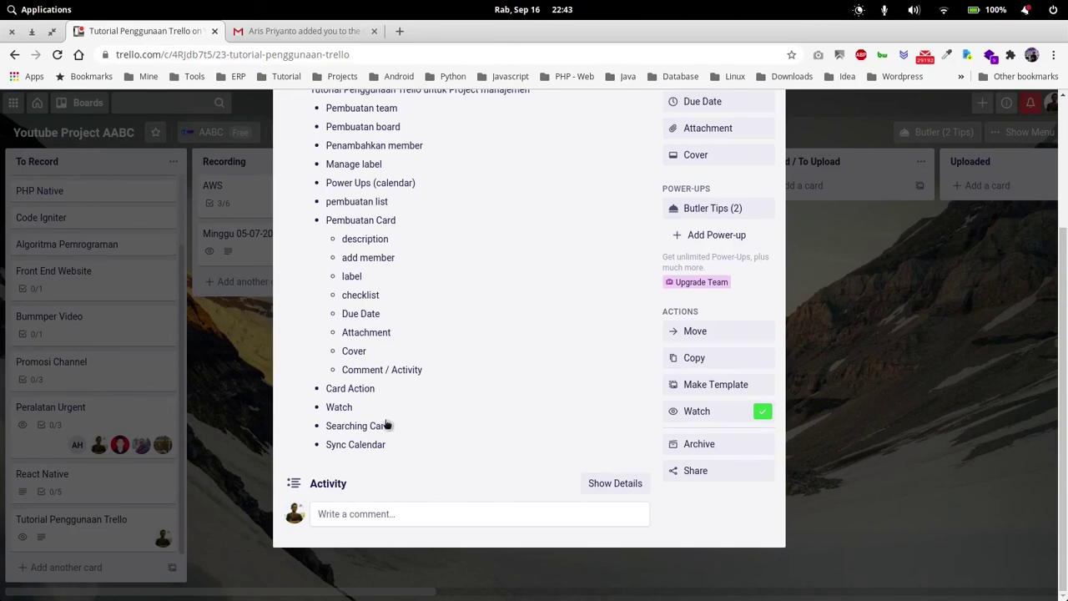
mouse_move(345, 584)
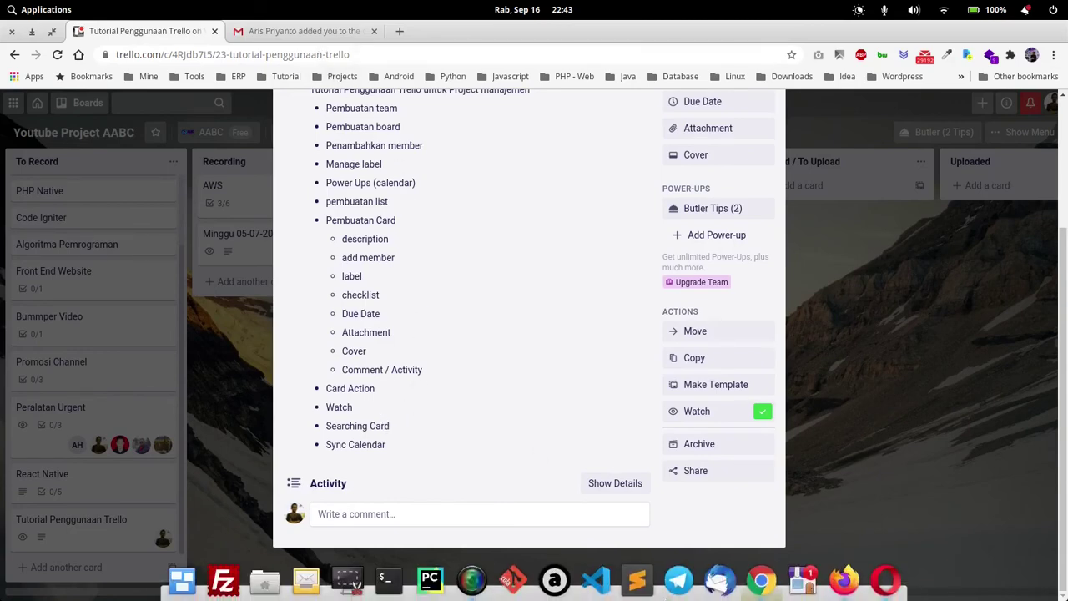
left_click(840, 581)
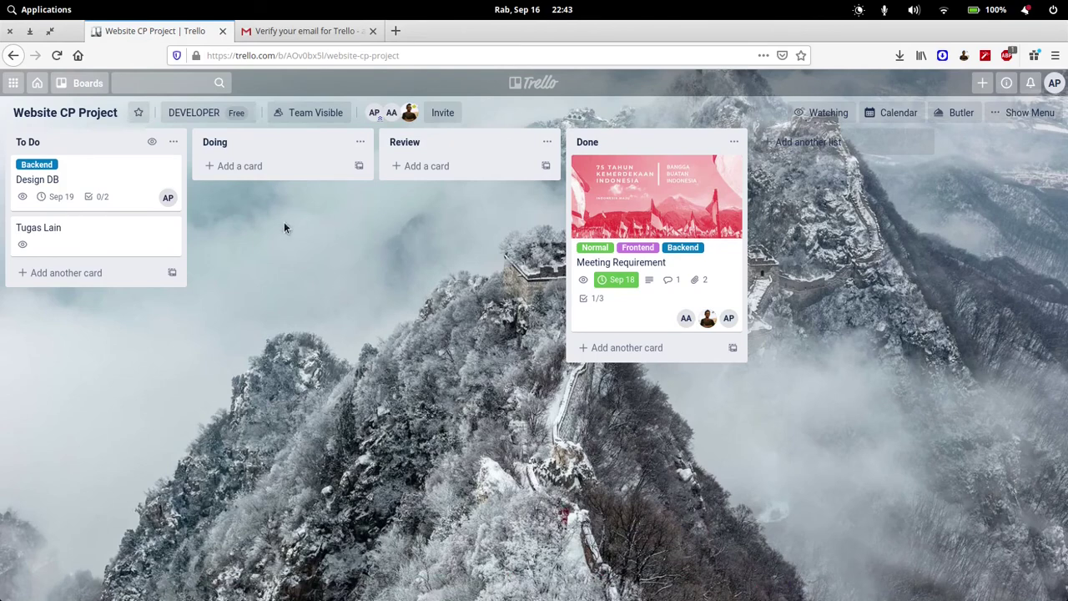
Tag the Tugas Lain card with the red Urgent label and return to the board
left_click(90, 239)
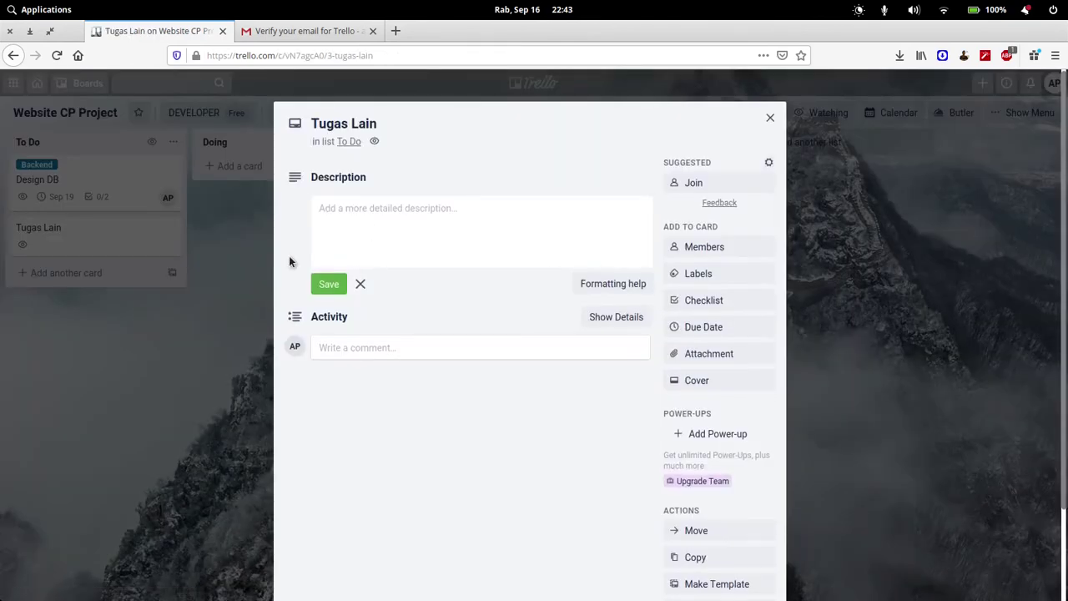
left_click(699, 275)
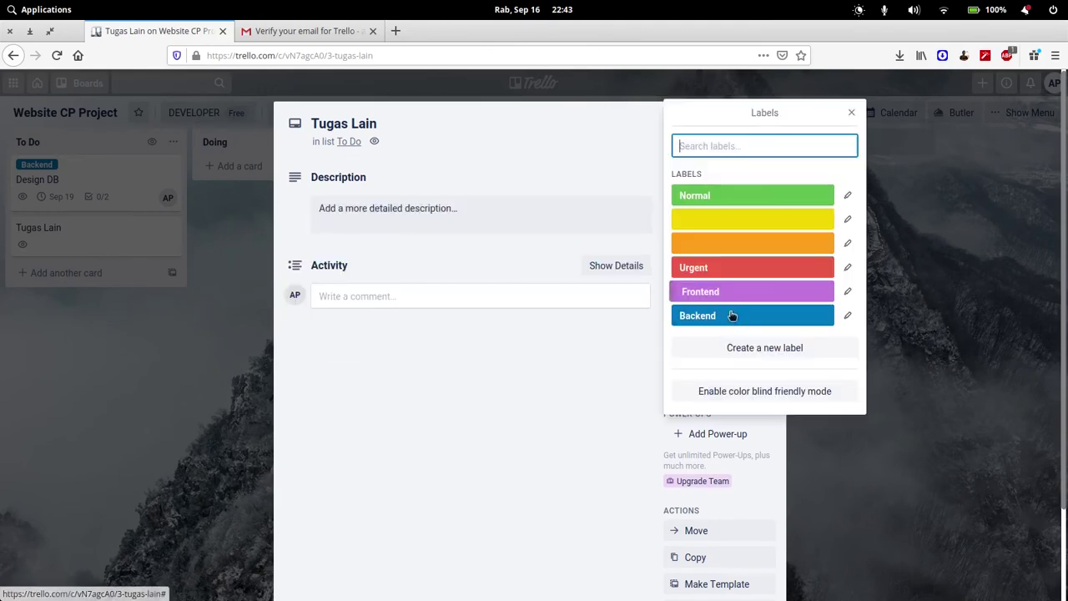
left_click(722, 269)
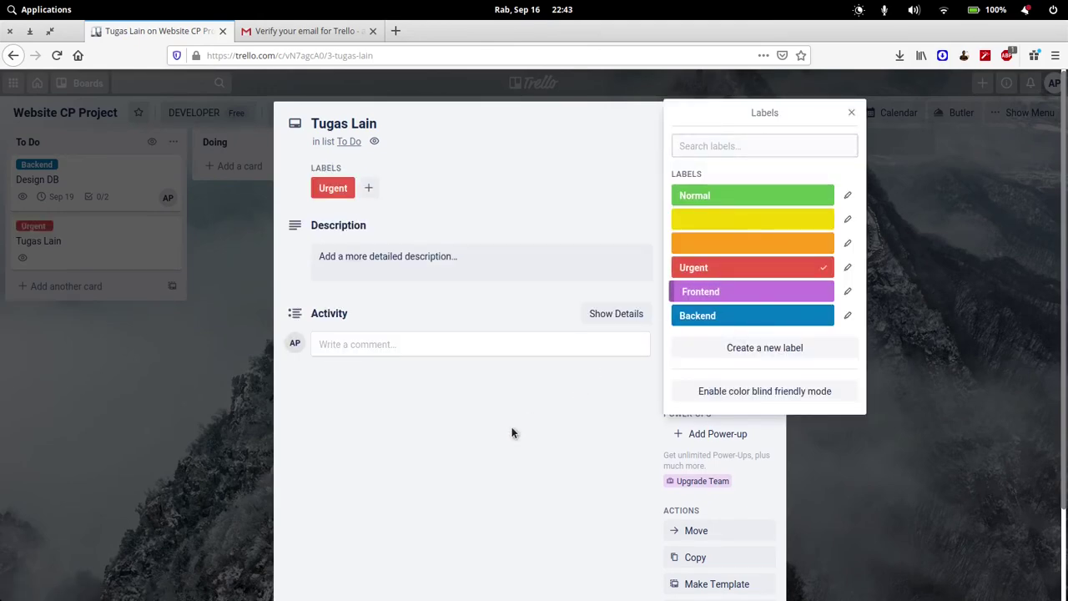
left_click(512, 432)
left_click(768, 118)
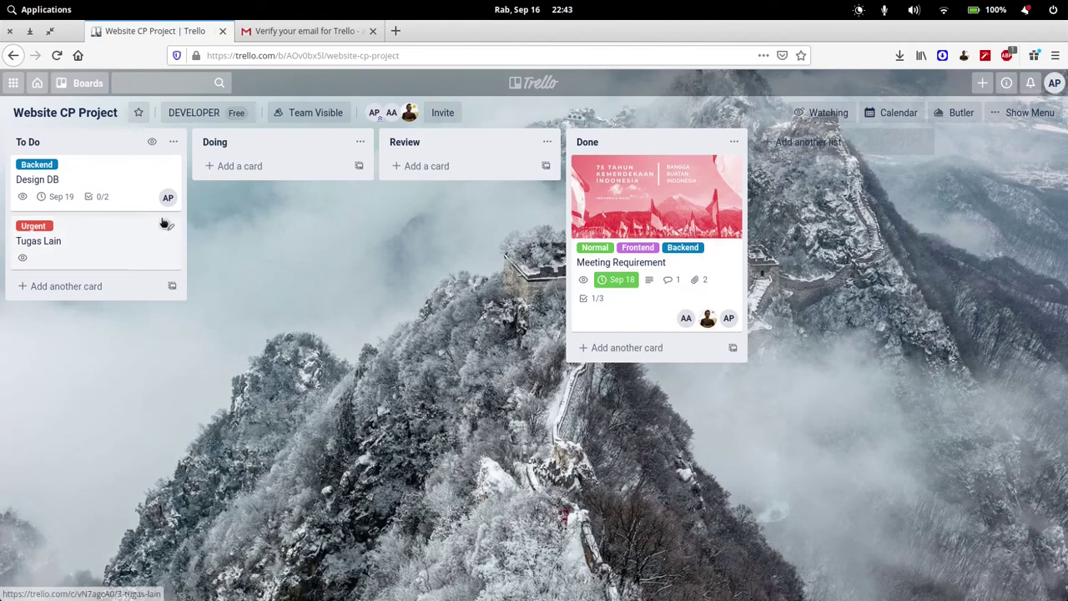
Add a new card named 'Tugas 2' to the To Do list
left_click(99, 287)
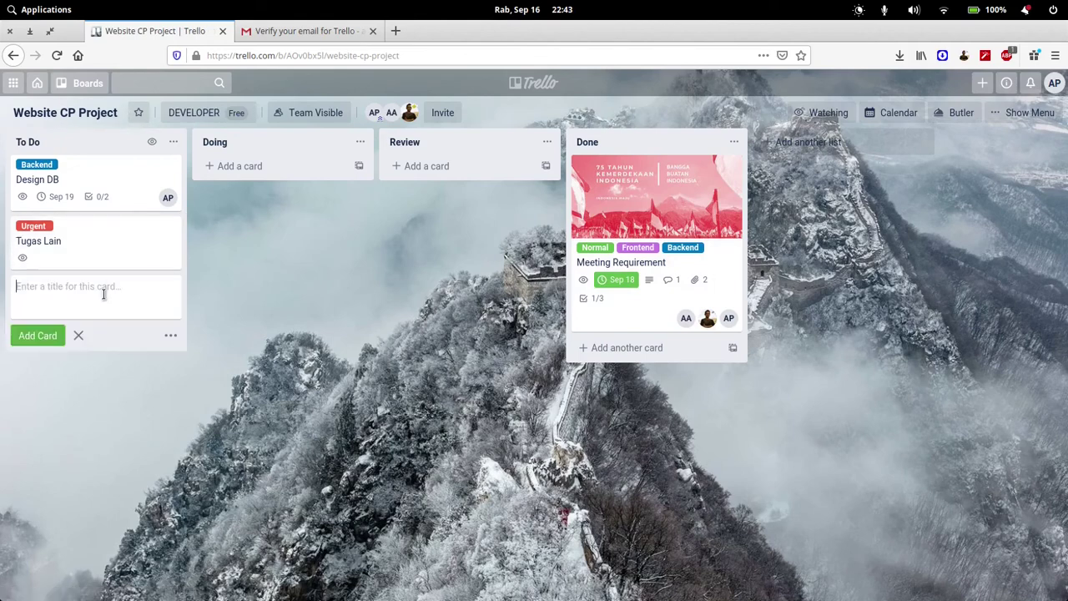
type("Tugas 2")
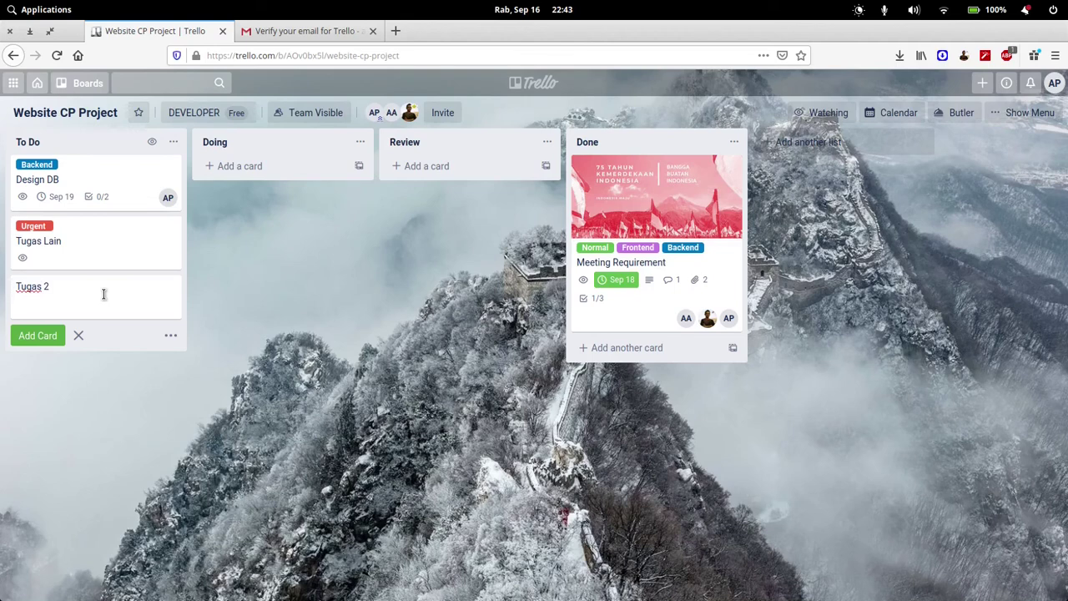
key("Return")
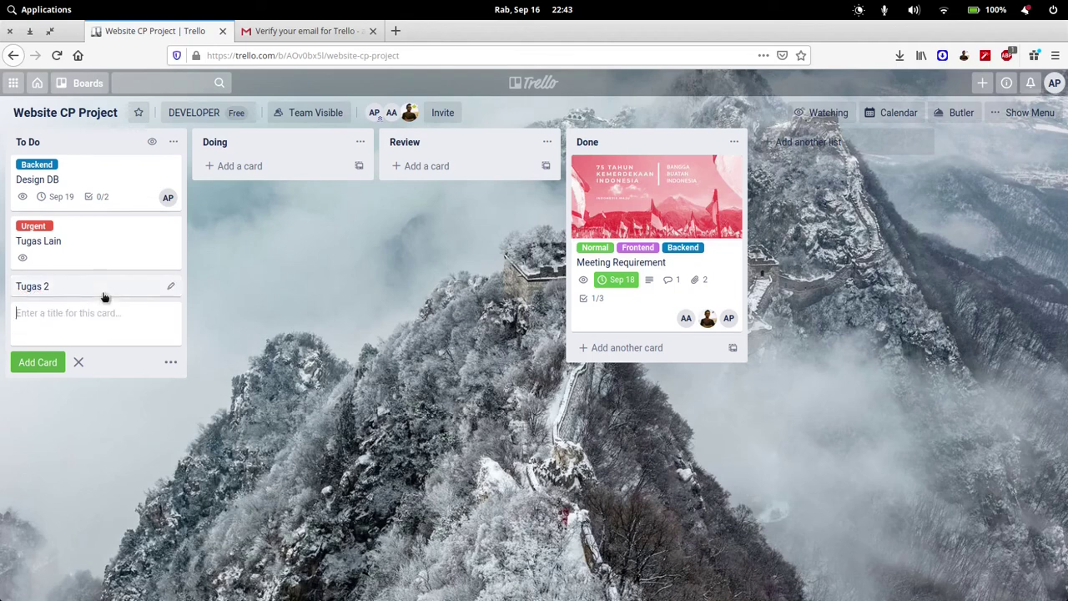
Give the Tugas 2 card the green Normal label and close its details
left_click(108, 288)
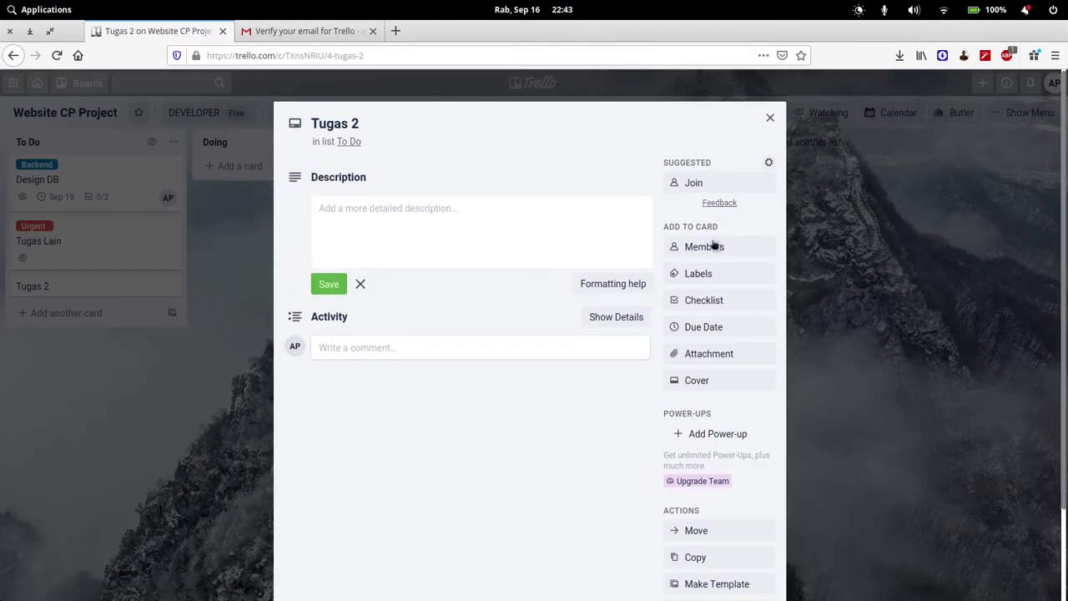
left_click(718, 275)
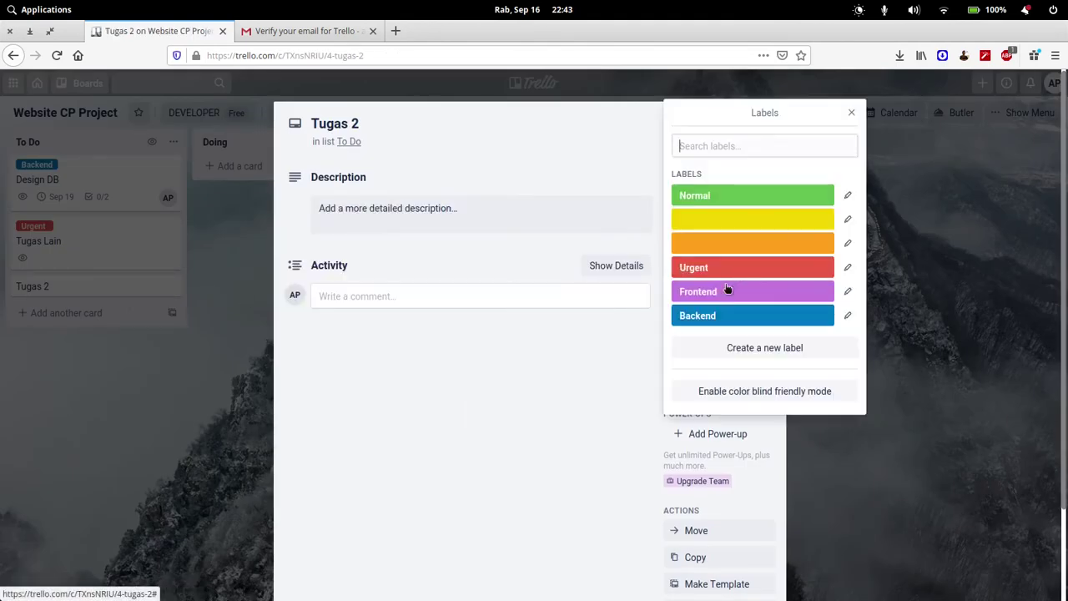
left_click(724, 197)
key("Escape")
left_click(769, 118)
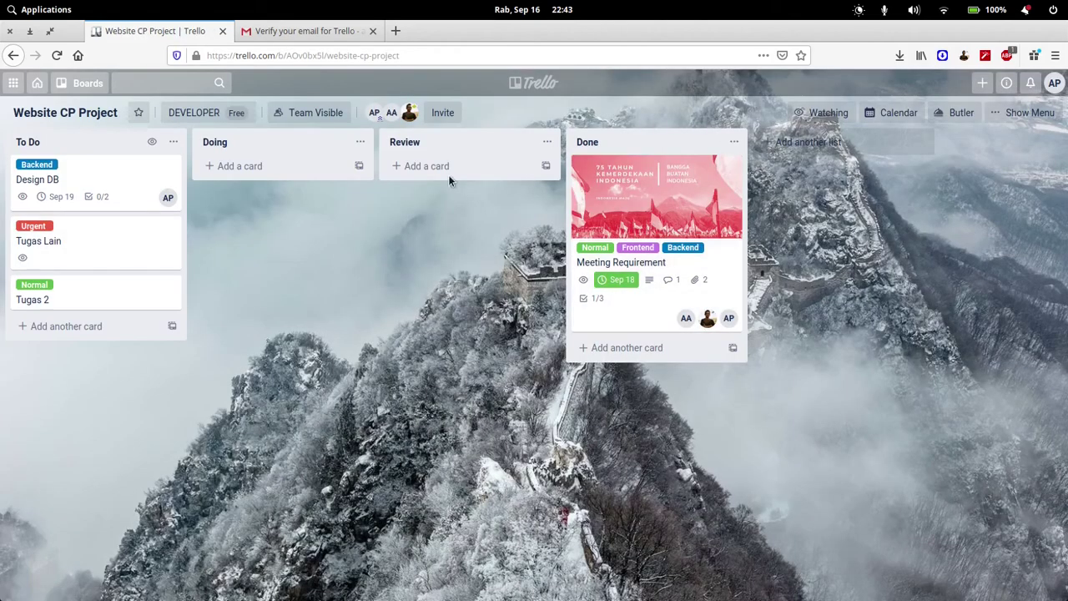
left_click(158, 84)
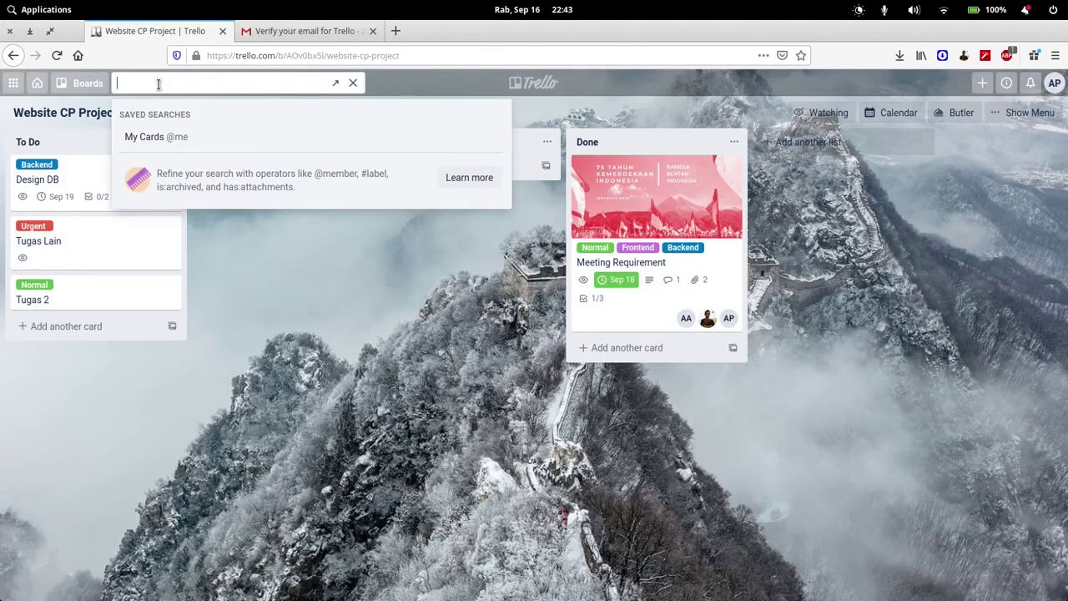
type("tu")
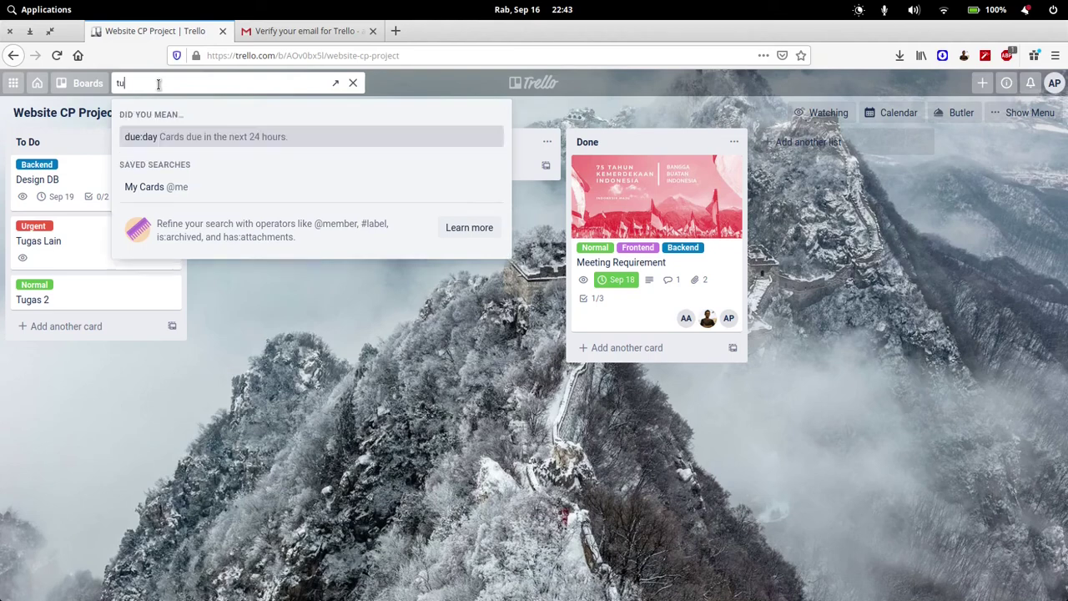
type("gas lain")
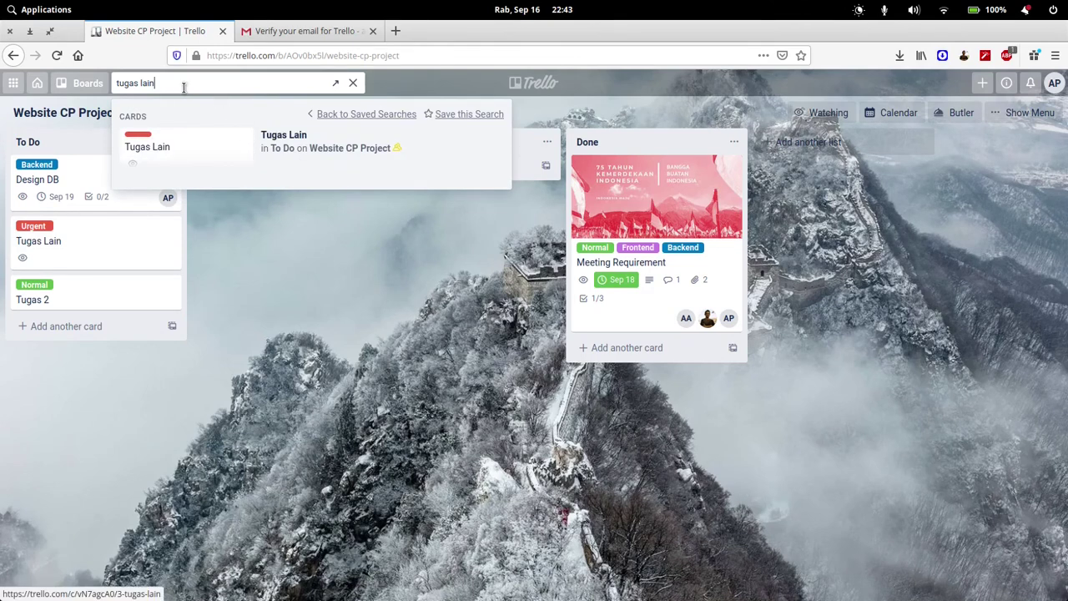
left_click_drag(177, 83, 111, 82)
key("BackSpace")
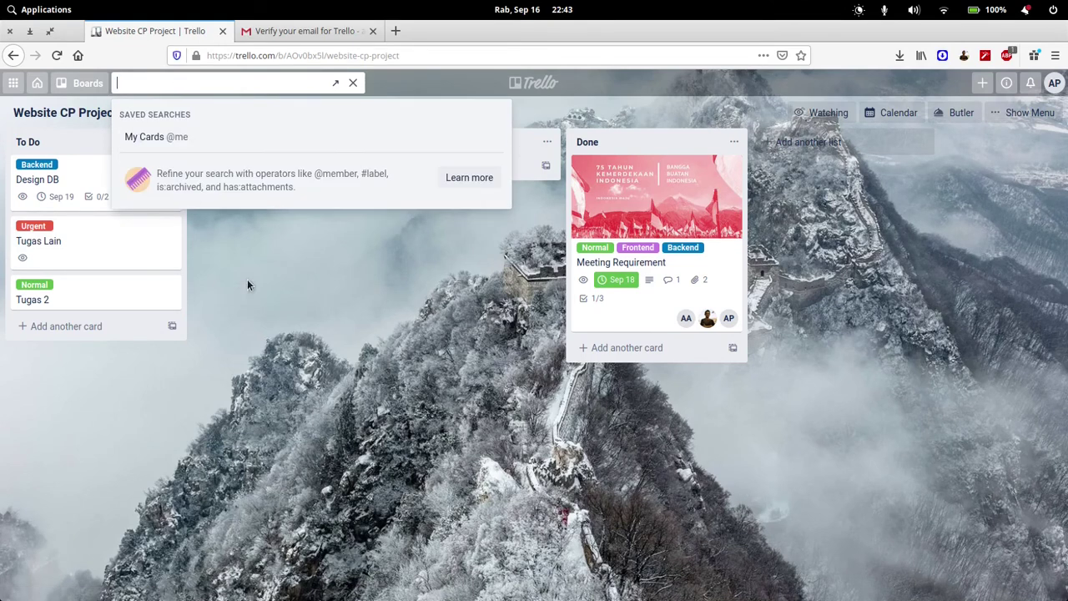
left_click(278, 326)
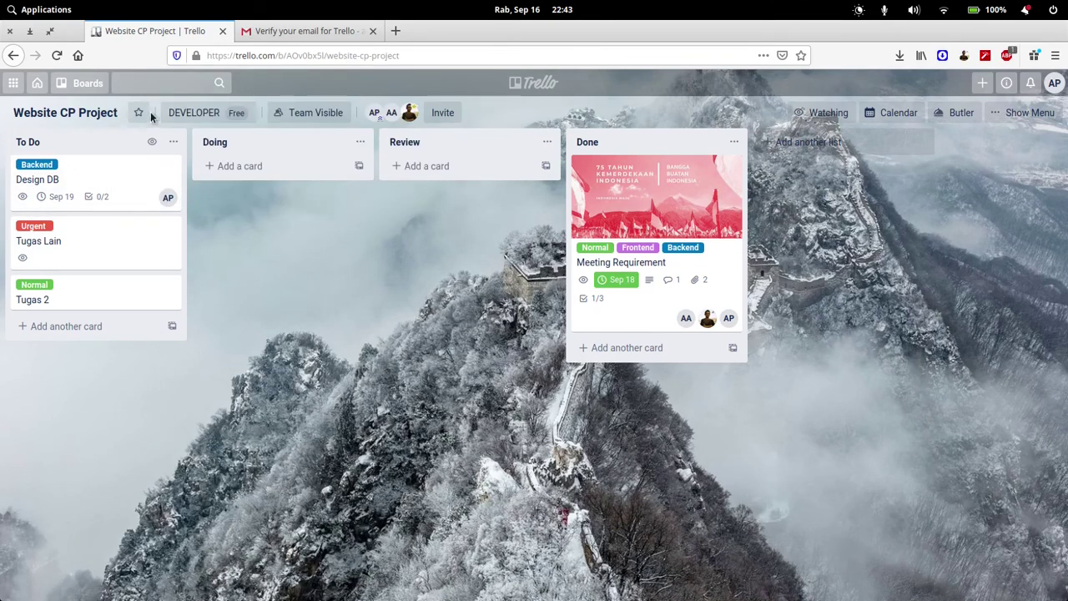
left_click(147, 84)
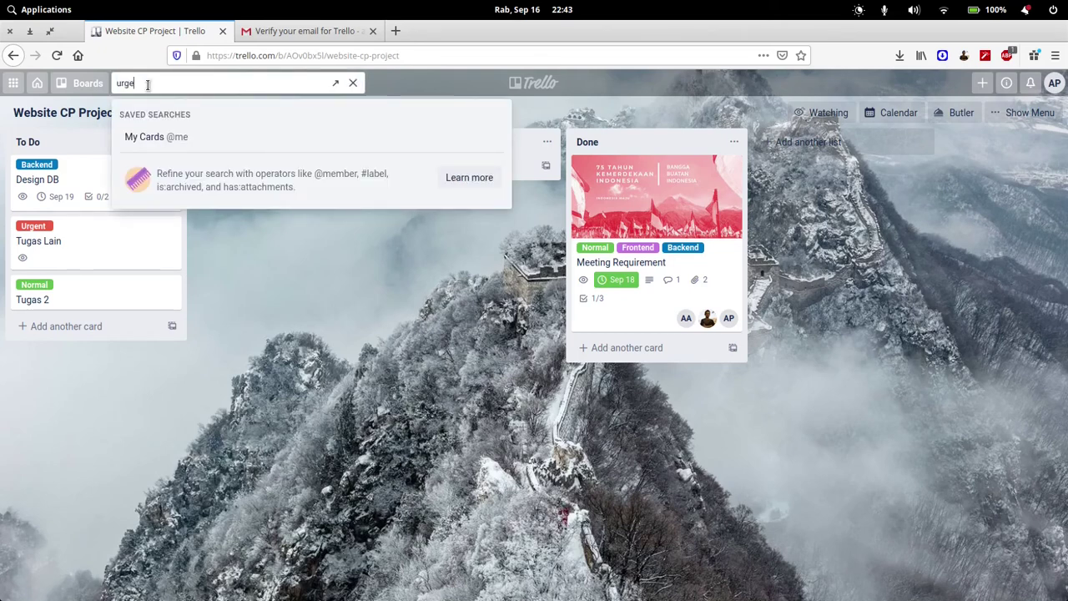
type("urgent")
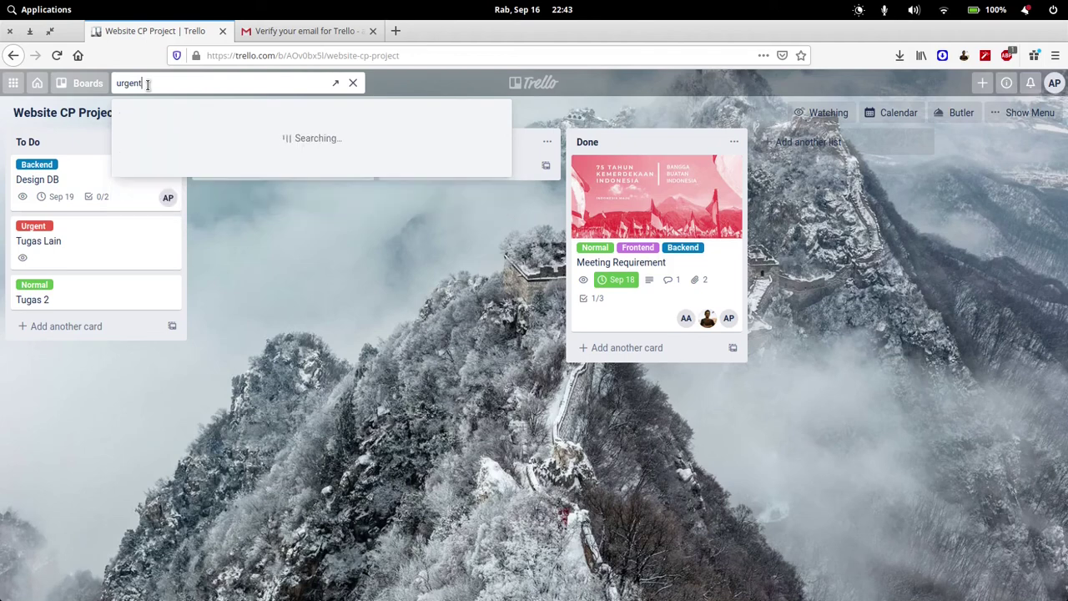
left_click(353, 220)
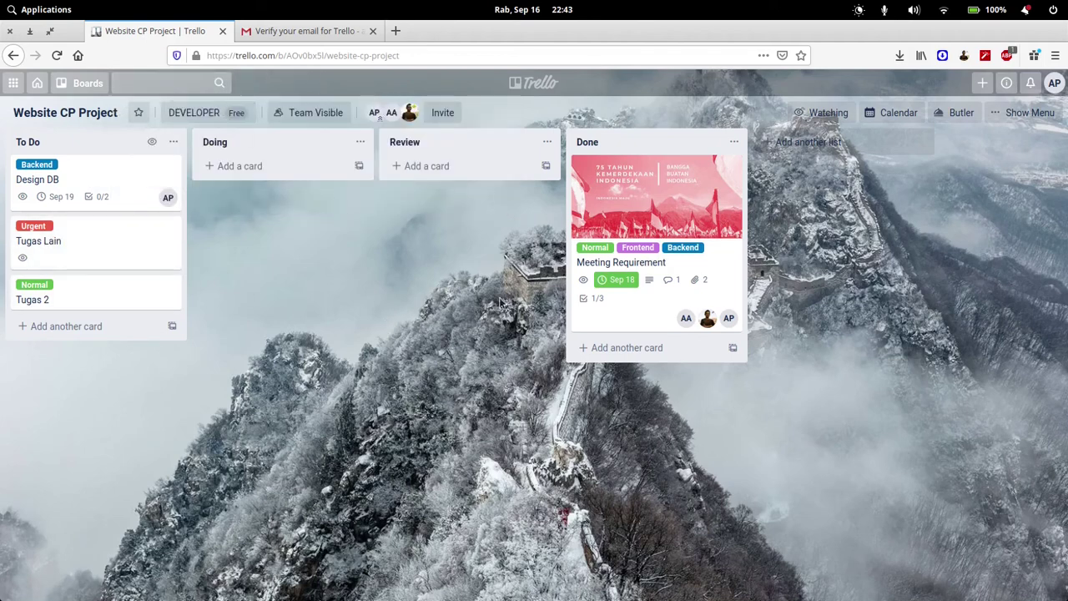
Open the board's Search Cards filter options from the main board menu
left_click(1030, 112)
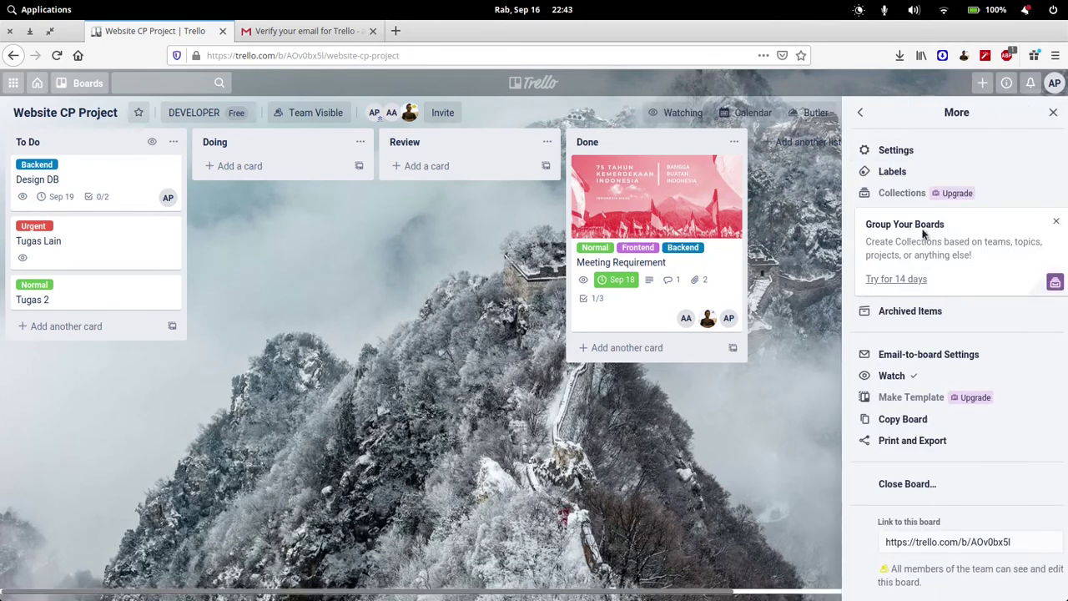
left_click(861, 113)
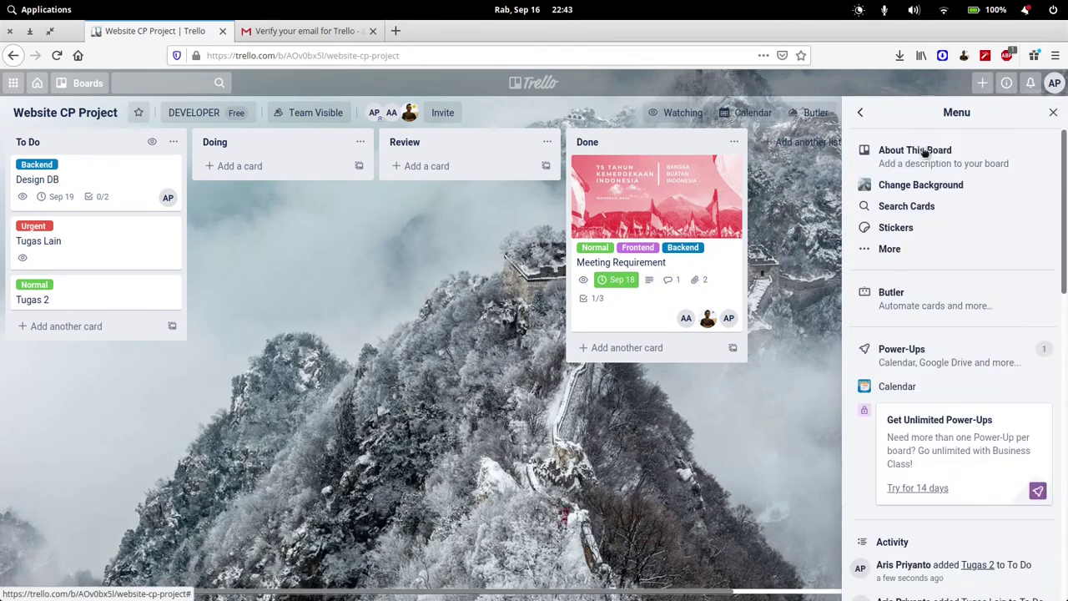
left_click(918, 208)
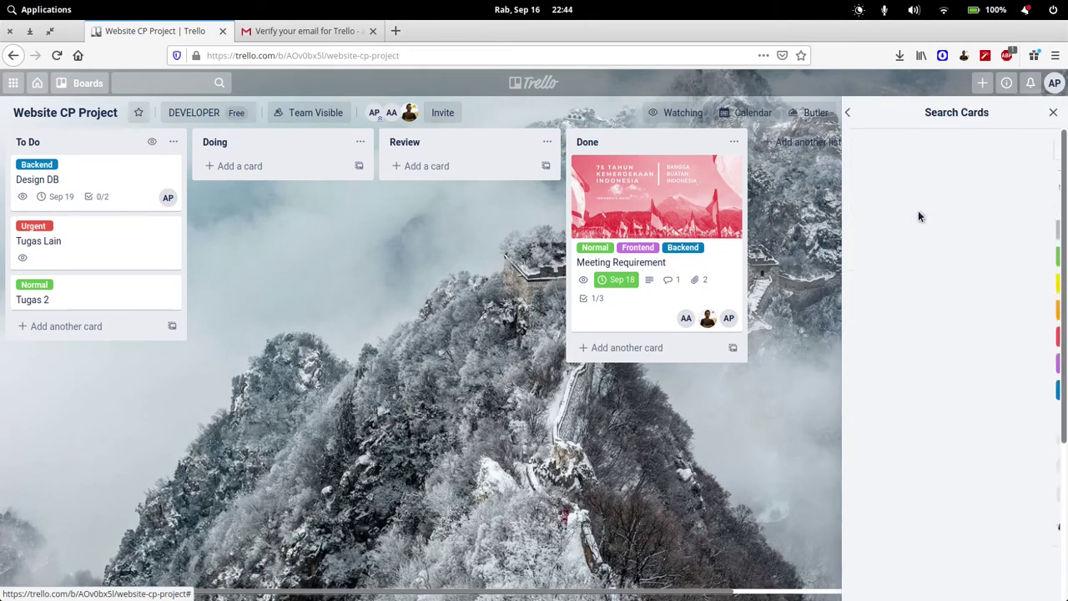
scroll(913, 250, "down", 2)
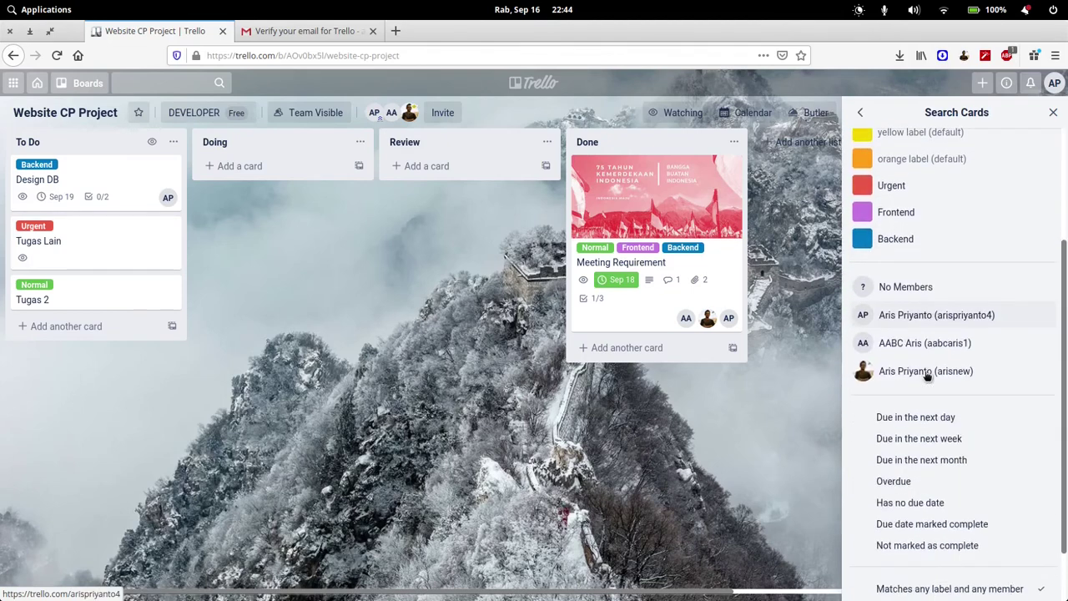
scroll(917, 334, "up", 2)
scroll(947, 312, "down", 2)
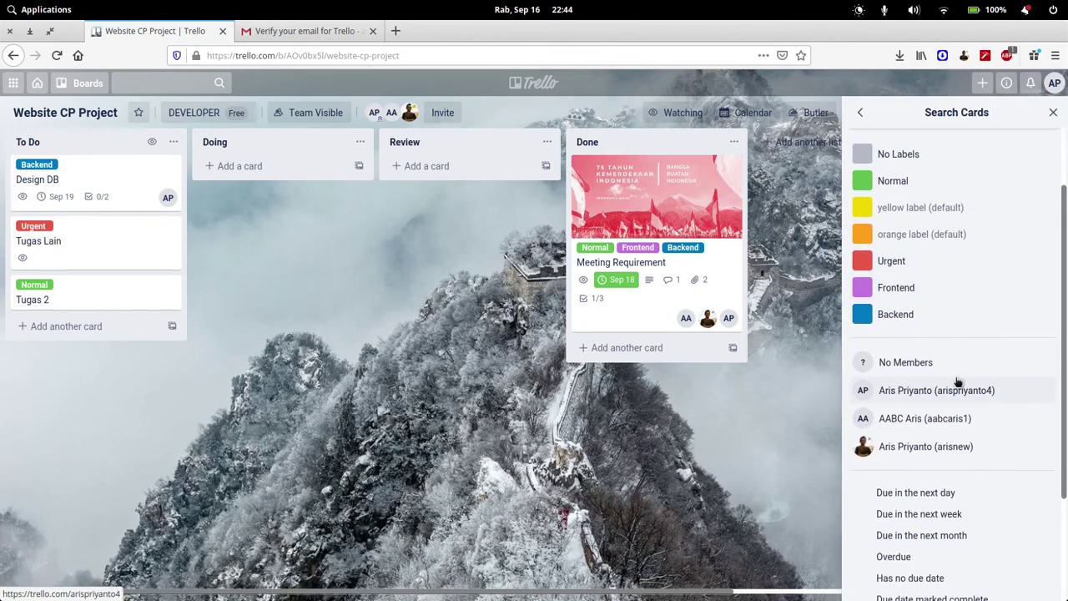
scroll(955, 359, "up", 2)
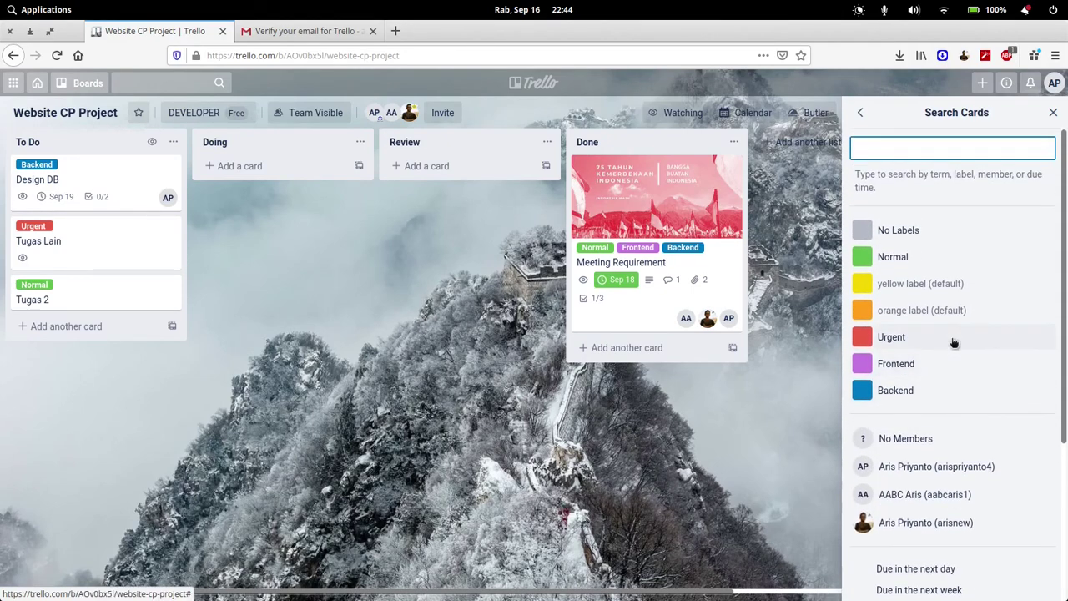
Try the Urgent and Backend label filters, clearing each so all cards show
left_click(908, 337)
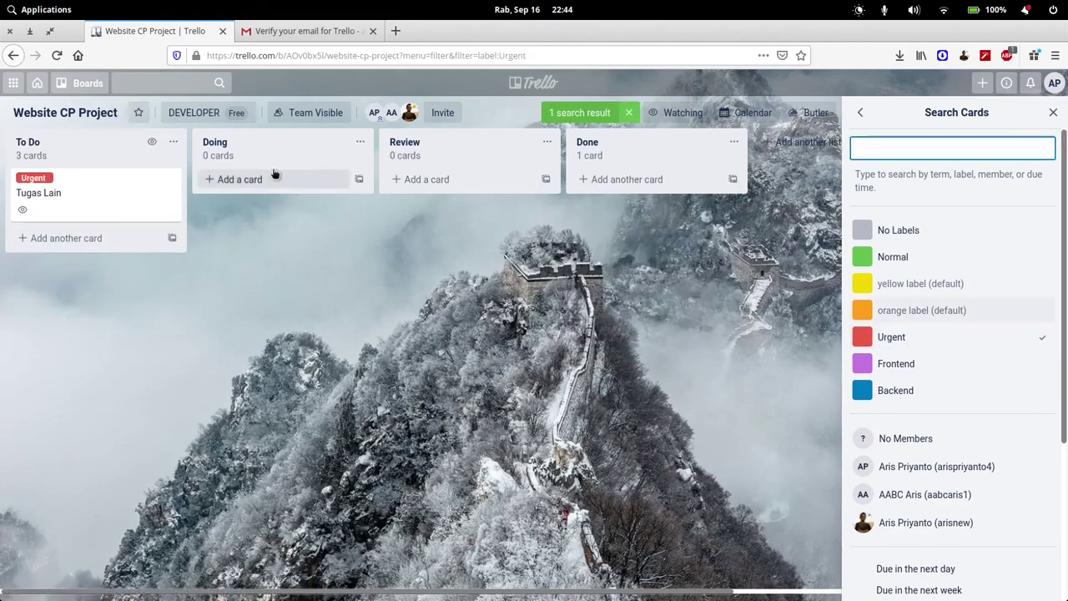
left_click(904, 337)
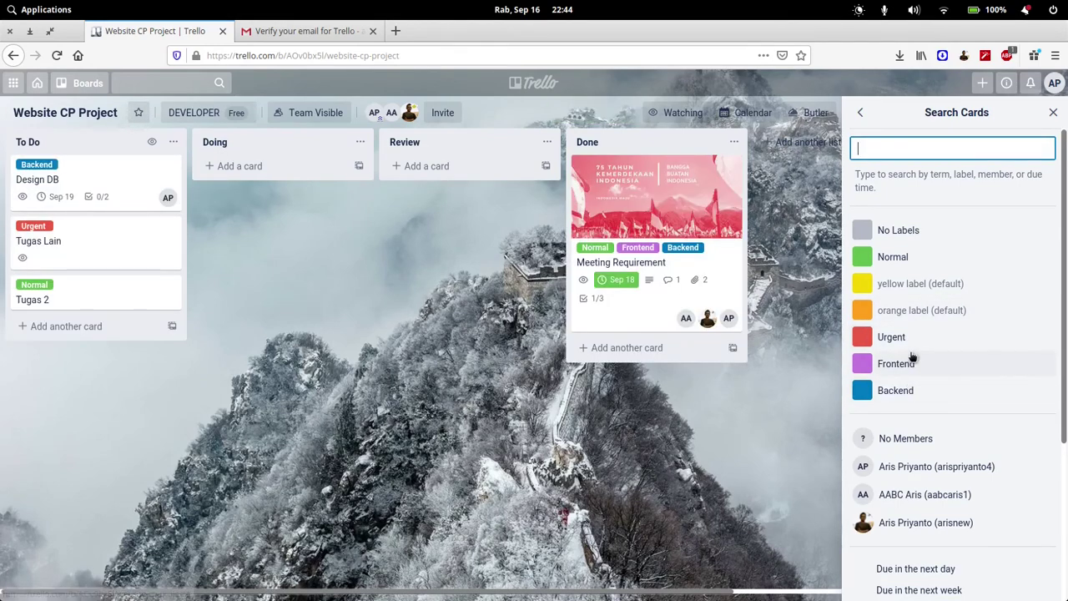
left_click(912, 393)
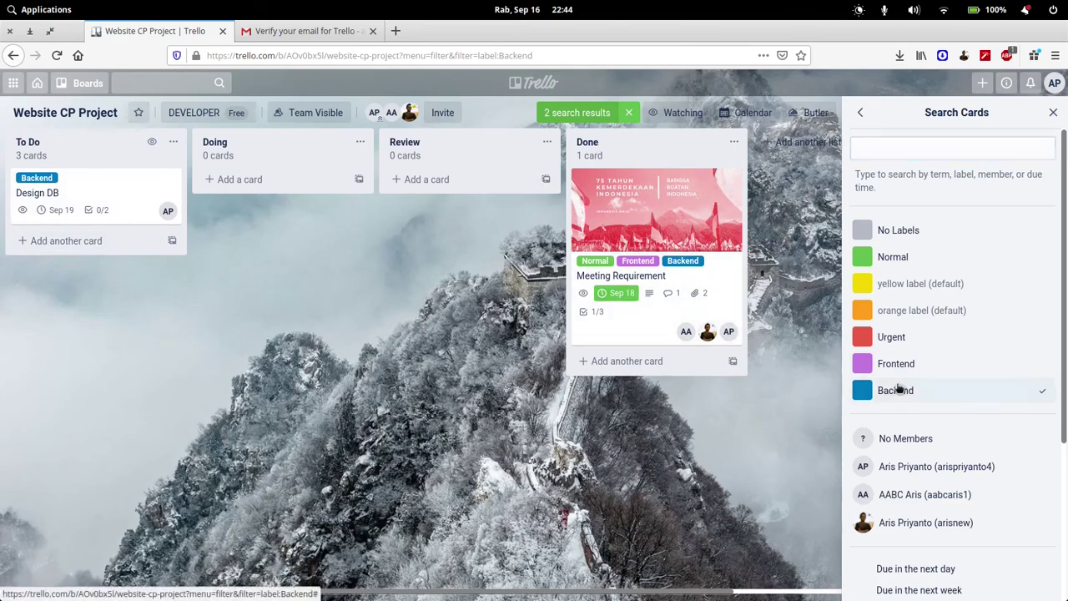
left_click(890, 390)
scroll(921, 390, "down", 3)
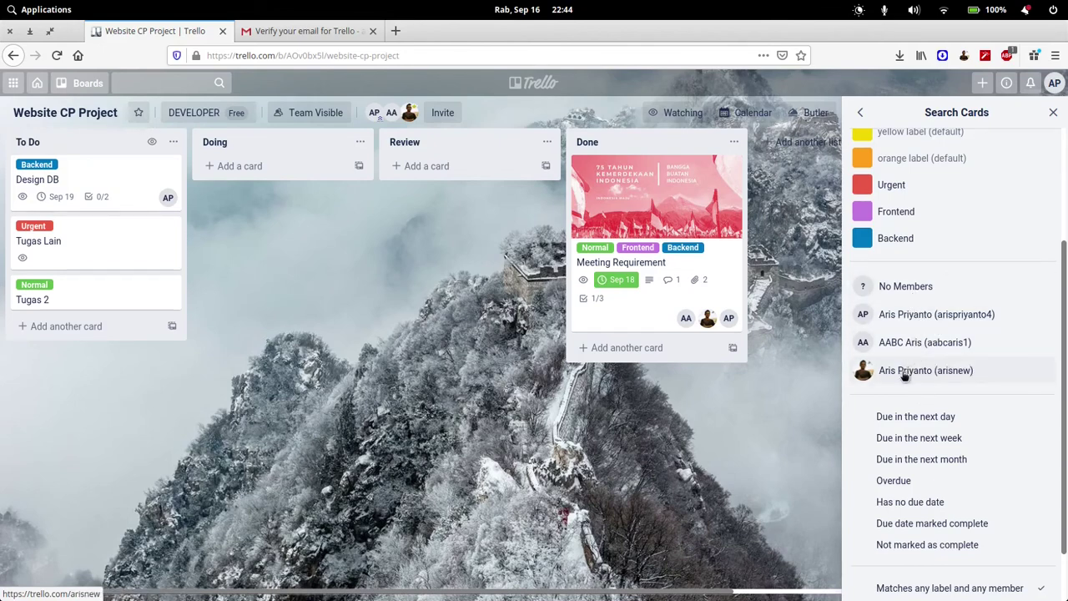
Try filtering by a specific member and by cards with no members, clearing each
left_click(908, 372)
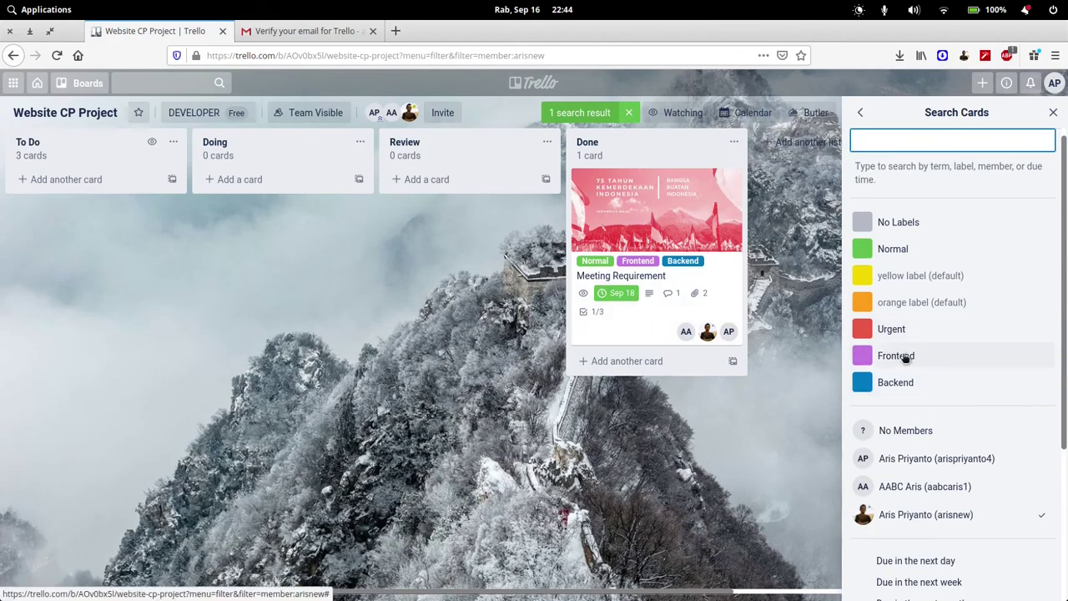
left_click(932, 514)
left_click(902, 434)
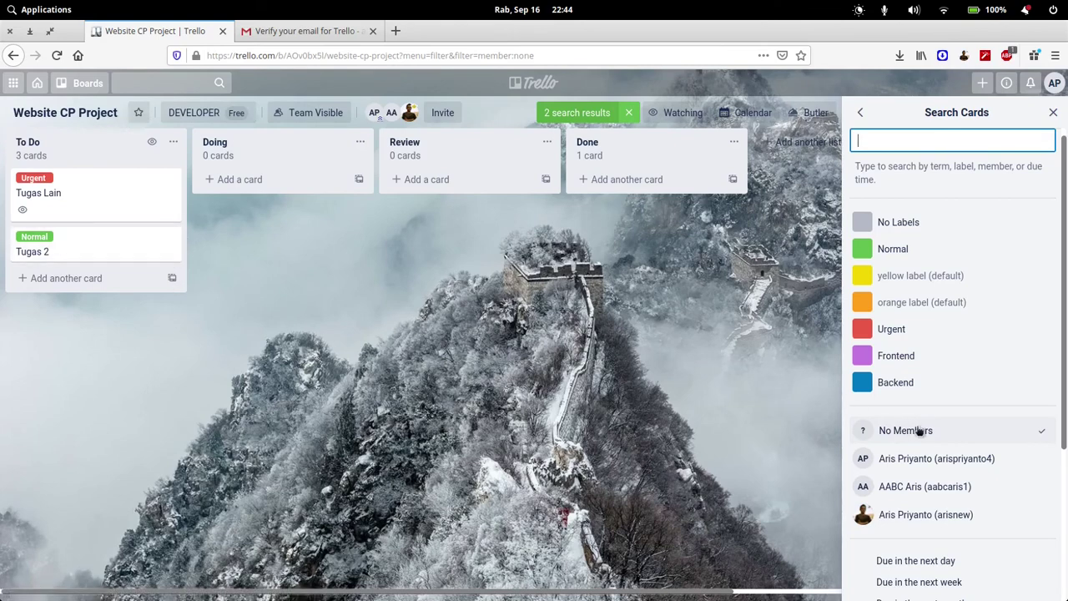
left_click(919, 431)
scroll(919, 442, "down", 5)
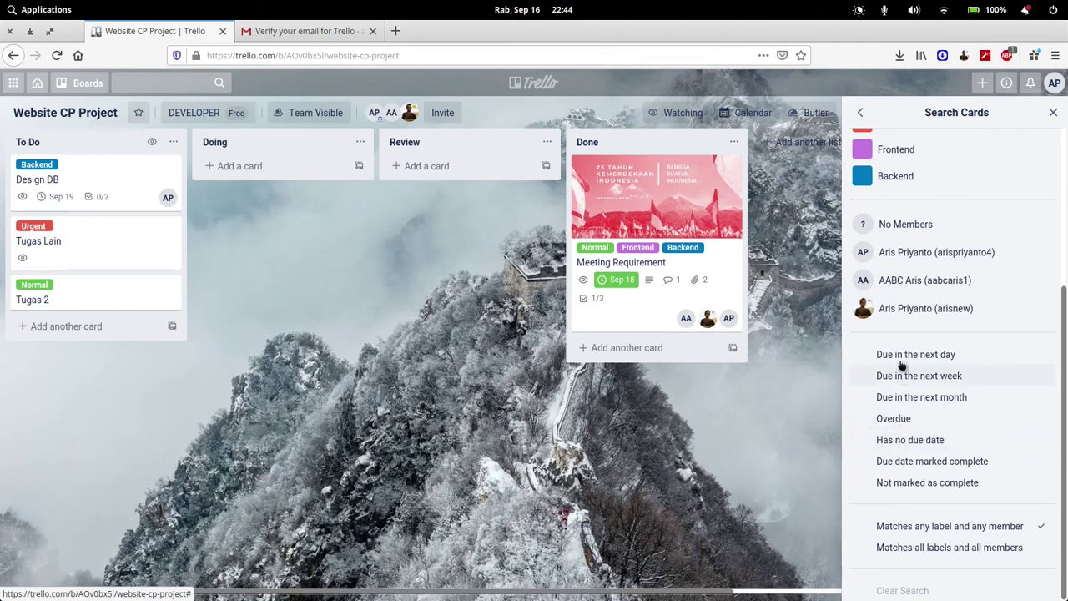
Try the overdue, no-due-date and due-in-next-month filters, clearing each so all cards show
left_click(908, 423)
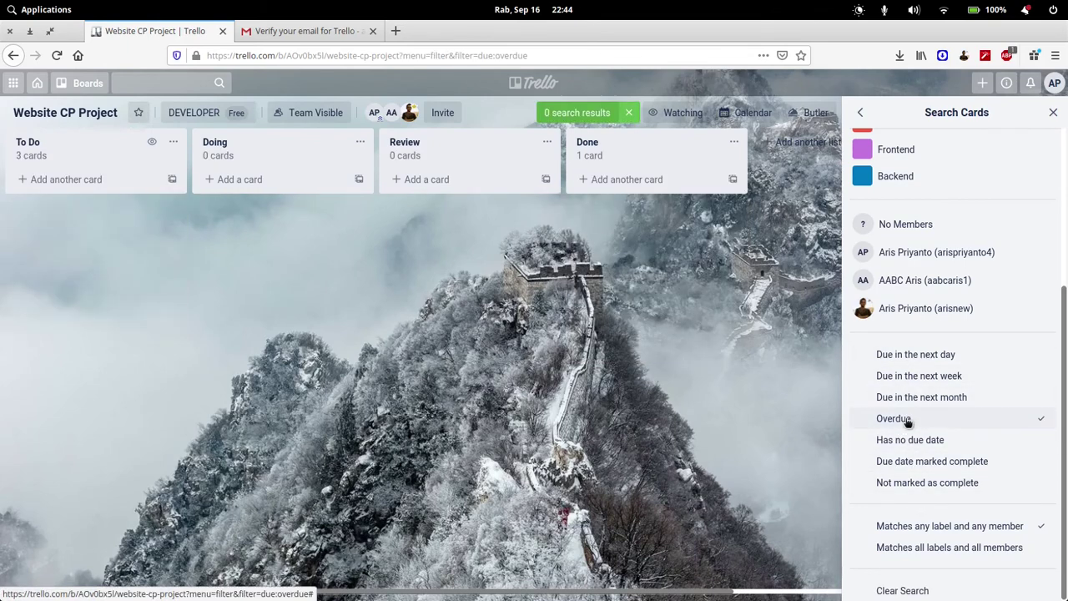
left_click(907, 421)
left_click(913, 443)
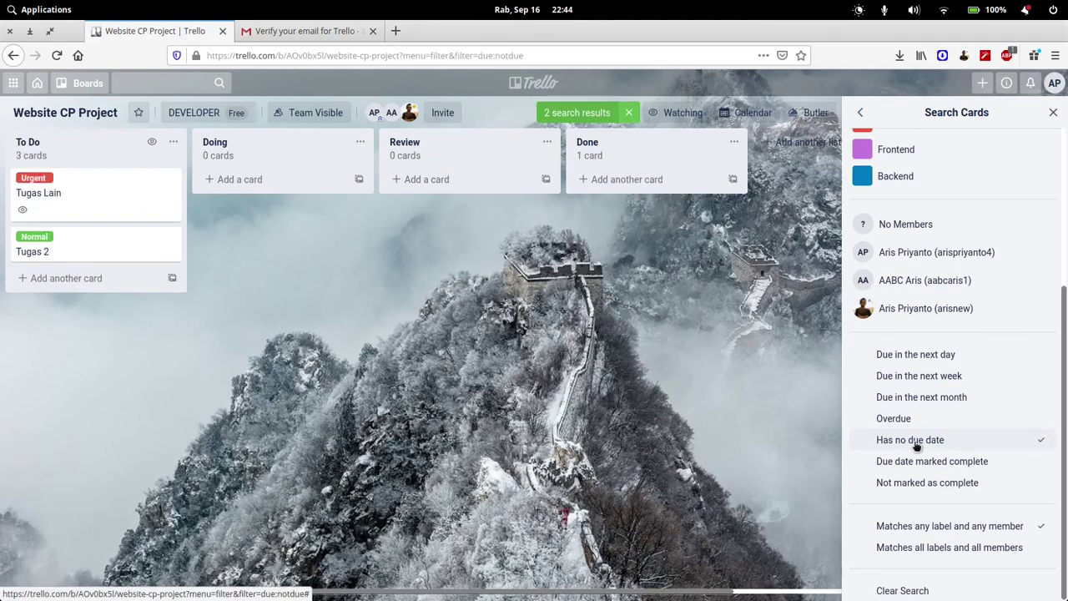
left_click(916, 444)
left_click(903, 357)
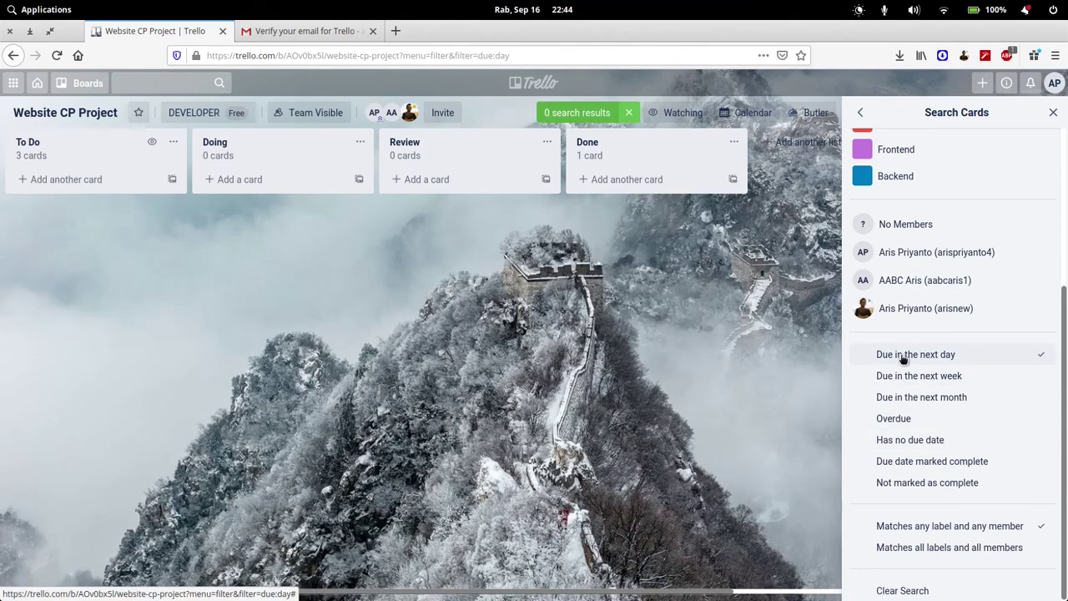
left_click(903, 357)
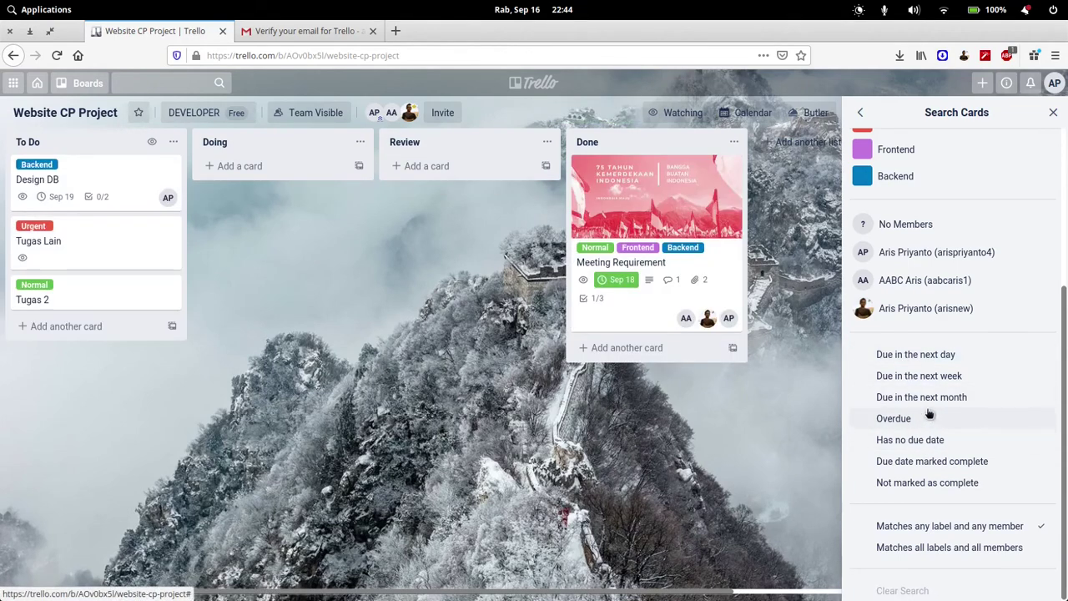
left_click(928, 399)
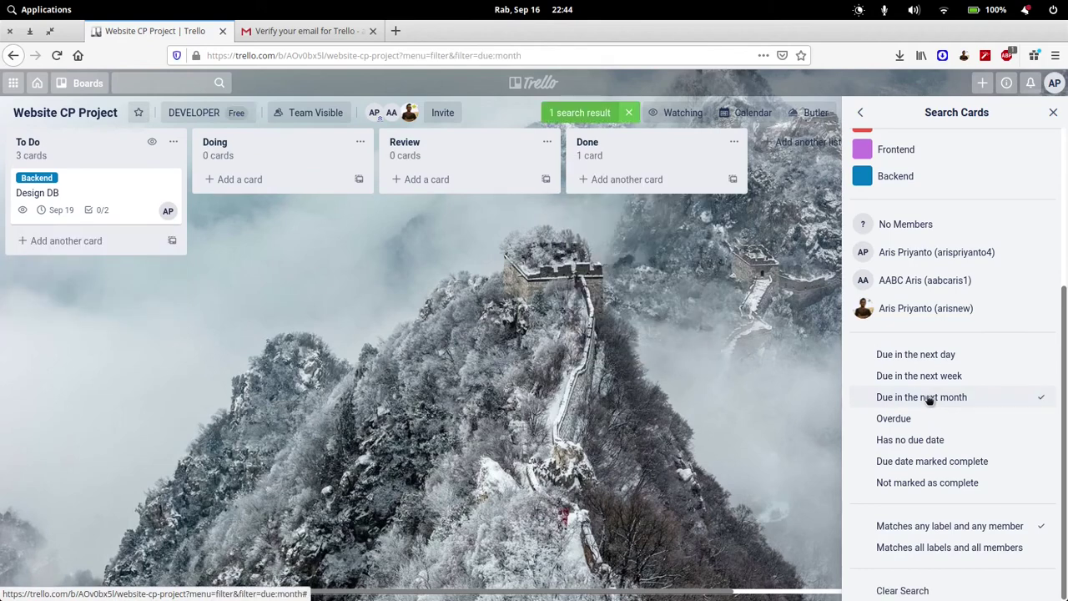
left_click(929, 398)
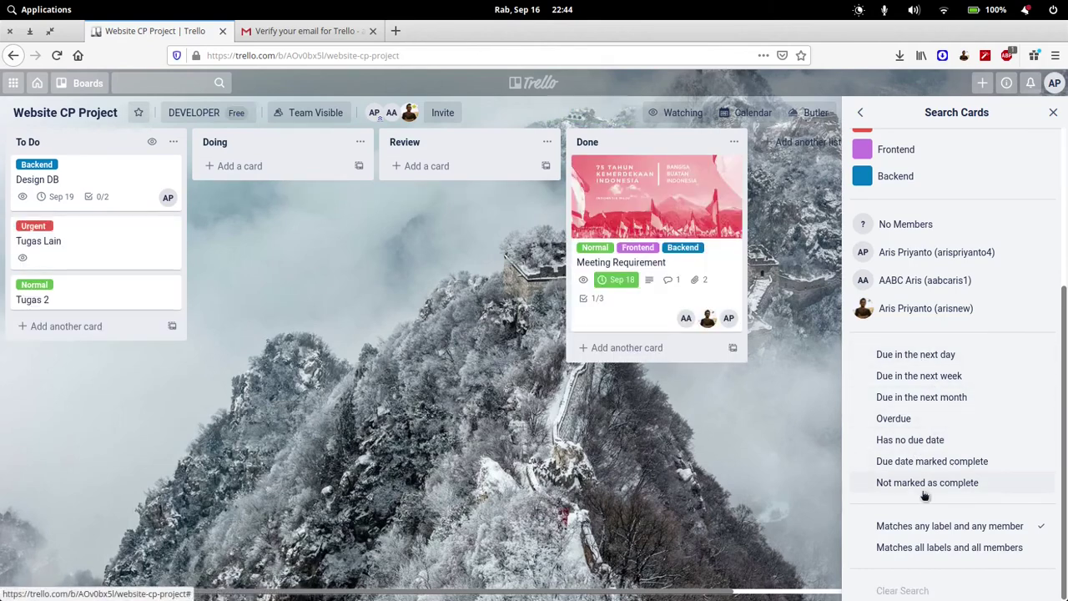
scroll(926, 484, "up", 5)
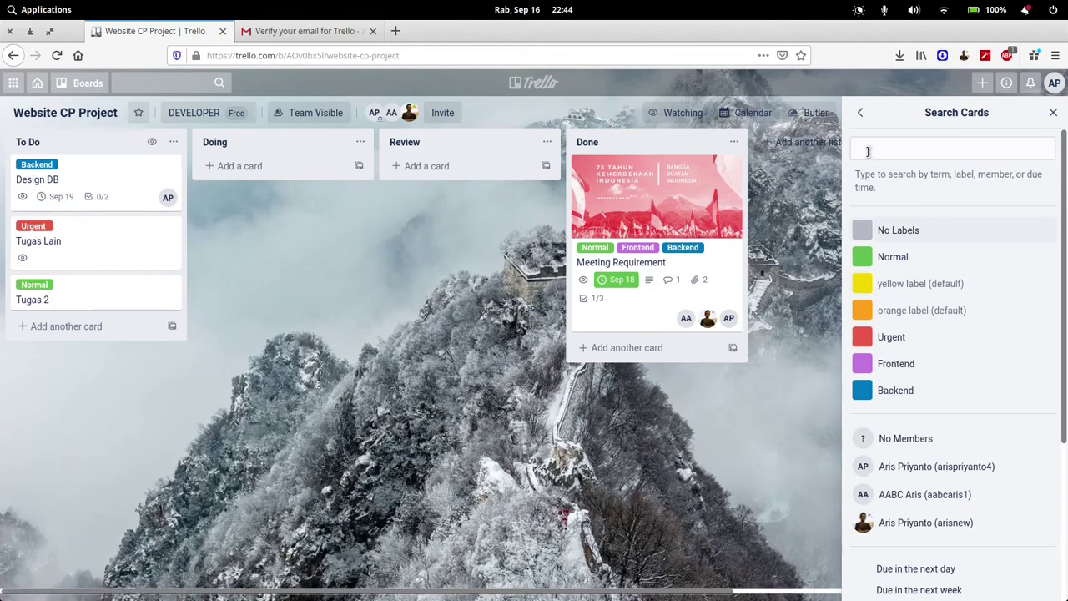
Search cards for 'urg', then delete the search text to clear it
left_click(882, 145)
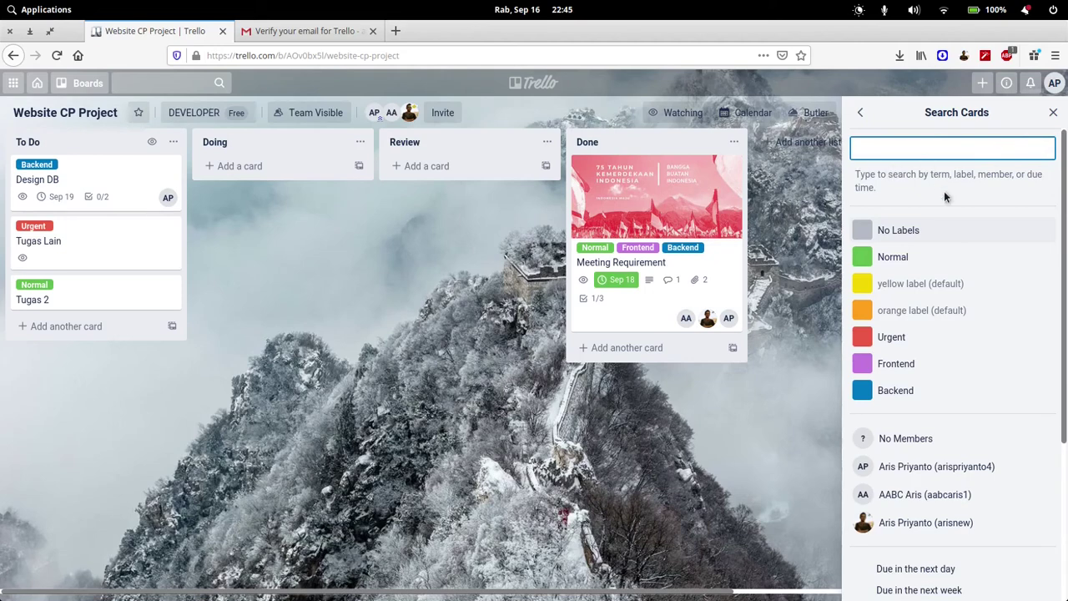
type("urg")
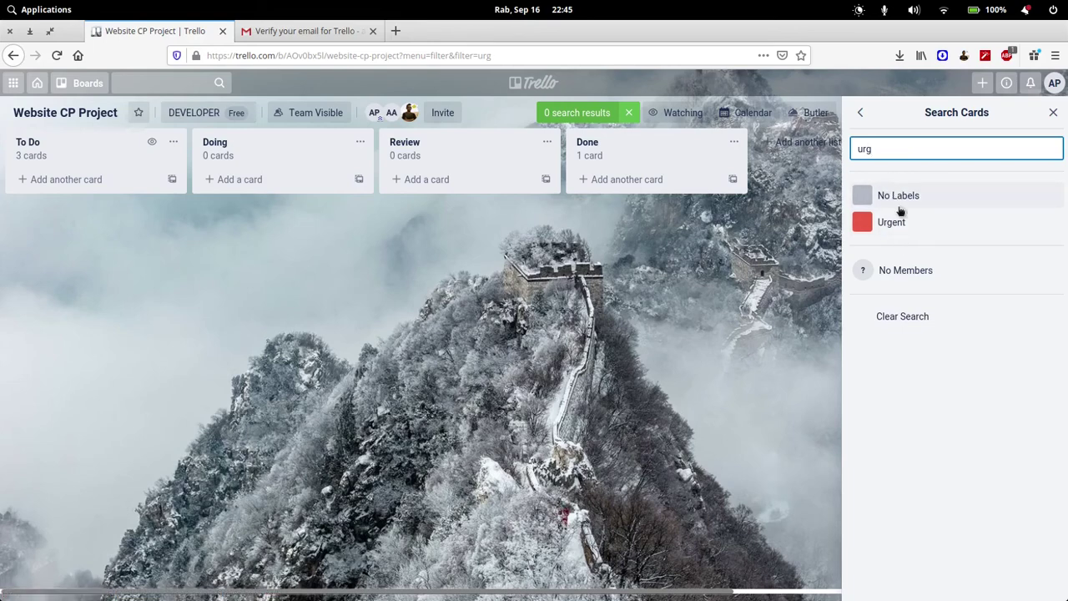
left_click_drag(885, 150, 851, 146)
key("BackSpace")
Leave card search and return to the board's main menu
left_click(860, 112)
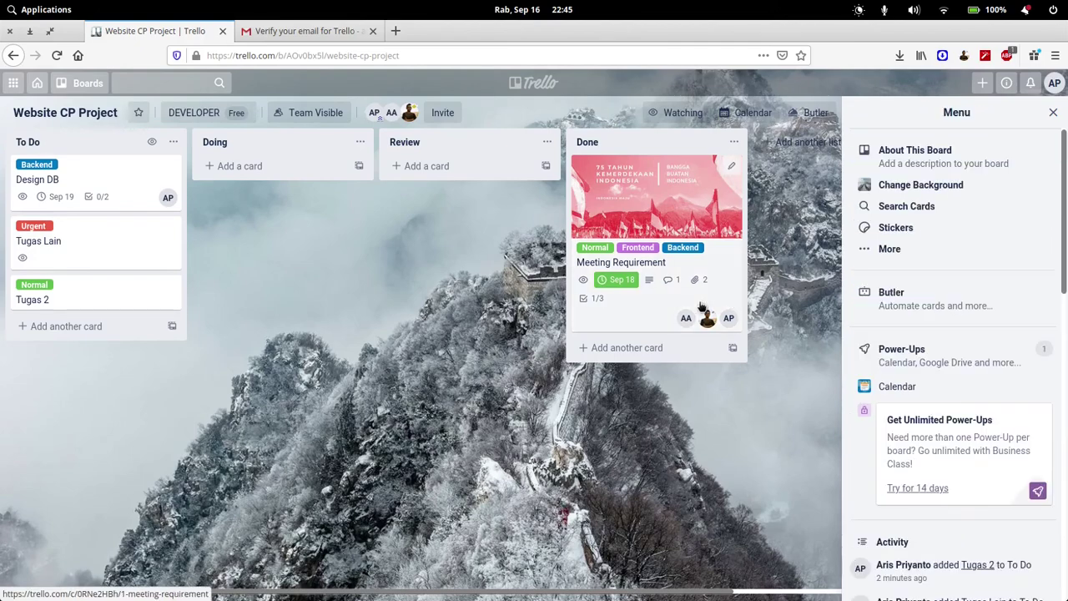
left_click(701, 305)
left_click(770, 118)
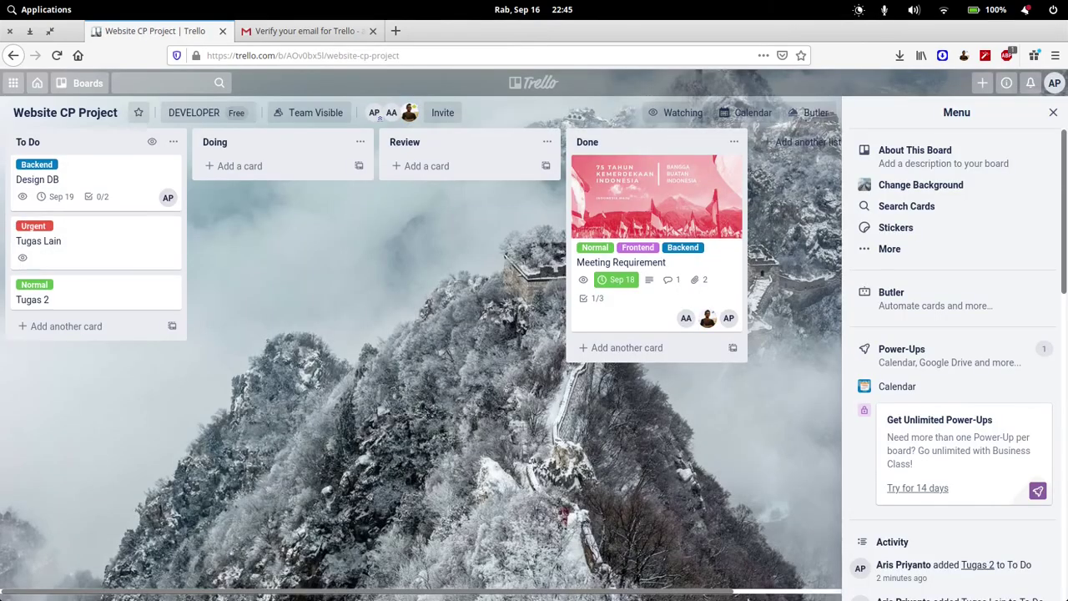
Check the Youtube Project AABC board, then return and close the Website CP Project side menu
left_click(761, 579)
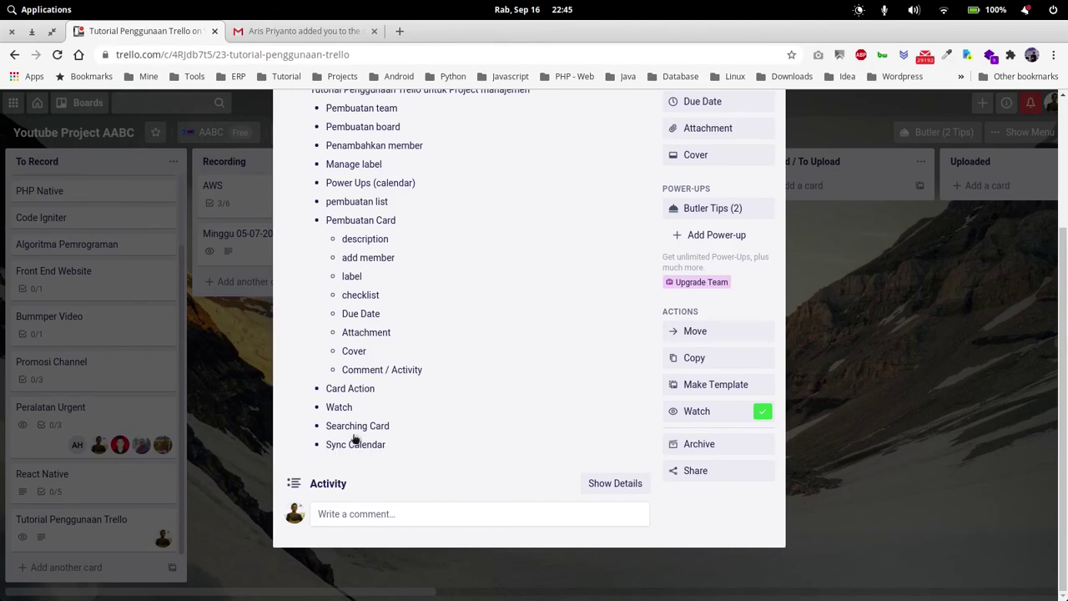
scroll(725, 303, "up", 3)
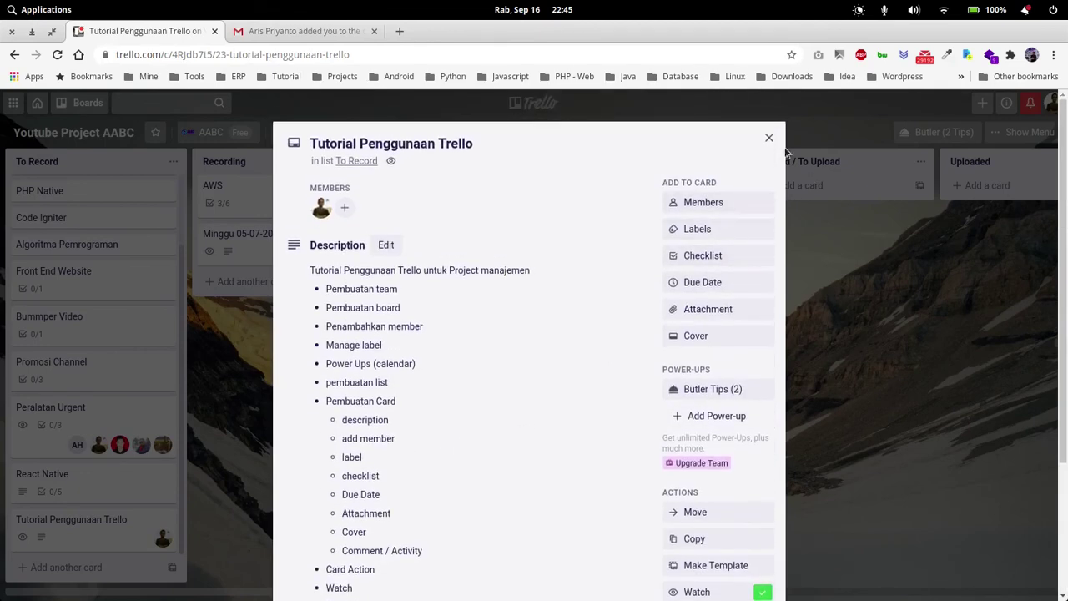
left_click(768, 136)
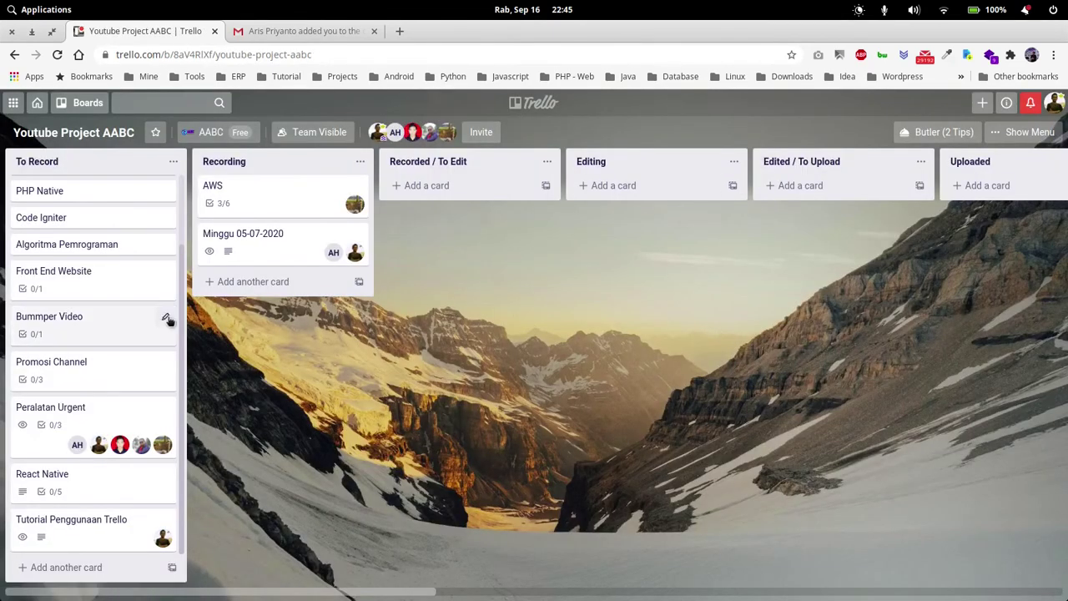
scroll(167, 315, "up", 2)
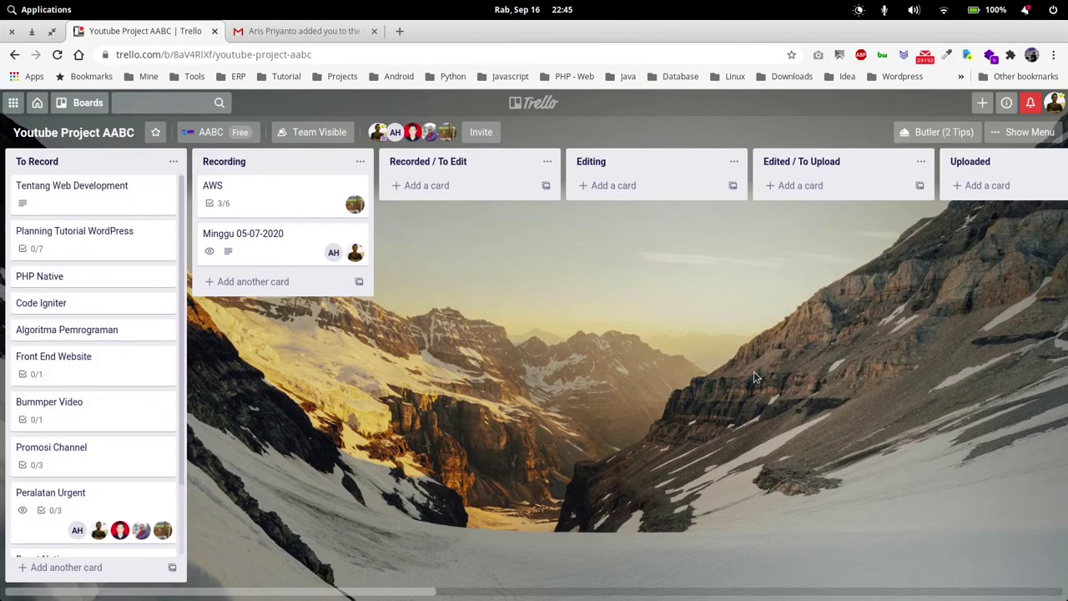
left_click(558, 579)
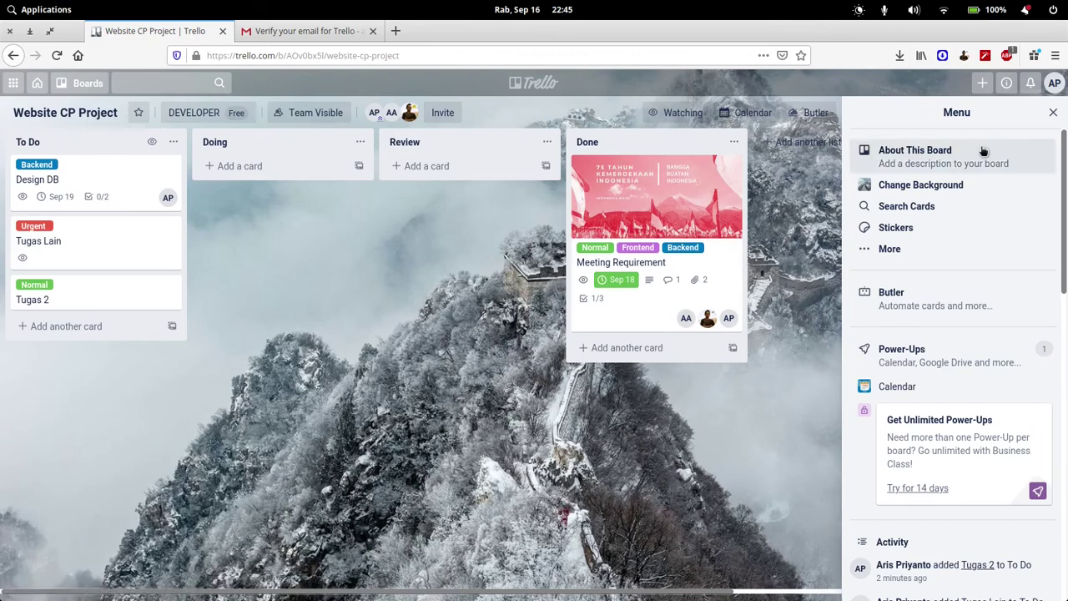
left_click(1052, 112)
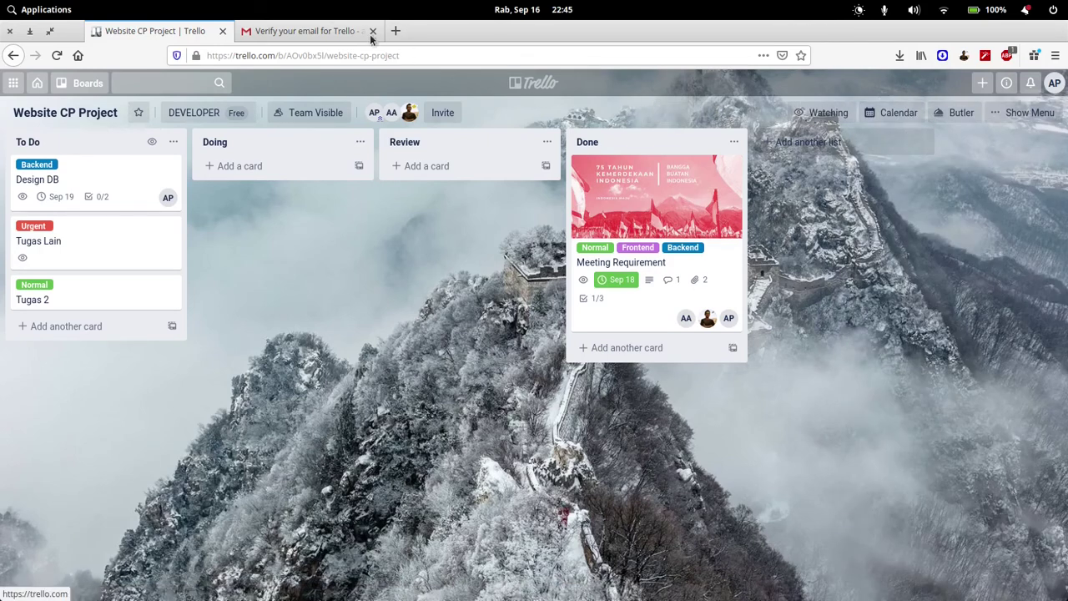
Search Google for 'google calendar' in a new browser tab
left_click(395, 31)
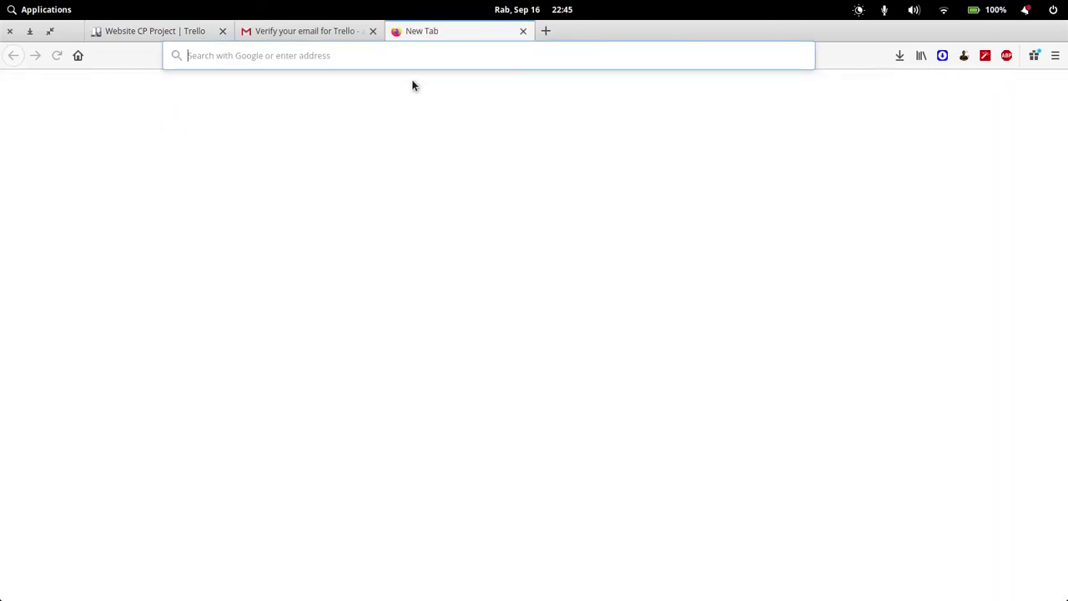
type("goo")
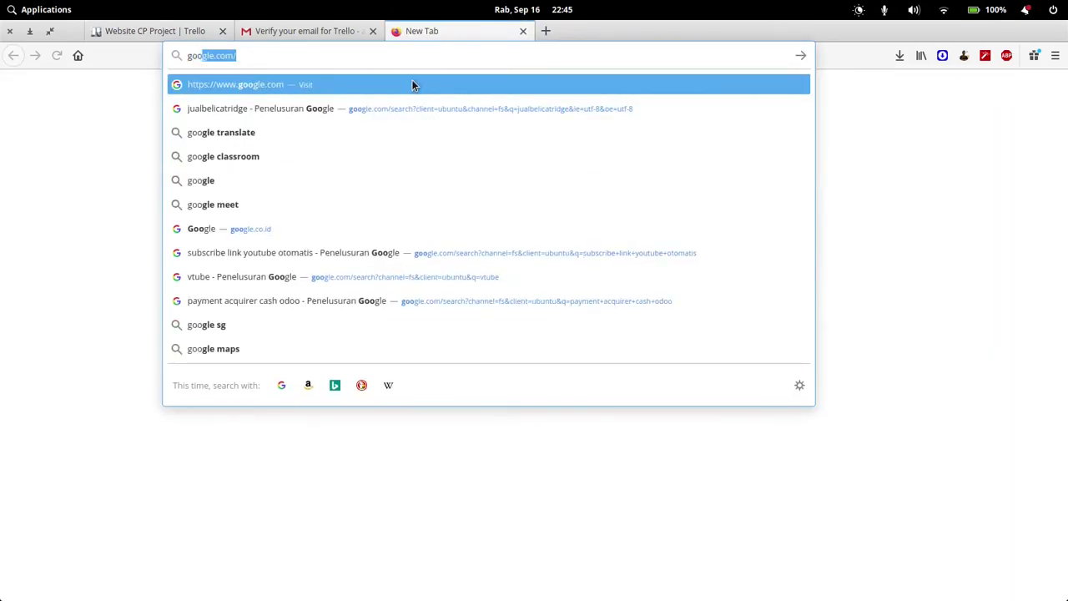
type("gle calendar")
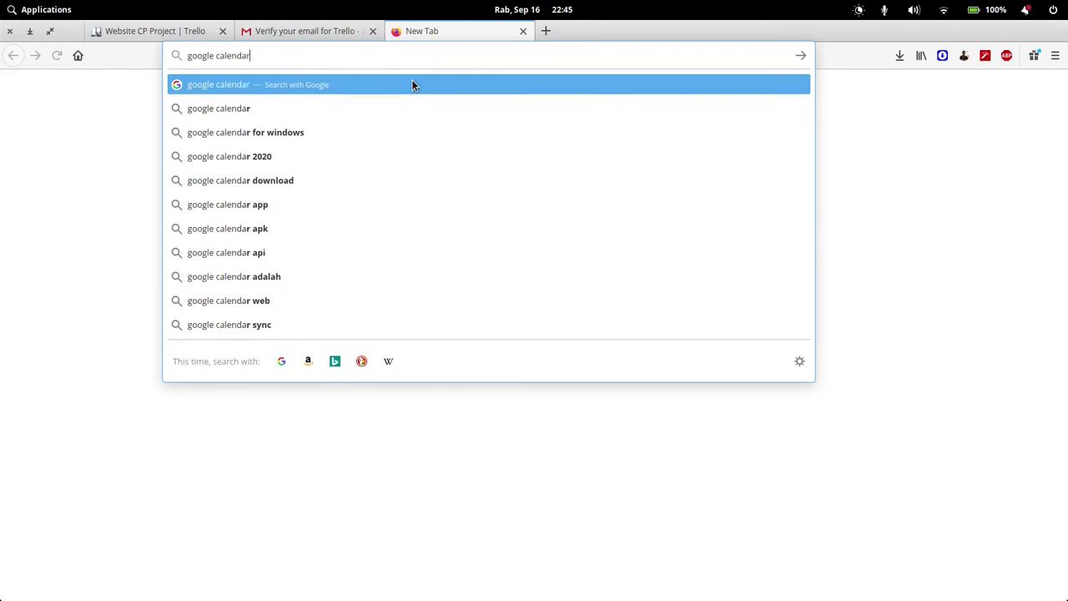
key("Return")
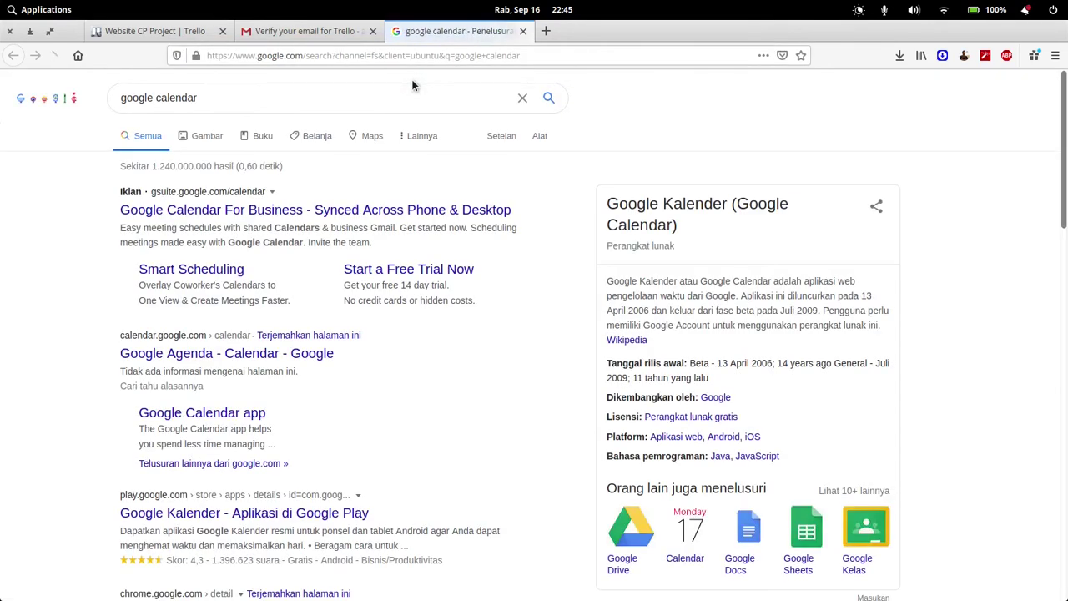
Open Google Calendar, dismiss its welcome, switch to Month view, then return to the Trello tab
left_click(262, 357)
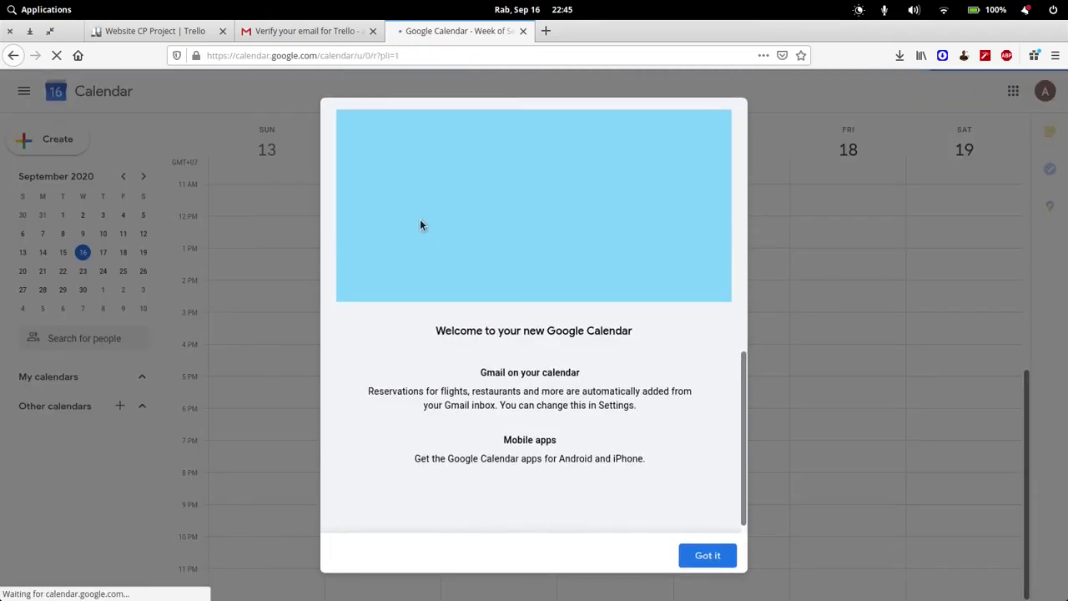
left_click(706, 556)
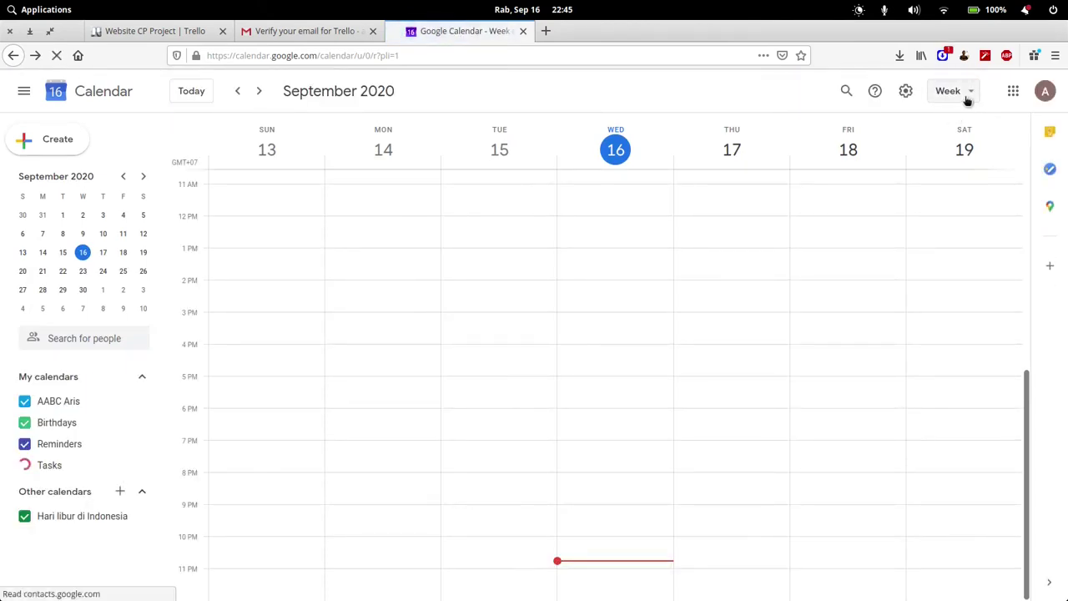
left_click(969, 94)
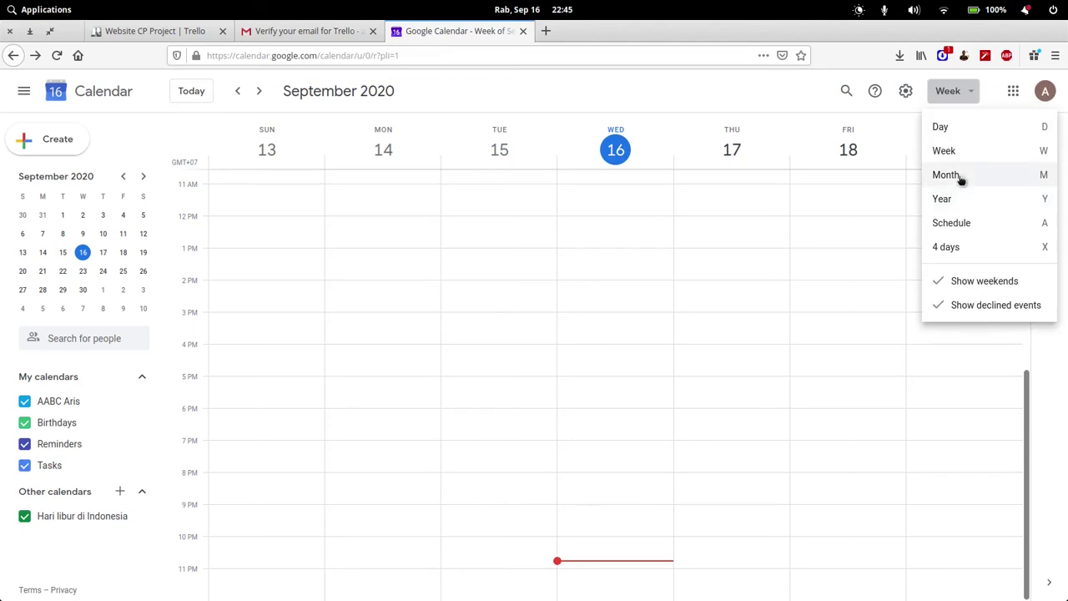
left_click(961, 177)
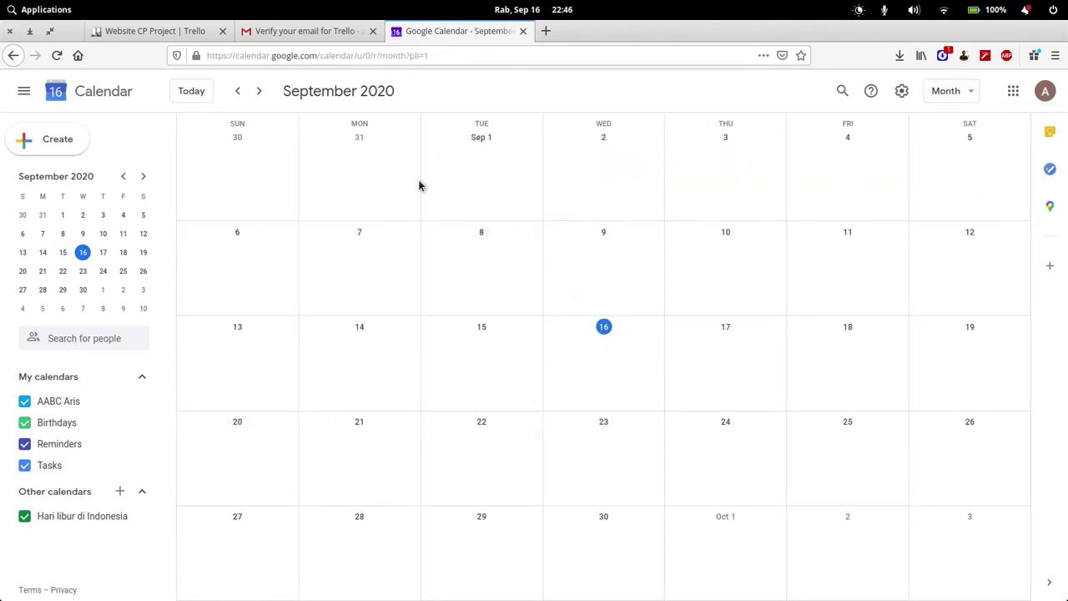
left_click(155, 32)
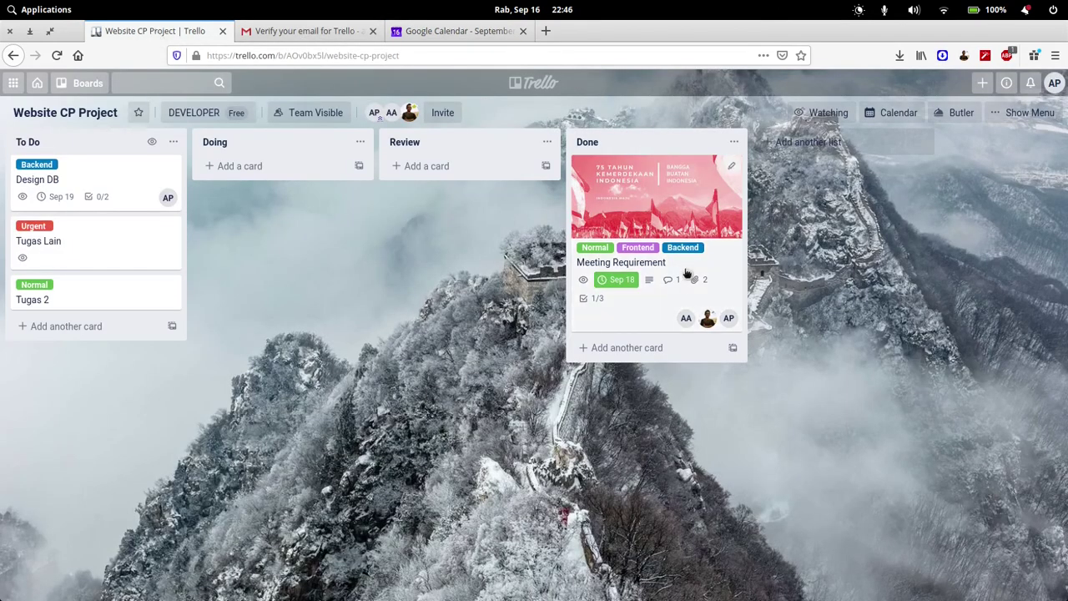
Enable calendar sync on the Website CP Project board's calendar view
left_click(897, 113)
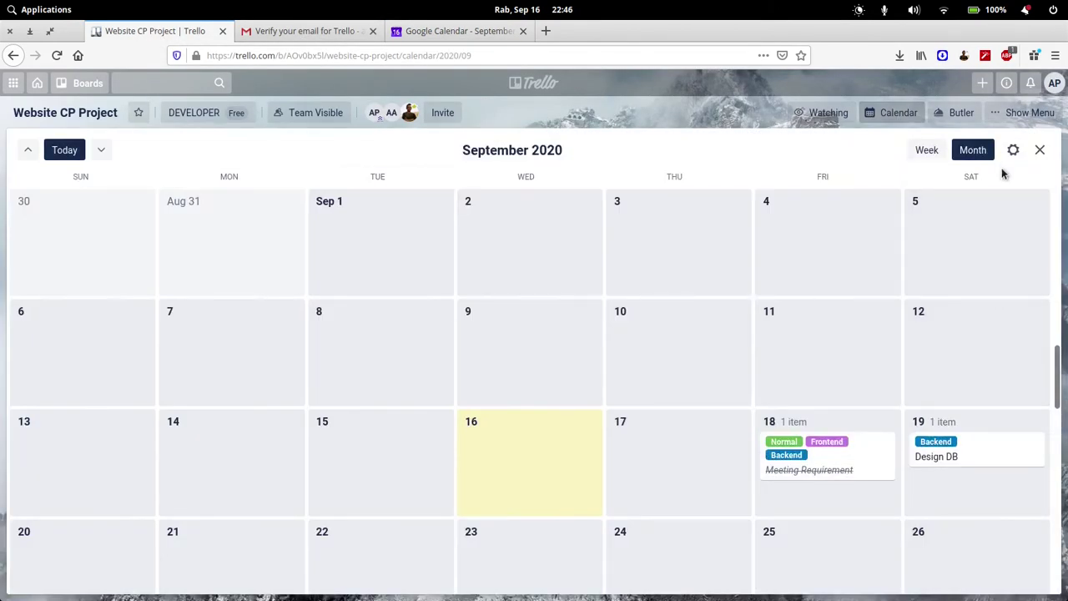
left_click(1012, 151)
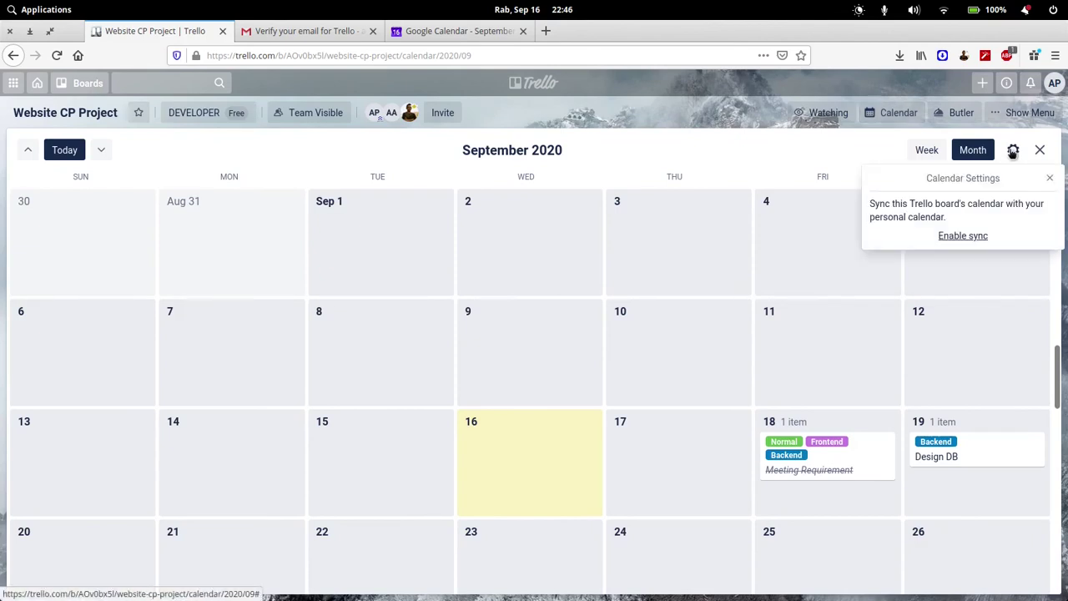
left_click(964, 237)
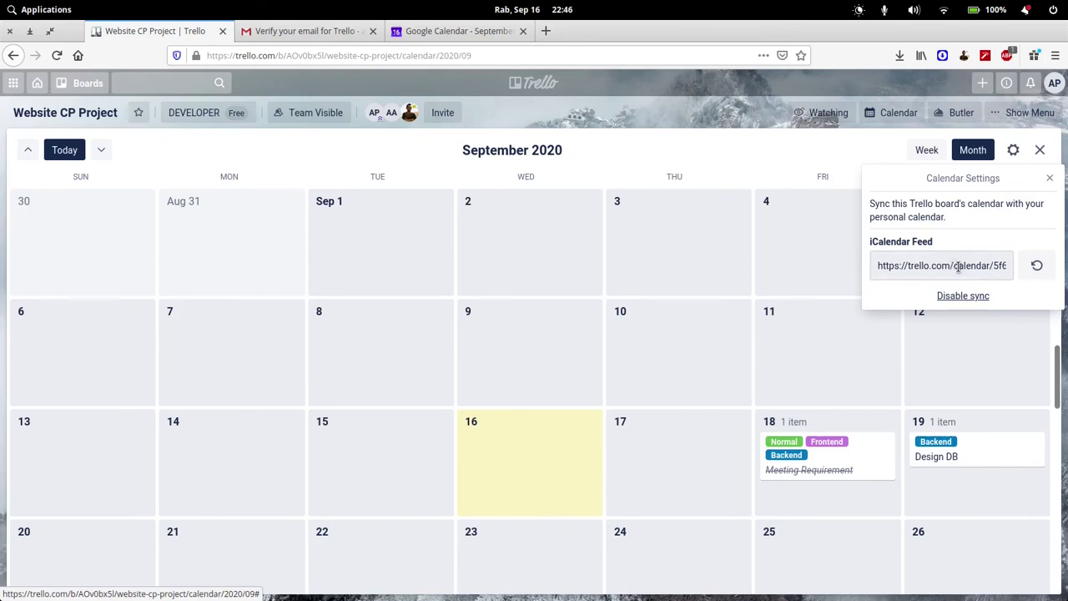
Copy the board's iCalendar feed URL, then go to the Gmail verification tab
left_click(958, 265)
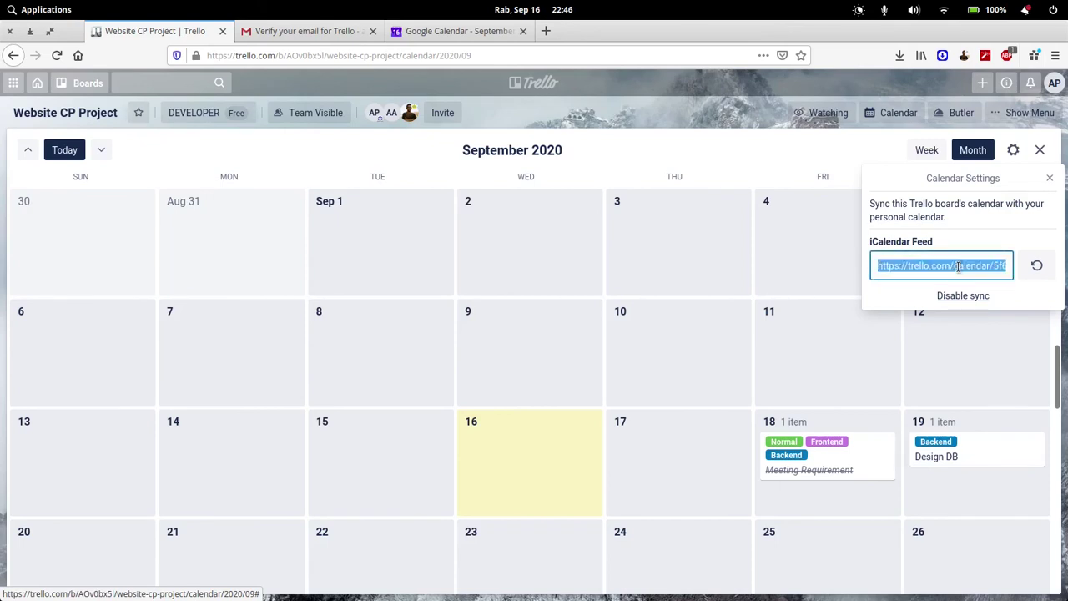
right_click(958, 265)
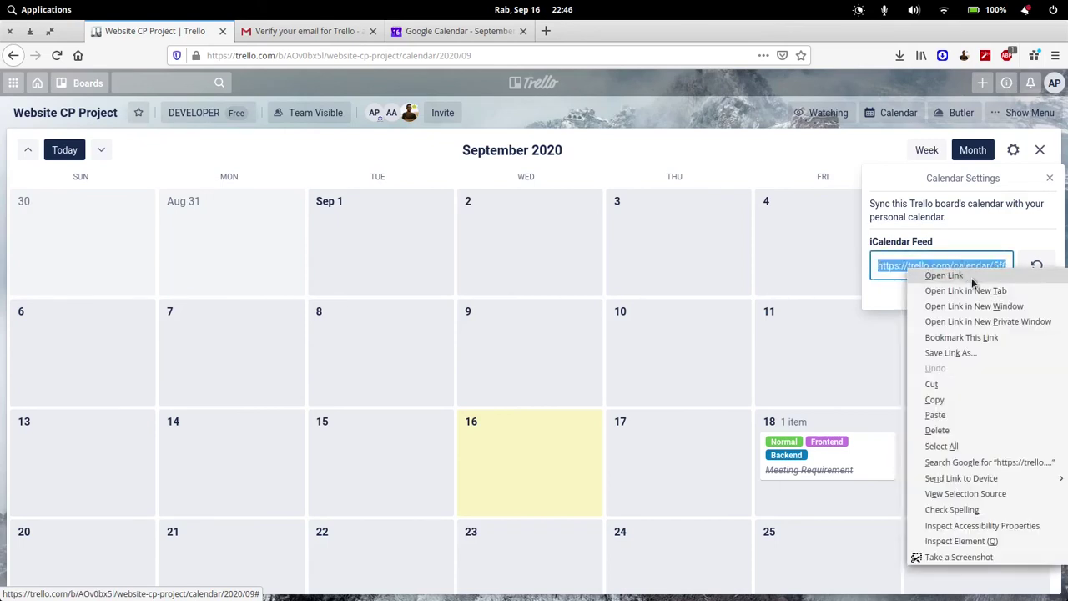
left_click(945, 397)
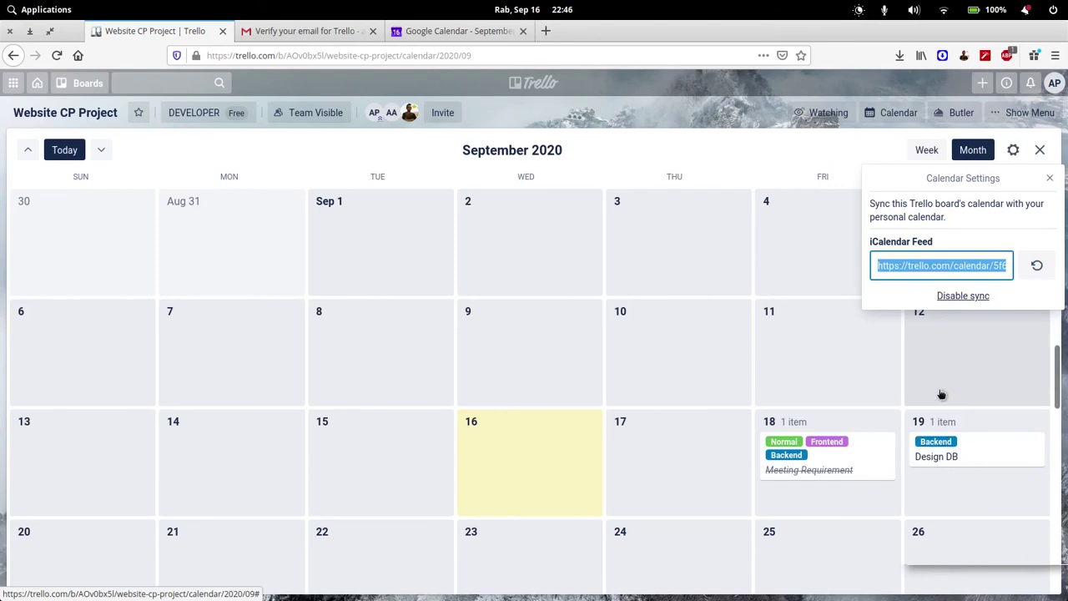
left_click(325, 34)
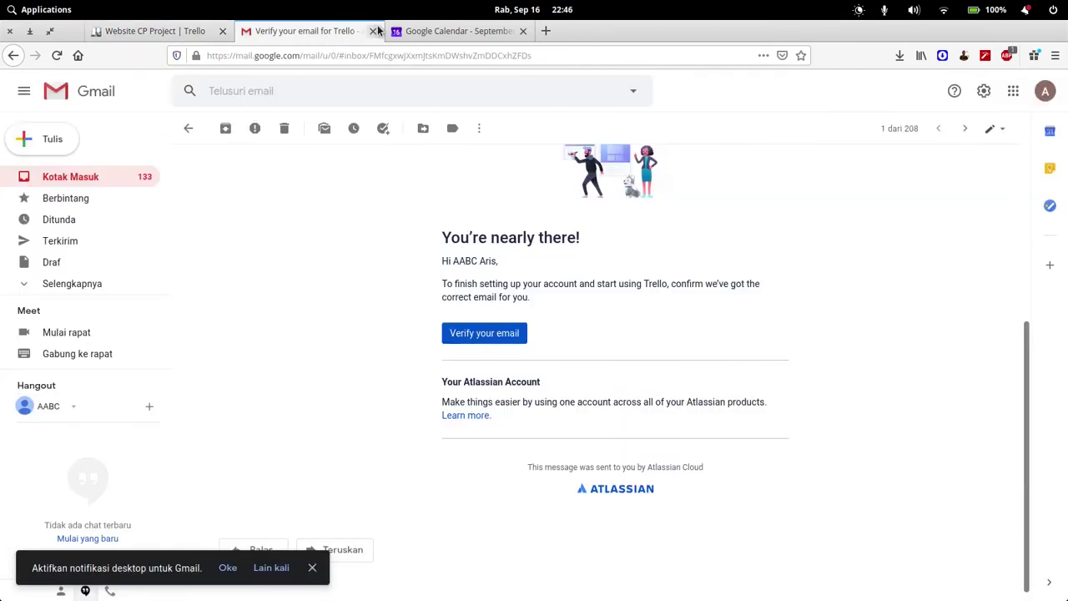
Close the Gmail tab and show the add-calendar options beside Other calendars
left_click(373, 31)
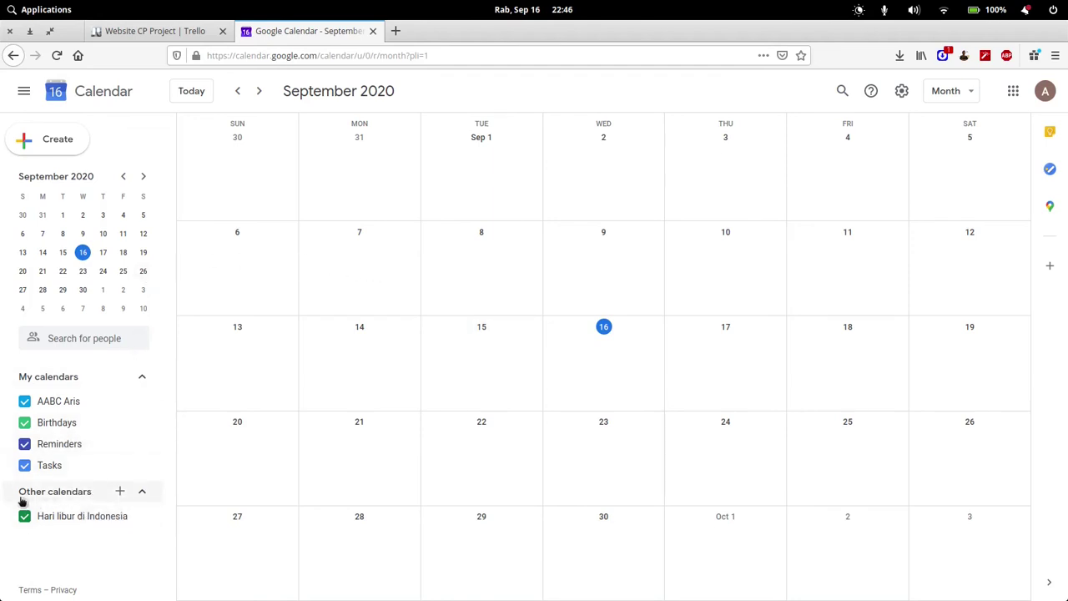
left_click(121, 492)
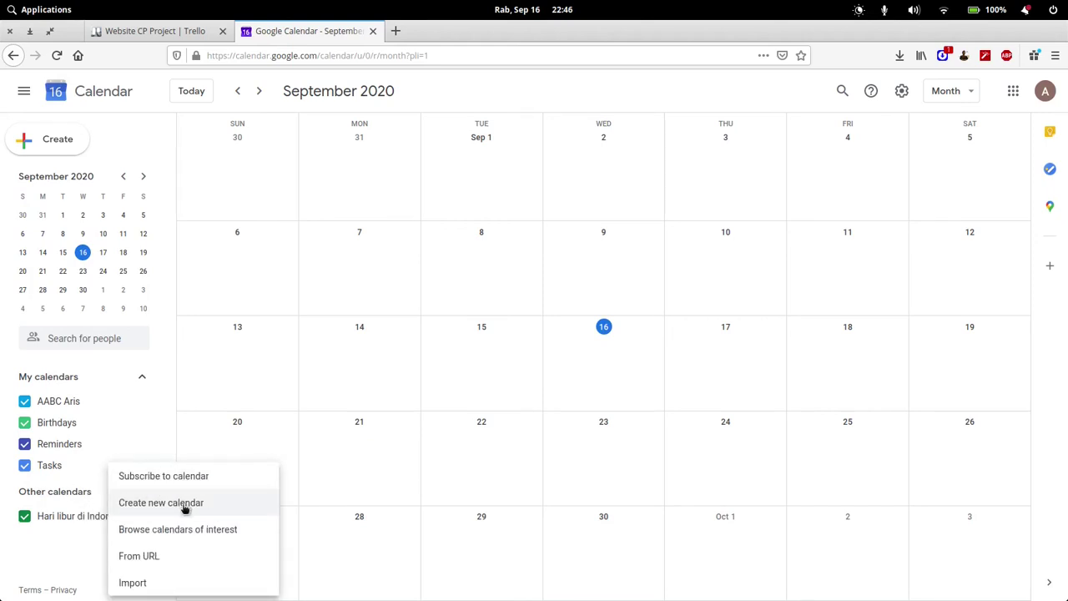
Add the pasted Trello iCal feed as a From URL calendar and open its settings
left_click(192, 555)
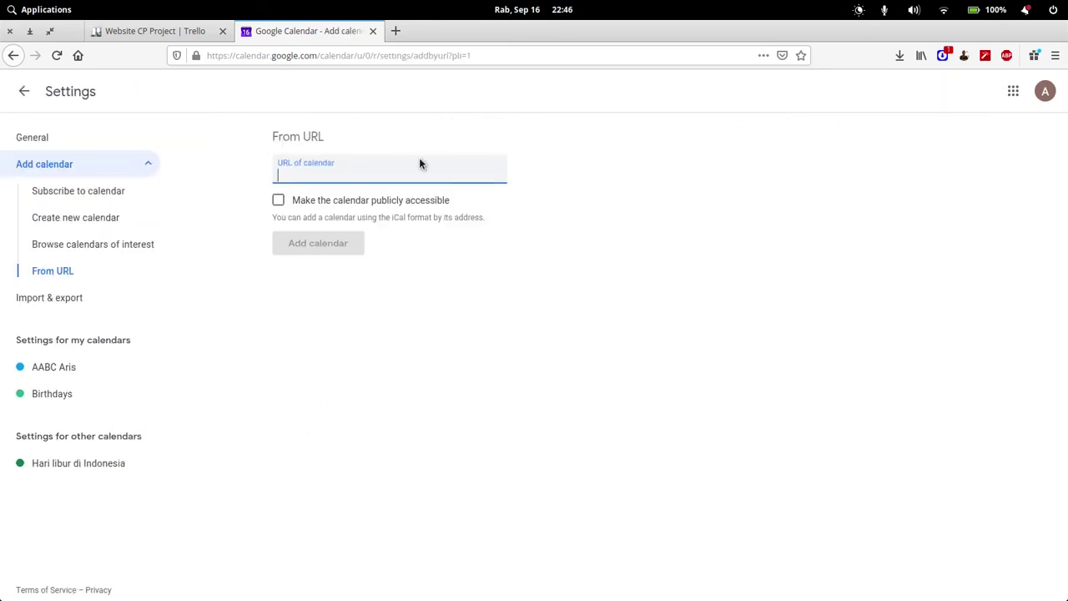
key("ctrl+v")
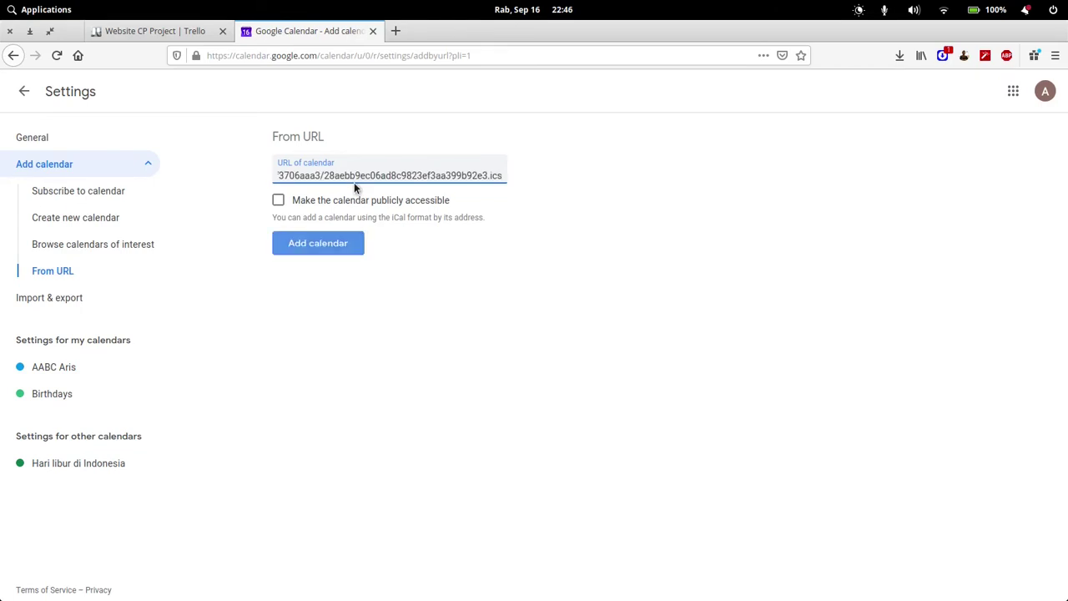
left_click(333, 248)
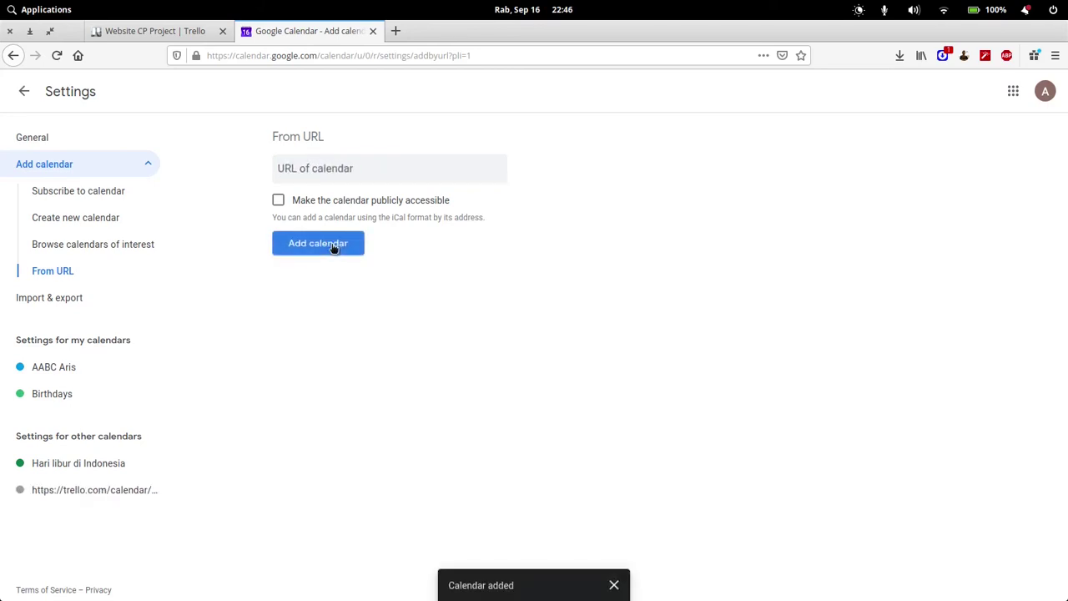
left_click(92, 492)
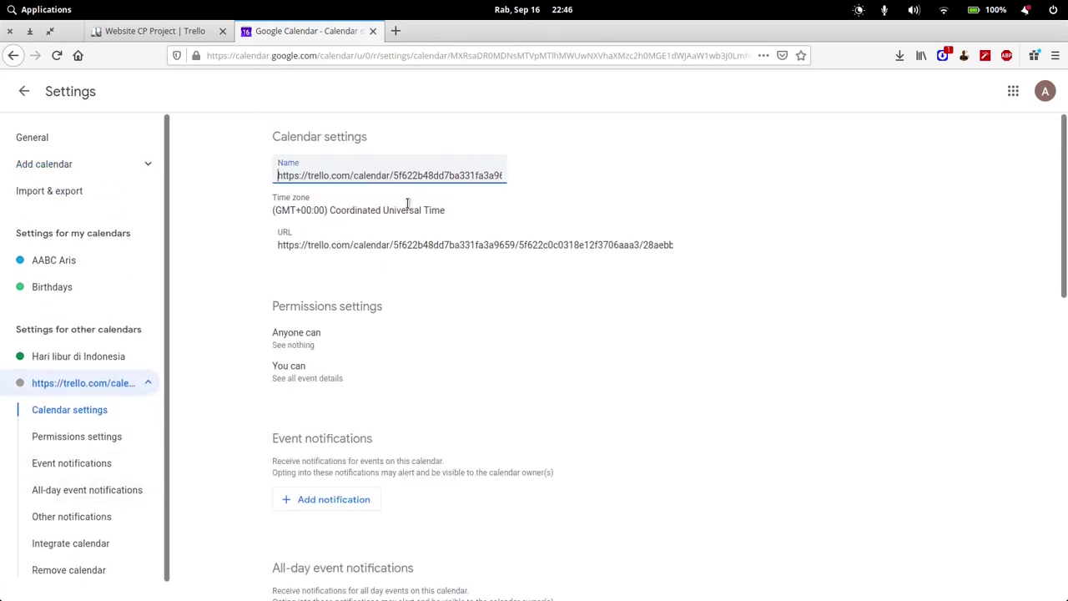
Rename the trello.com feed calendar to 'Website CP Project' and save the name
triple_click(359, 176)
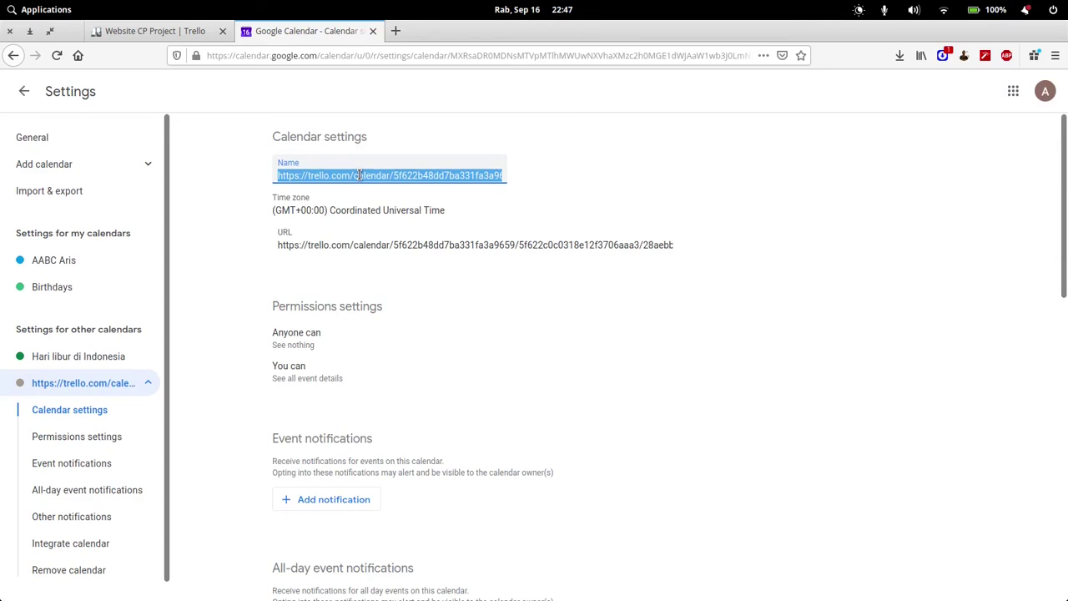
type("Proj")
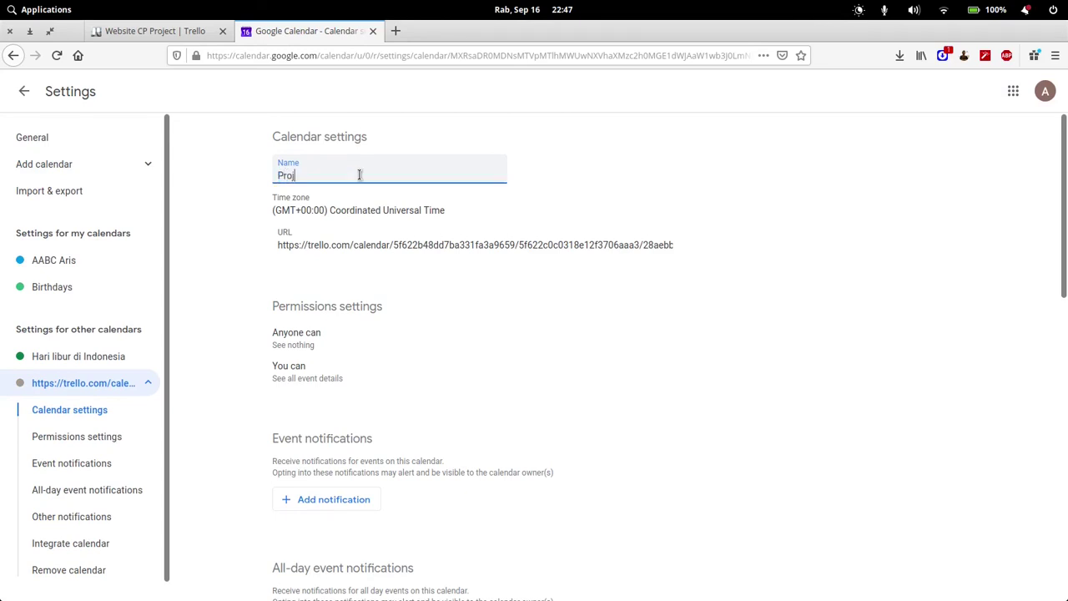
type("ect CP")
left_click_drag(307, 174, 260, 171)
type("Website CP")
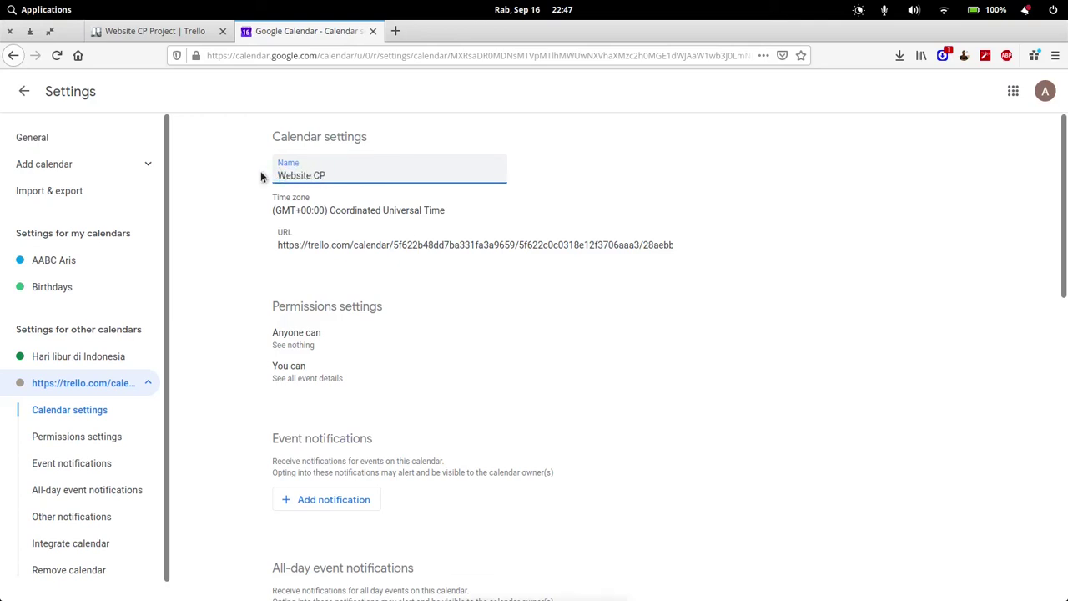
type(" Pro")
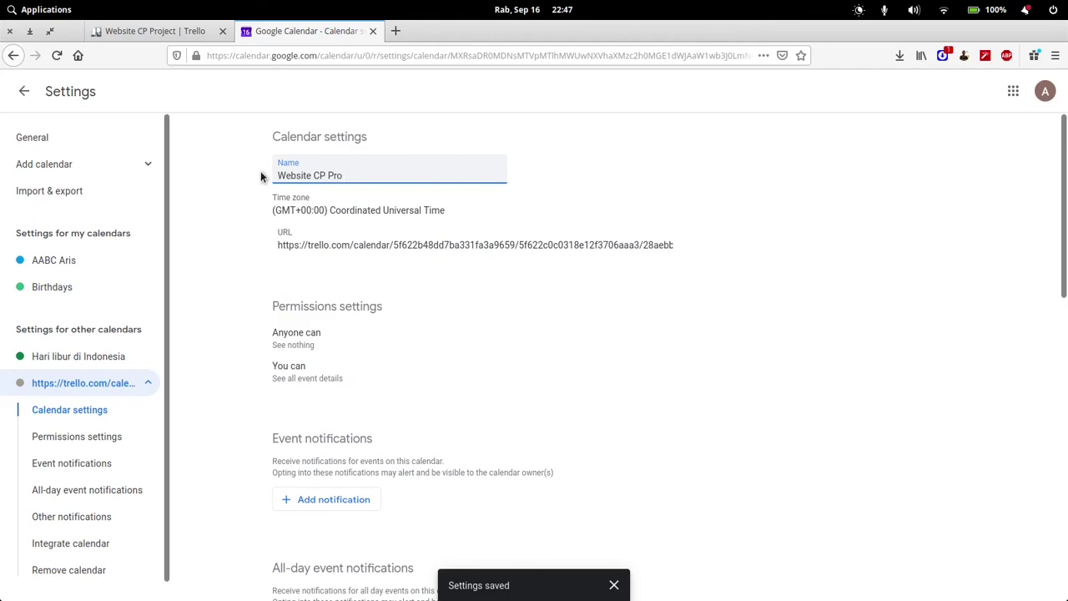
type("ject")
left_click(320, 209)
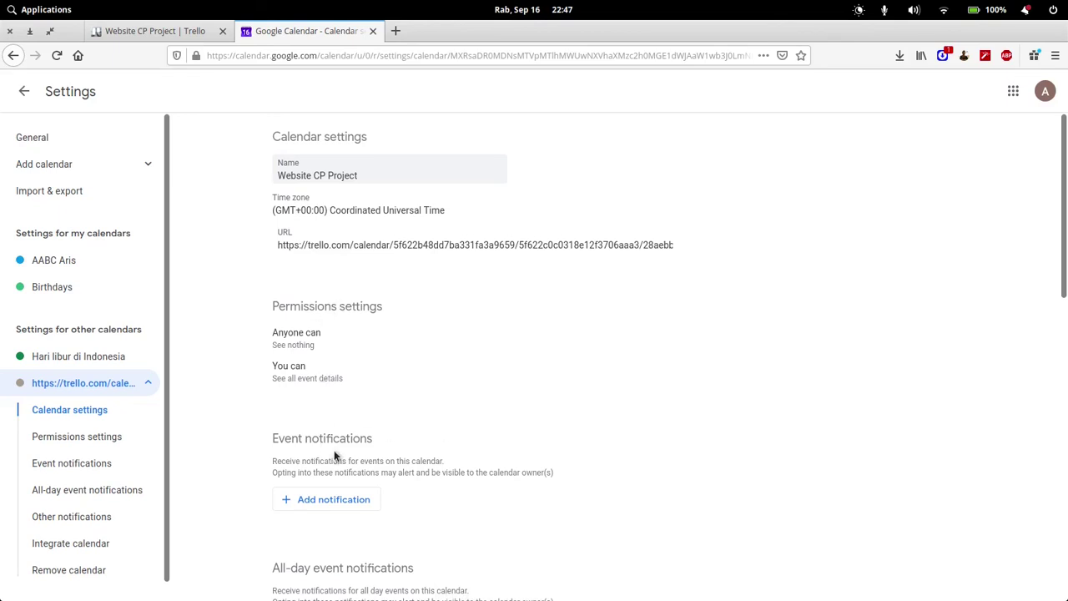
Review the calendar's settings, then return to the September 2020 month view
scroll(342, 434, "down", 3)
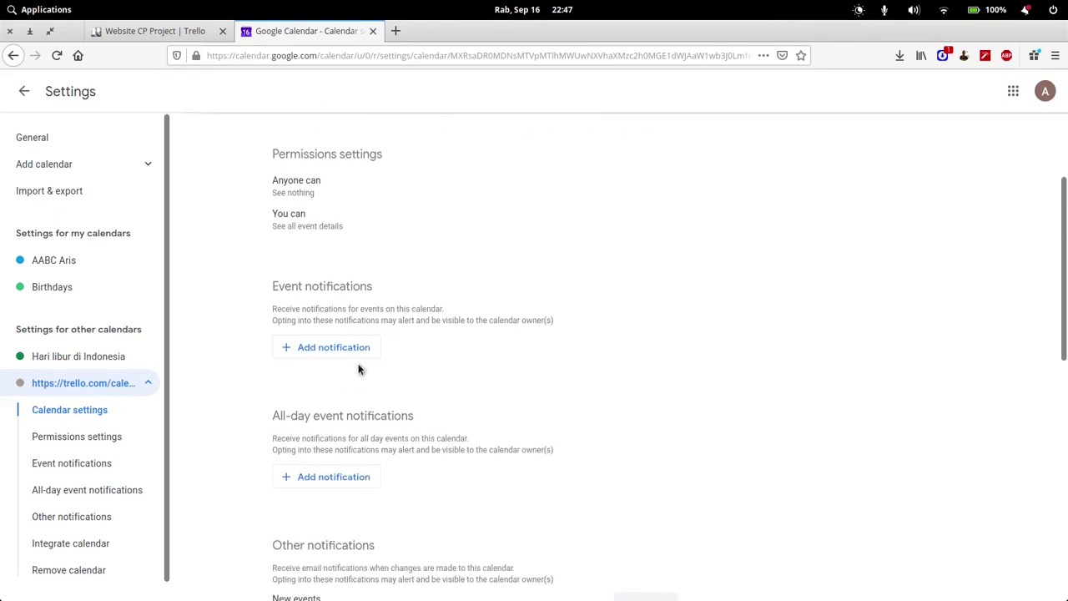
scroll(358, 367, "down", 3)
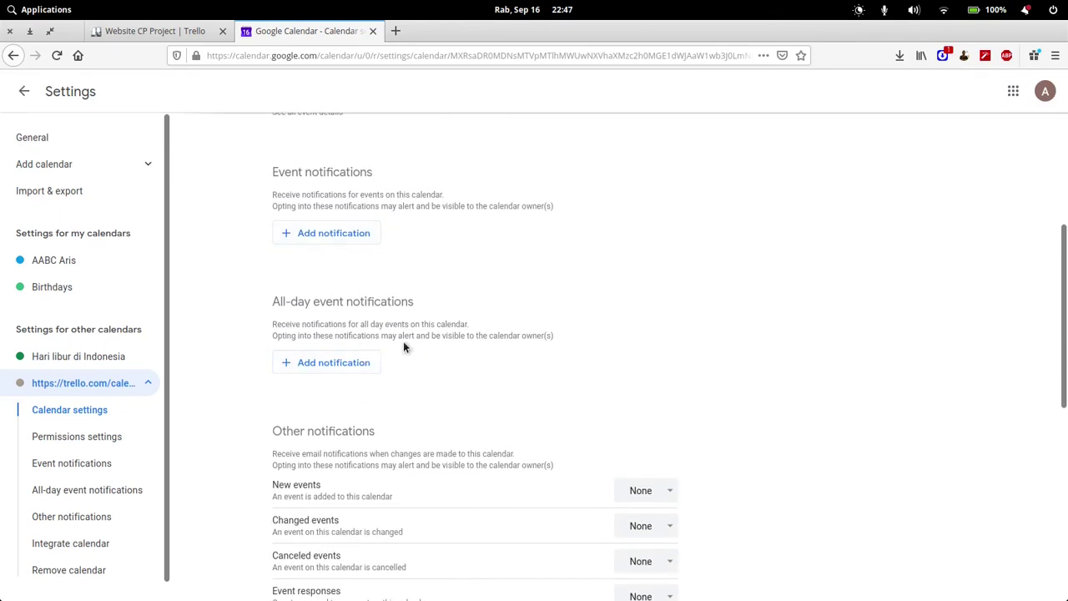
scroll(404, 347, "down", 3)
scroll(409, 375, "down", 7)
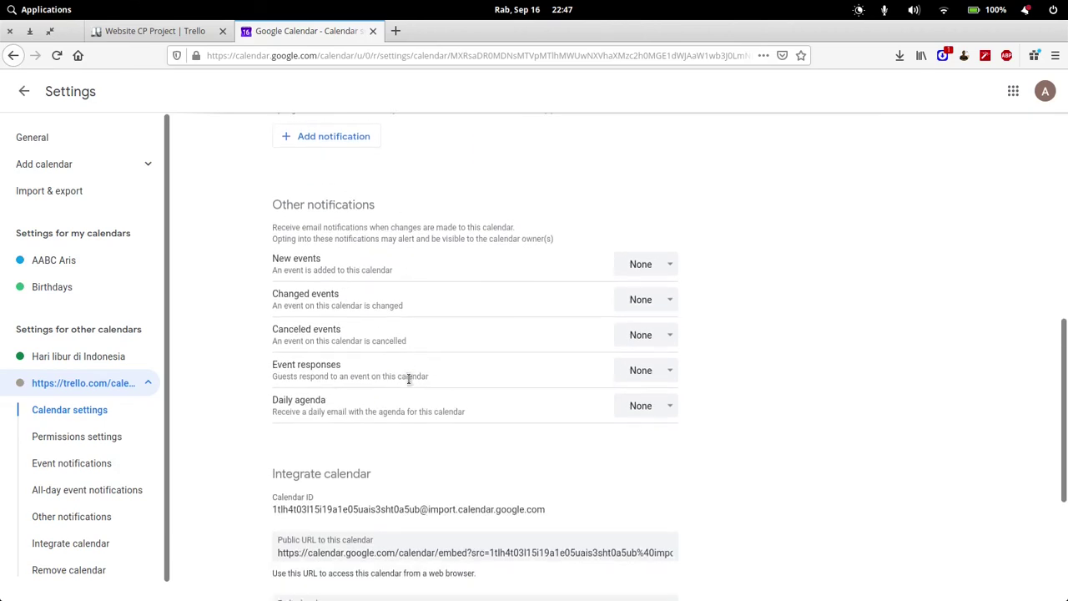
scroll(407, 359, "up", 9)
scroll(408, 349, "up", 8)
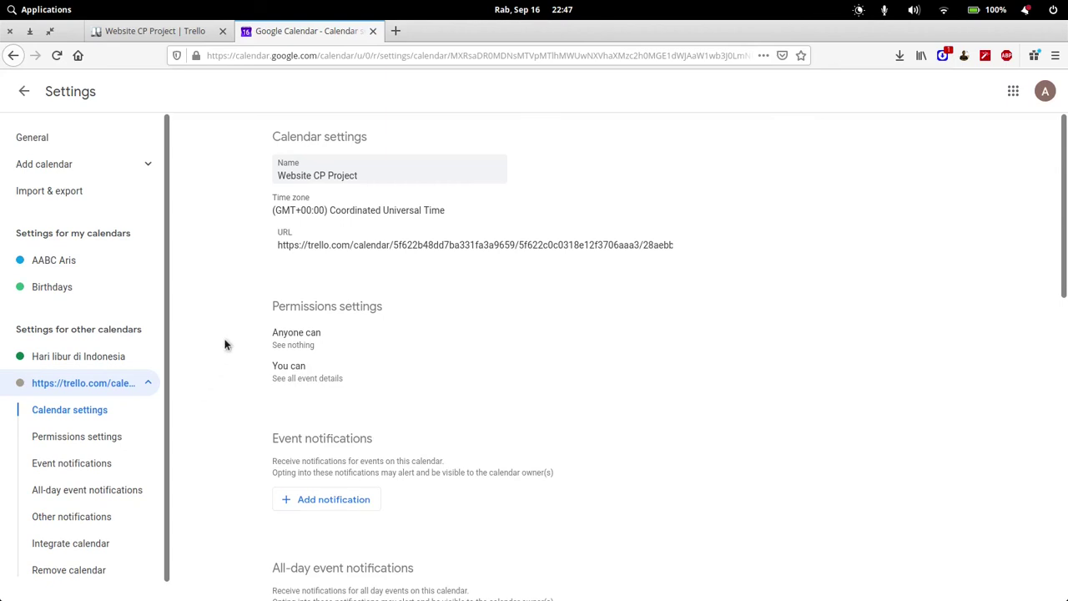
scroll(111, 488, "down", 1)
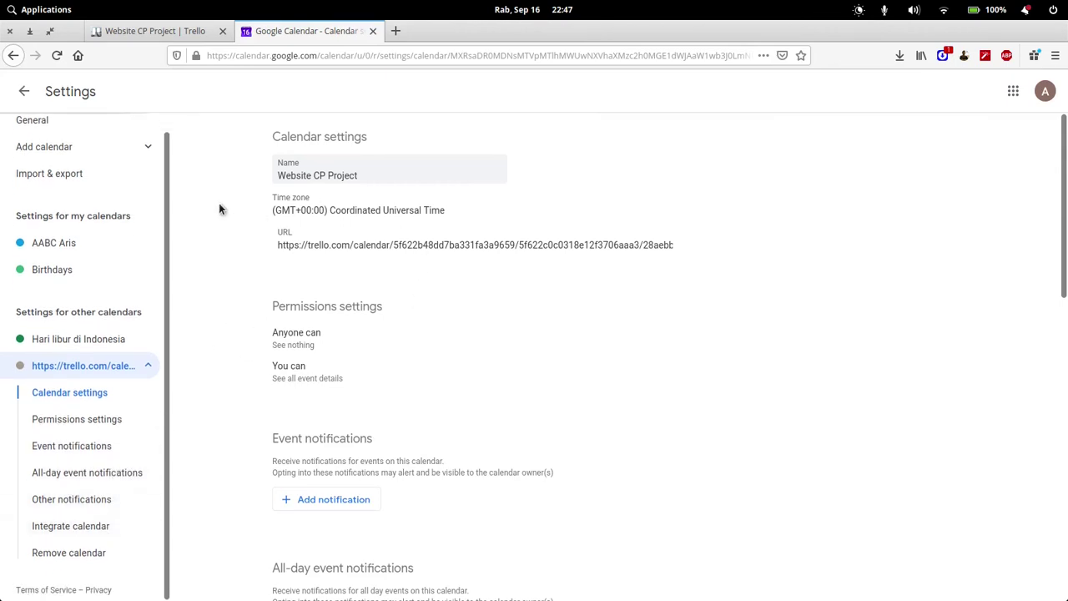
left_click(23, 91)
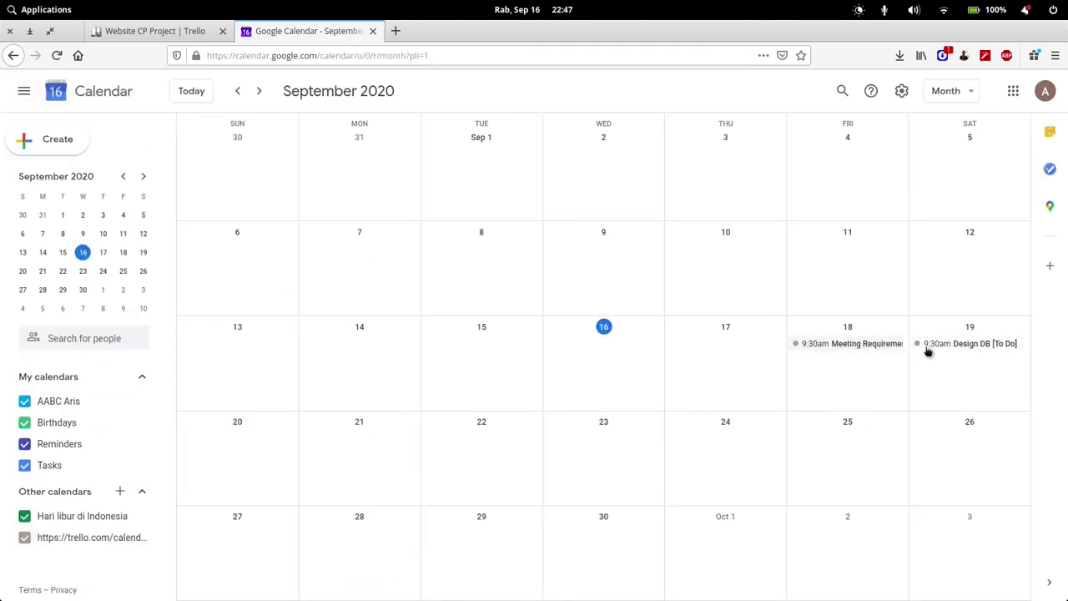
Compare with the Trello board calendar, then open September 18's Meeting Requirement event
key("p")
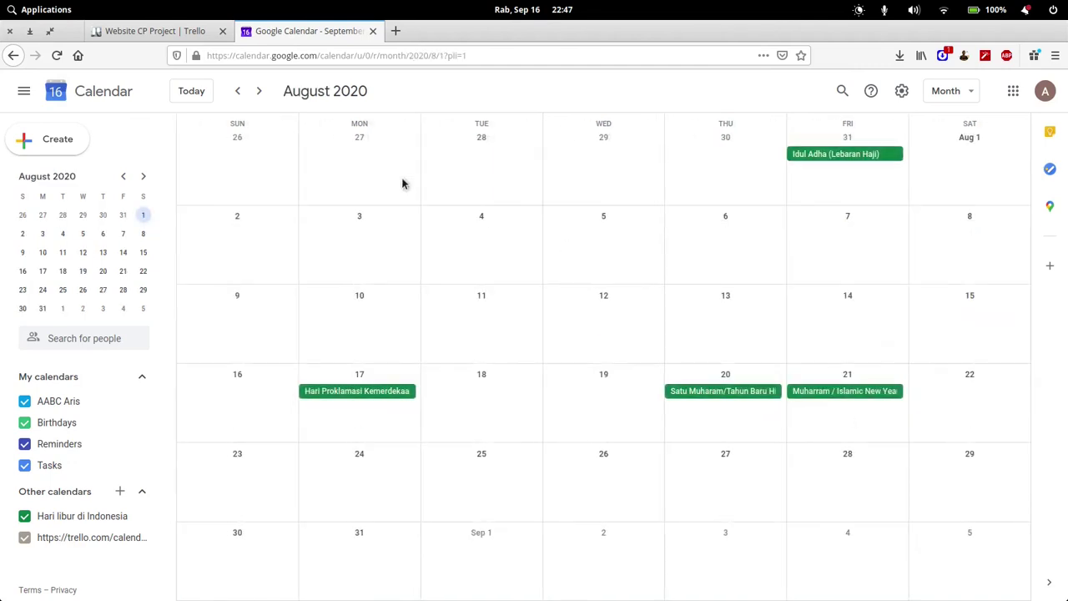
left_click(158, 31)
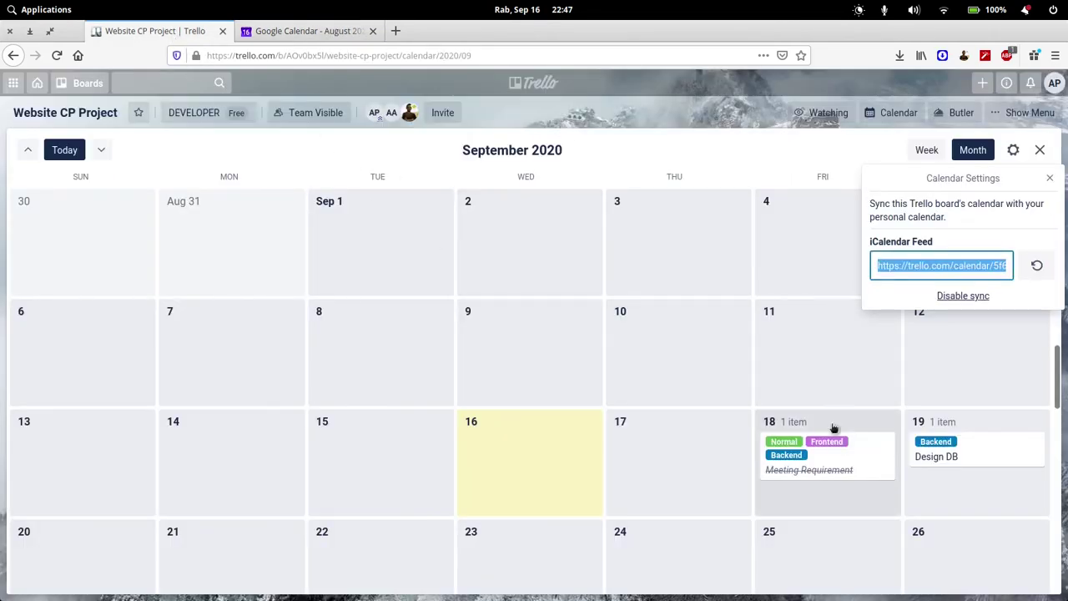
left_click(305, 32)
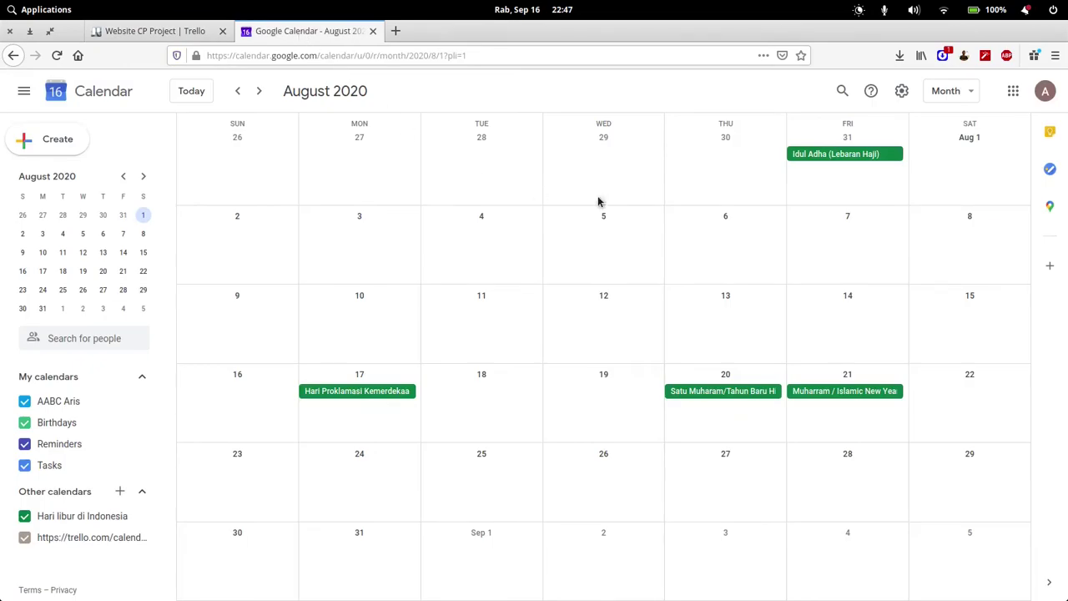
left_click(258, 92)
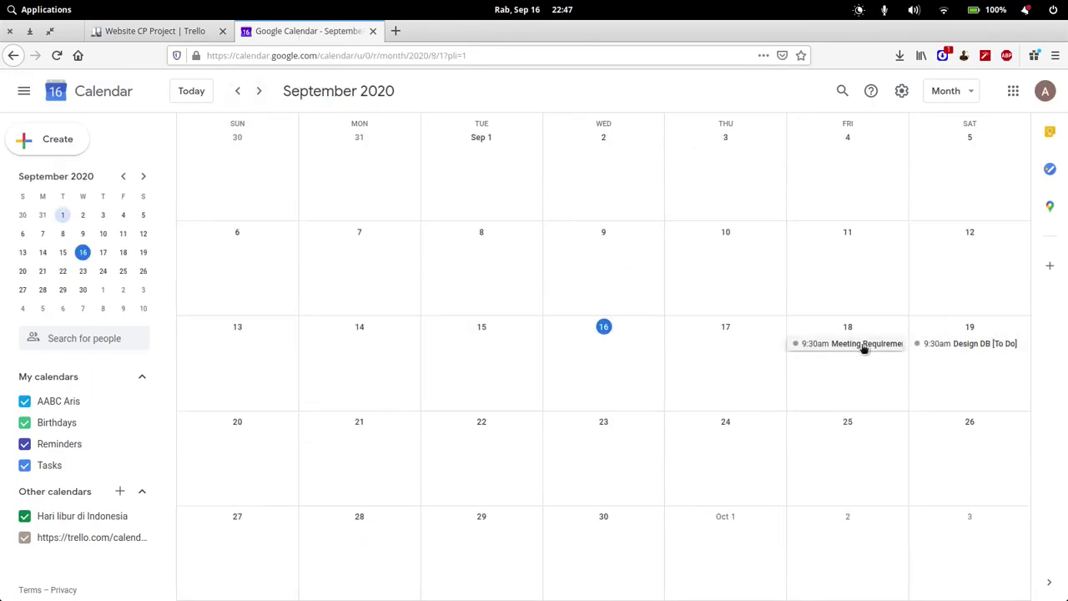
left_click(864, 344)
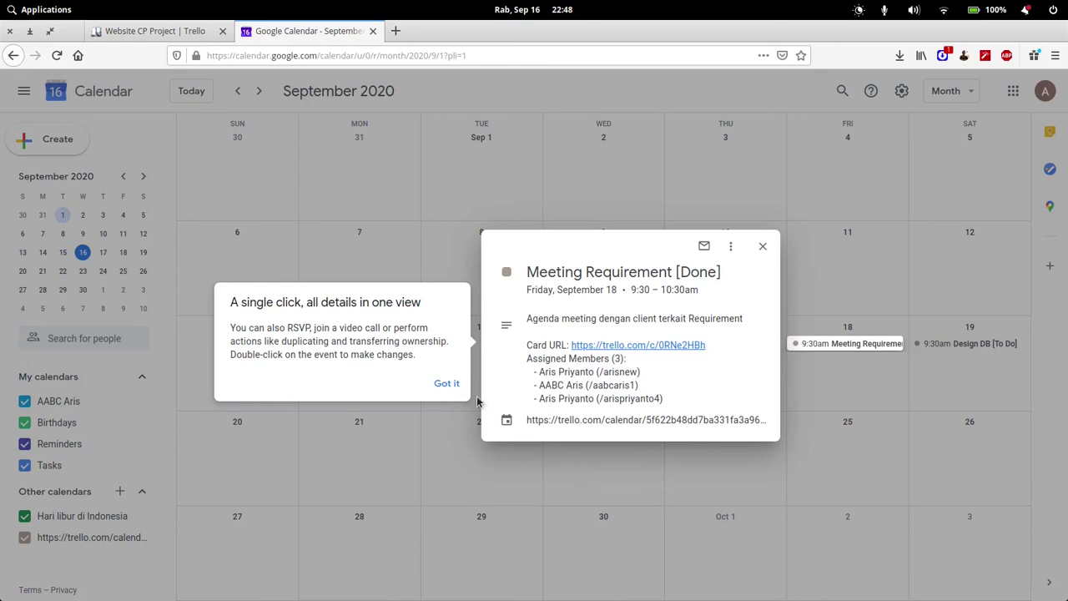
Dismiss the tip and close the Meeting Requirement [Done] event popup
left_click(451, 384)
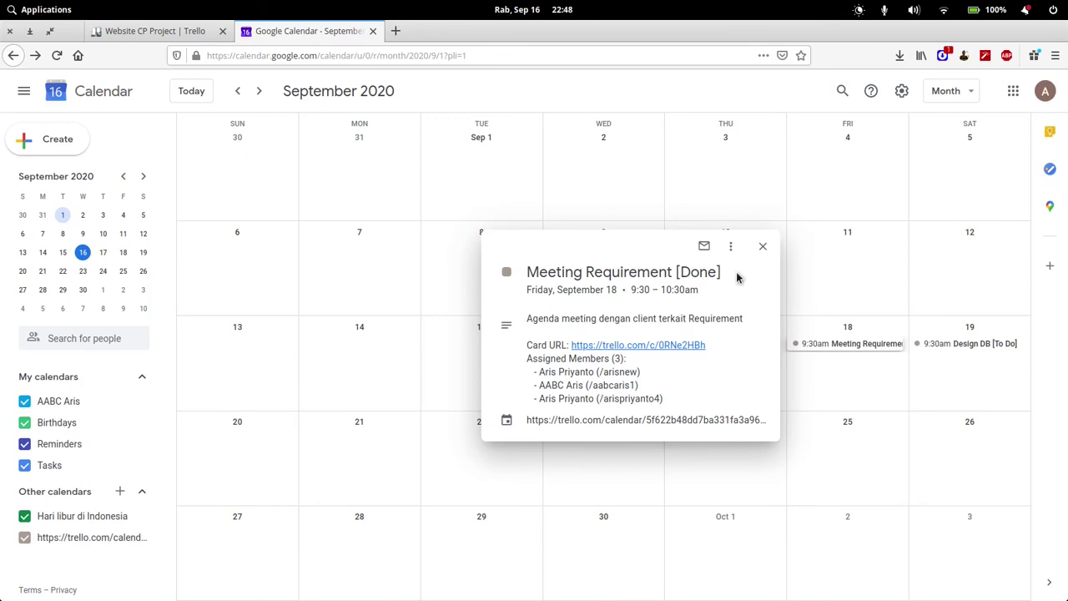
left_click(762, 246)
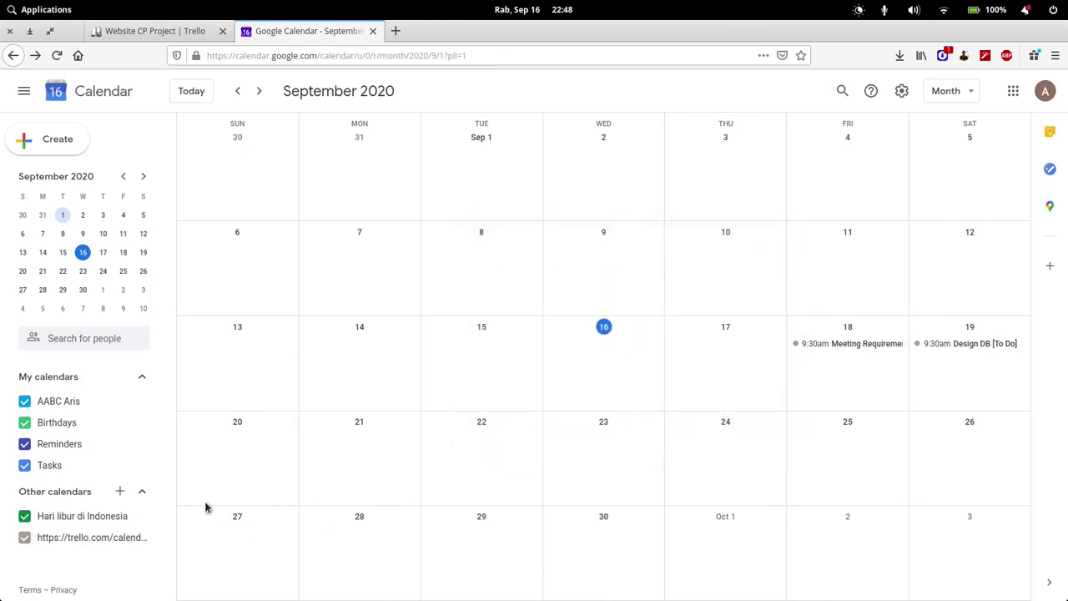
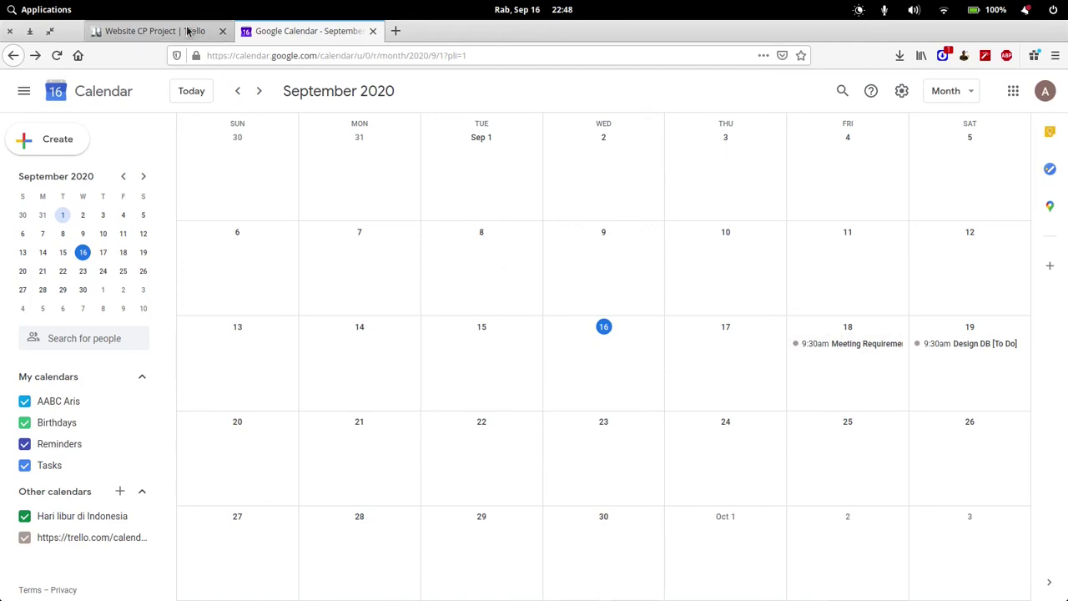
Close the board's calendar view, glance at Google Calendar, and return to the Website CP Project lists
left_click(188, 31)
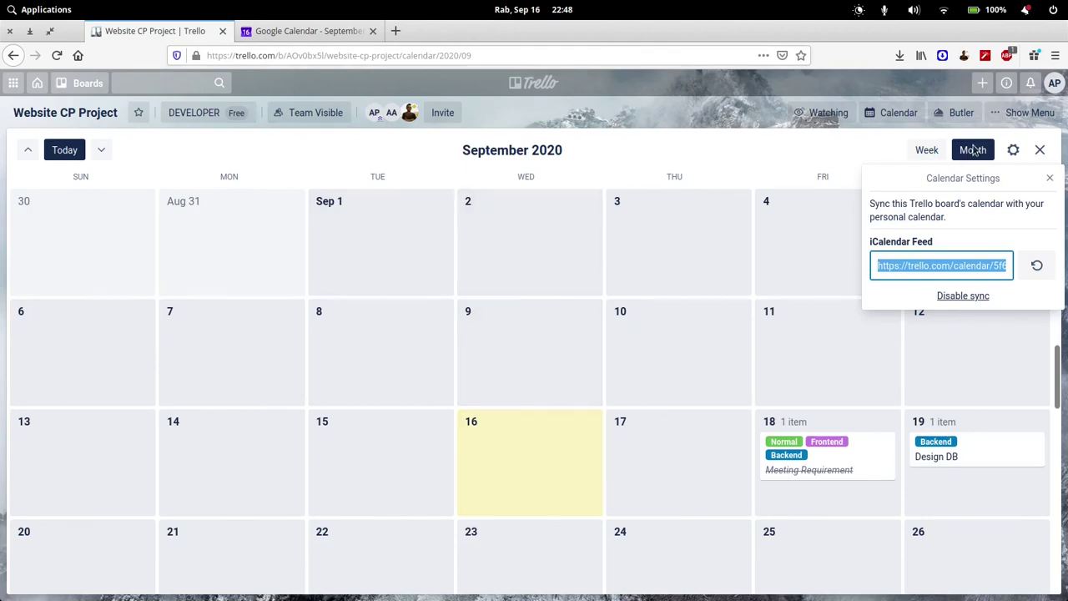
left_click(1040, 149)
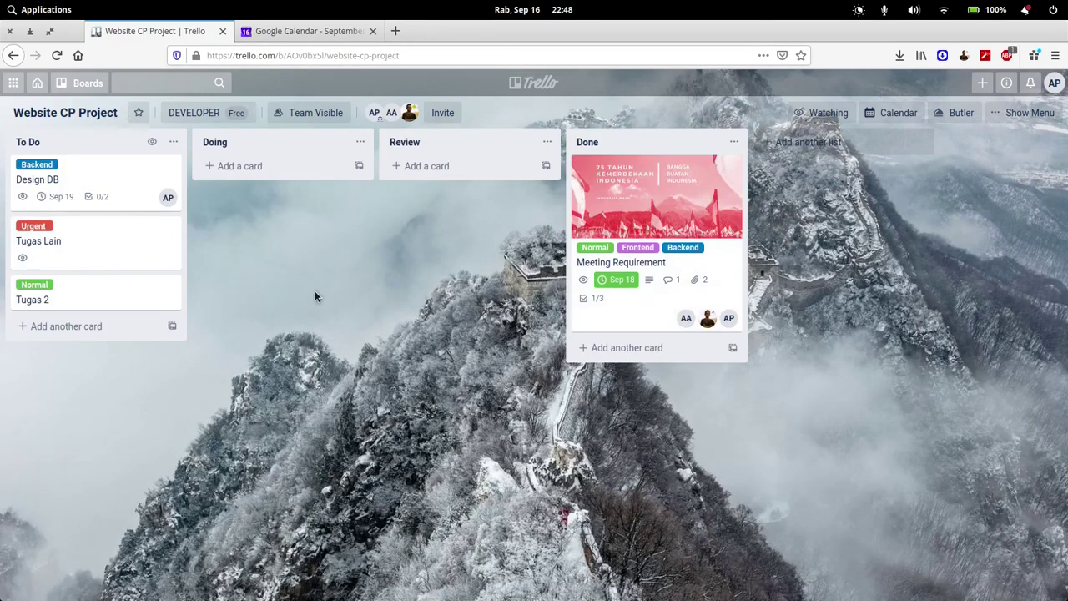
left_click(322, 31)
left_click(172, 32)
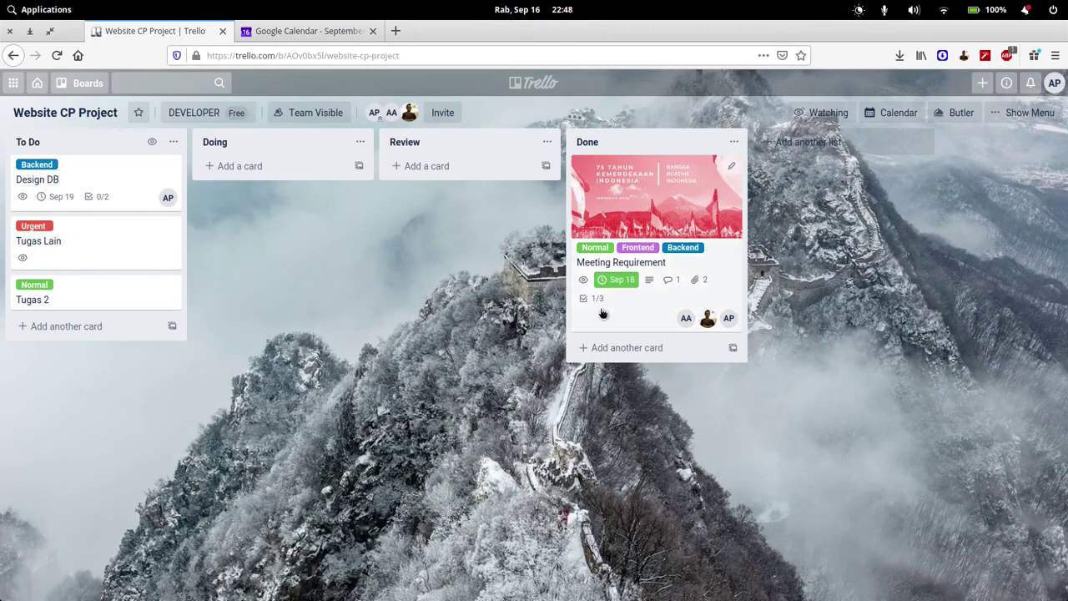
mouse_move(596, 588)
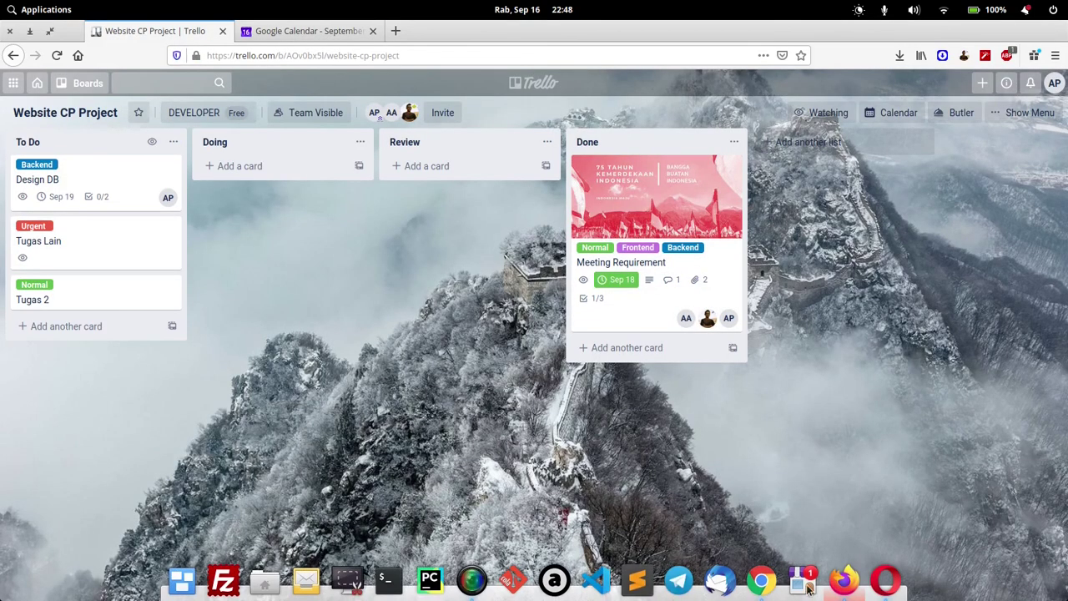
left_click(761, 580)
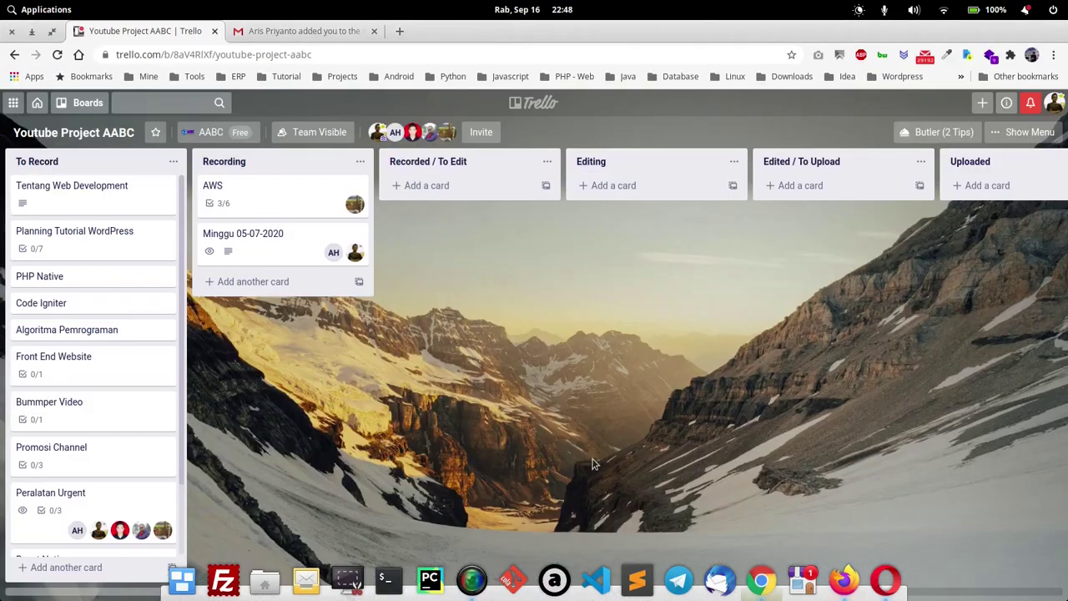
scroll(131, 481, "down", 2)
scroll(131, 481, "down", 1)
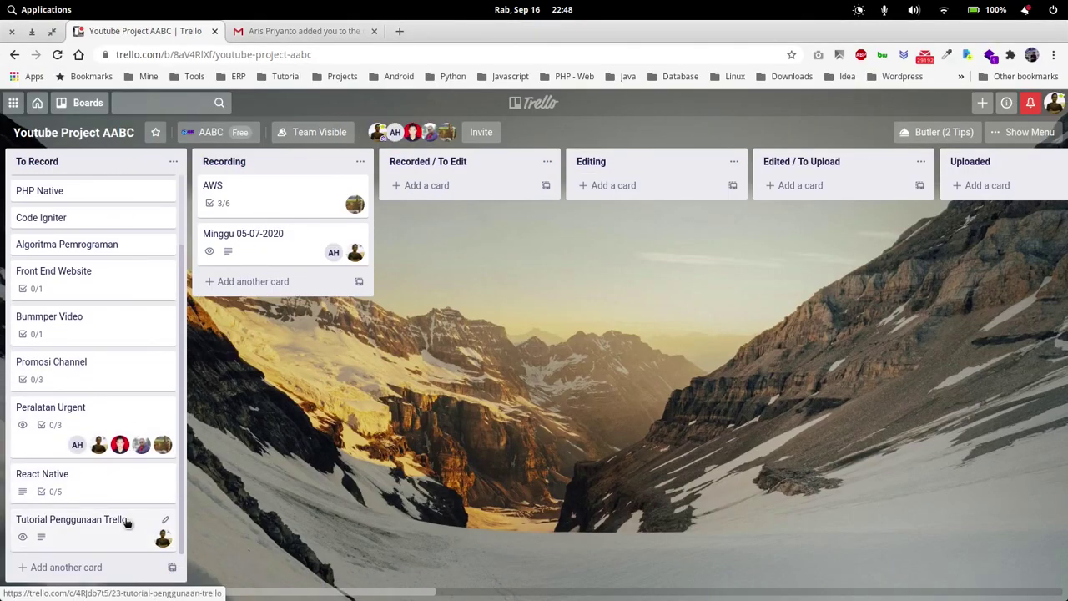
left_click(126, 523)
scroll(446, 369, "down", 4)
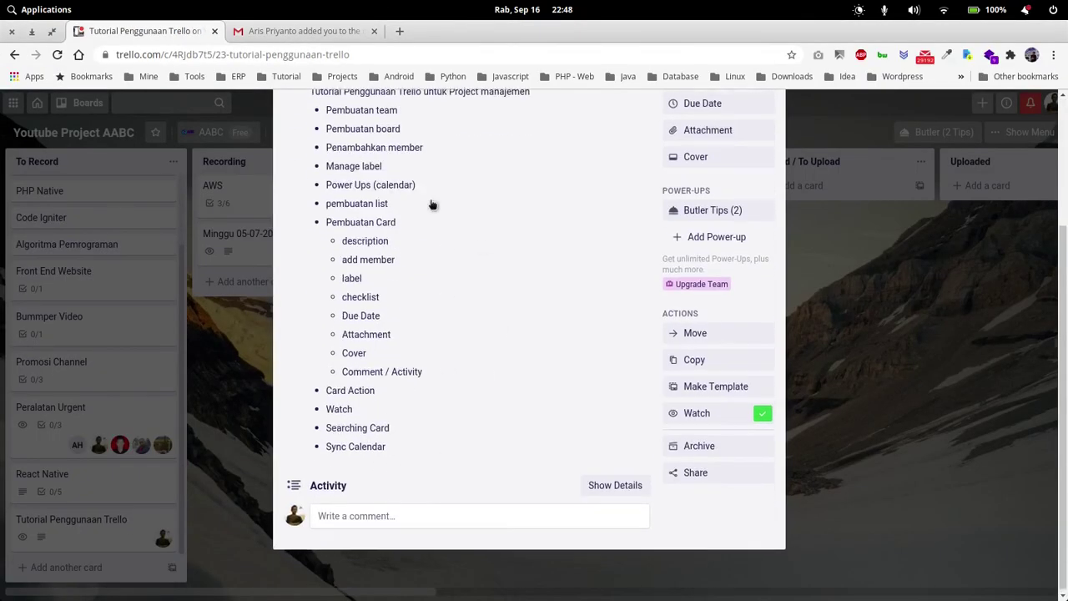
scroll(425, 234, "up", 4)
scroll(419, 250, "down", 3)
scroll(419, 255, "up", 2)
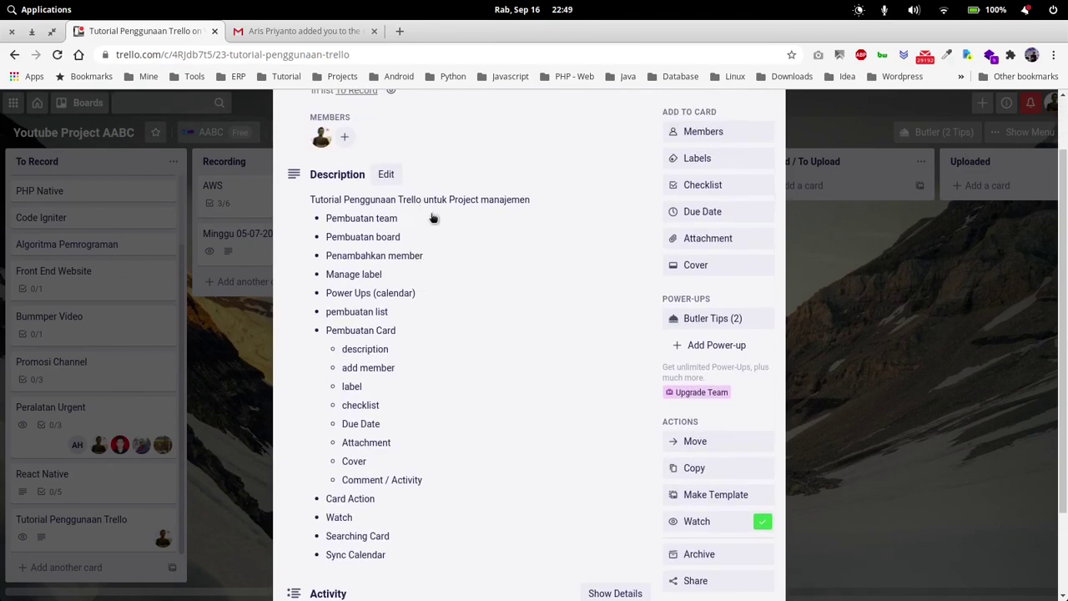
scroll(392, 329, "down", 2)
scroll(413, 283, "up", 4)
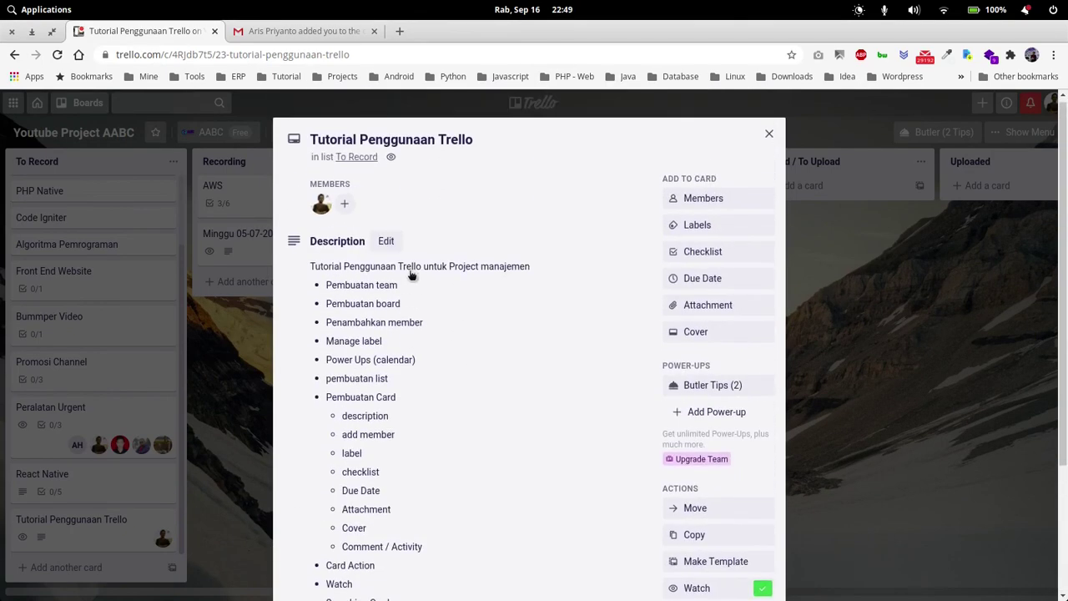
mouse_move(684, 588)
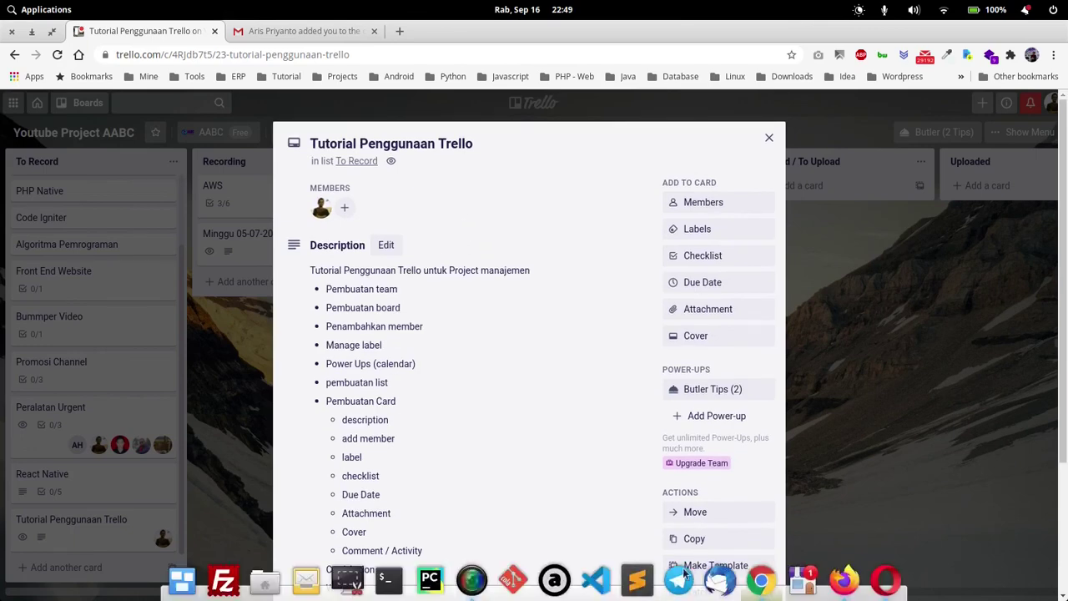
left_click(843, 580)
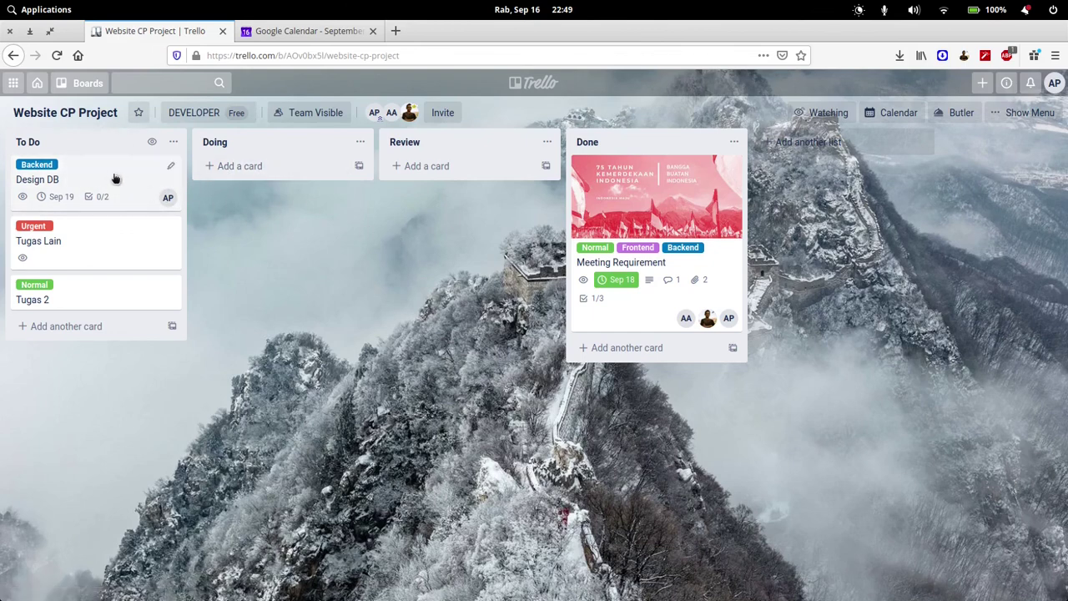
Drag Design DB from To Do through Doing and Review to the top of Done, above Meeting Requirement
left_click_drag(109, 175, 296, 178)
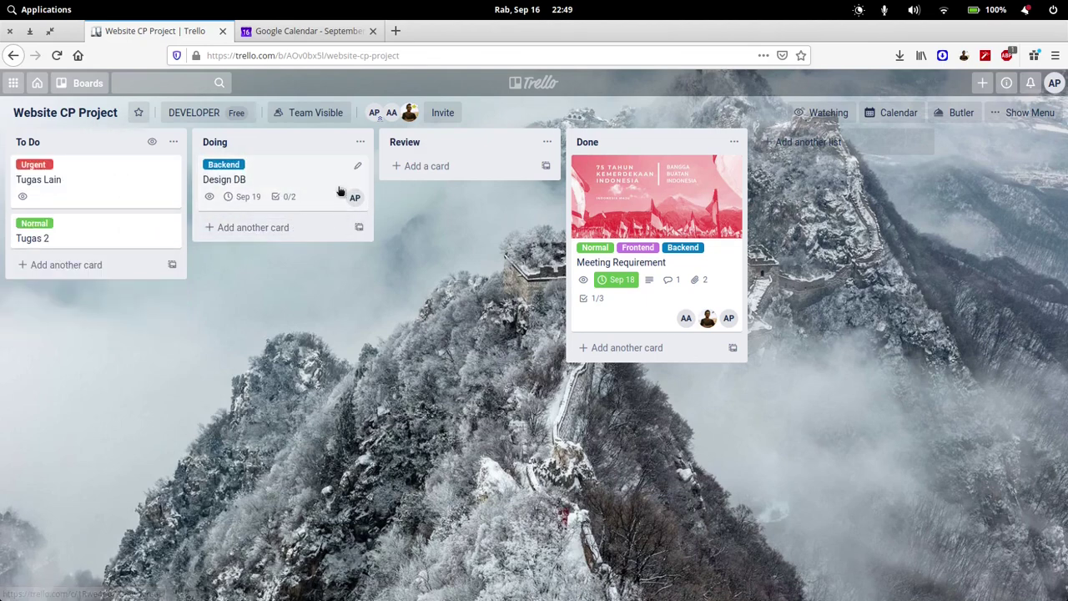
left_click_drag(292, 178, 486, 200)
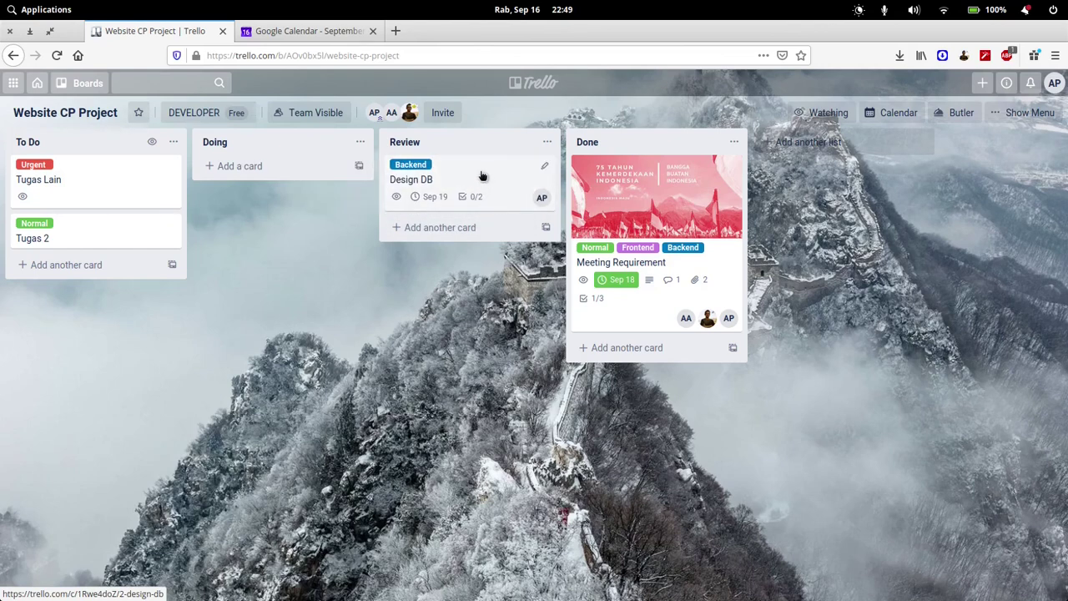
left_click_drag(489, 175, 667, 163)
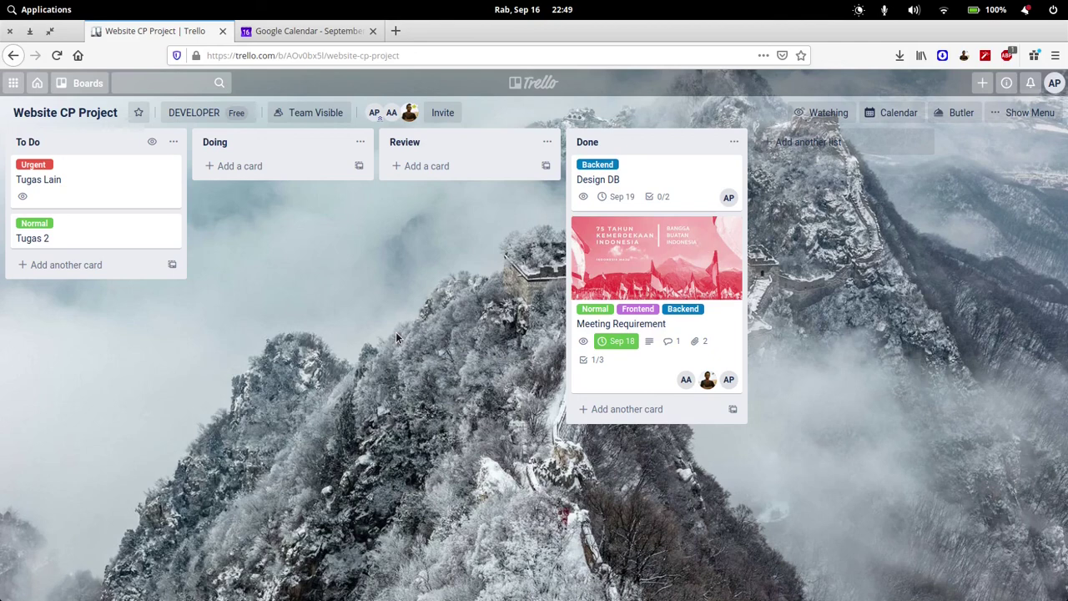
Apply the teal palm-leaf Unsplash photo as the board background, replacing the snowy mountain
left_click(1038, 120)
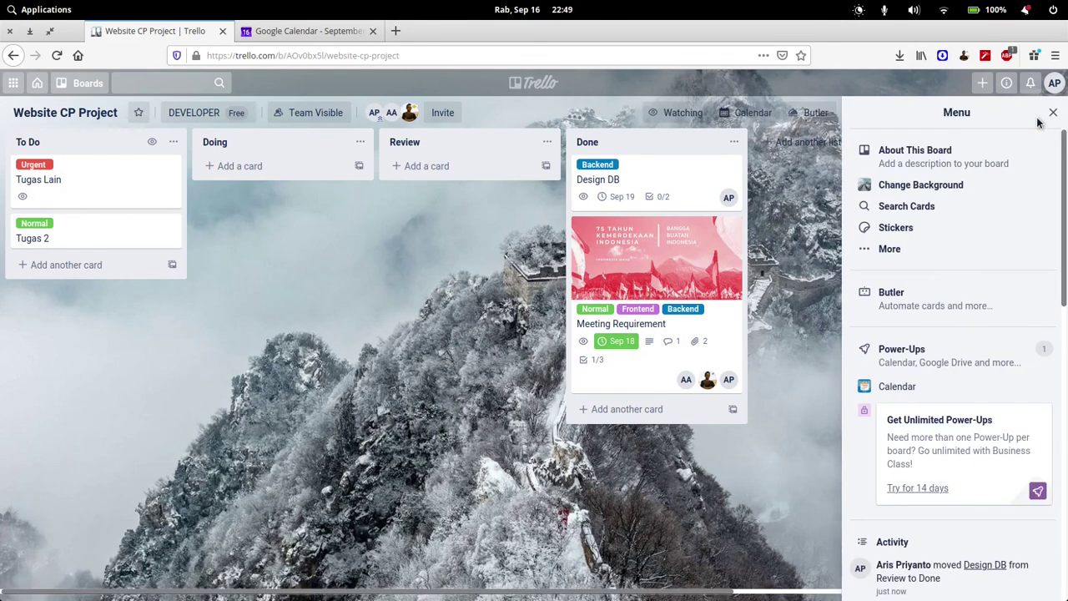
left_click(911, 184)
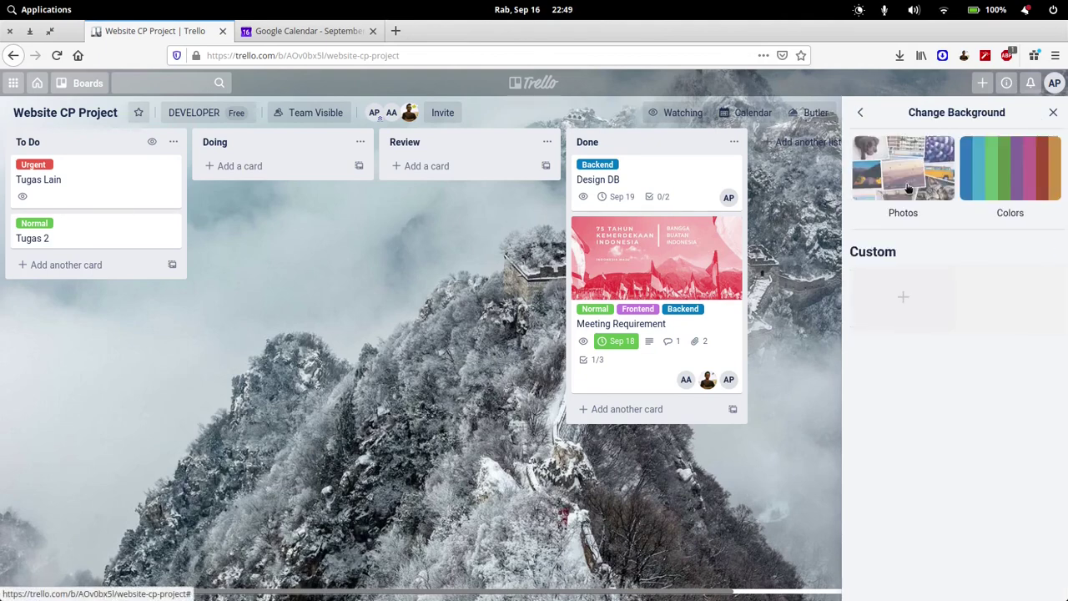
left_click(921, 172)
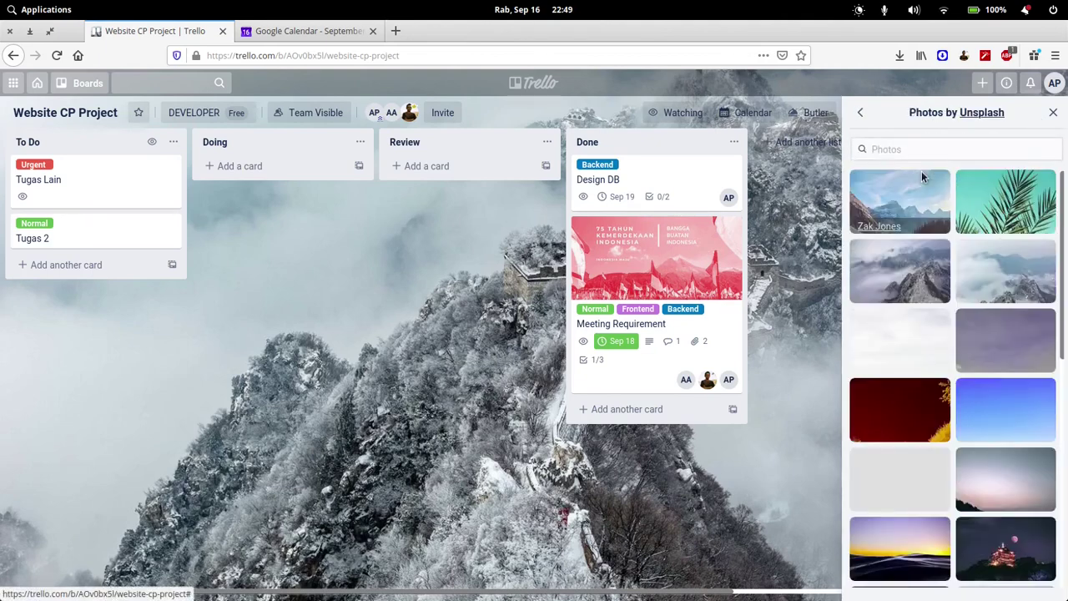
left_click(1007, 201)
left_click(1052, 112)
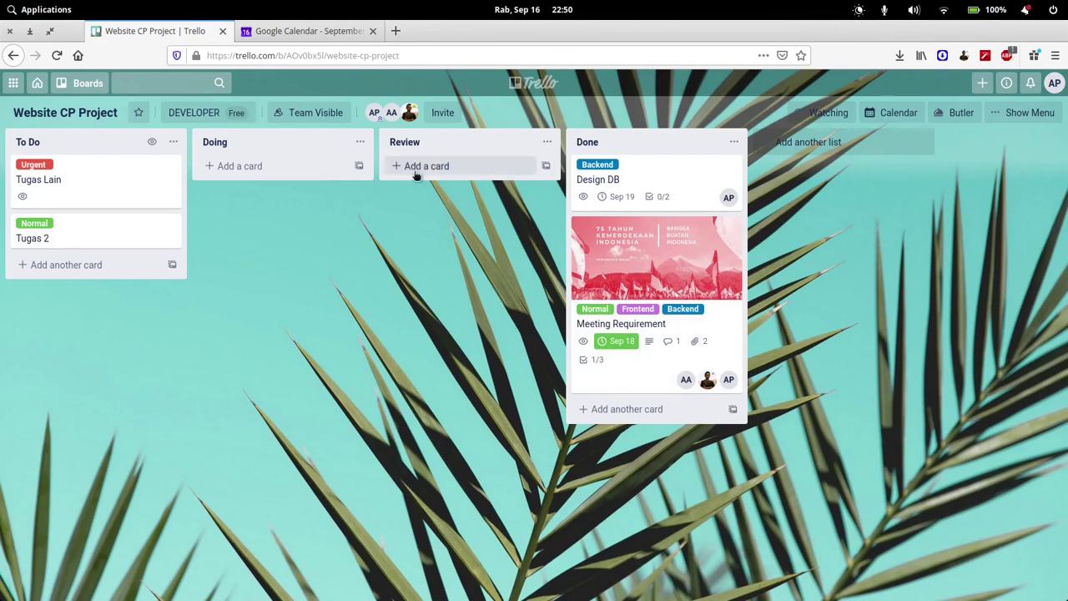
Mark the Website CP Project board as starred using the star beside its title
left_click(139, 114)
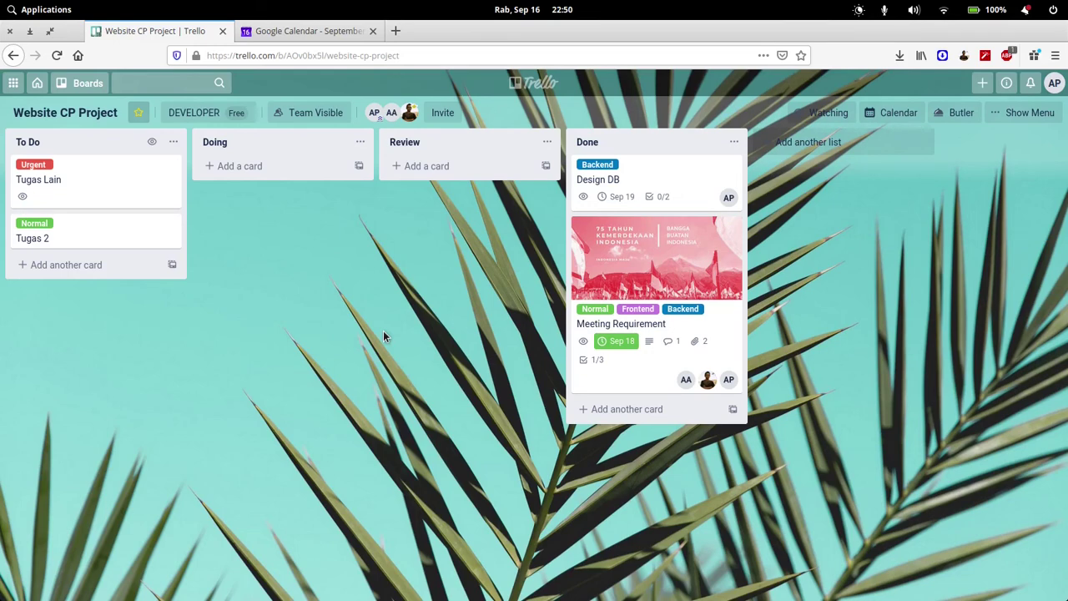
mouse_move(596, 593)
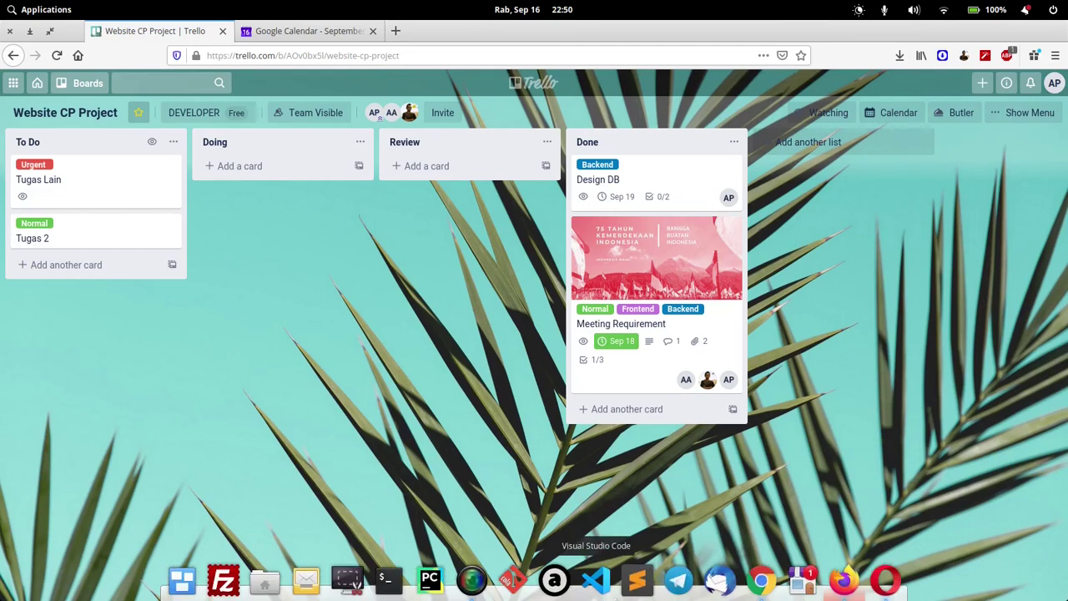